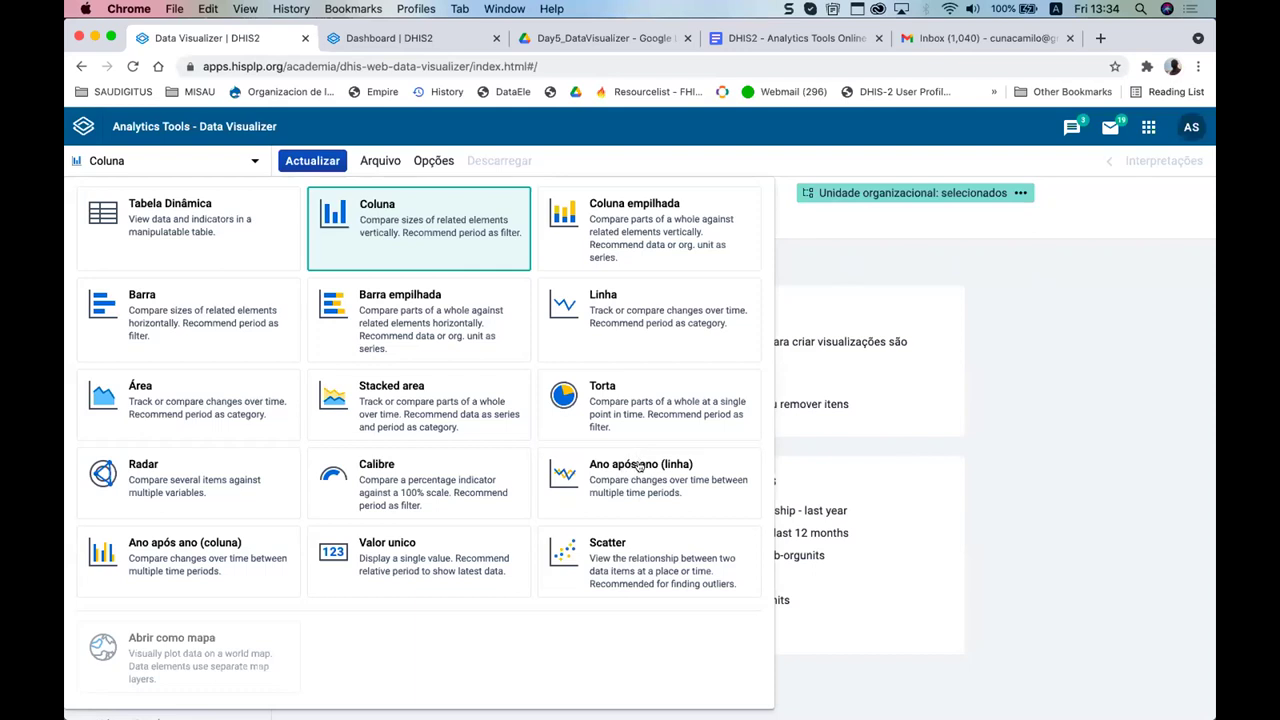
- Set the visualization type to the year-over-year line chart, "Ano após ano (linha)"
{"action": "left_click", "coordinate": [660, 514]}
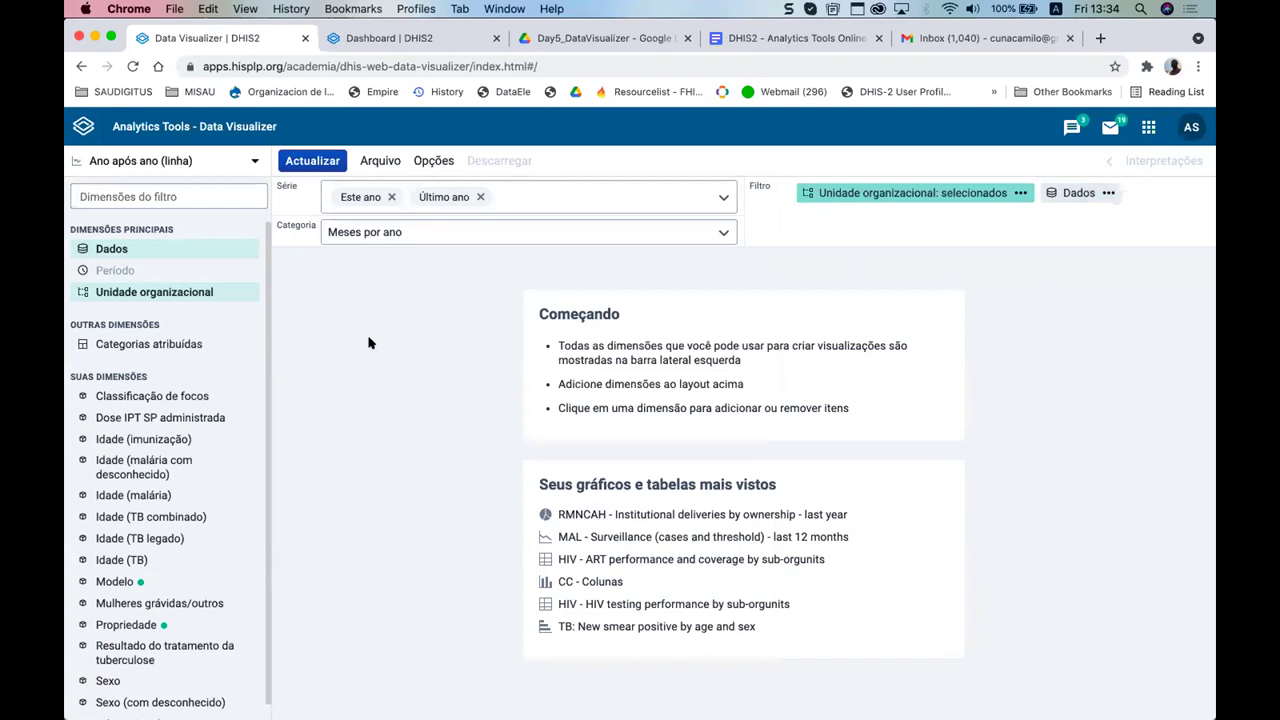
{"action": "left_click", "coordinate": [252, 161]}
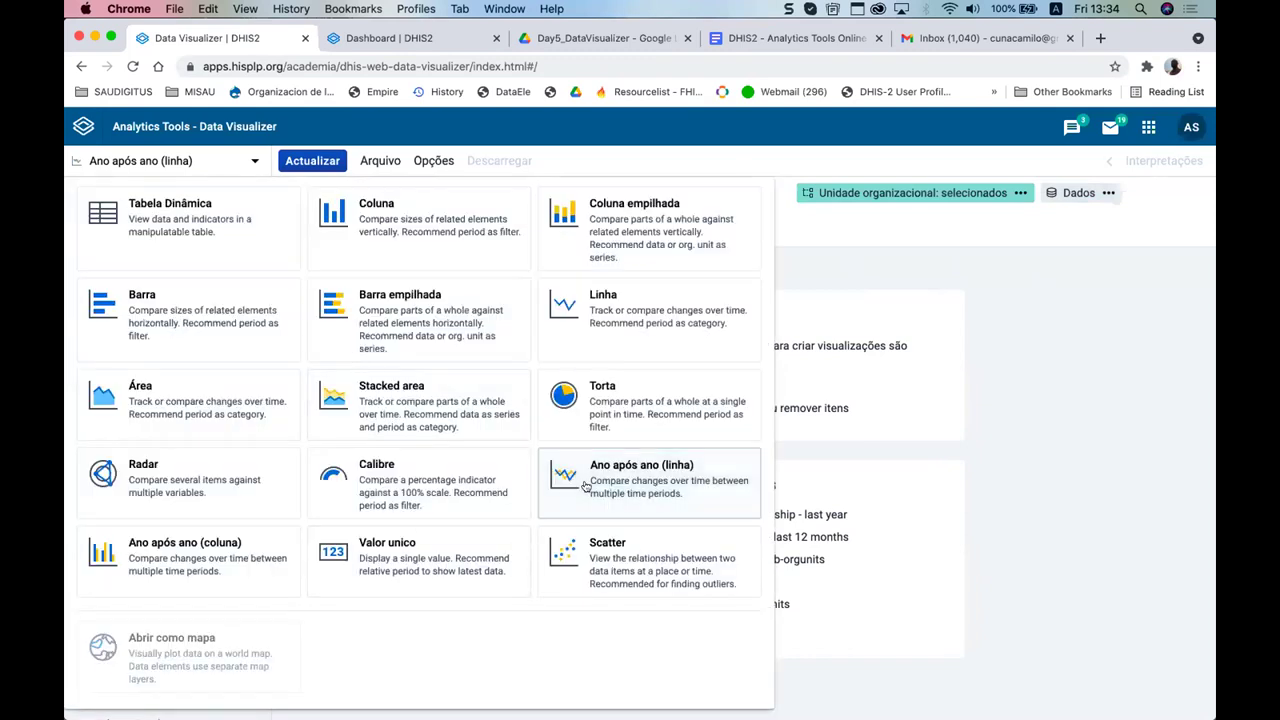
{"action": "left_click", "coordinate": [611, 471]}
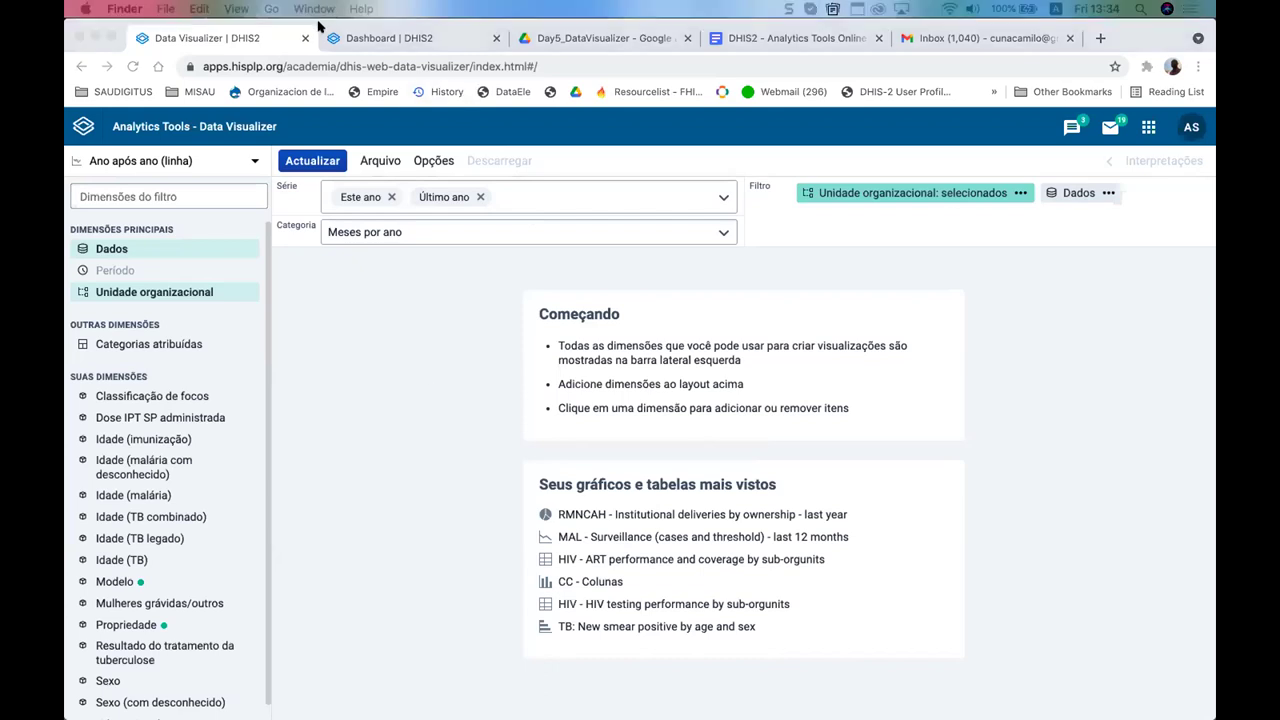
{"action": "left_click", "coordinate": [376, 368]}
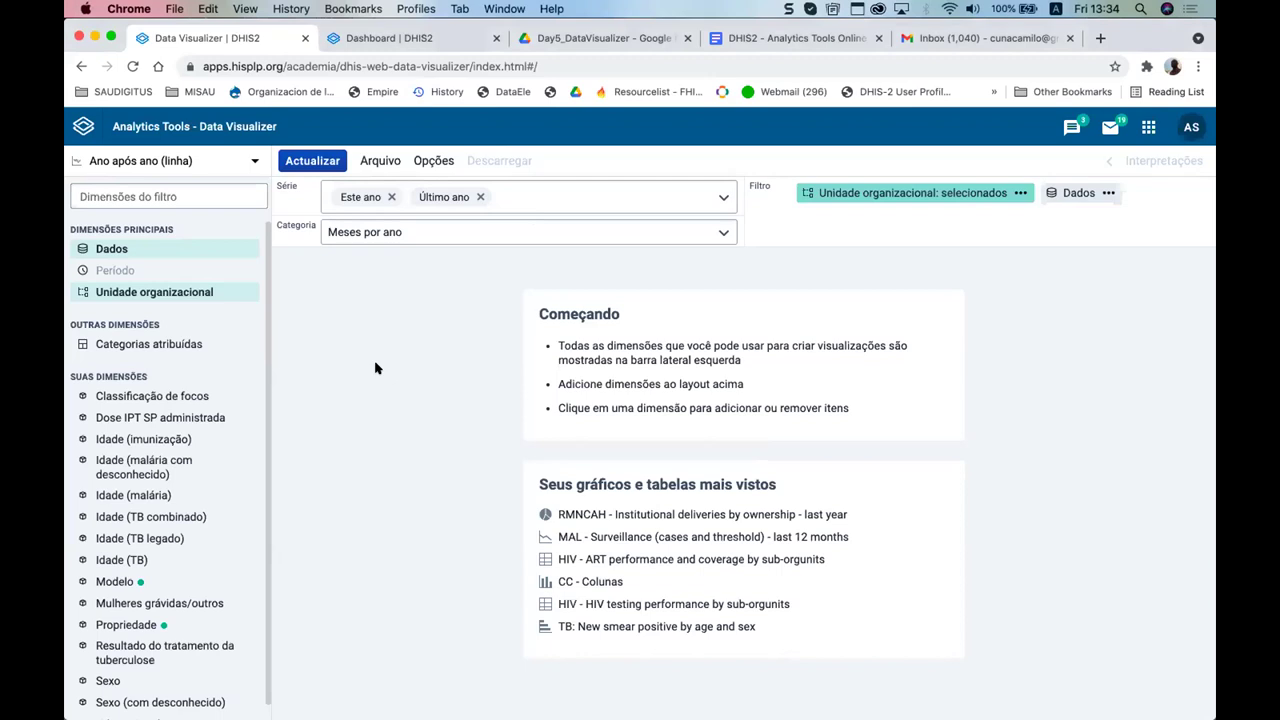
{"action": "scroll", "coordinate": [431, 418], "scroll_direction": "down", "scroll_amount": 1}
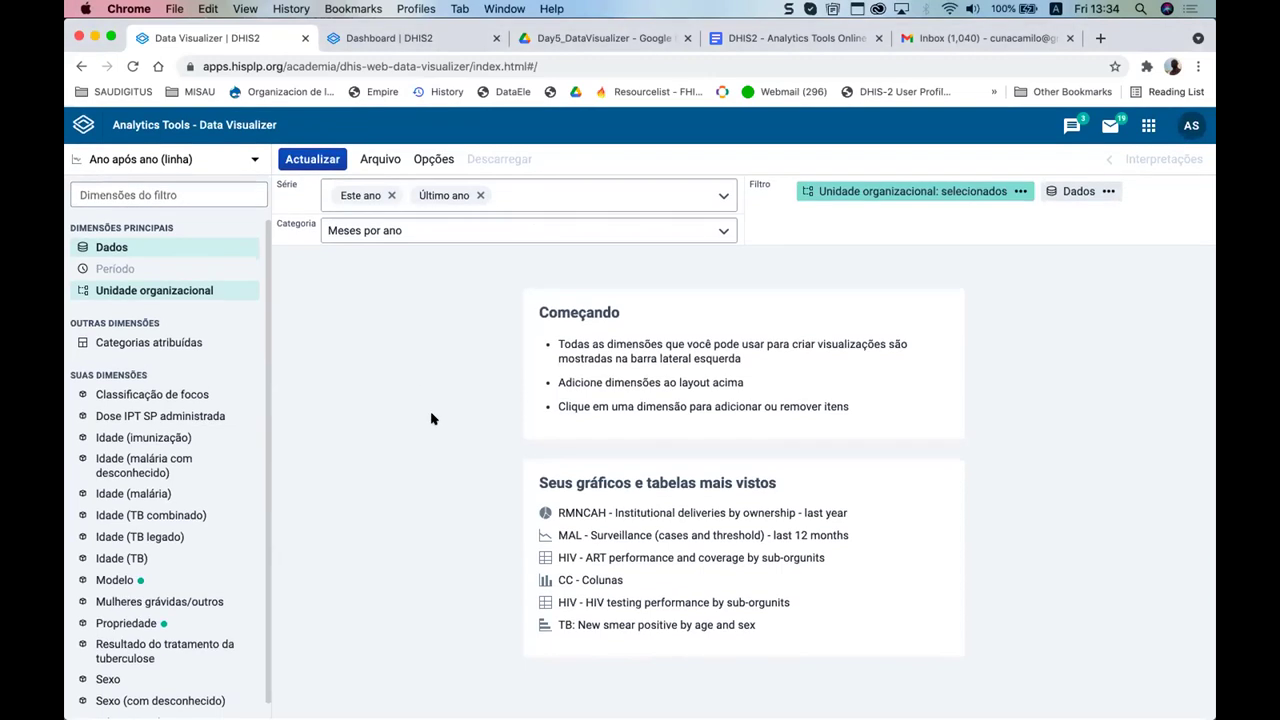
{"action": "scroll", "coordinate": [431, 418], "scroll_direction": "up", "scroll_amount": 1}
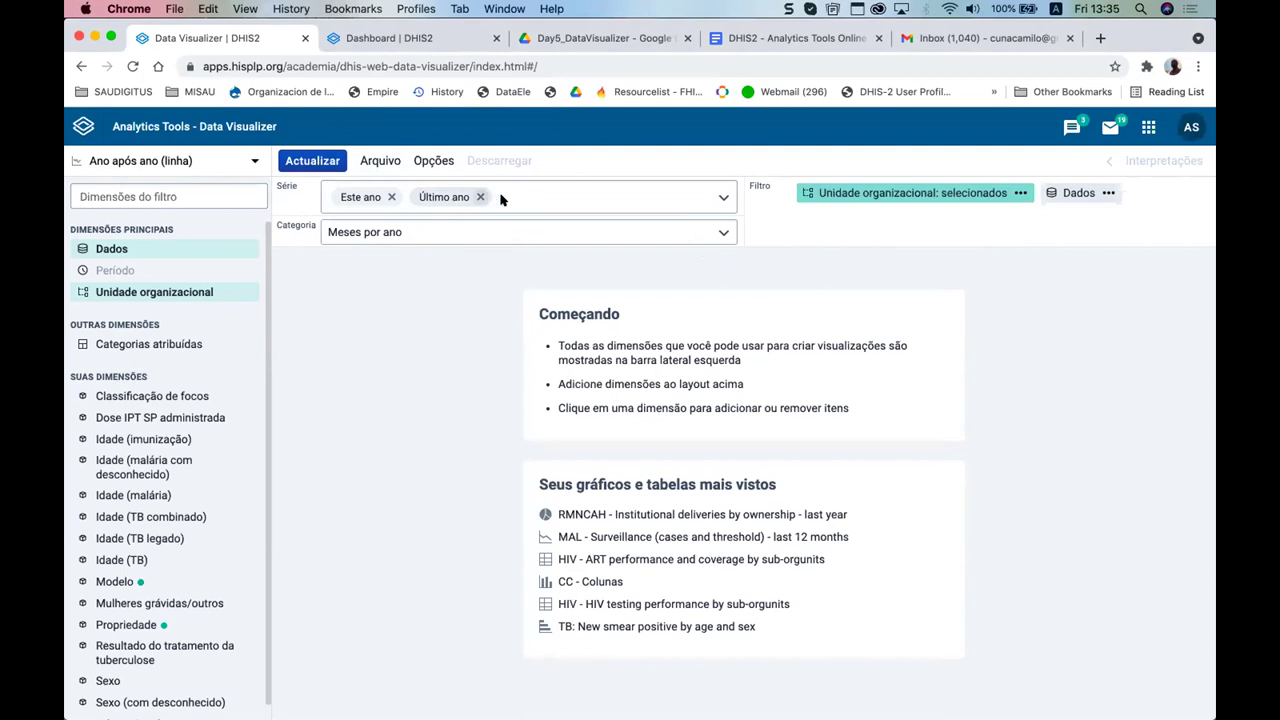
- Remove the default years "Este ano" and "Último ano" from the series
{"action": "left_click", "coordinate": [392, 197]}
{"action": "left_click", "coordinate": [392, 197]}
{"action": "left_click", "coordinate": [394, 225]}
{"action": "left_click", "coordinate": [394, 193]}
- Select the years 2018, 2019 and 2020 as the chart's series
{"action": "left_click", "coordinate": [400, 194]}
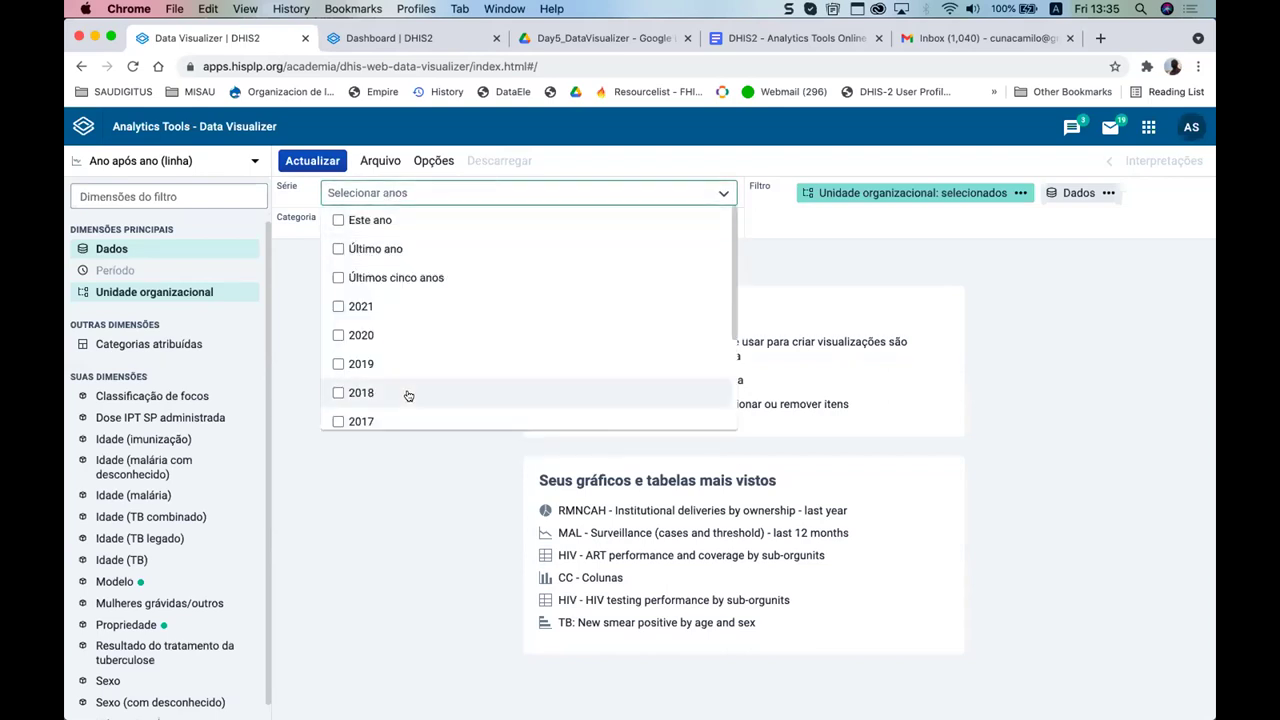
{"action": "scroll", "coordinate": [408, 395], "scroll_direction": "down", "scroll_amount": 3}
{"action": "scroll", "coordinate": [410, 365], "scroll_direction": "up", "scroll_amount": 3}
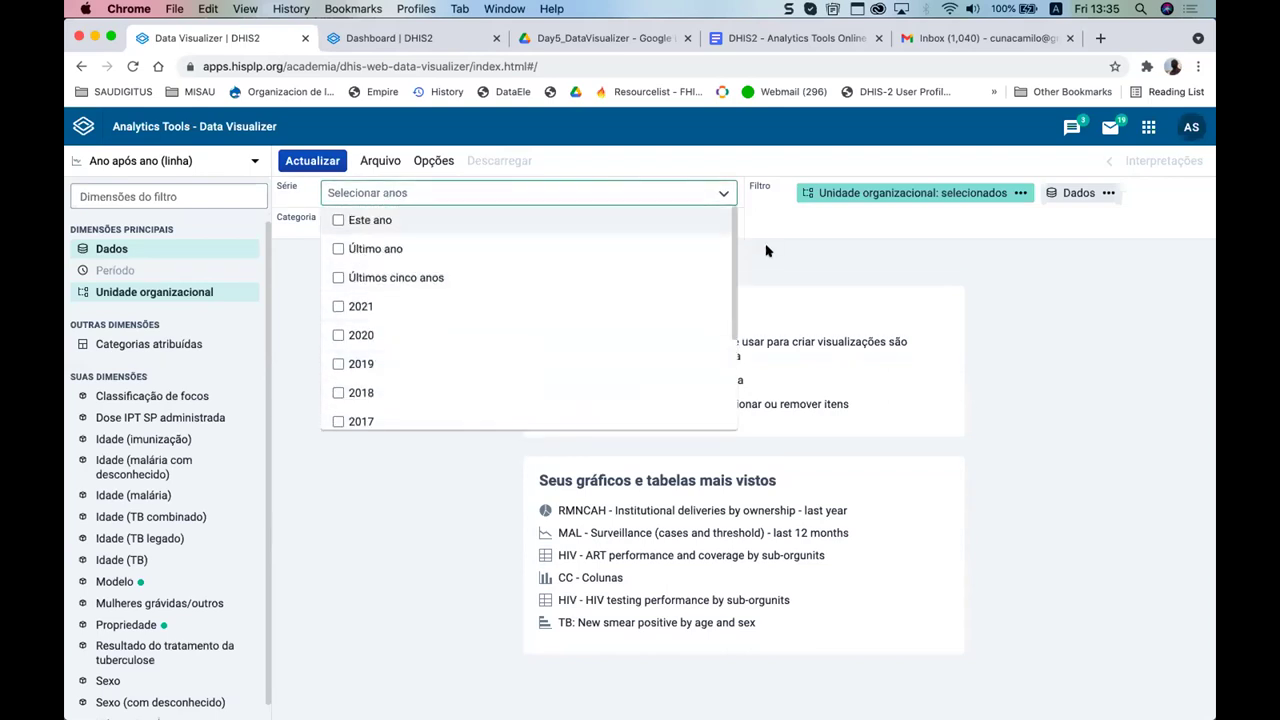
{"action": "left_click", "coordinate": [725, 193]}
{"action": "left_click", "coordinate": [725, 192]}
{"action": "left_click", "coordinate": [725, 192]}
{"action": "left_click", "coordinate": [725, 193]}
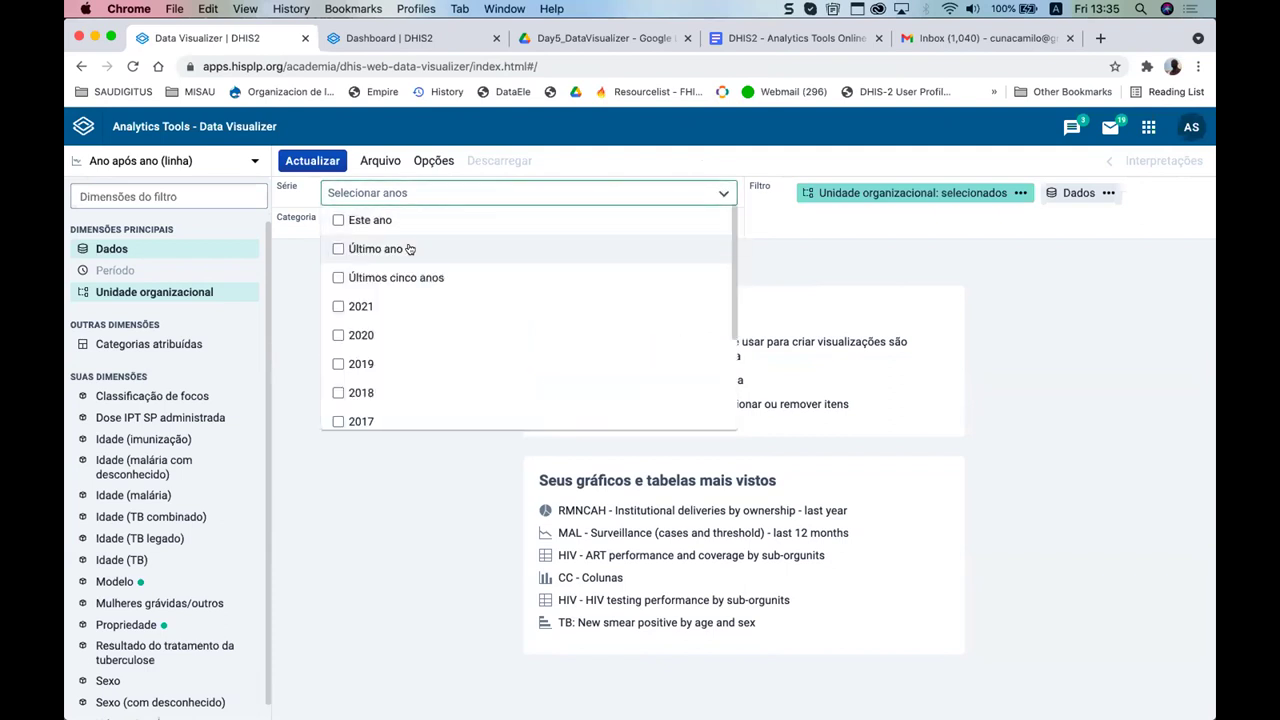
{"action": "scroll", "coordinate": [408, 248], "scroll_direction": "down", "scroll_amount": 2}
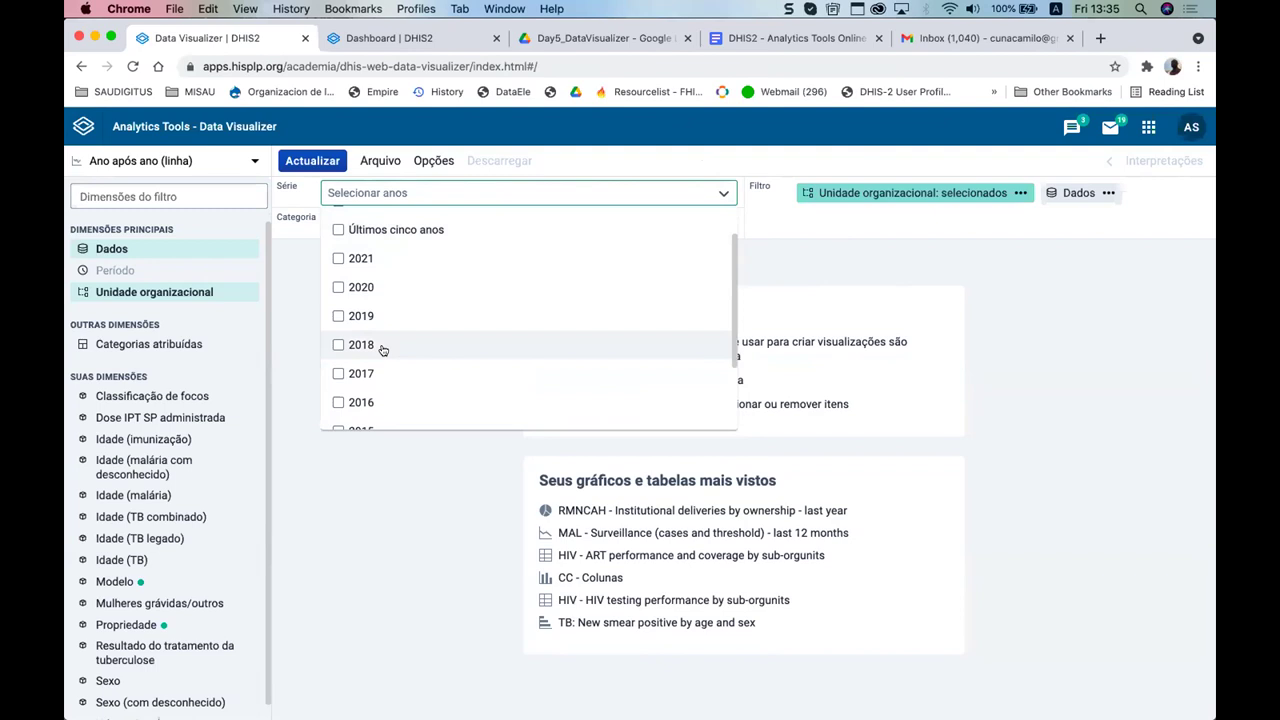
{"action": "scroll", "coordinate": [383, 349], "scroll_direction": "down", "scroll_amount": 4}
{"action": "scroll", "coordinate": [383, 349], "scroll_direction": "up", "scroll_amount": 6}
{"action": "scroll", "coordinate": [383, 349], "scroll_direction": "down", "scroll_amount": 6}
{"action": "scroll", "coordinate": [383, 349], "scroll_direction": "up", "scroll_amount": 3}
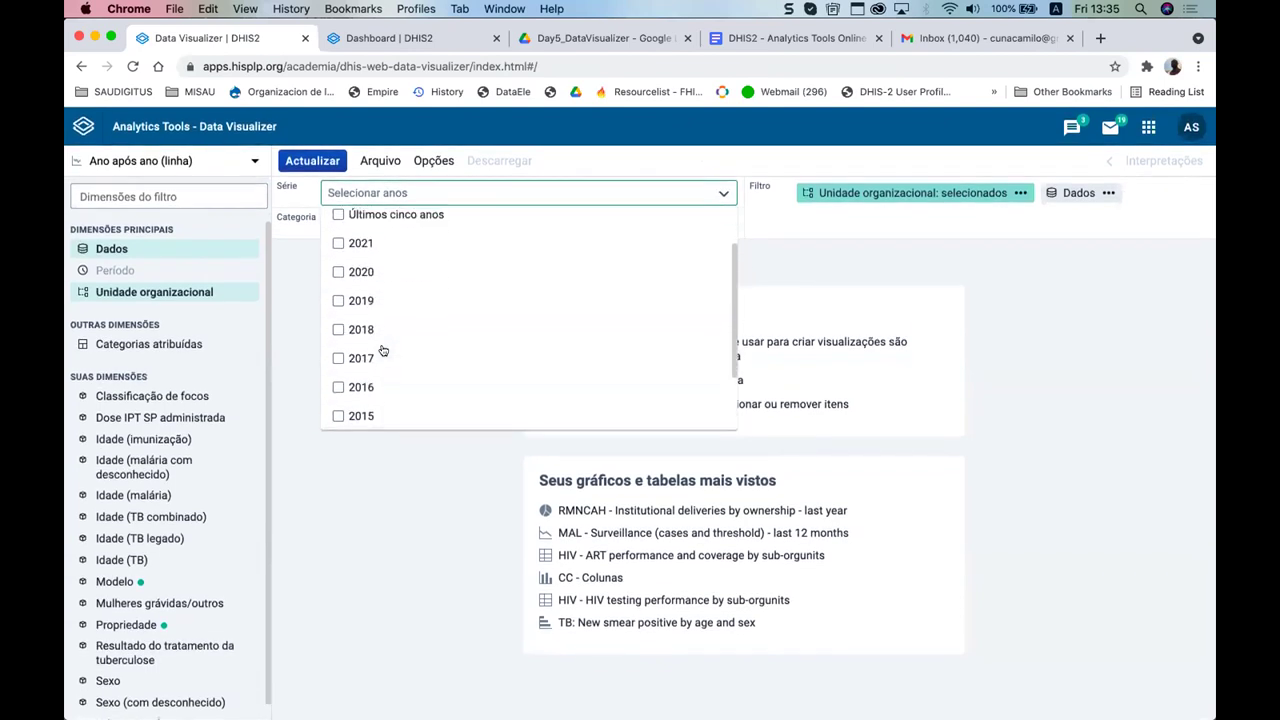
{"action": "left_click", "coordinate": [337, 288]}
{"action": "left_click", "coordinate": [337, 296]}
{"action": "left_click", "coordinate": [338, 317]}
{"action": "left_click", "coordinate": [337, 297]}
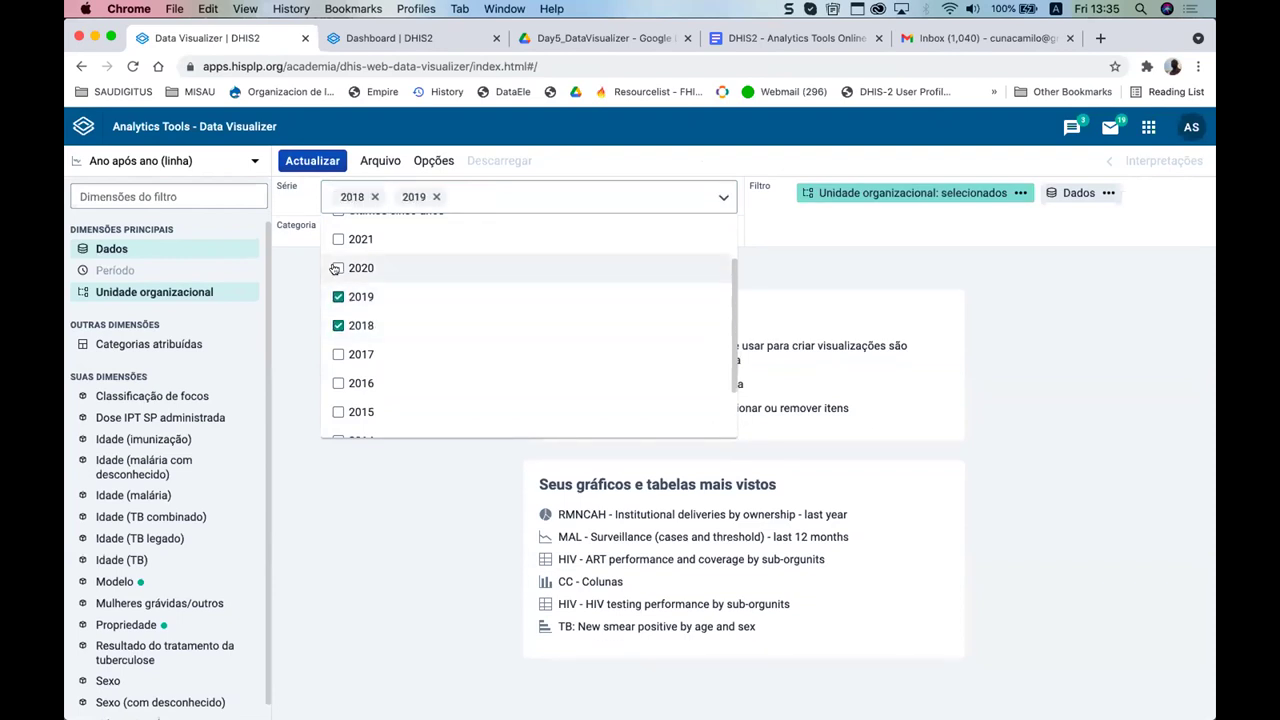
{"action": "left_click", "coordinate": [338, 268]}
{"action": "left_click", "coordinate": [297, 261]}
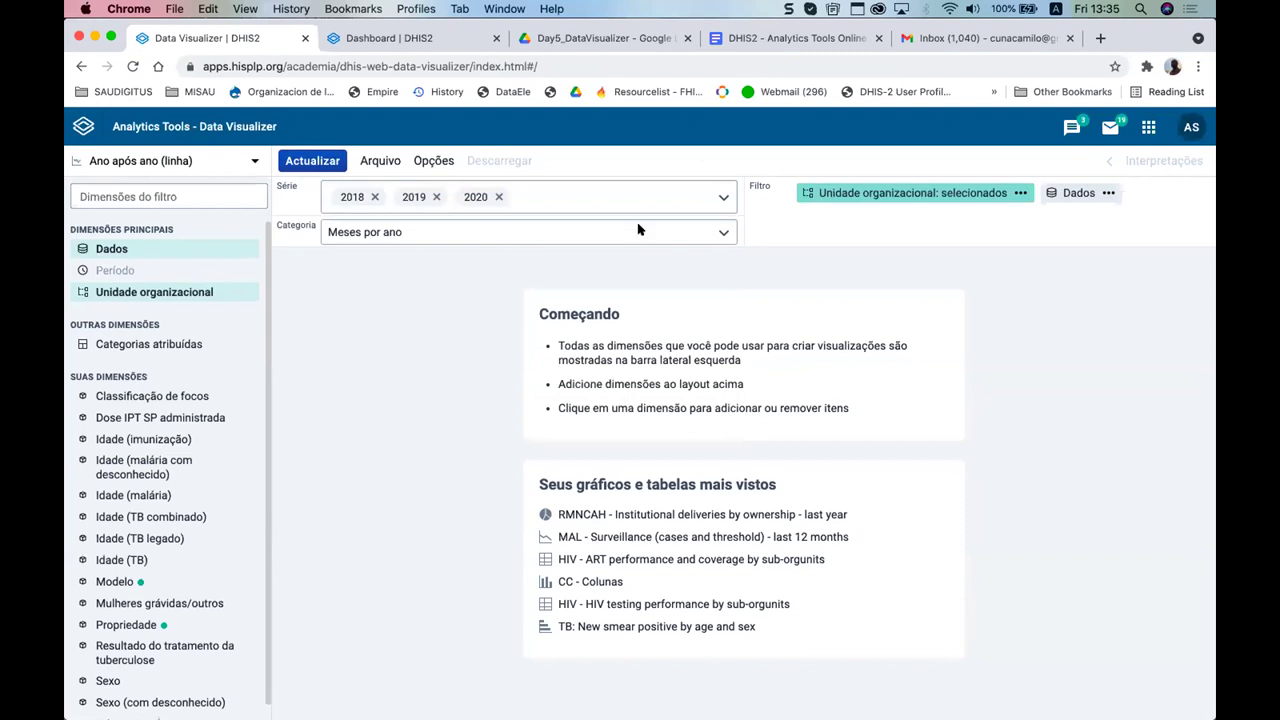
- Review the period options available for the chart's category
{"action": "left_click", "coordinate": [499, 234]}
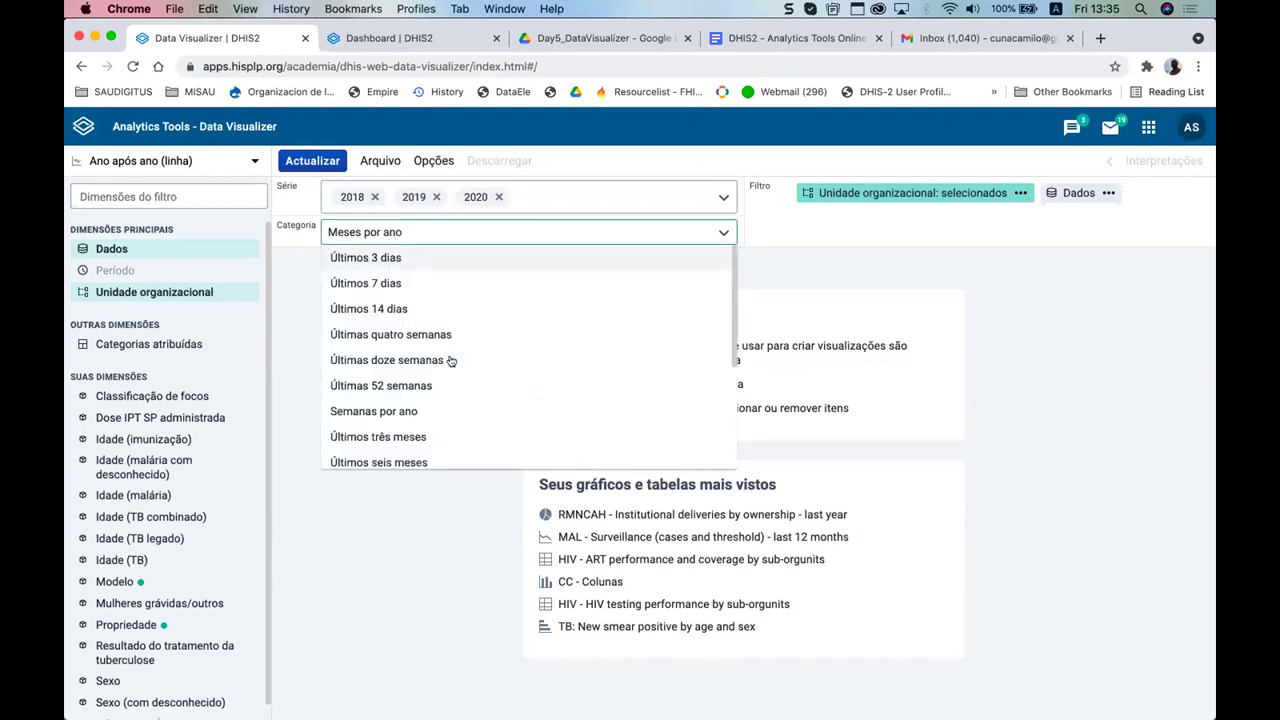
{"action": "scroll", "coordinate": [450, 362], "scroll_direction": "down", "scroll_amount": 3}
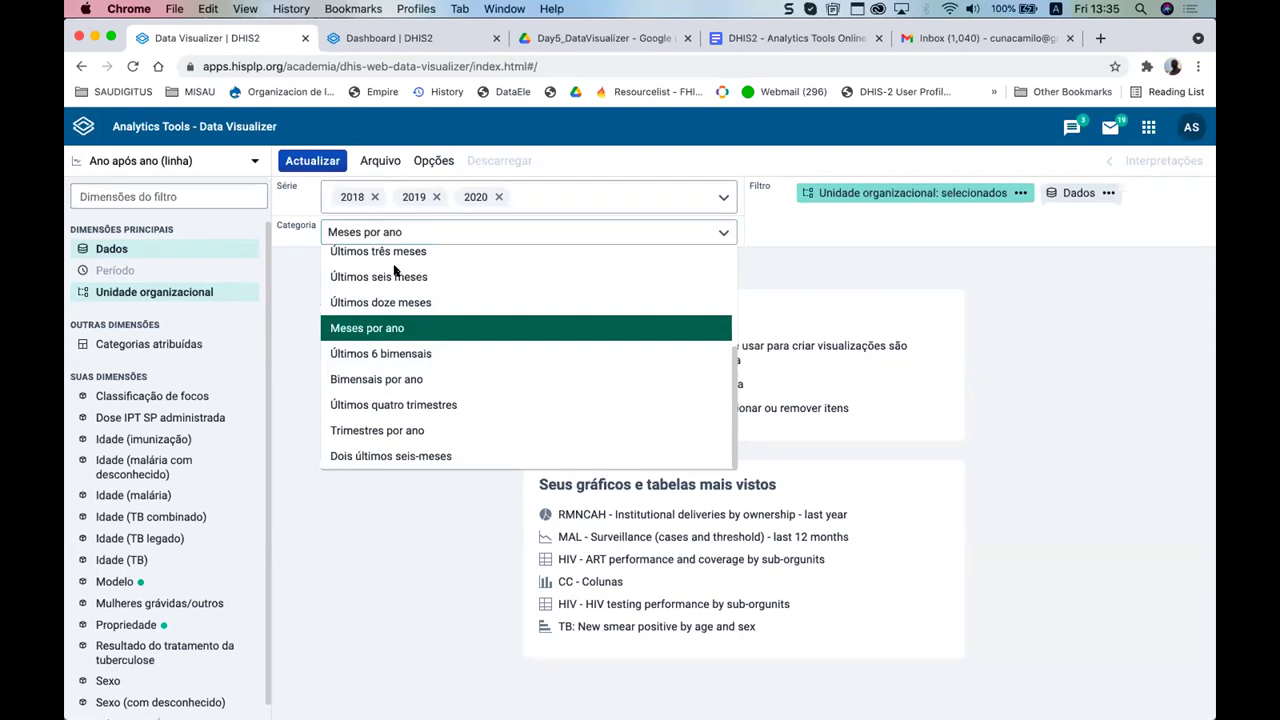
{"action": "left_click", "coordinate": [336, 236]}
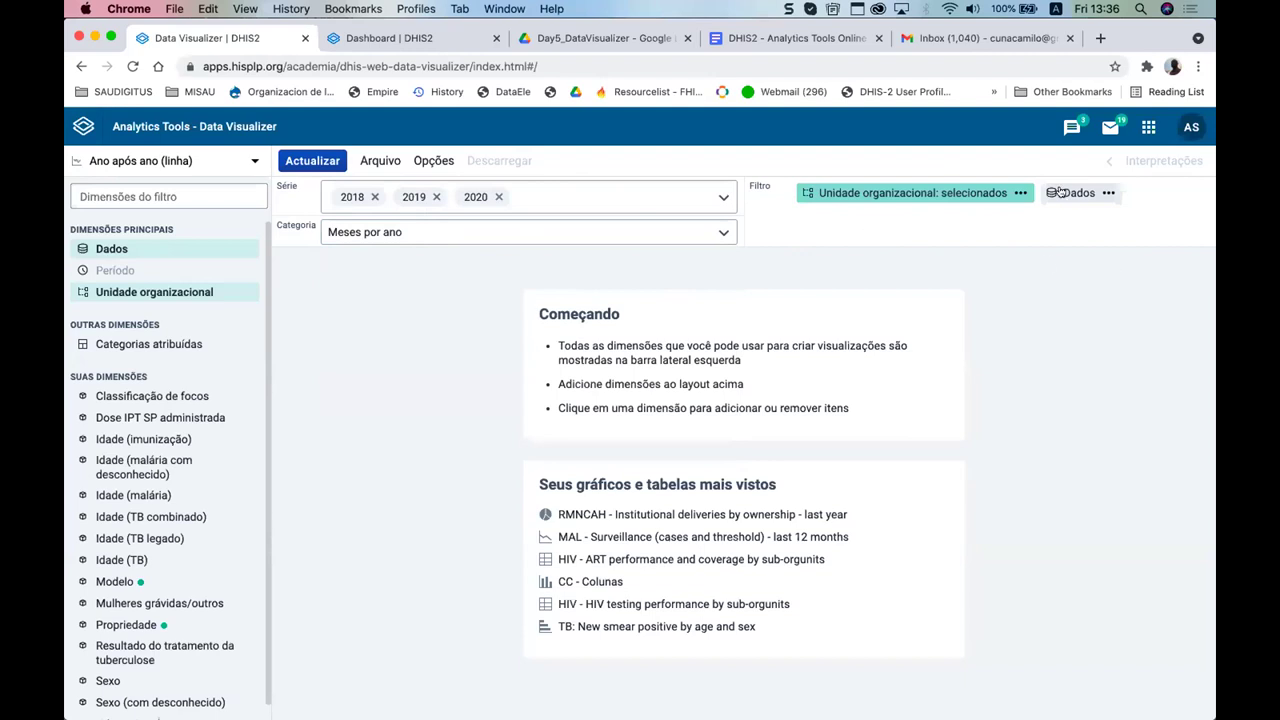
- Check which organisation unit is selected in the filter and leave the selection as it is
{"action": "mouse_move", "coordinate": [880, 200]}
{"action": "left_click", "coordinate": [830, 193]}
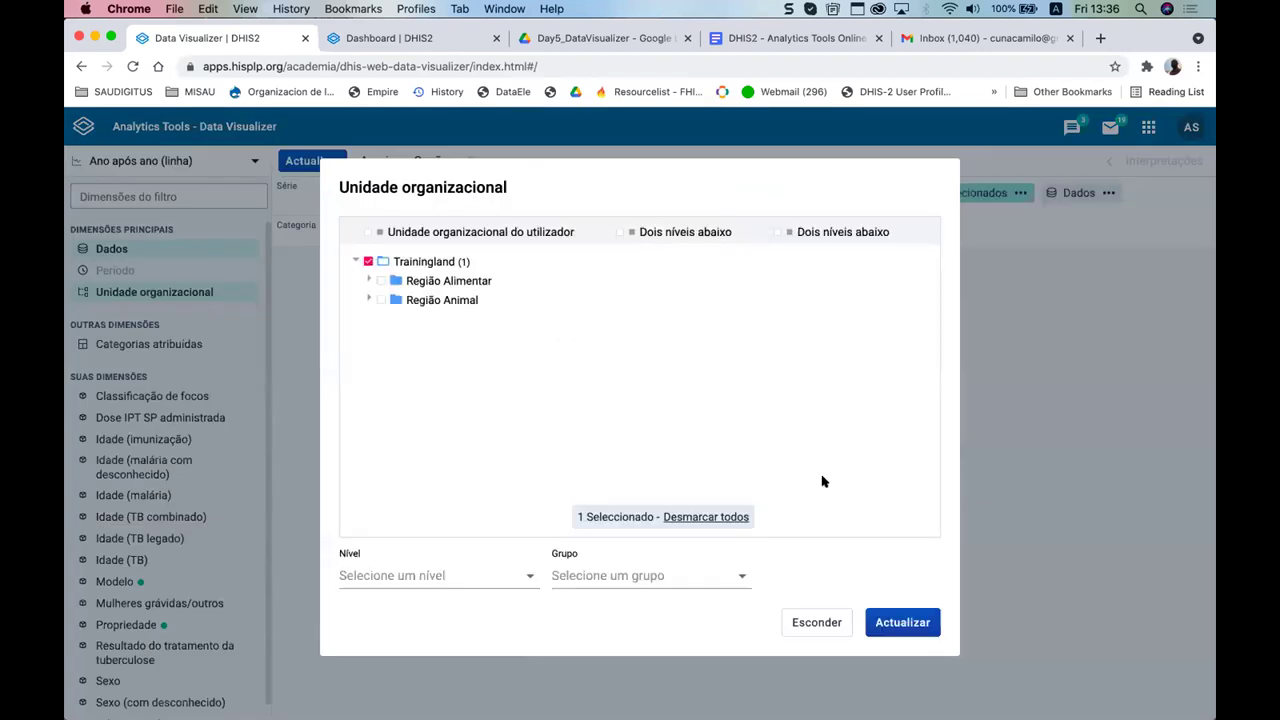
{"action": "left_click", "coordinate": [1040, 190]}
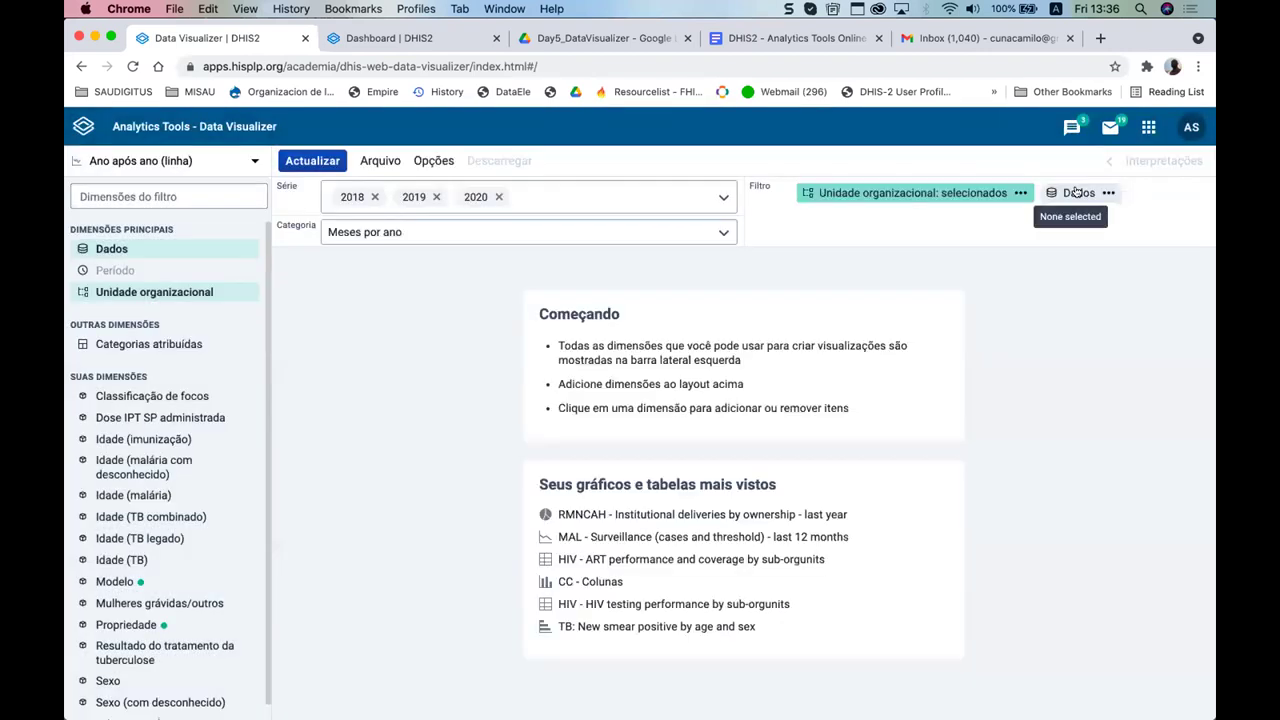
- Search the Indicadores for "Taxa de positividade", add "MAL - Taxa de positividade do teste (RDT)" as the data item and update the chart
{"action": "left_click", "coordinate": [1070, 193]}
{"action": "left_click", "coordinate": [459, 298]}
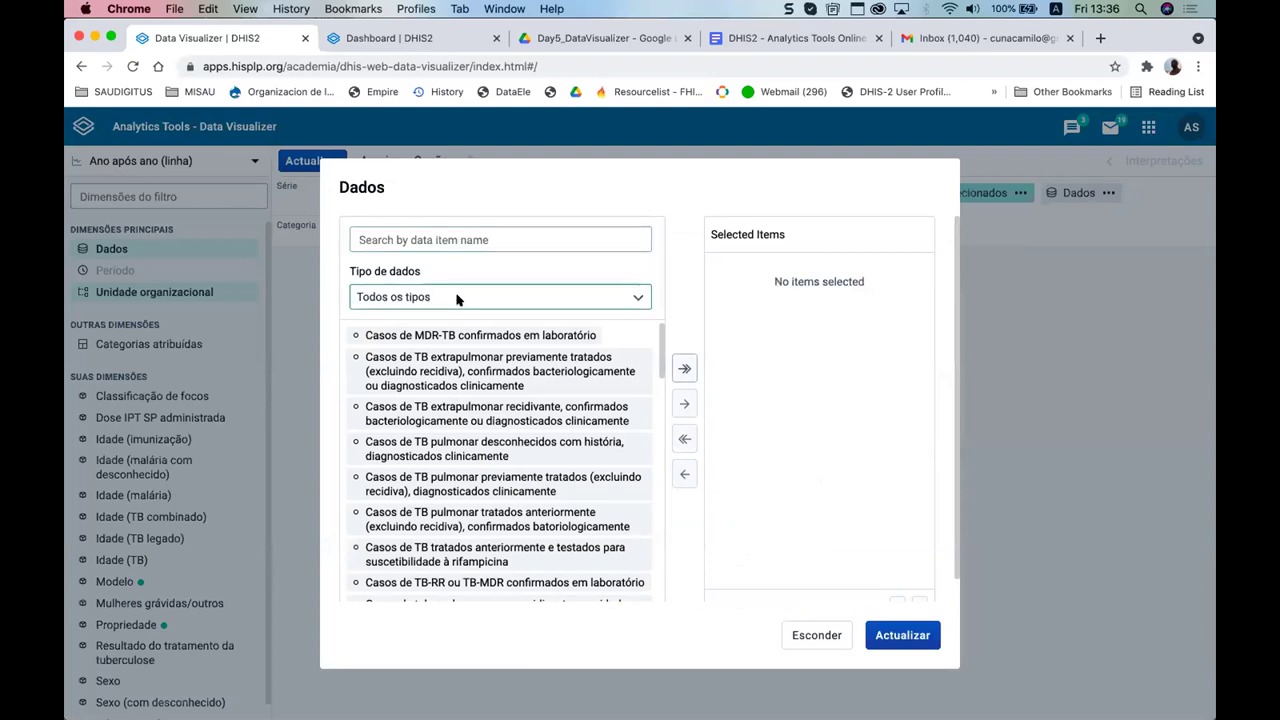
{"action": "left_click", "coordinate": [421, 348]}
{"action": "left_click", "coordinate": [407, 240]}
{"action": "type", "text": "Taxa de"}
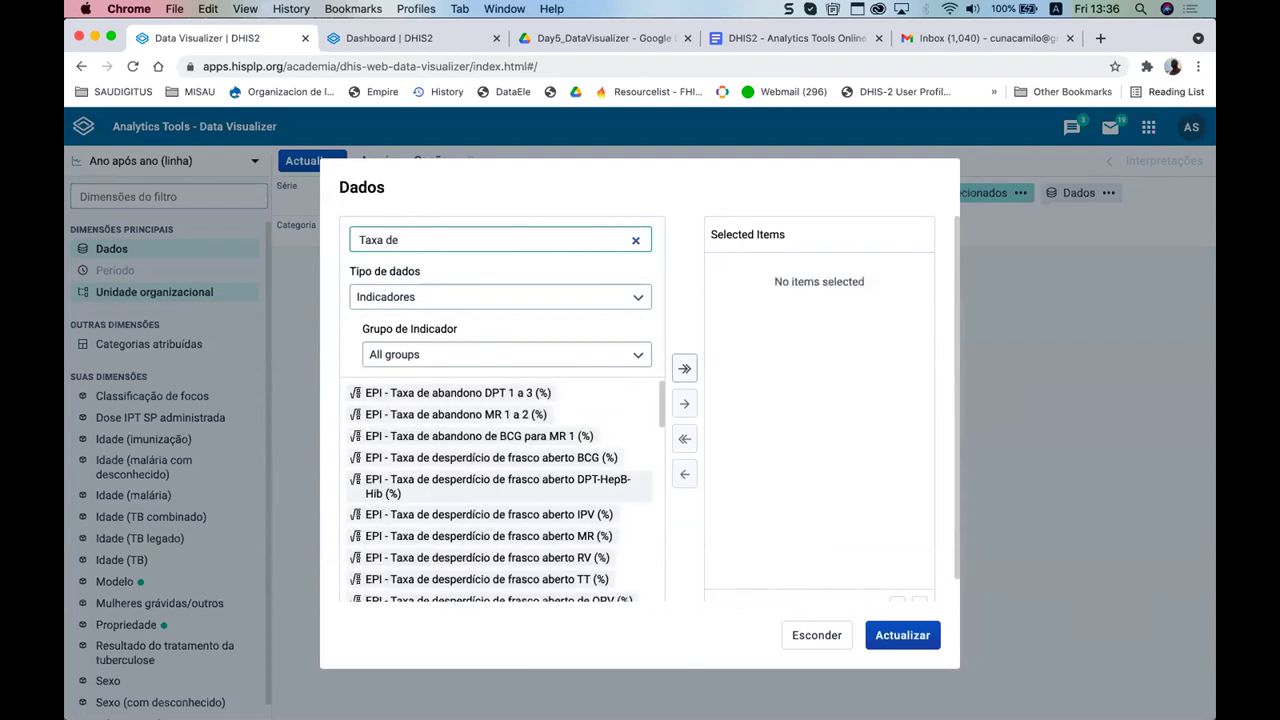
{"action": "type", "text": "positividade"}
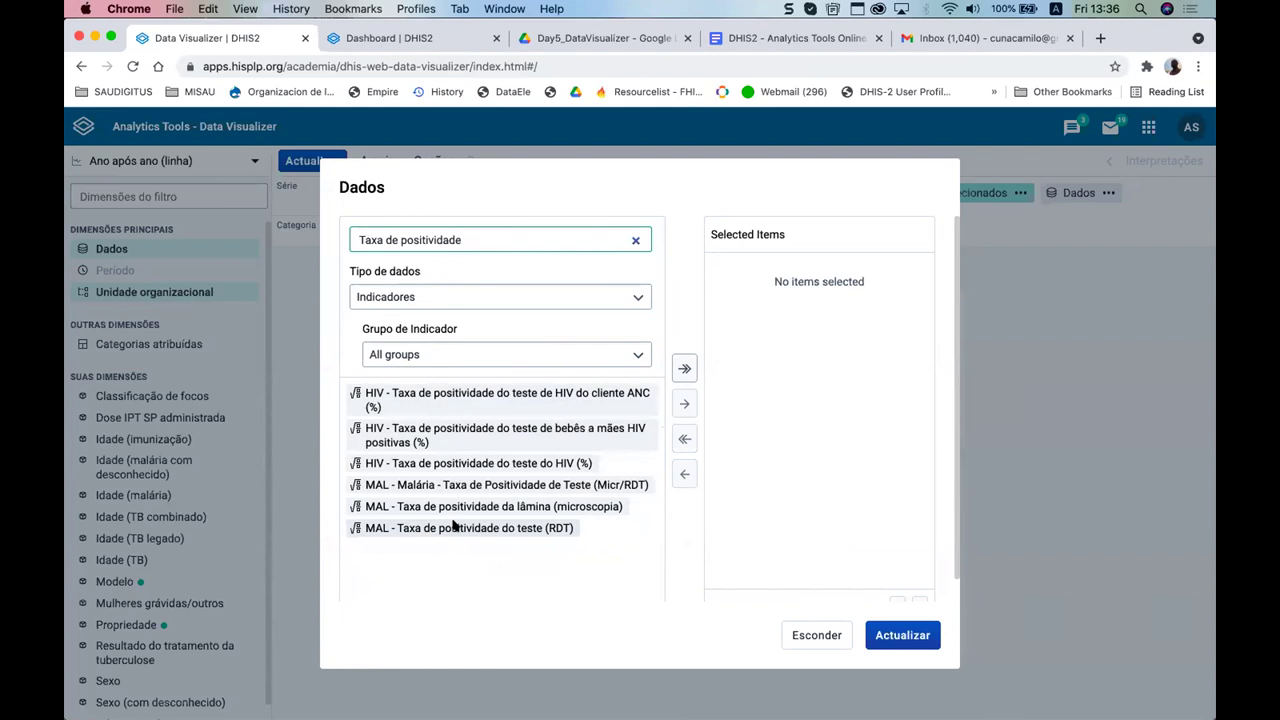
{"action": "double_click", "coordinate": [453, 525]}
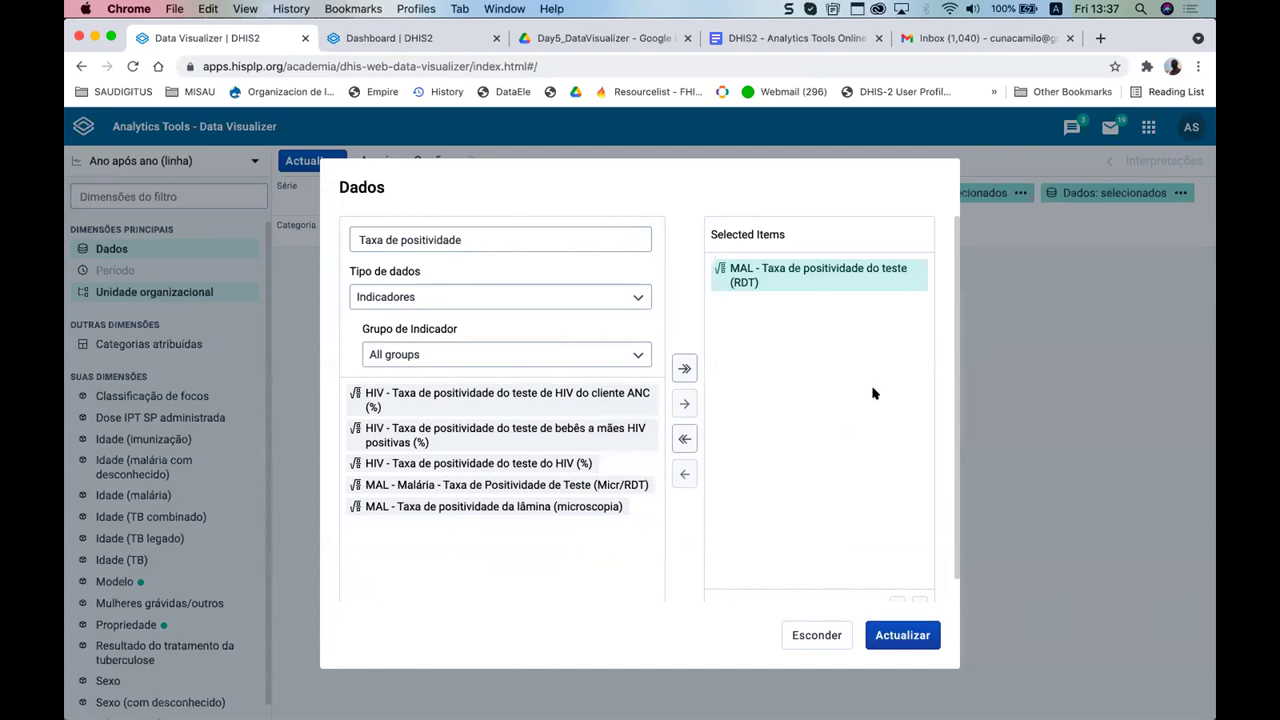
{"action": "left_click", "coordinate": [895, 634]}
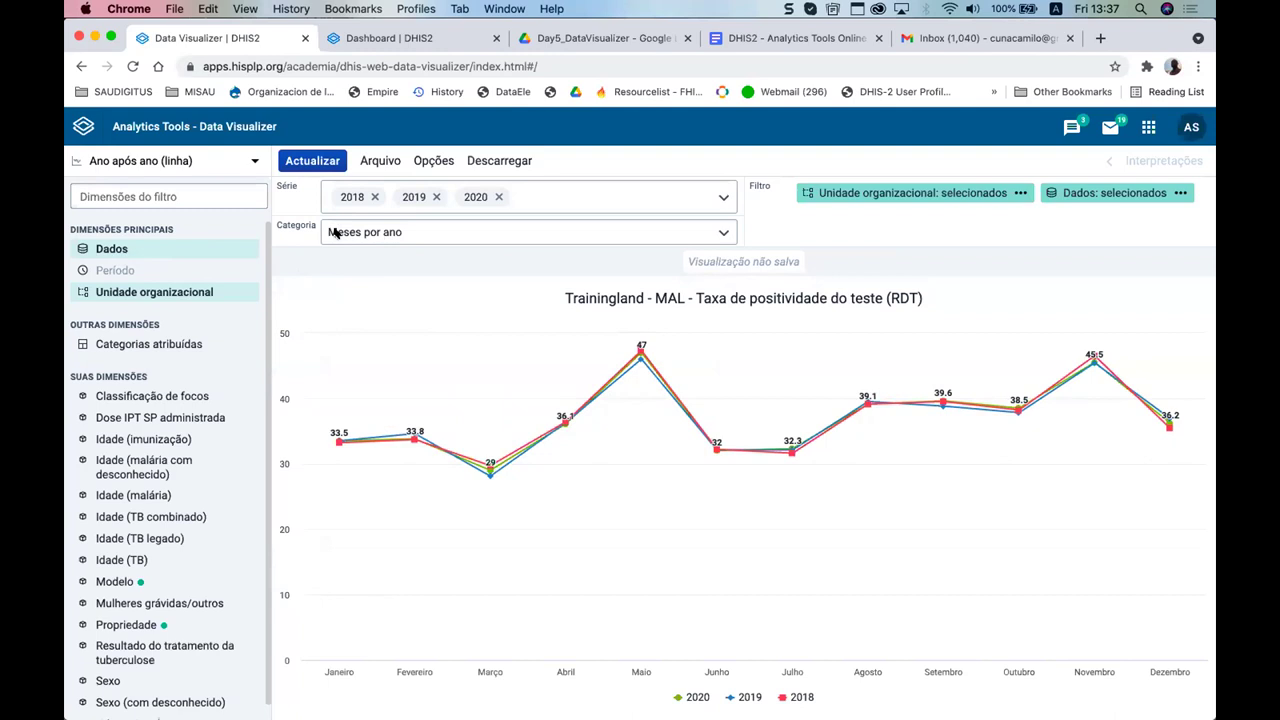
- Isolate the 2020 line in the chart, followed by the 2019 line, to read their monthly values
{"action": "mouse_move", "coordinate": [340, 443]}
{"action": "left_click", "coordinate": [745, 697]}
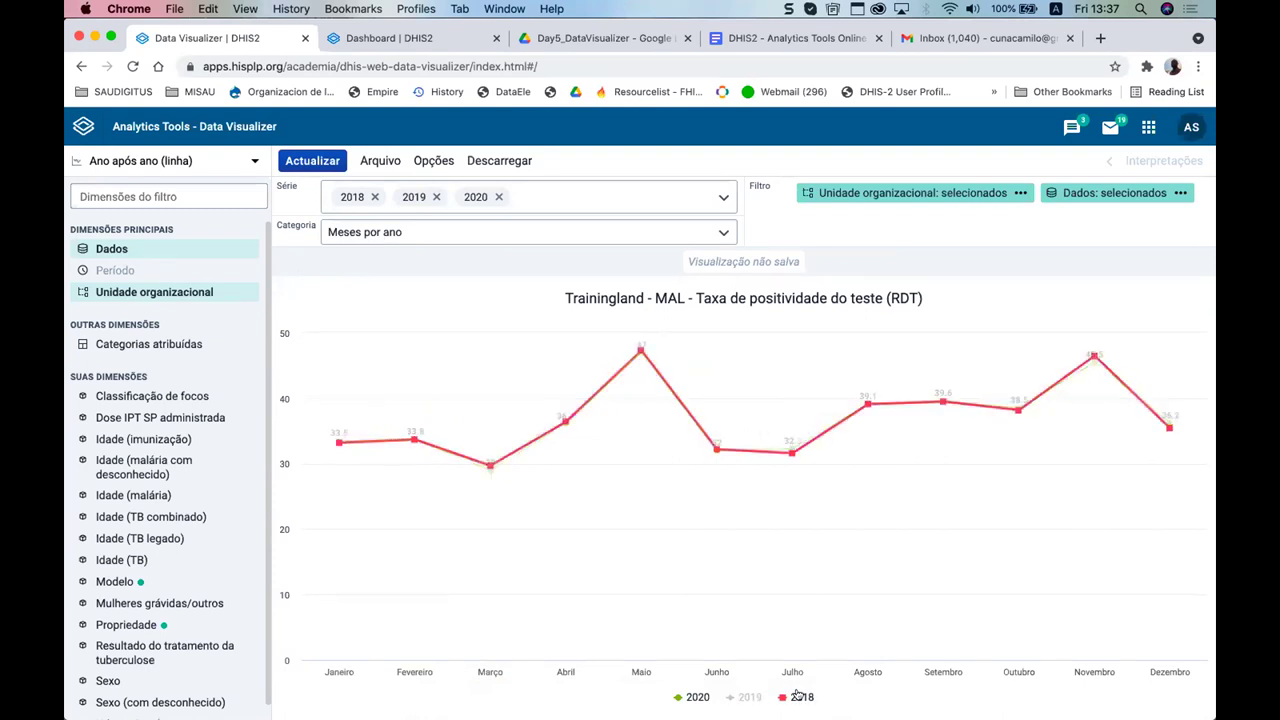
{"action": "left_click", "coordinate": [798, 697]}
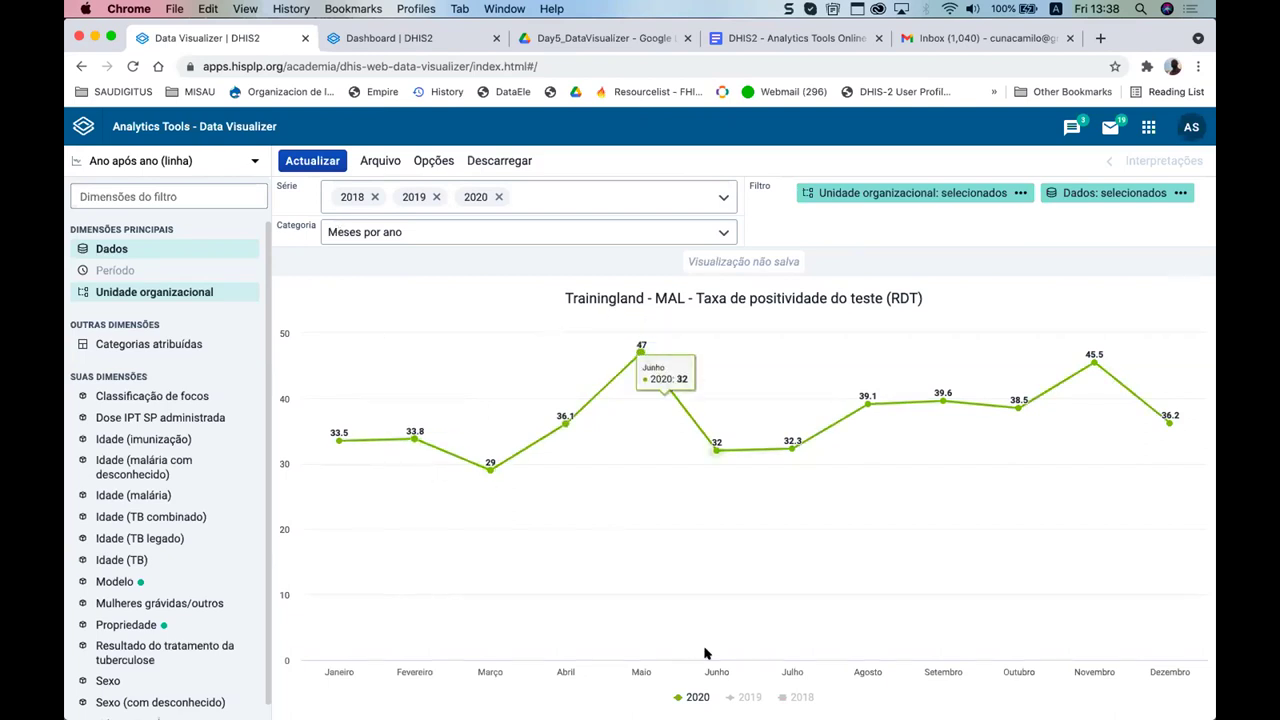
{"action": "left_click", "coordinate": [745, 697]}
{"action": "left_click", "coordinate": [697, 697]}
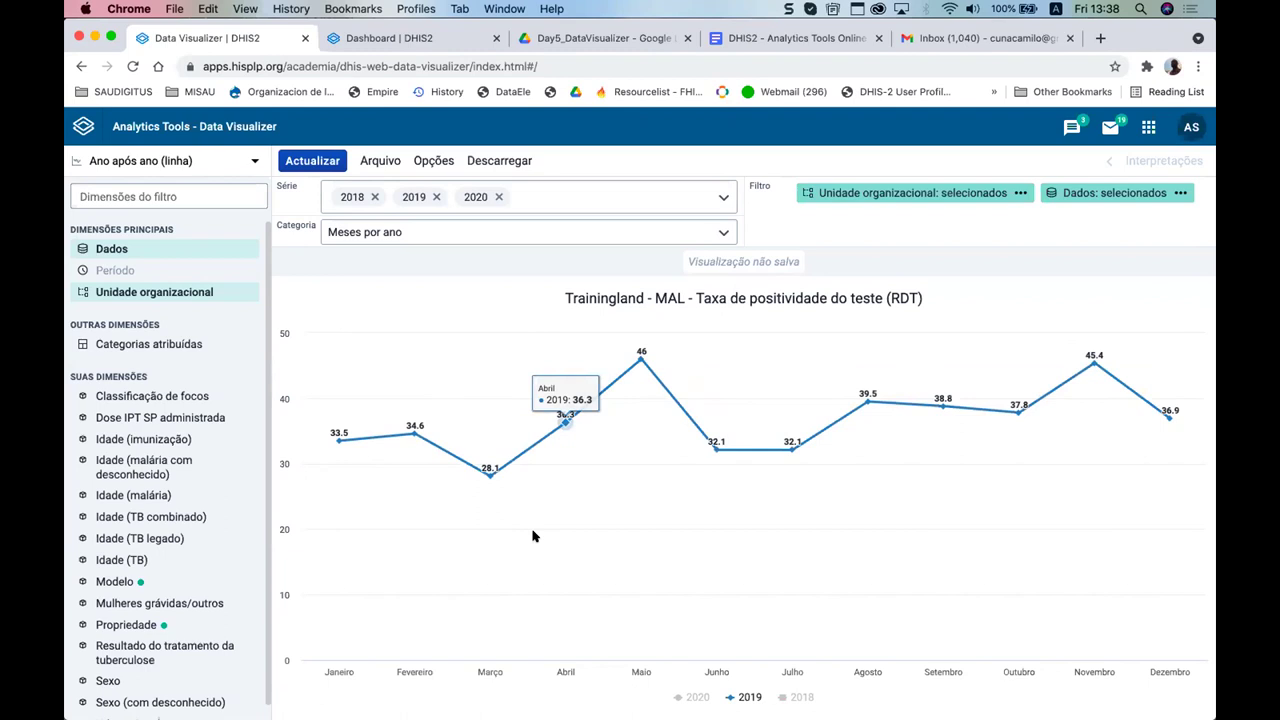
- Compare the 2018 and 2020 lines with 2019 hidden, and isolate 2018 to inspect its July value
{"action": "left_click", "coordinate": [802, 697]}
{"action": "left_click", "coordinate": [750, 697]}
{"action": "left_click", "coordinate": [697, 697]}
{"action": "mouse_move", "coordinate": [600, 716]}
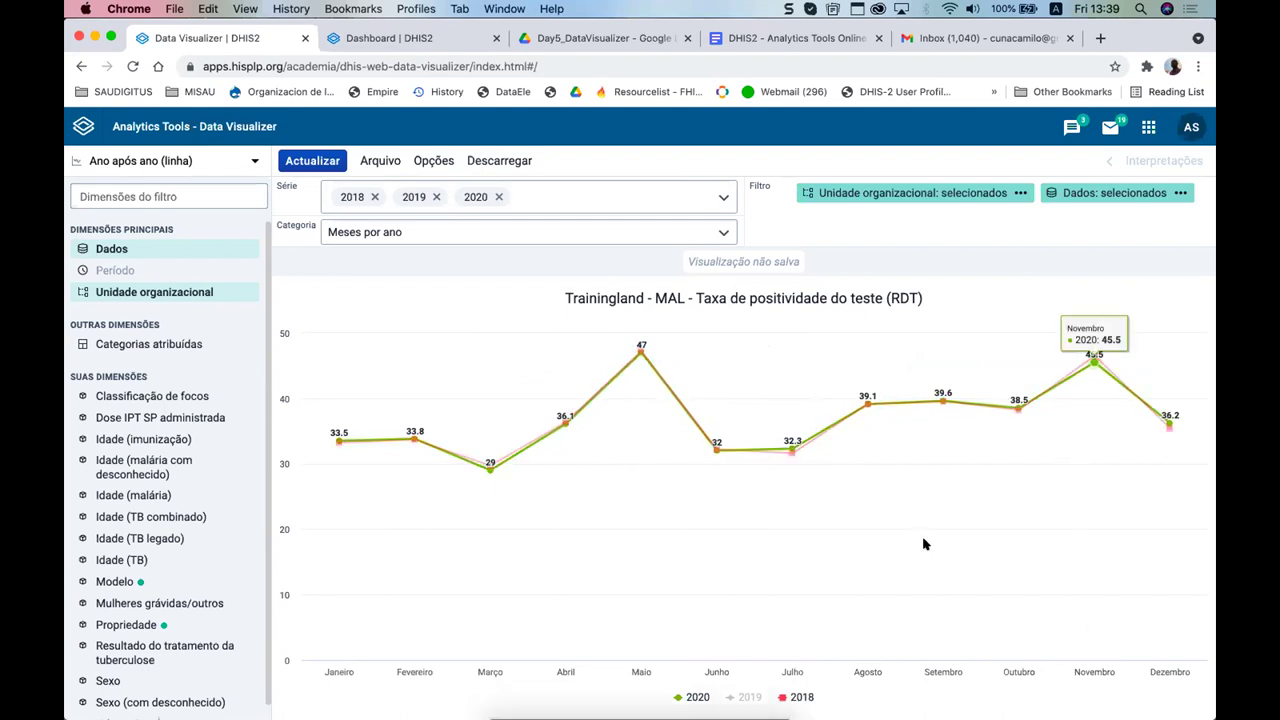
{"action": "left_click", "coordinate": [697, 697]}
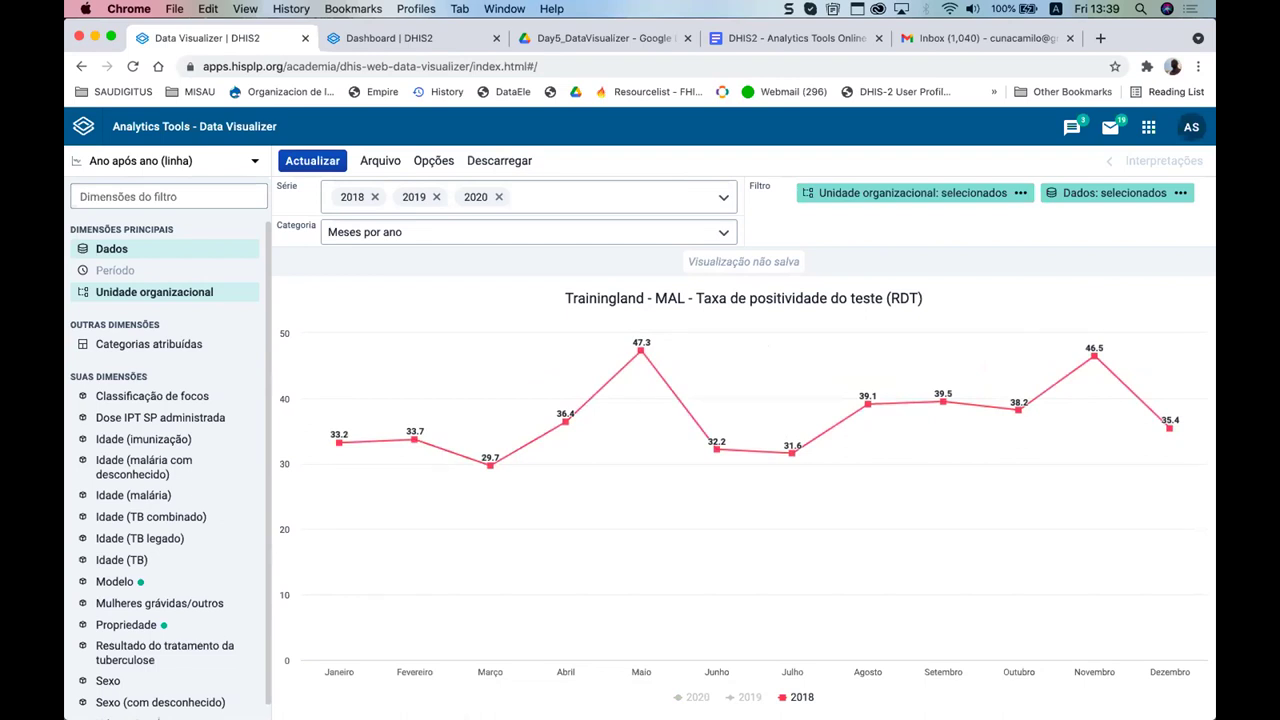
{"action": "mouse_move", "coordinate": [795, 456]}
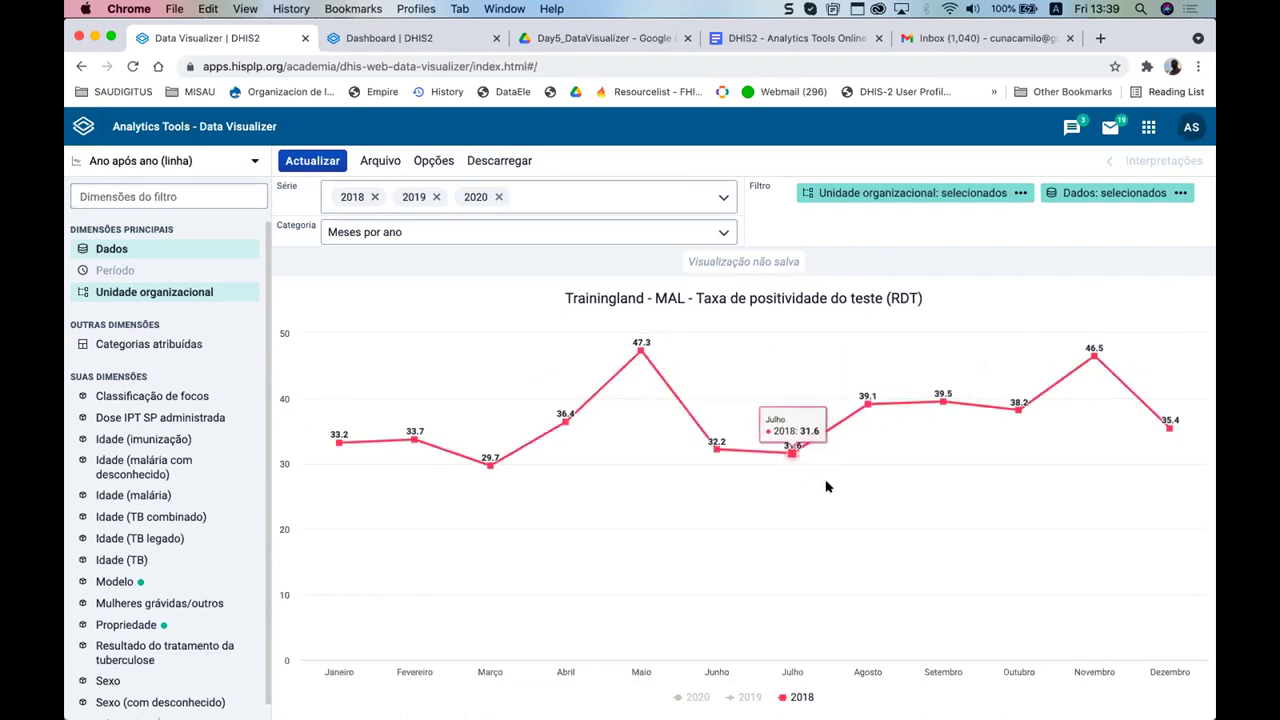
- Isolate the 2019 line, compare it with 2018, and show the 2020 line alone
{"action": "left_click", "coordinate": [749, 697]}
{"action": "left_click", "coordinate": [780, 697]}
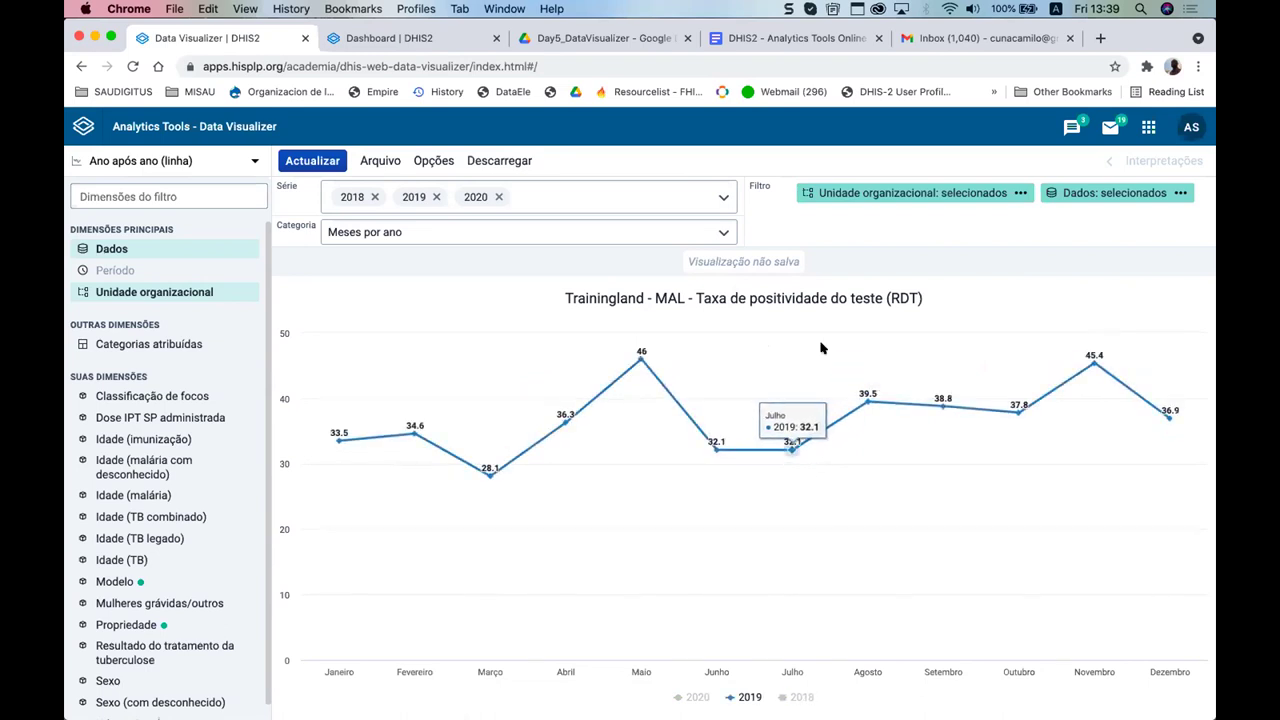
{"action": "left_click", "coordinate": [795, 697]}
{"action": "left_click", "coordinate": [697, 697]}
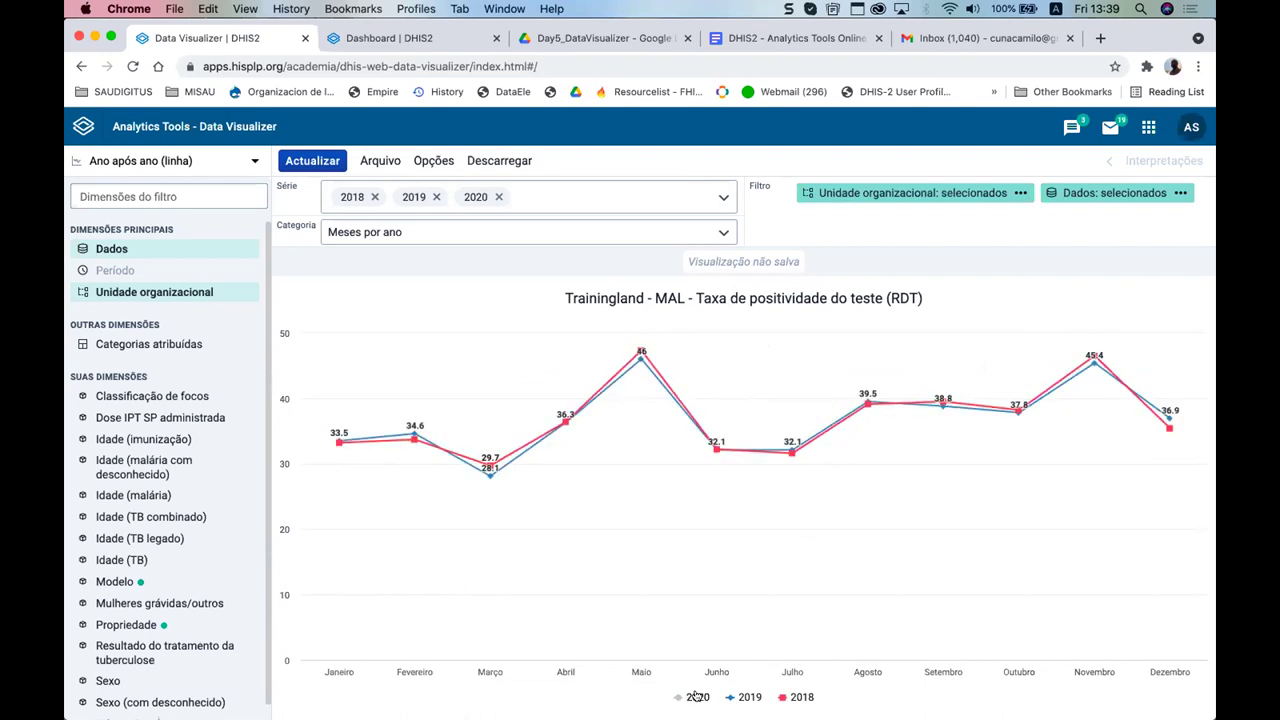
{"action": "left_click", "coordinate": [802, 697]}
{"action": "left_click", "coordinate": [750, 697]}
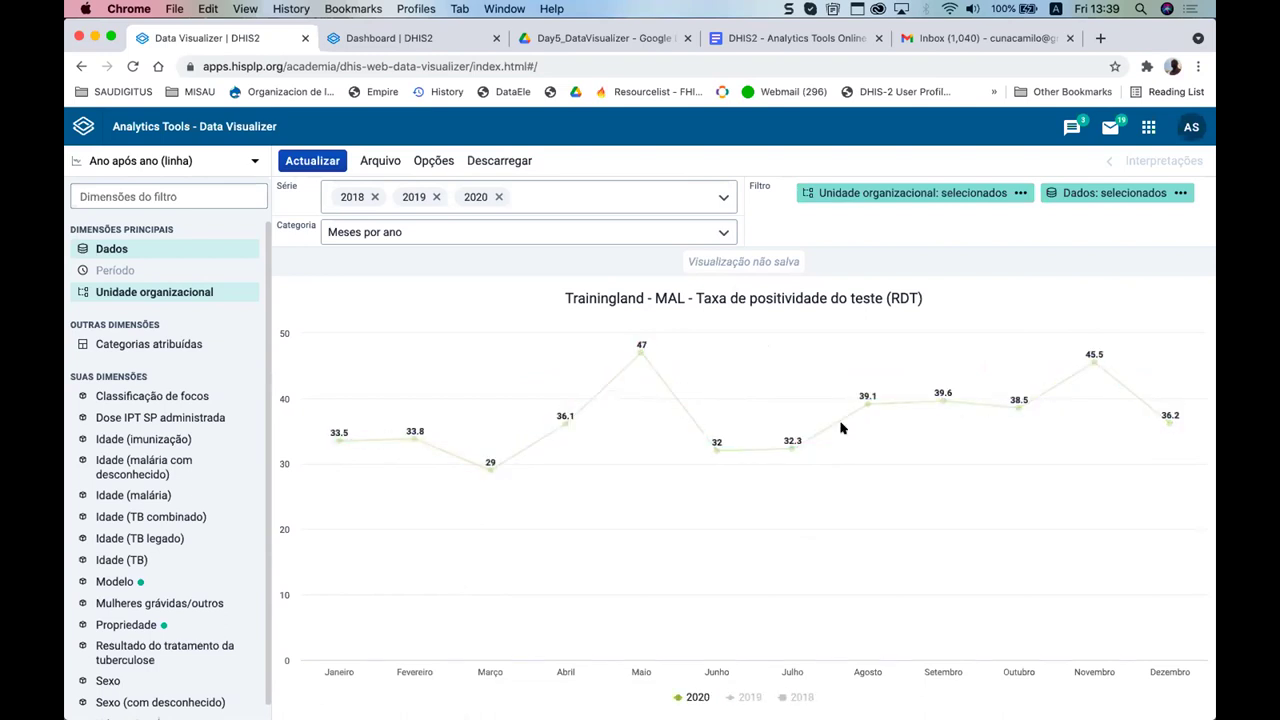
- Show the 2018, 2019 and 2020 lines together in the chart again
{"action": "left_click", "coordinate": [746, 697]}
{"action": "left_click", "coordinate": [746, 697]}
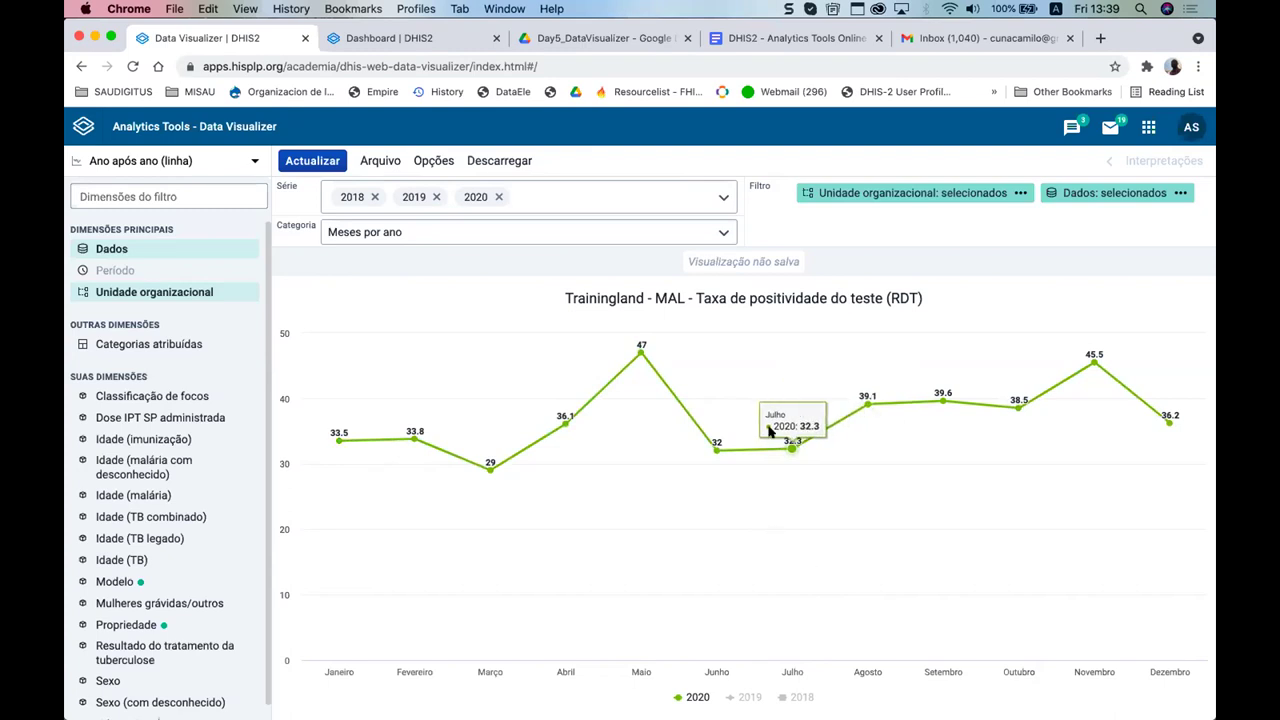
{"action": "left_click", "coordinate": [800, 697]}
{"action": "left_click", "coordinate": [800, 697]}
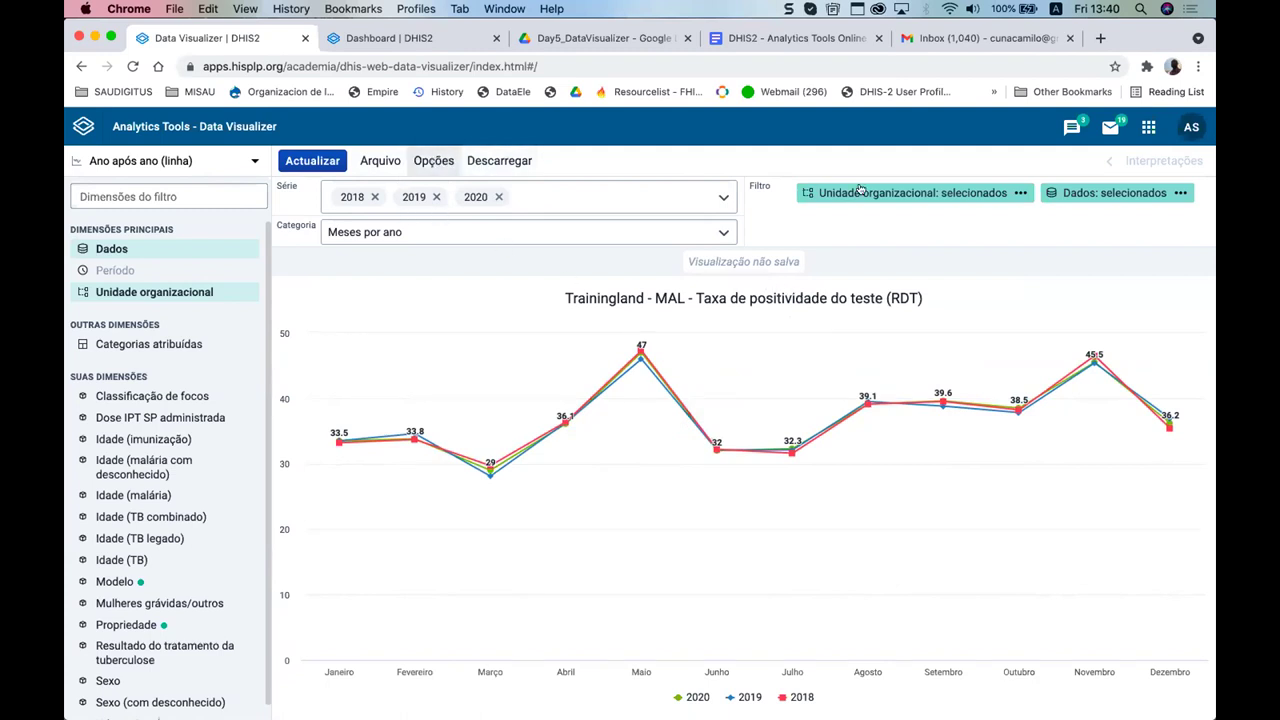
- Remove the malaria RDT test positivity rate from the chart's data and limit the available data items to Indicadores
{"action": "left_click", "coordinate": [1080, 194]}
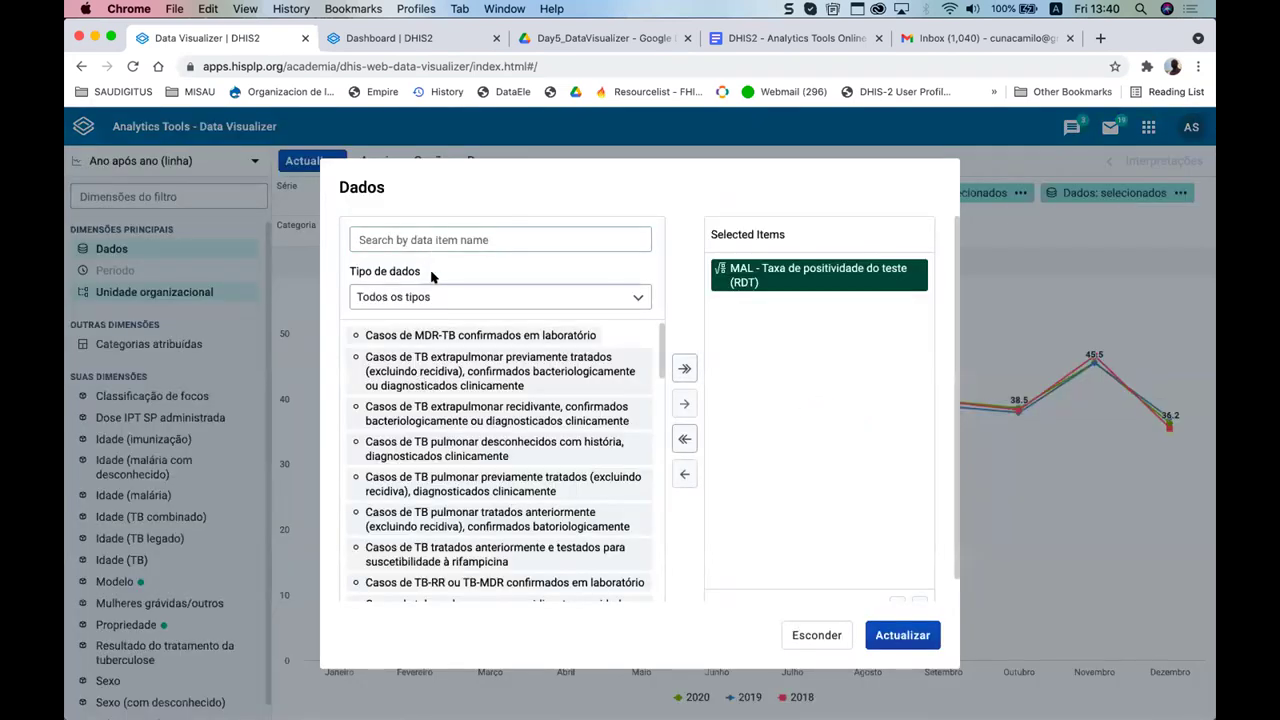
{"action": "left_click", "coordinate": [434, 300]}
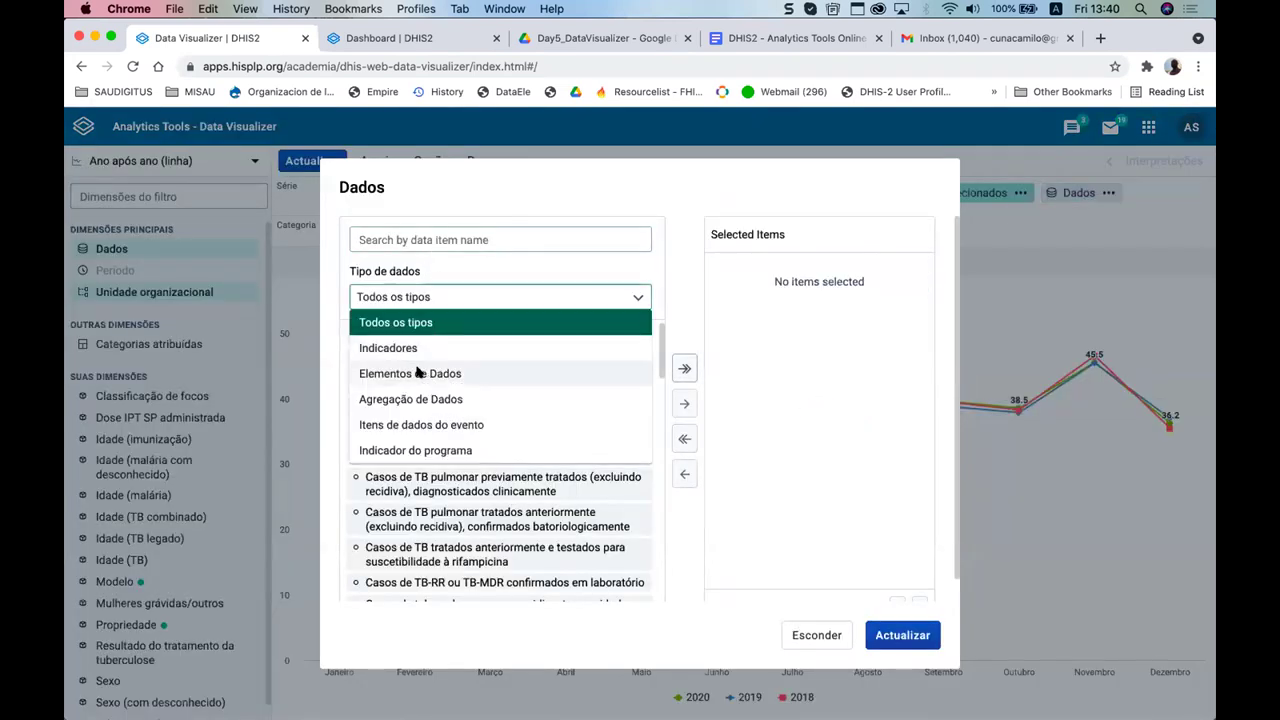
{"action": "left_click", "coordinate": [412, 373]}
{"action": "left_click", "coordinate": [430, 295]}
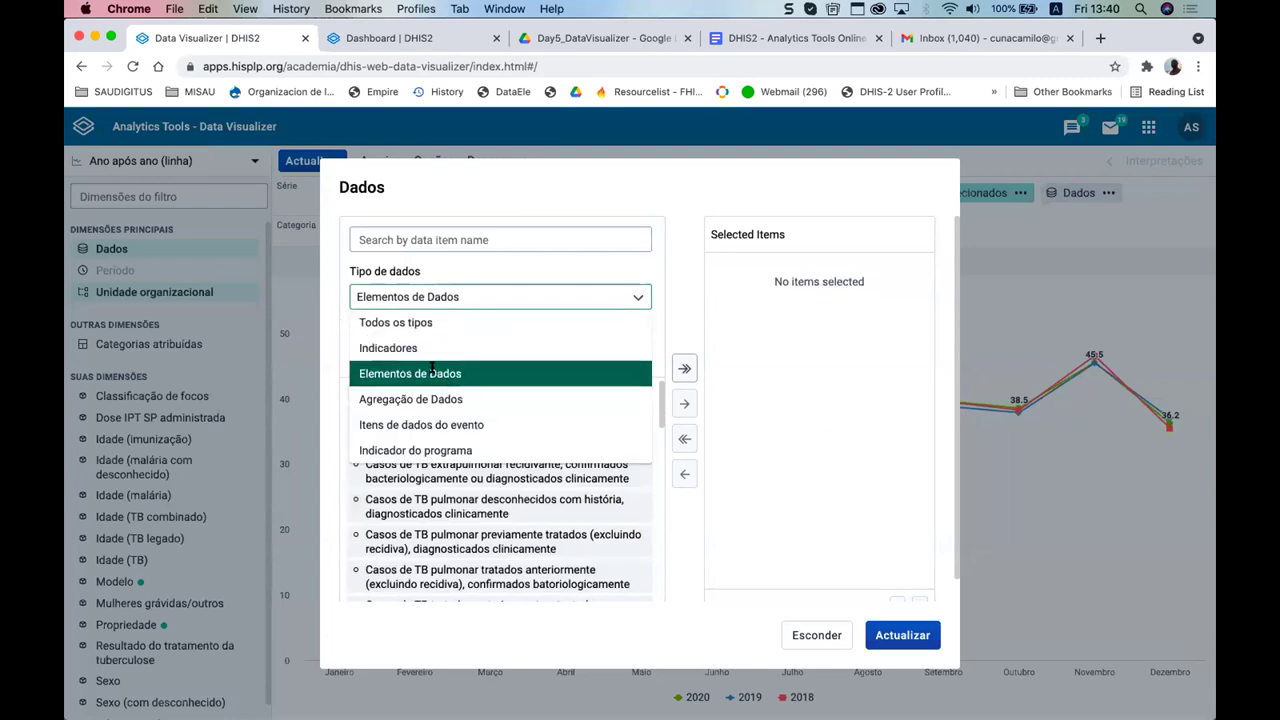
{"action": "left_click", "coordinate": [405, 347]}
- Chart the EPI - cobertura DPT-HepB-Hib 1 (%) indicator from the Imunização - coberturas group
{"action": "left_click", "coordinate": [425, 354]}
{"action": "scroll", "coordinate": [423, 470], "scroll_direction": "down", "scroll_amount": 5}
{"action": "scroll", "coordinate": [423, 474], "scroll_direction": "up", "scroll_amount": 3}
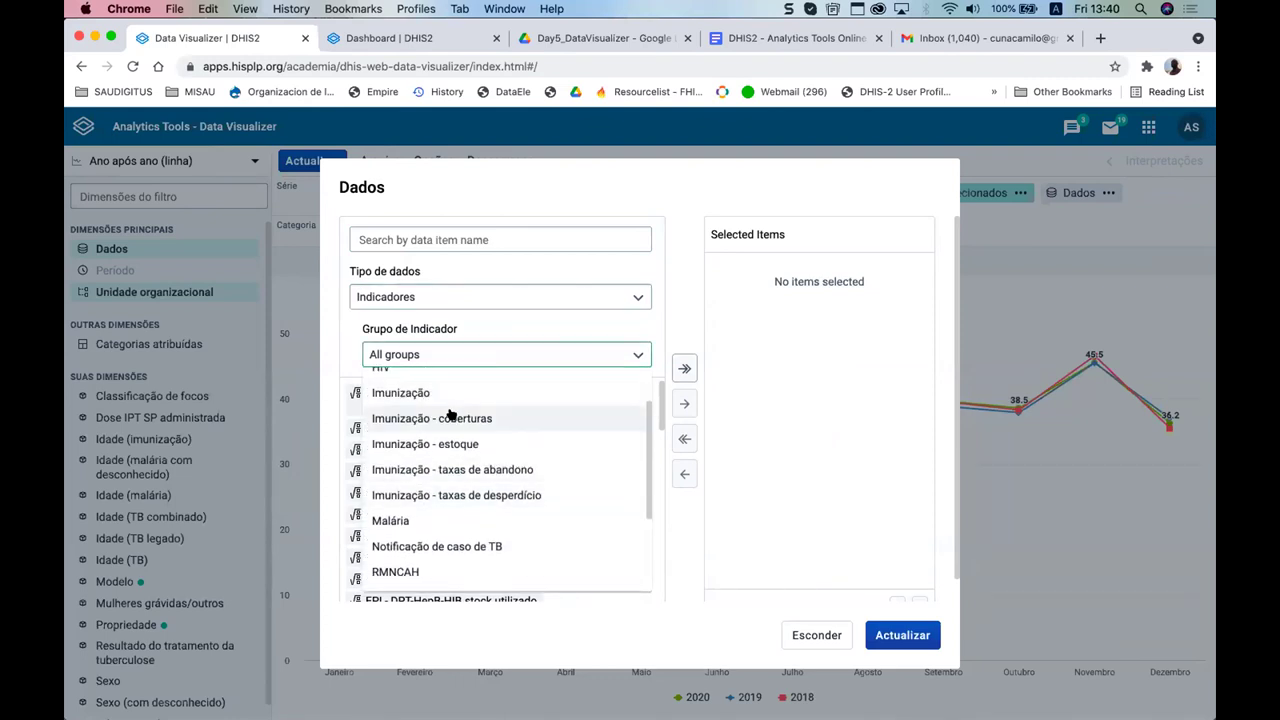
{"action": "left_click", "coordinate": [449, 416]}
{"action": "scroll", "coordinate": [598, 550], "scroll_direction": "down", "scroll_amount": 1}
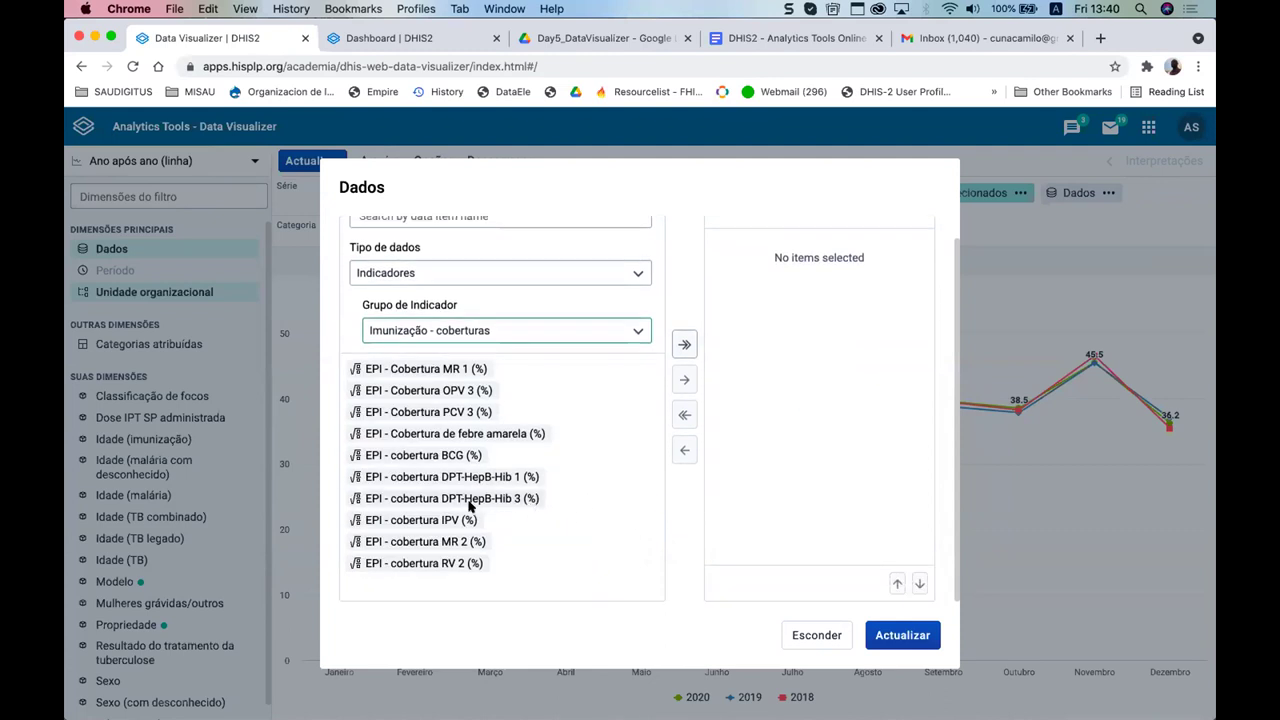
{"action": "scroll", "coordinate": [505, 518], "scroll_direction": "up", "scroll_amount": 1}
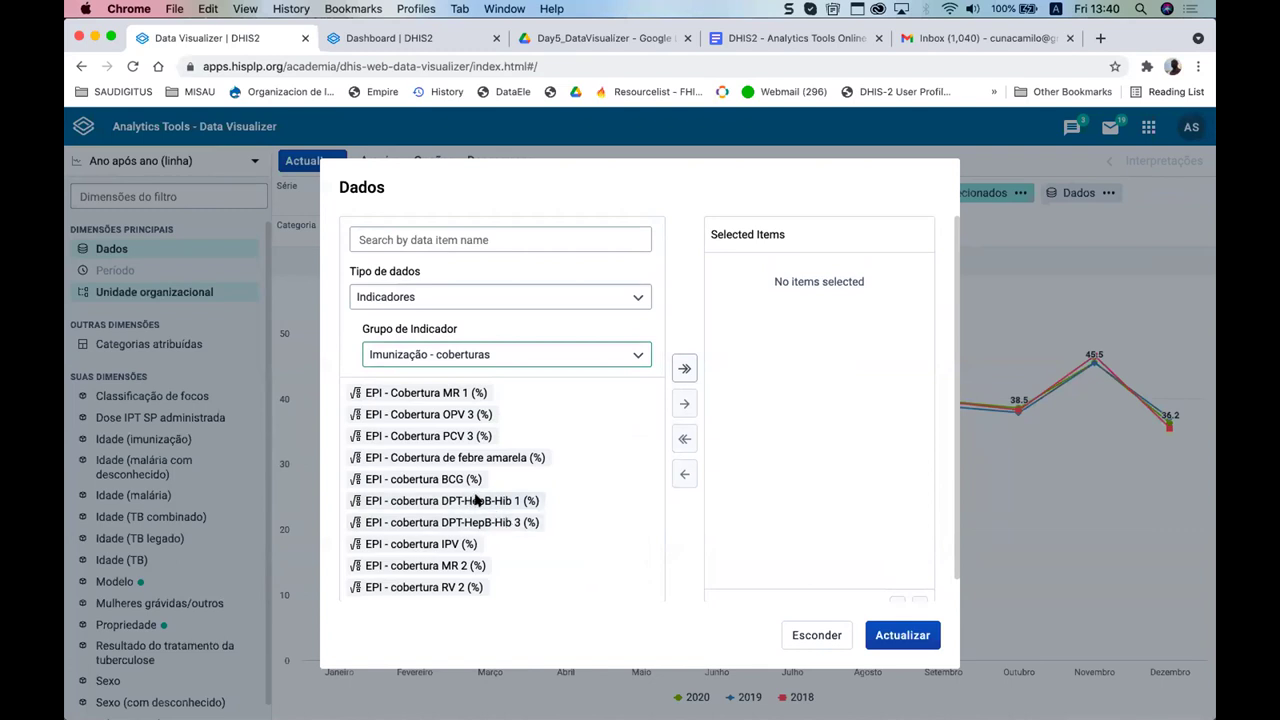
{"action": "double_click", "coordinate": [475, 500]}
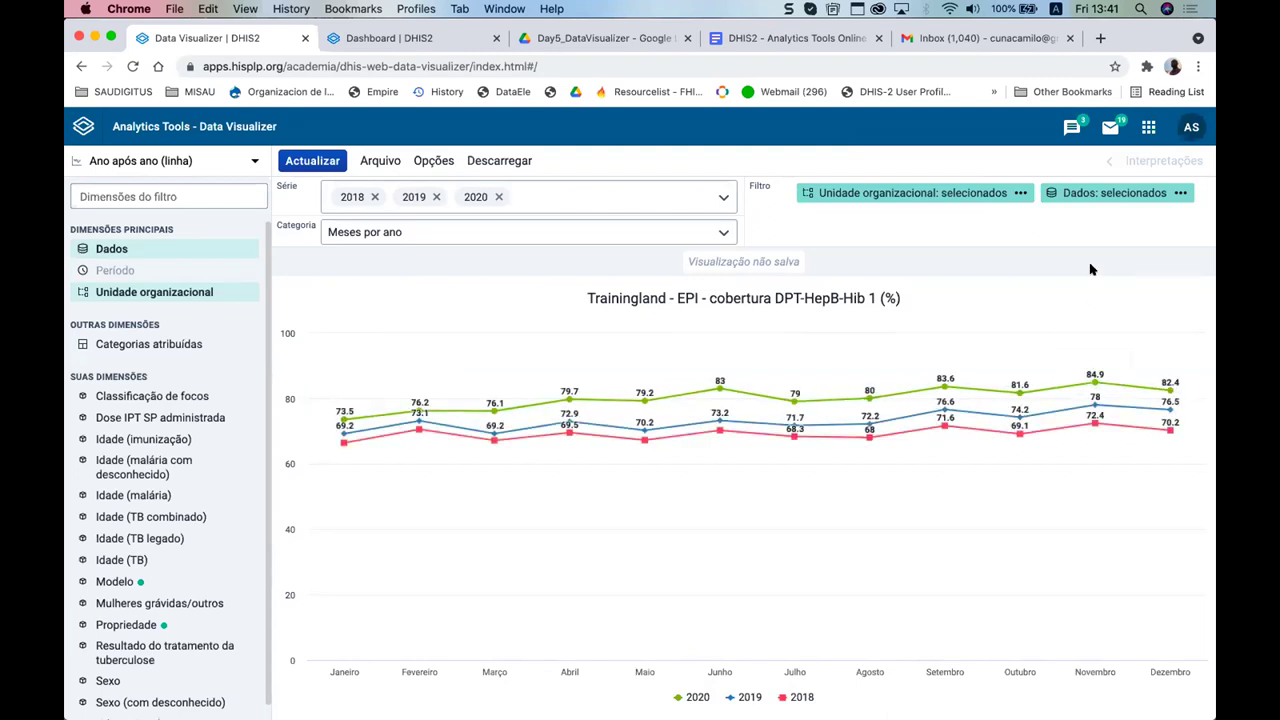
- Change the visualization type to Ano após ano (coluna) and update the chart
{"action": "left_click", "coordinate": [122, 161]}
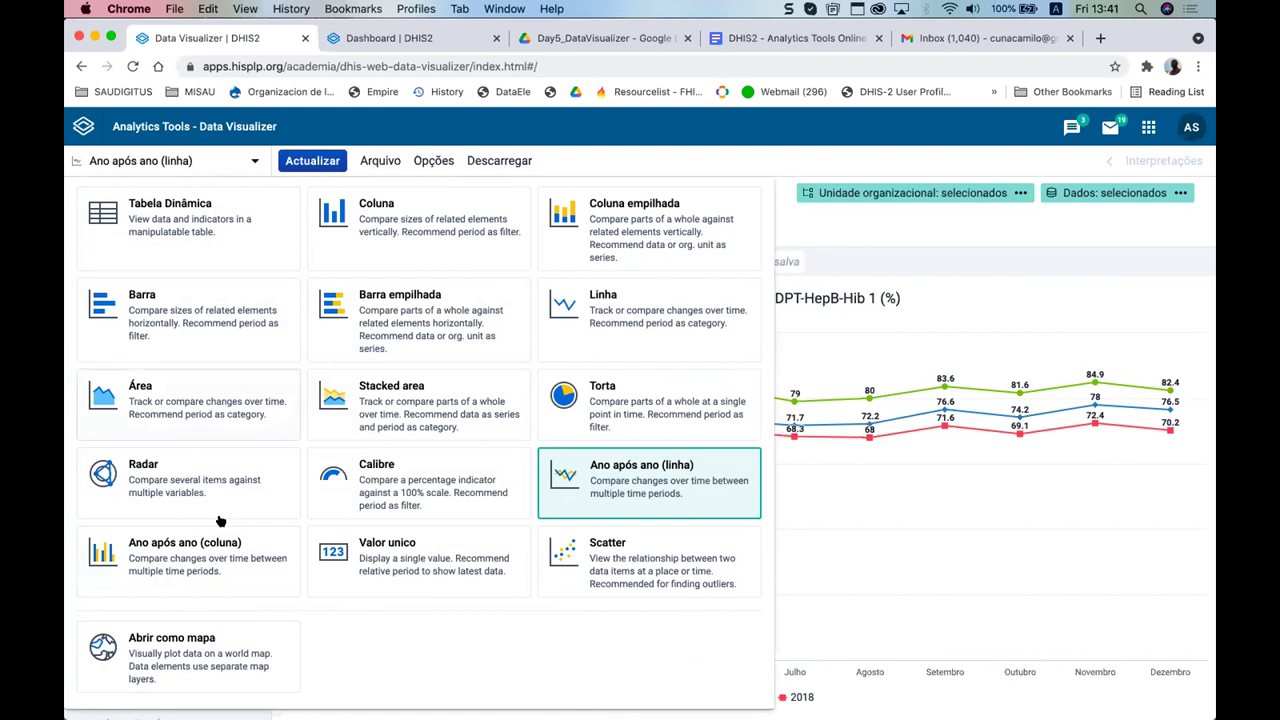
{"action": "left_click", "coordinate": [168, 550]}
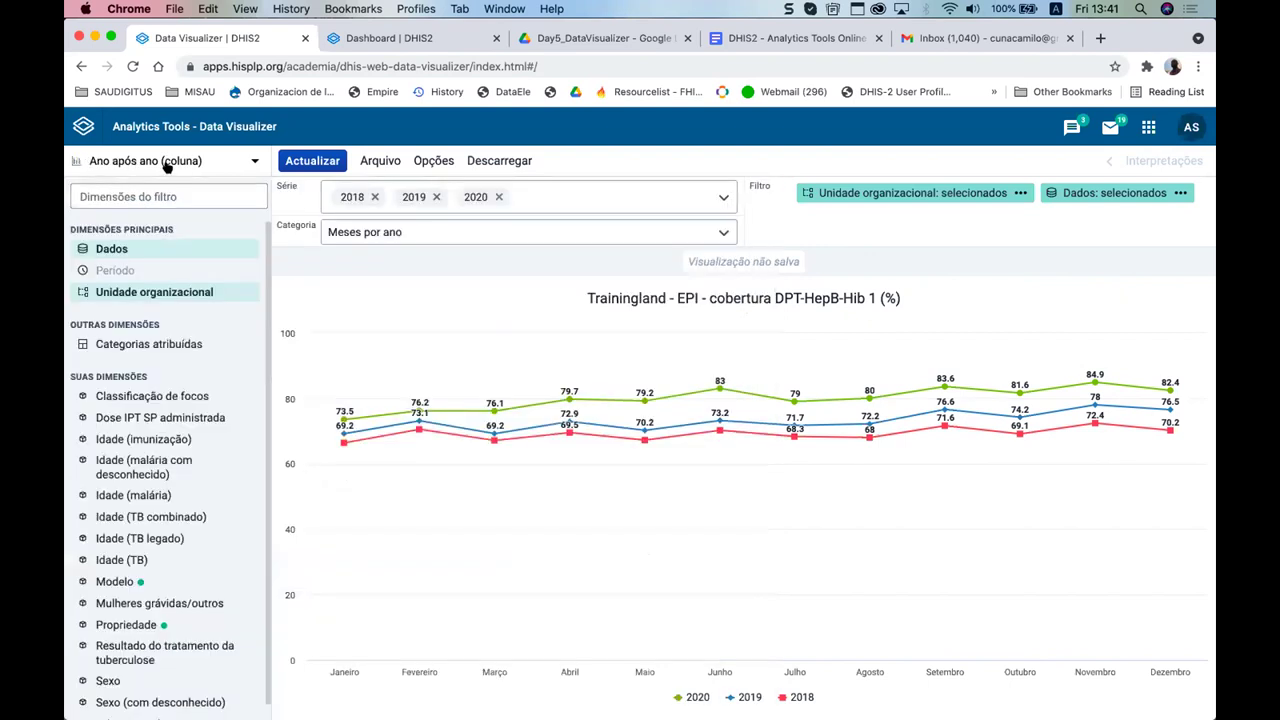
{"action": "left_click", "coordinate": [316, 160]}
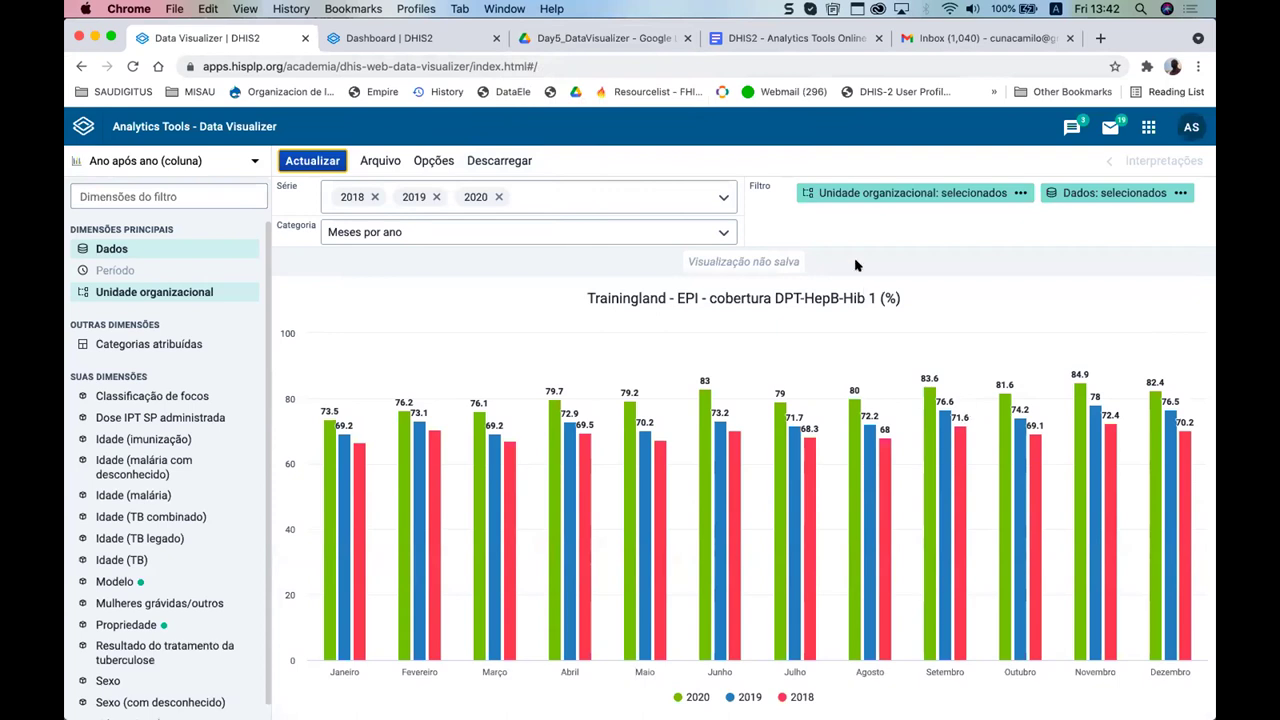
{"action": "left_click", "coordinate": [312, 225]}
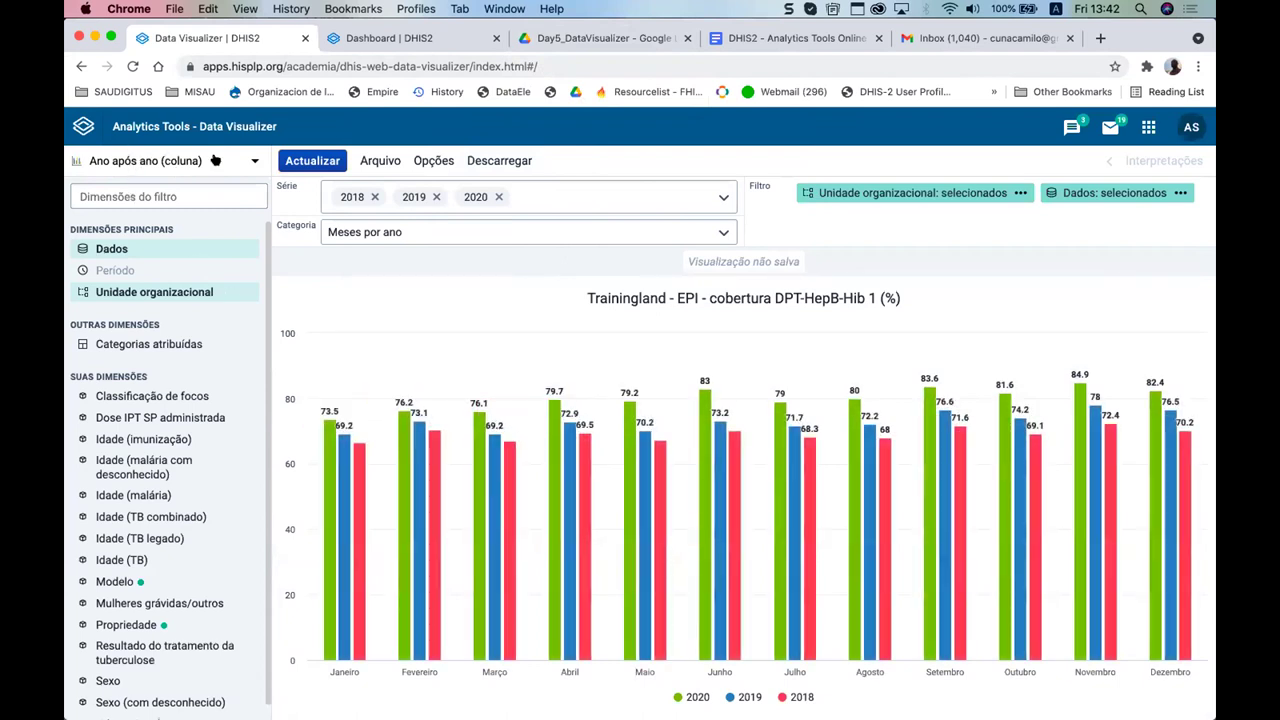
- Start a new blank visualization and set its type to Calibre
{"action": "left_click", "coordinate": [250, 160]}
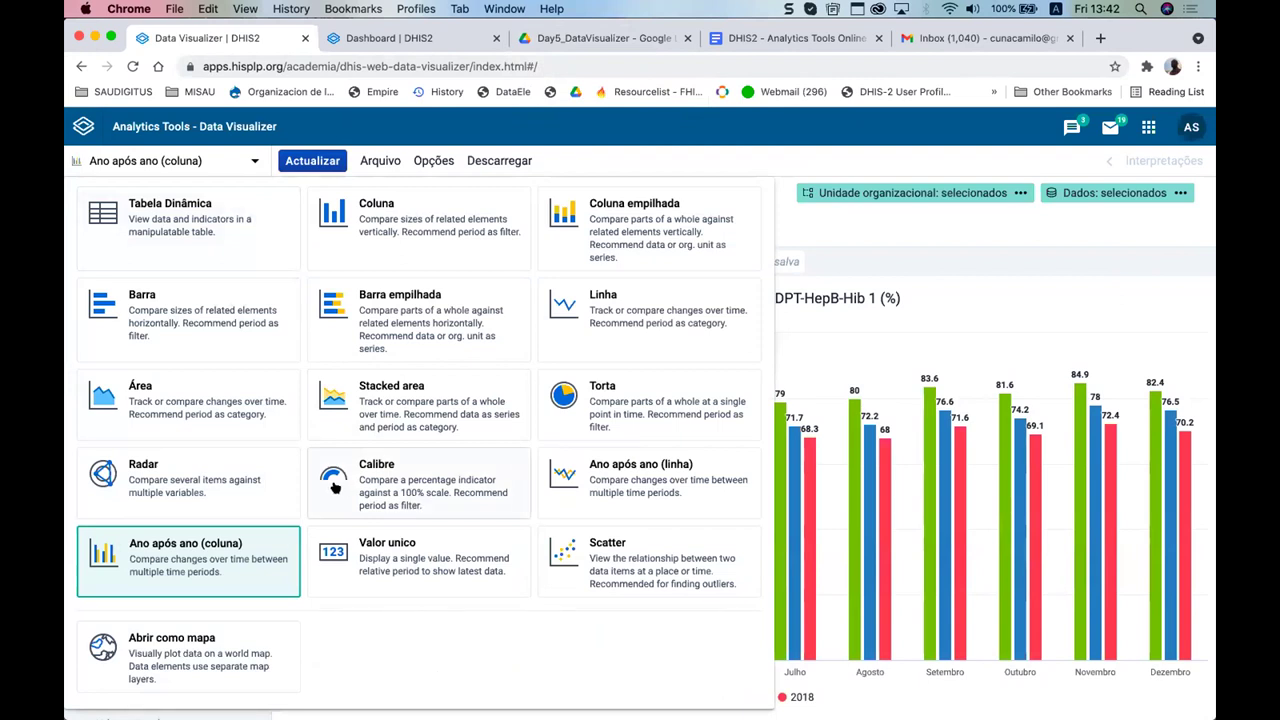
{"action": "left_click", "coordinate": [420, 484]}
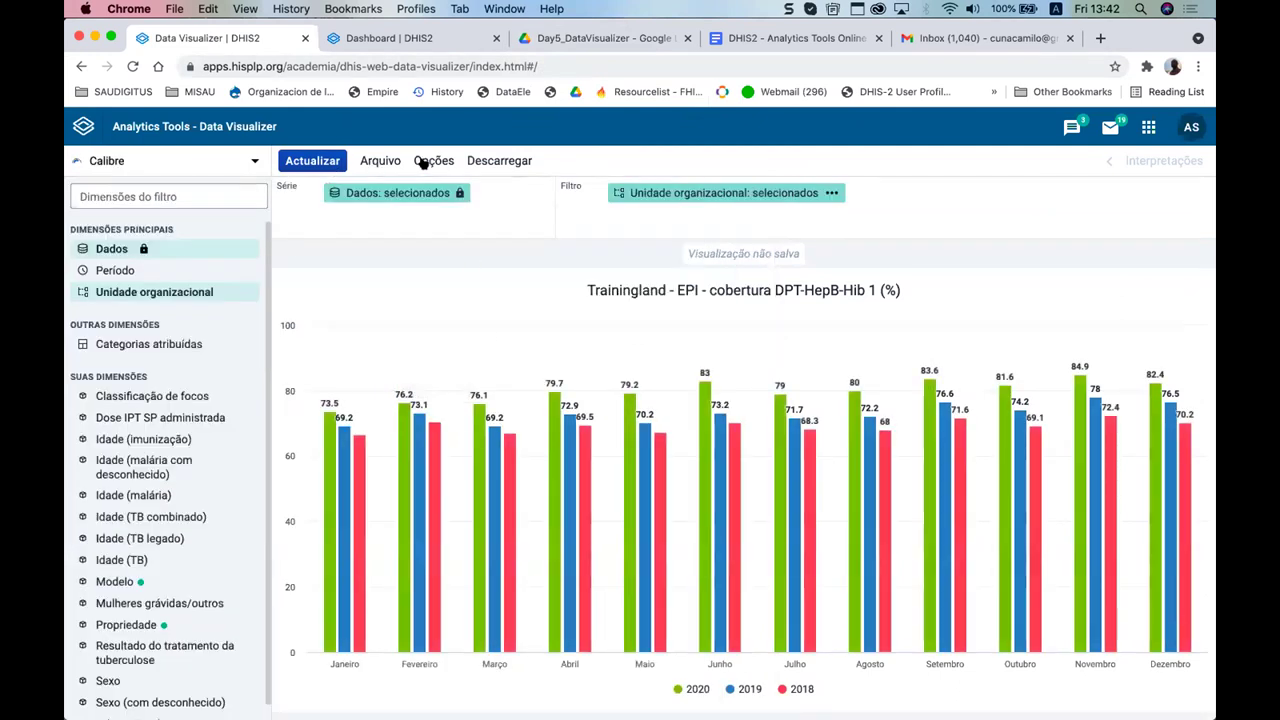
{"action": "left_click", "coordinate": [380, 161]}
{"action": "left_click", "coordinate": [413, 196]}
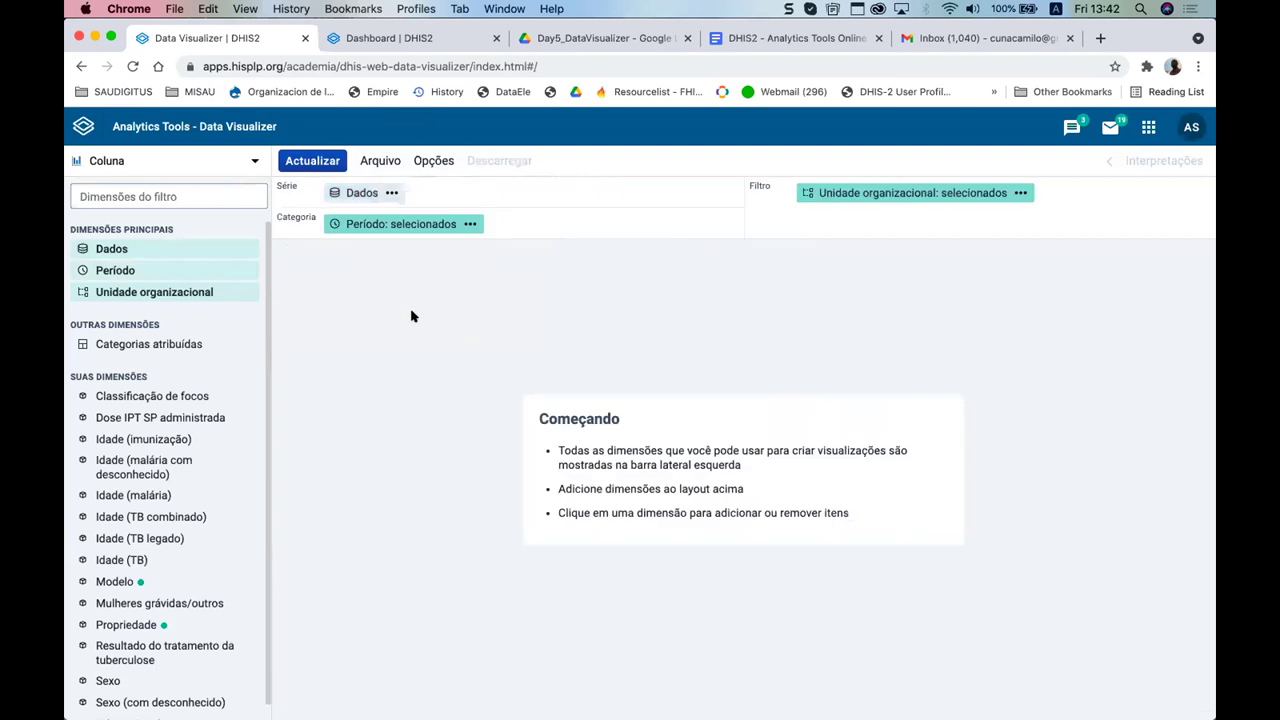
{"action": "left_click", "coordinate": [236, 163]}
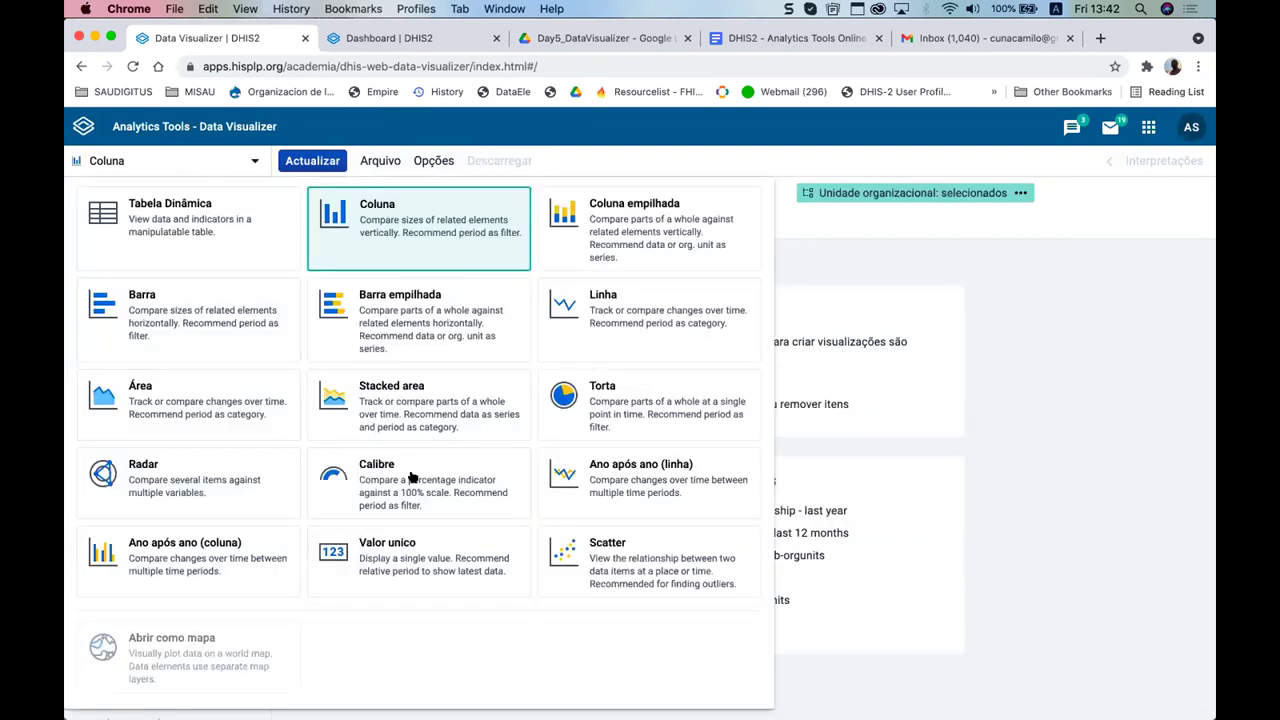
{"action": "left_click", "coordinate": [415, 480]}
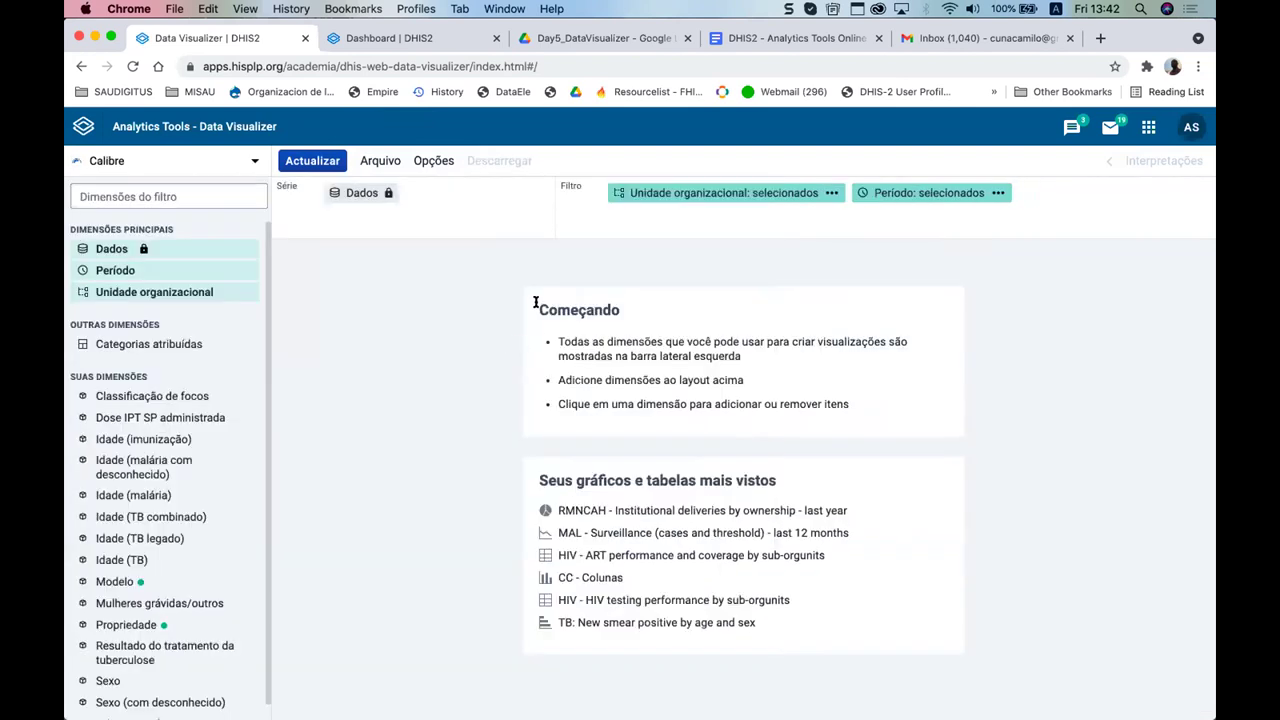
{"action": "left_click_drag", "start_coordinate": [535, 303], "coordinate": [660, 382]}
{"action": "left_click", "coordinate": [152, 157]}
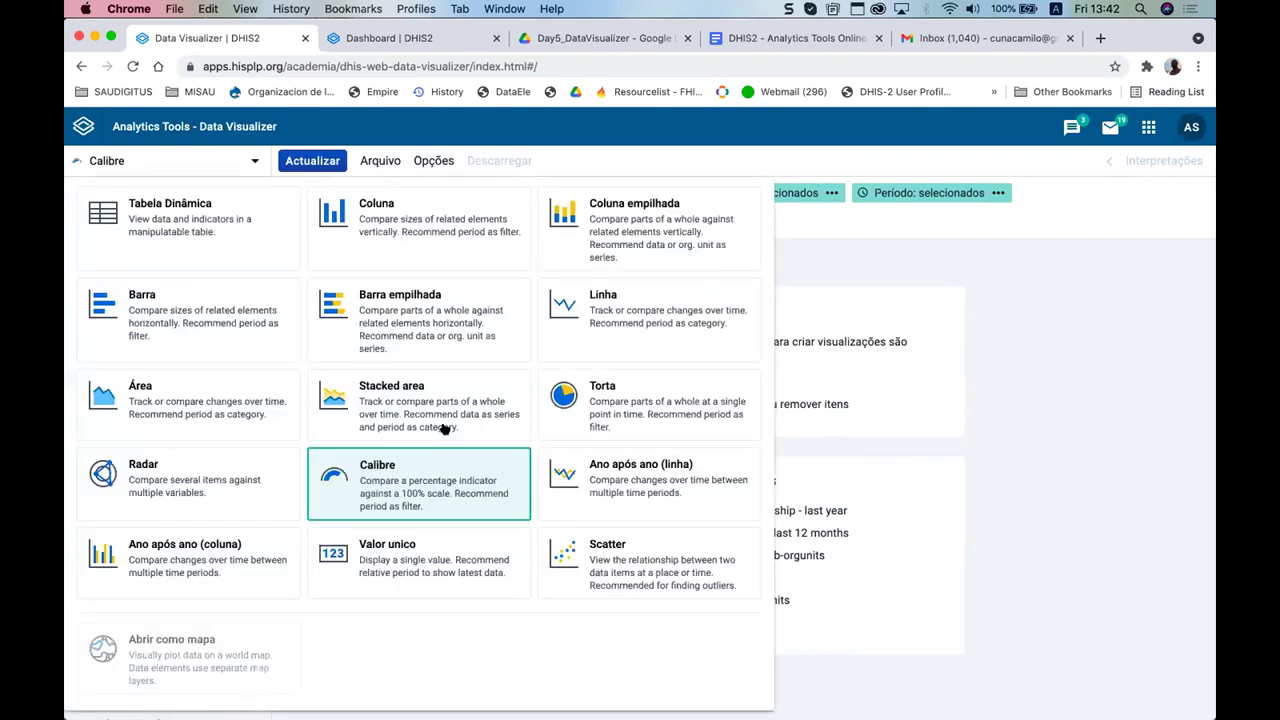
{"action": "left_click", "coordinate": [412, 489]}
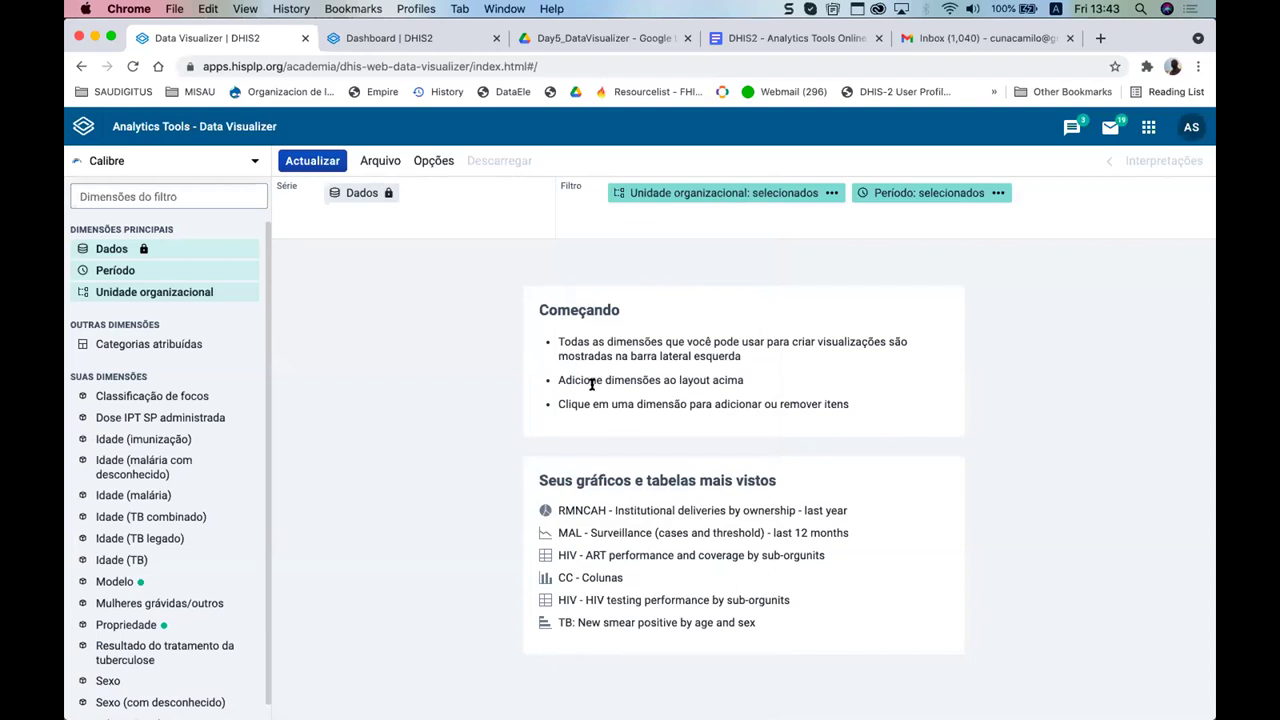
{"action": "left_click_drag", "start_coordinate": [533, 305], "coordinate": [912, 407]}
{"action": "left_click", "coordinate": [902, 405]}
- Limit the gauge's data items to Indicadores and search them for "Taxa de Positivi"
{"action": "left_click", "coordinate": [345, 195]}
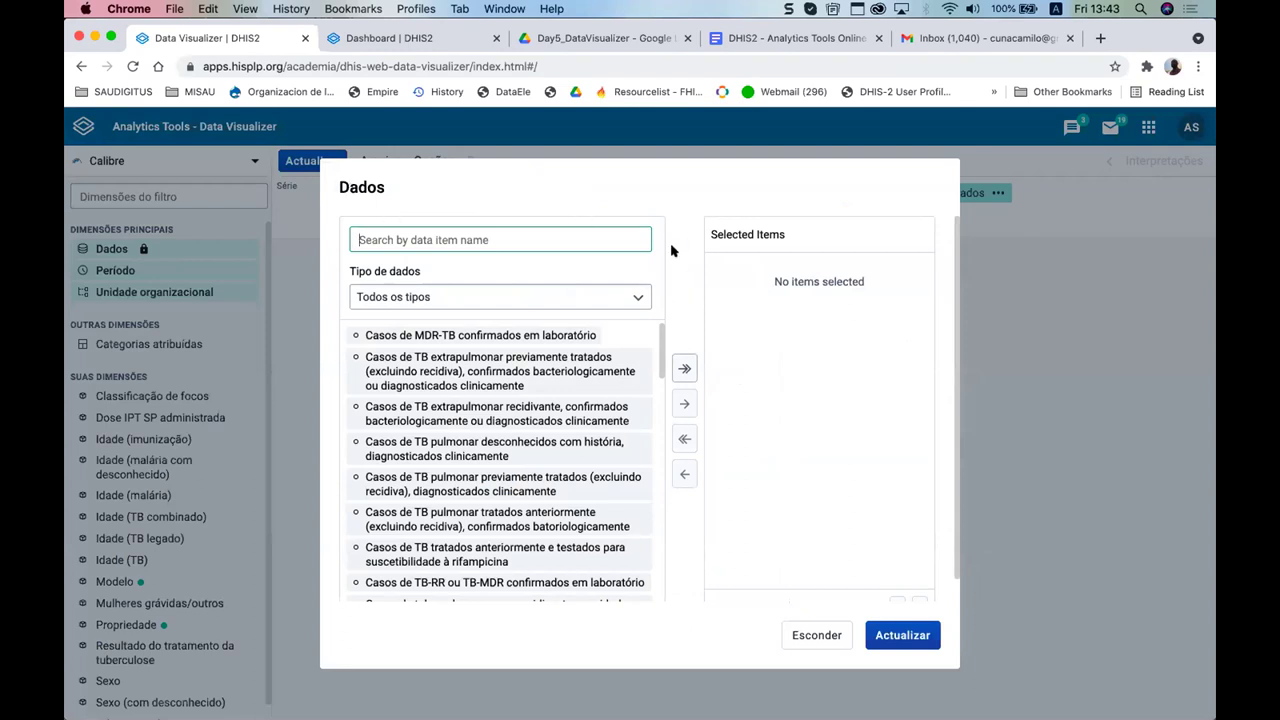
{"action": "left_click", "coordinate": [426, 298]}
{"action": "left_click", "coordinate": [684, 274]}
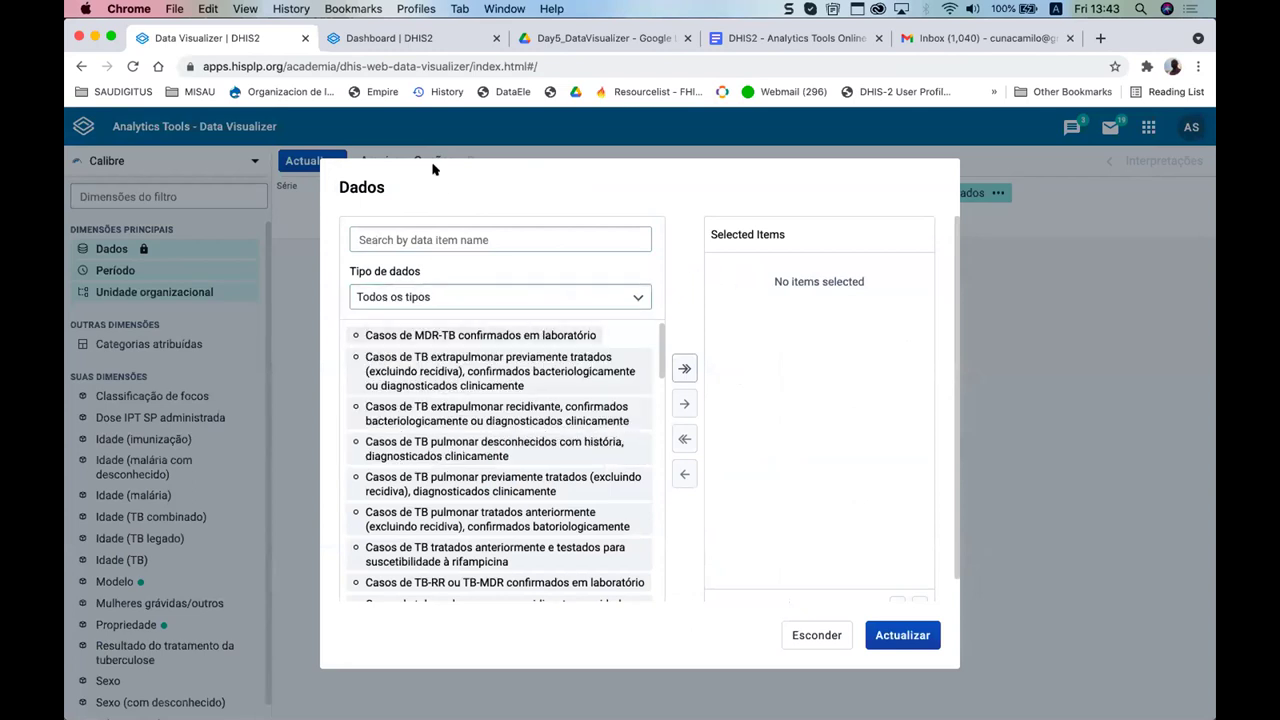
{"action": "left_click", "coordinate": [432, 298]}
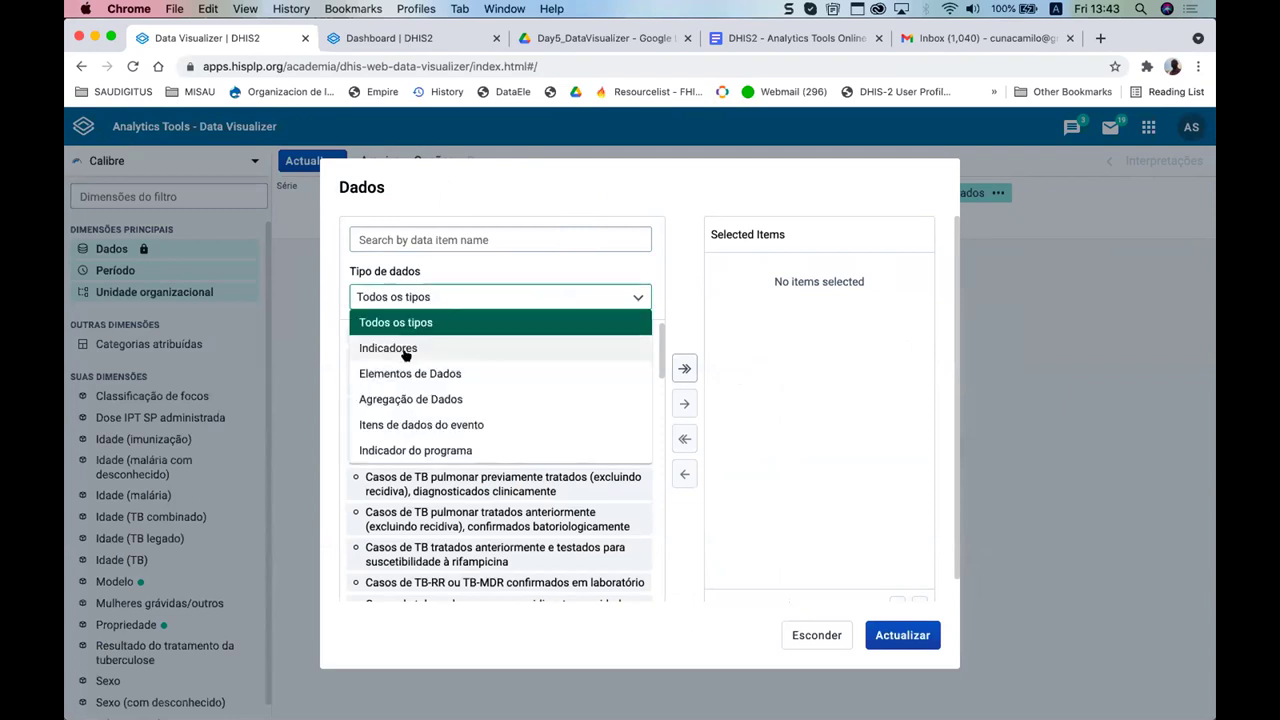
{"action": "left_click", "coordinate": [430, 347]}
{"action": "left_click", "coordinate": [417, 239]}
{"action": "type", "text": "T"}
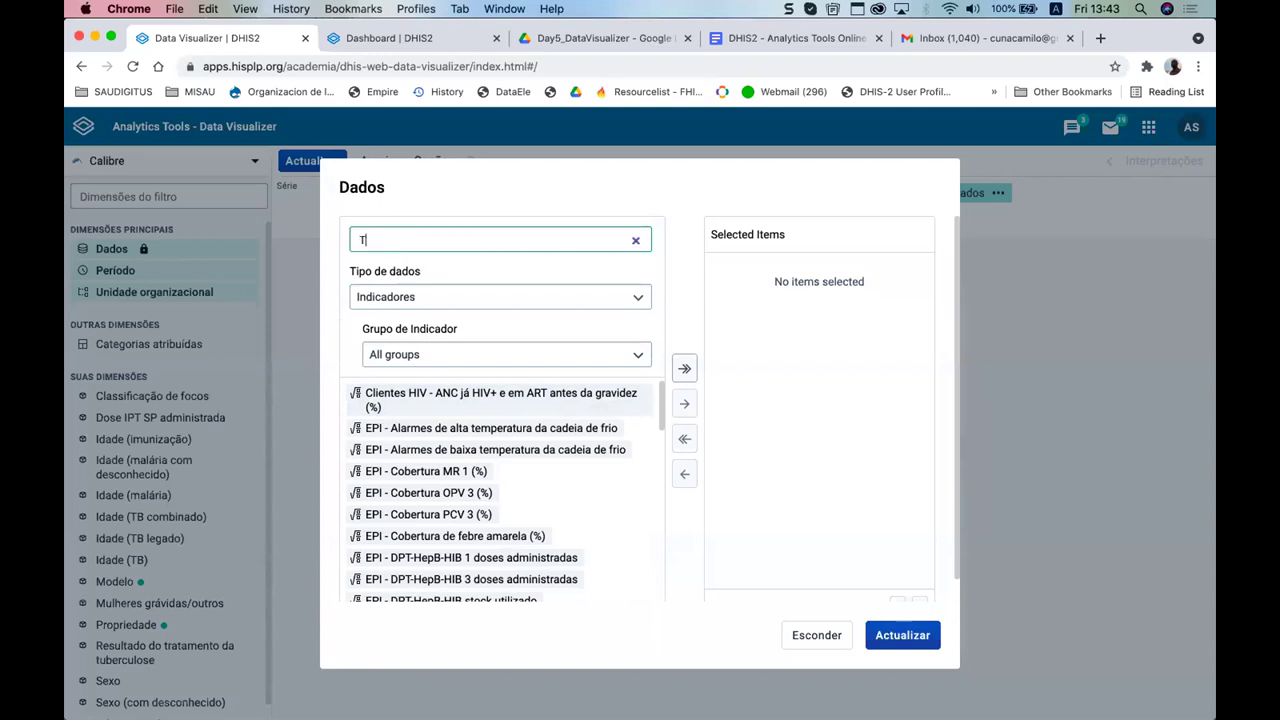
{"action": "type", "text": "axa de Posit"}
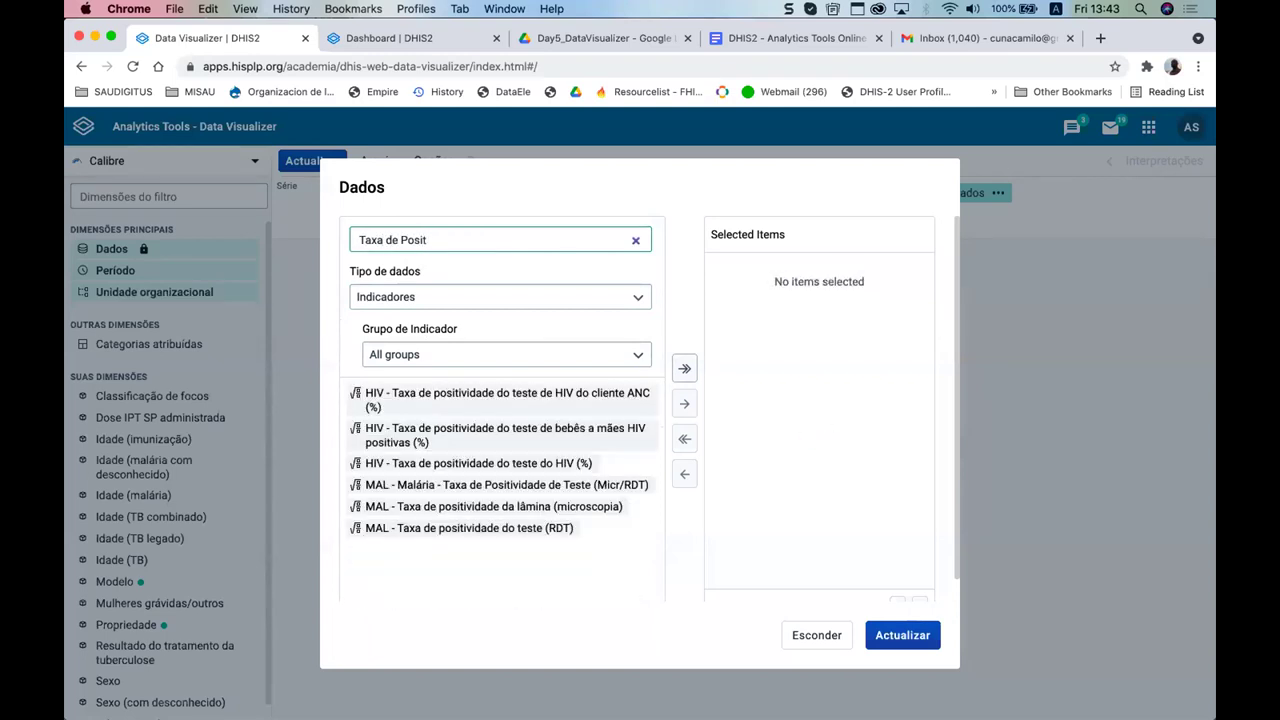
{"action": "type", "text": "ivi"}
- Add MAL - Taxa de positividade do teste (RDT) to the selected data items and update the gauge
{"action": "double_click", "coordinate": [466, 527]}
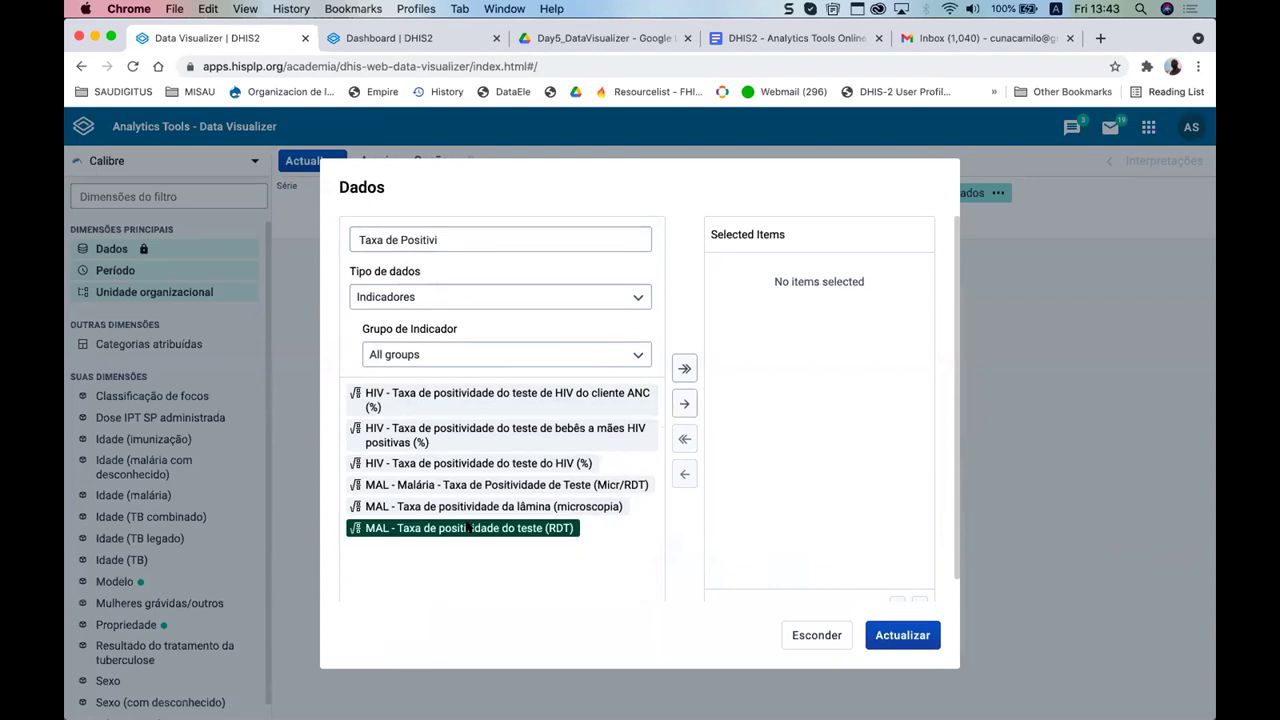
{"action": "left_click", "coordinate": [797, 274]}
{"action": "left_click", "coordinate": [826, 286]}
{"action": "left_click", "coordinate": [824, 268]}
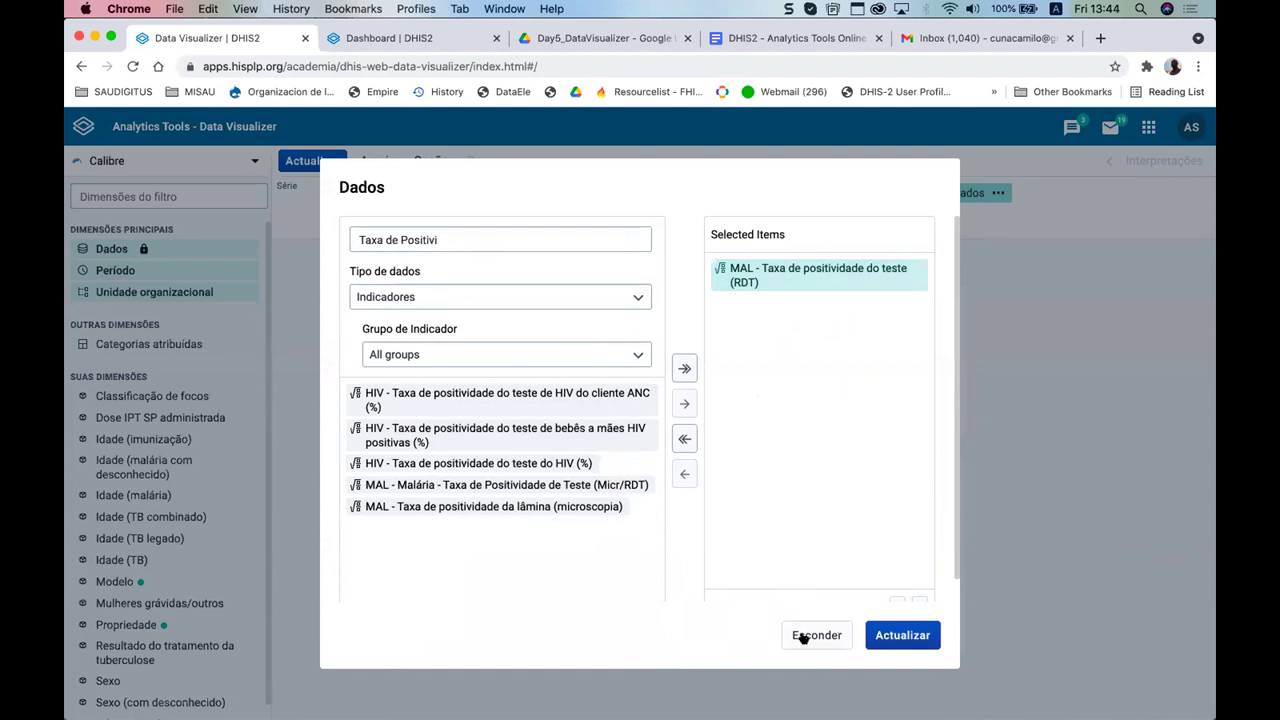
{"action": "left_click", "coordinate": [887, 628]}
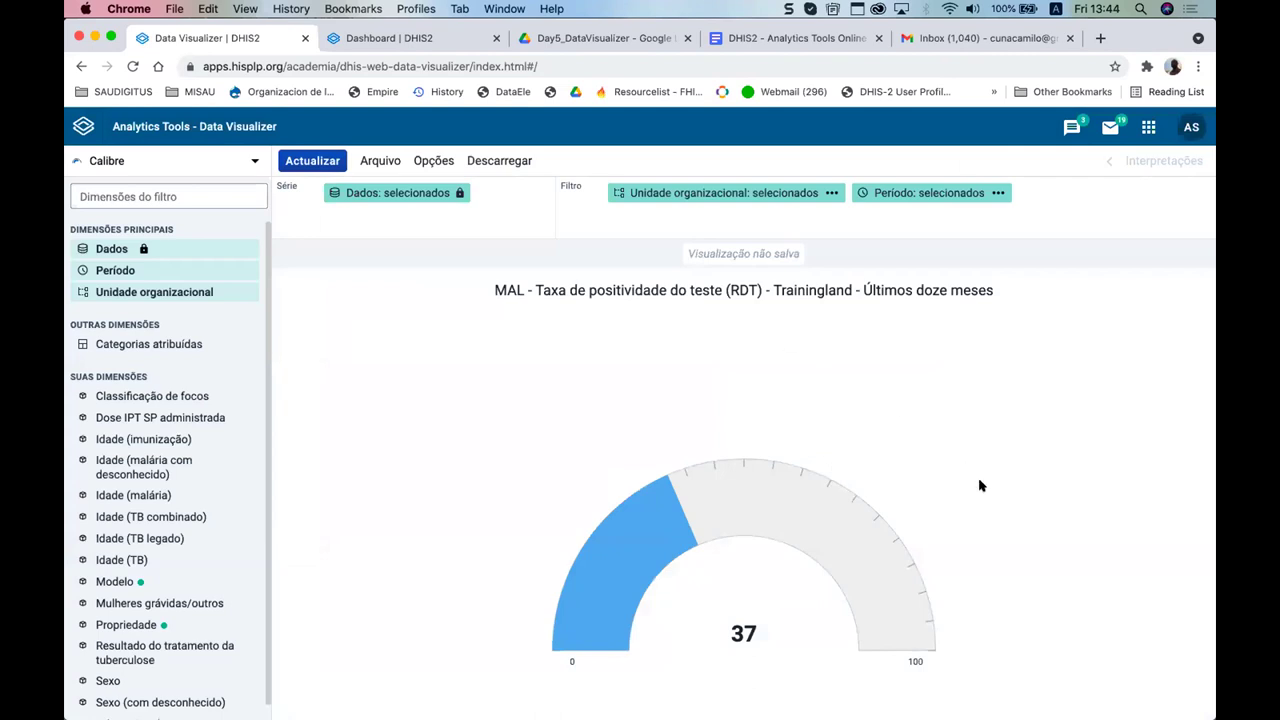
- Replace the gauge's Últimos doze meses period with the fixed yearly period 2019 and update the gauge
{"action": "left_click", "coordinate": [928, 192]}
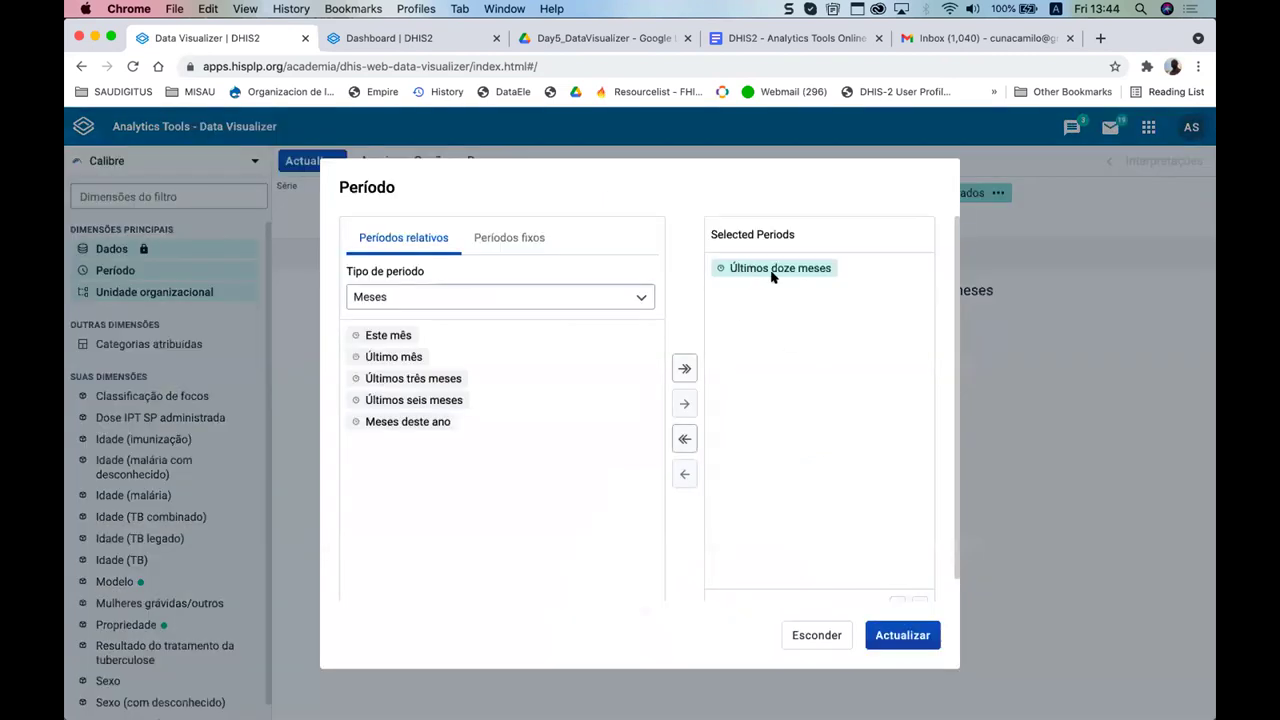
{"action": "double_click", "coordinate": [771, 274]}
{"action": "left_click", "coordinate": [503, 244]}
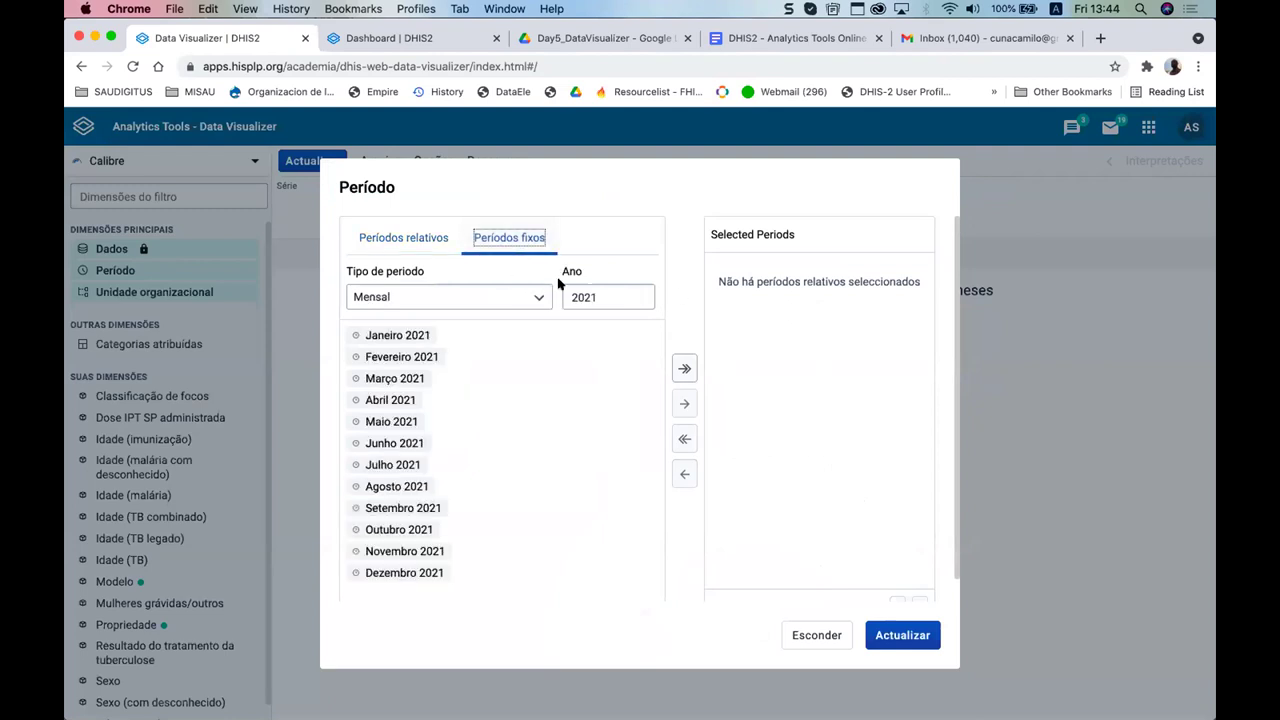
{"action": "left_click", "coordinate": [517, 295]}
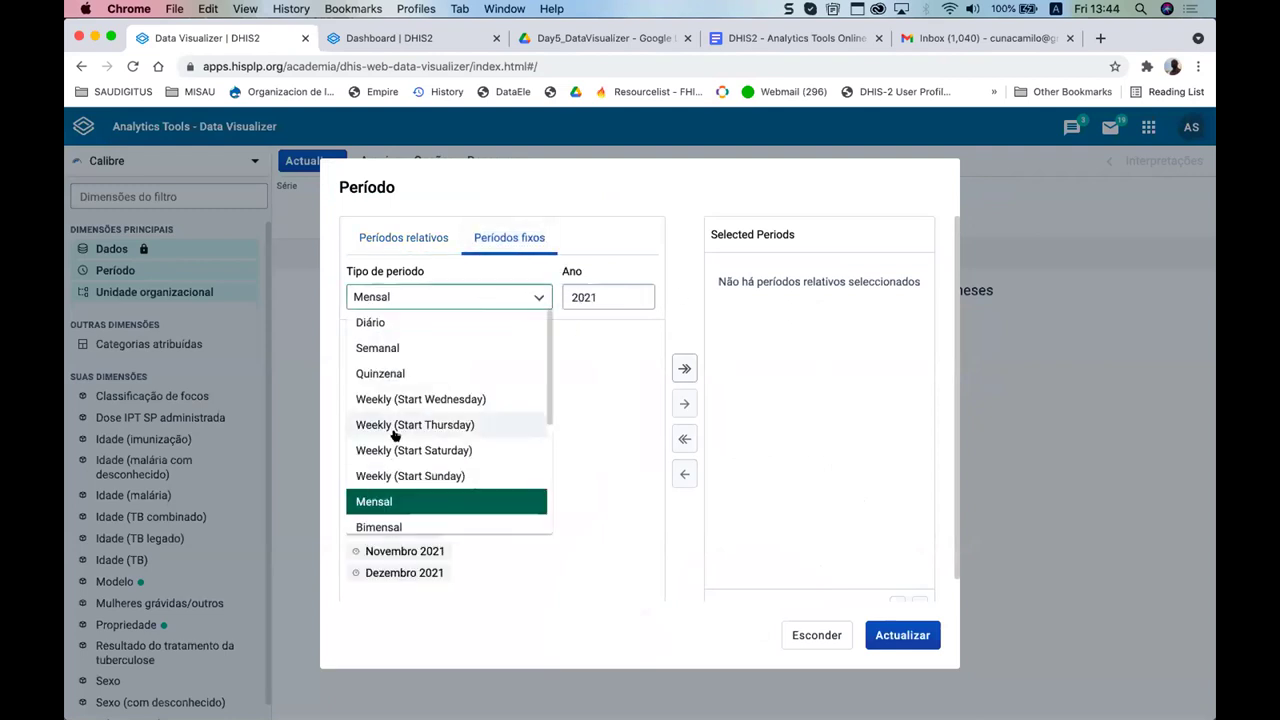
{"action": "scroll", "coordinate": [393, 440], "scroll_direction": "down", "scroll_amount": 3}
{"action": "left_click", "coordinate": [400, 502]}
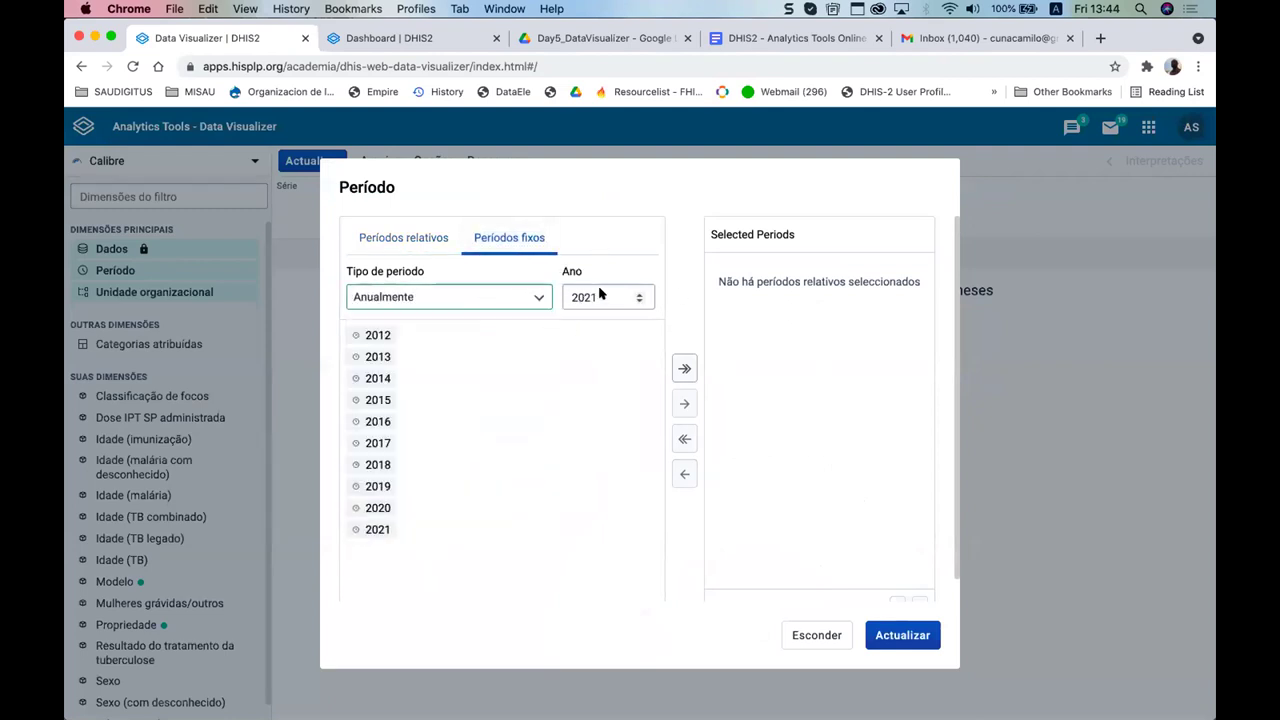
{"action": "double_click", "coordinate": [376, 487]}
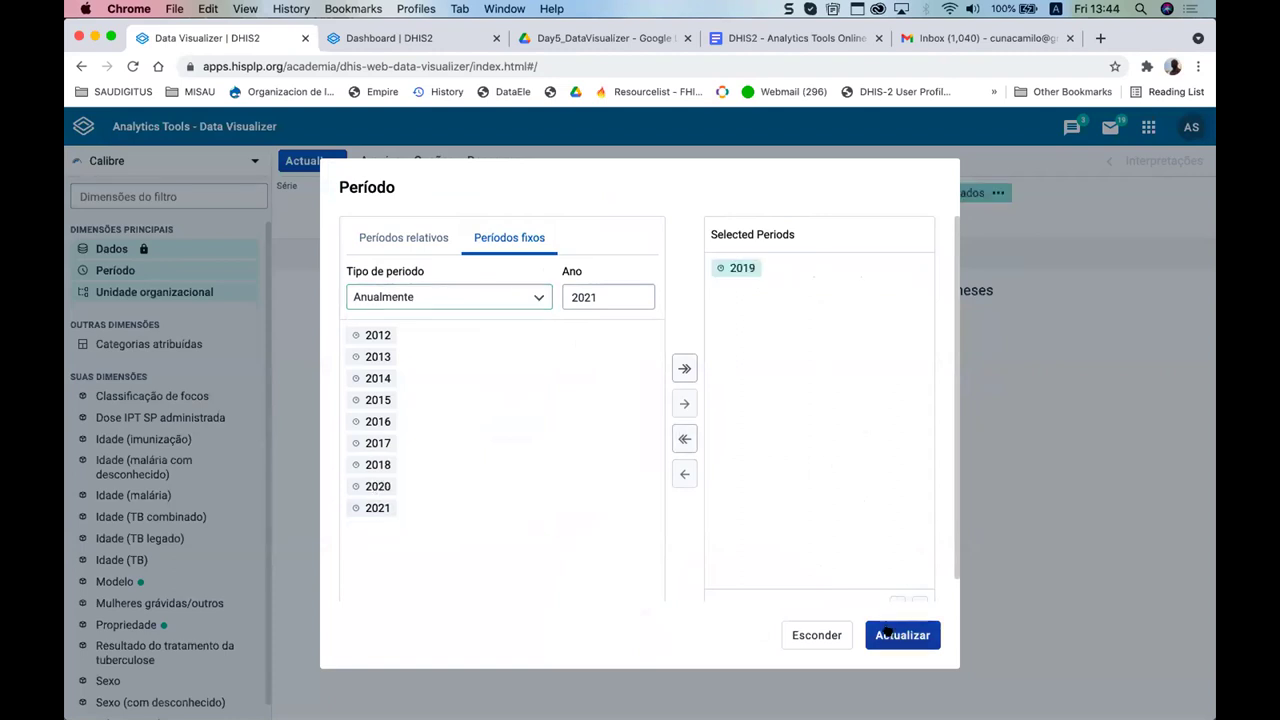
{"action": "left_click", "coordinate": [903, 635]}
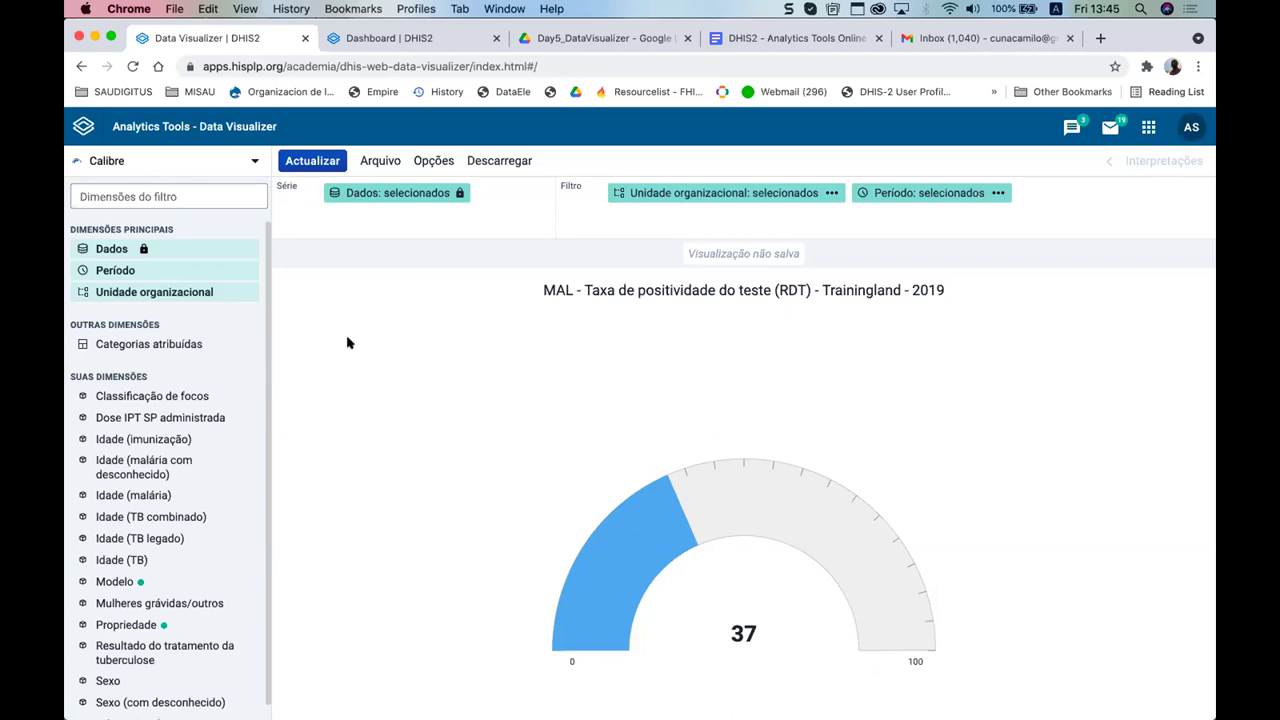
- Change the visualization type from the gauge to Valor unico and update it
{"action": "left_click", "coordinate": [256, 164]}
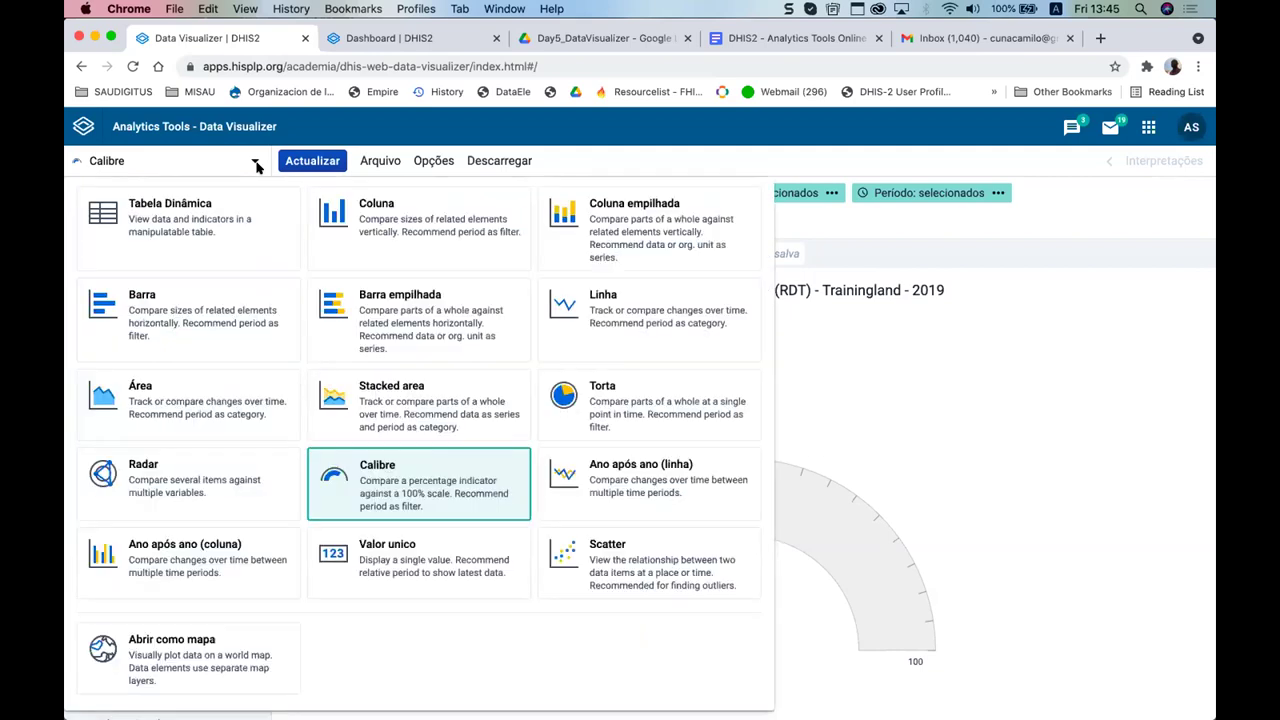
{"action": "left_click", "coordinate": [413, 562]}
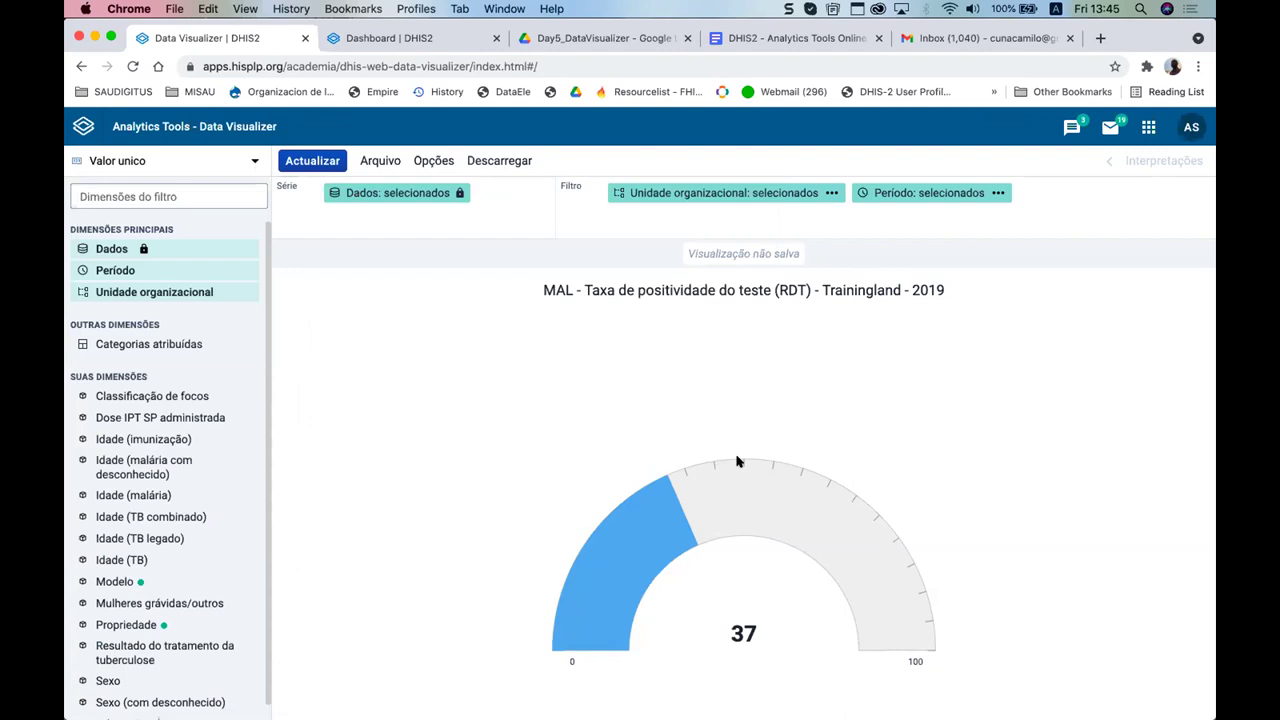
{"action": "left_click", "coordinate": [318, 163]}
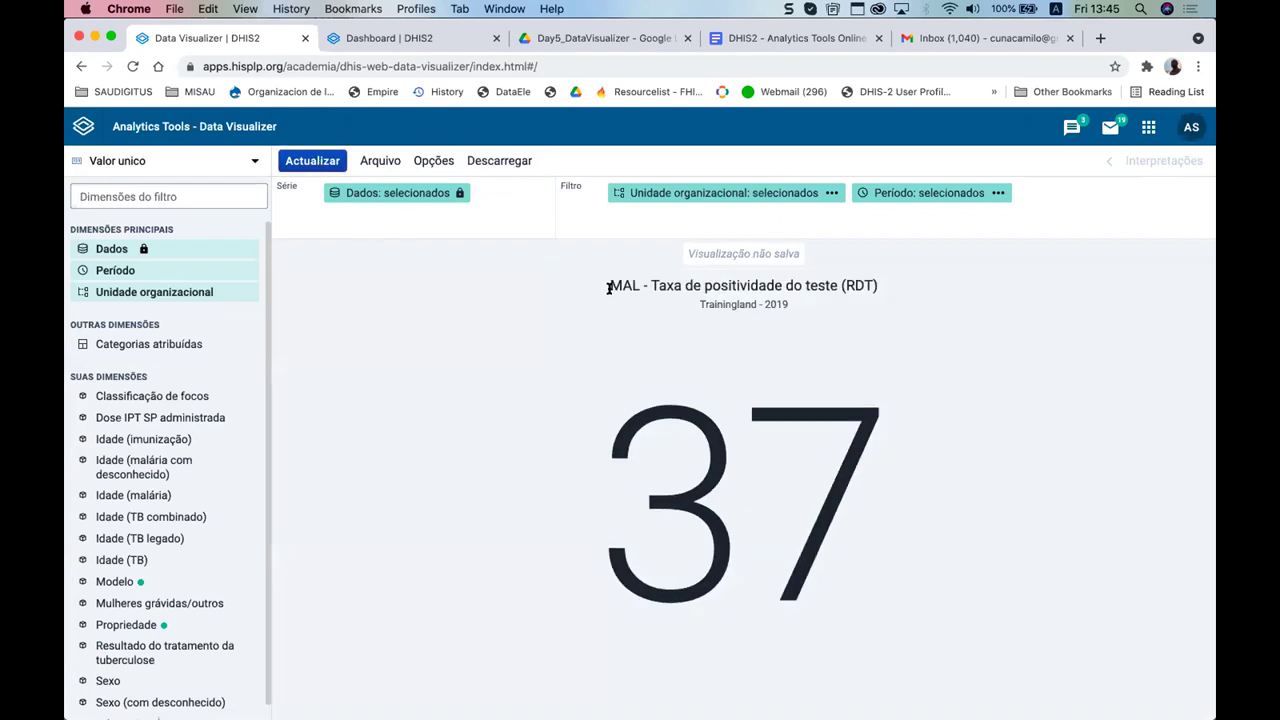
- Examine the single value chart's title and subtitle, and review its display options without changing them
{"action": "left_click_drag", "start_coordinate": [606, 285], "coordinate": [911, 274]}
{"action": "left_click", "coordinate": [719, 288]}
{"action": "left_click_drag", "start_coordinate": [785, 302], "coordinate": [604, 287]}
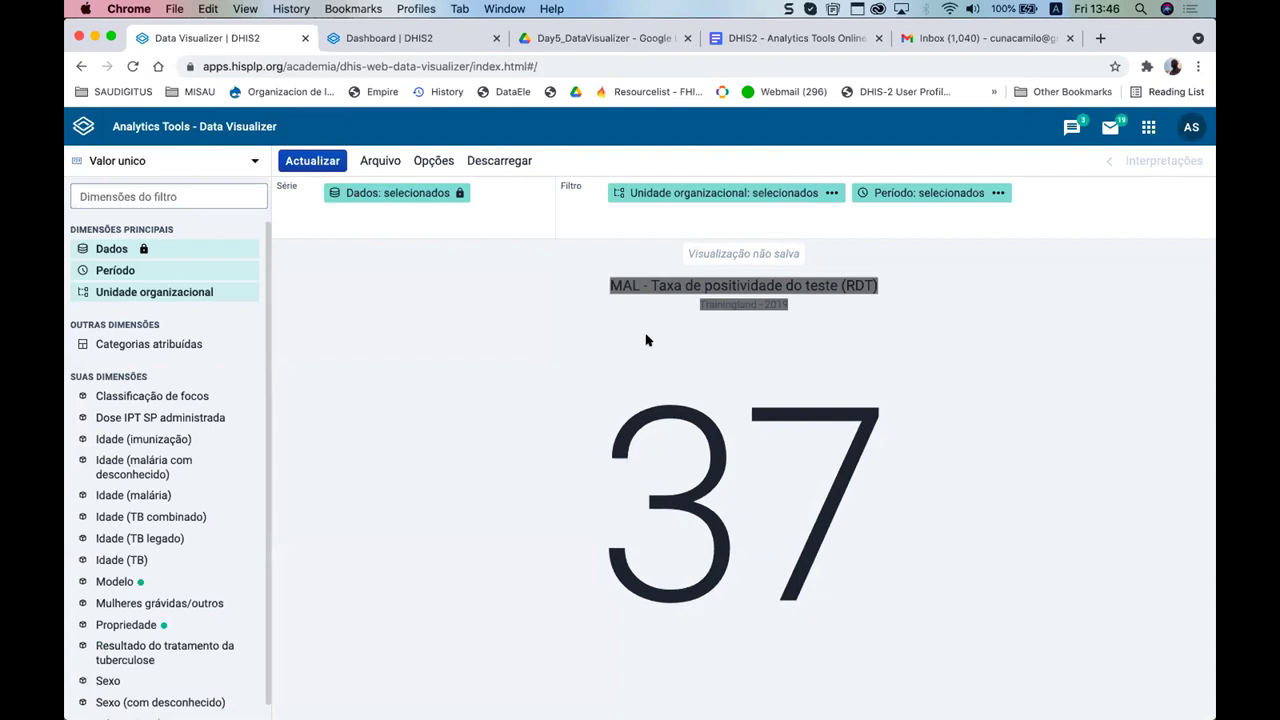
{"action": "left_click", "coordinate": [418, 347]}
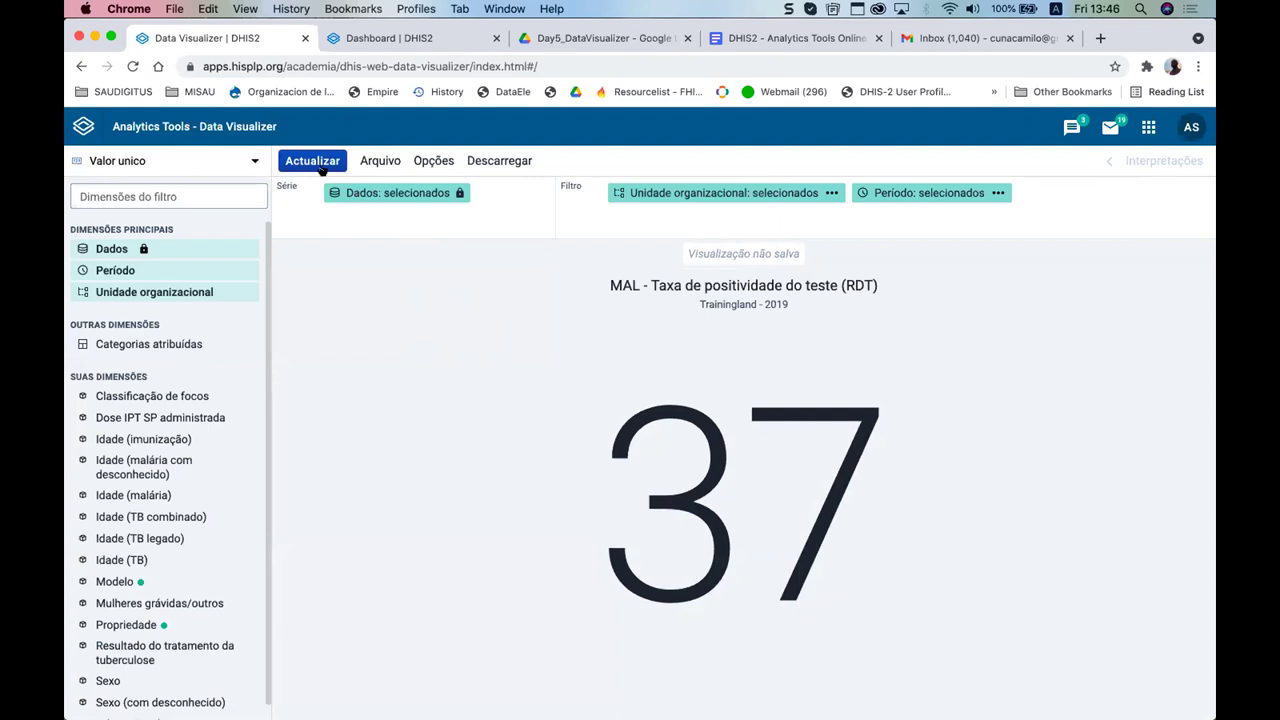
{"action": "left_click", "coordinate": [434, 160]}
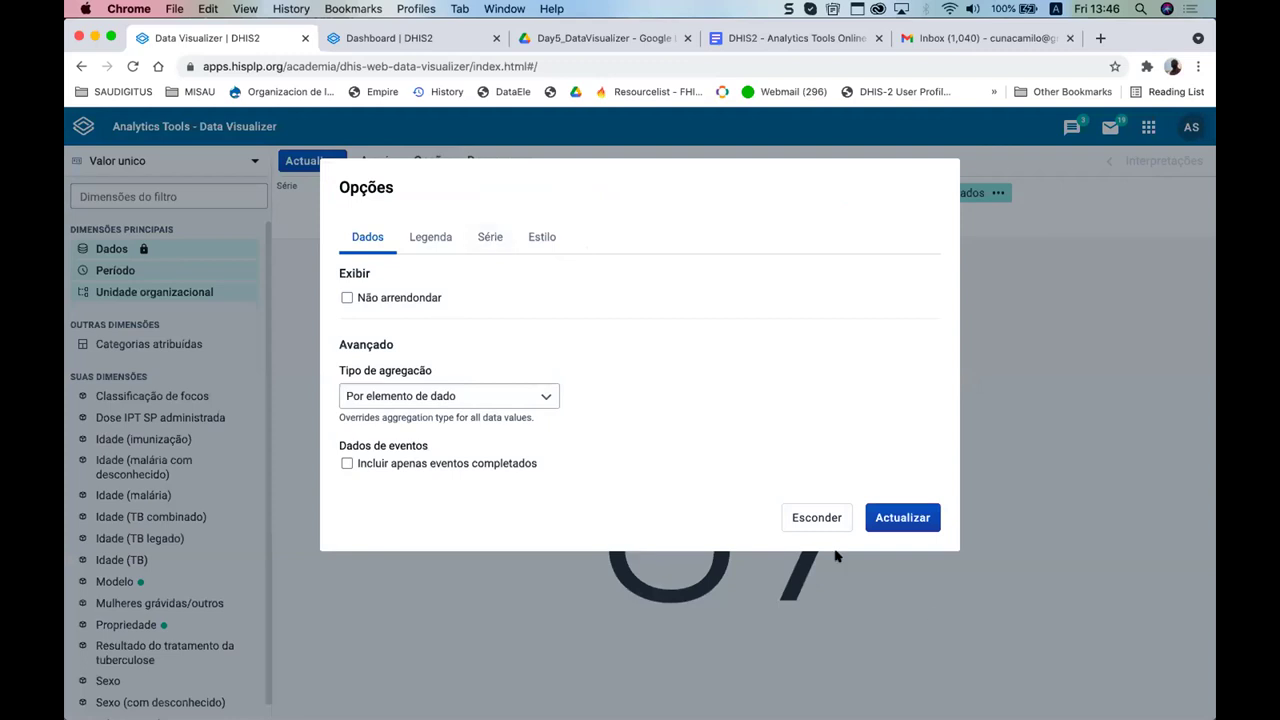
{"action": "left_click", "coordinate": [366, 160]}
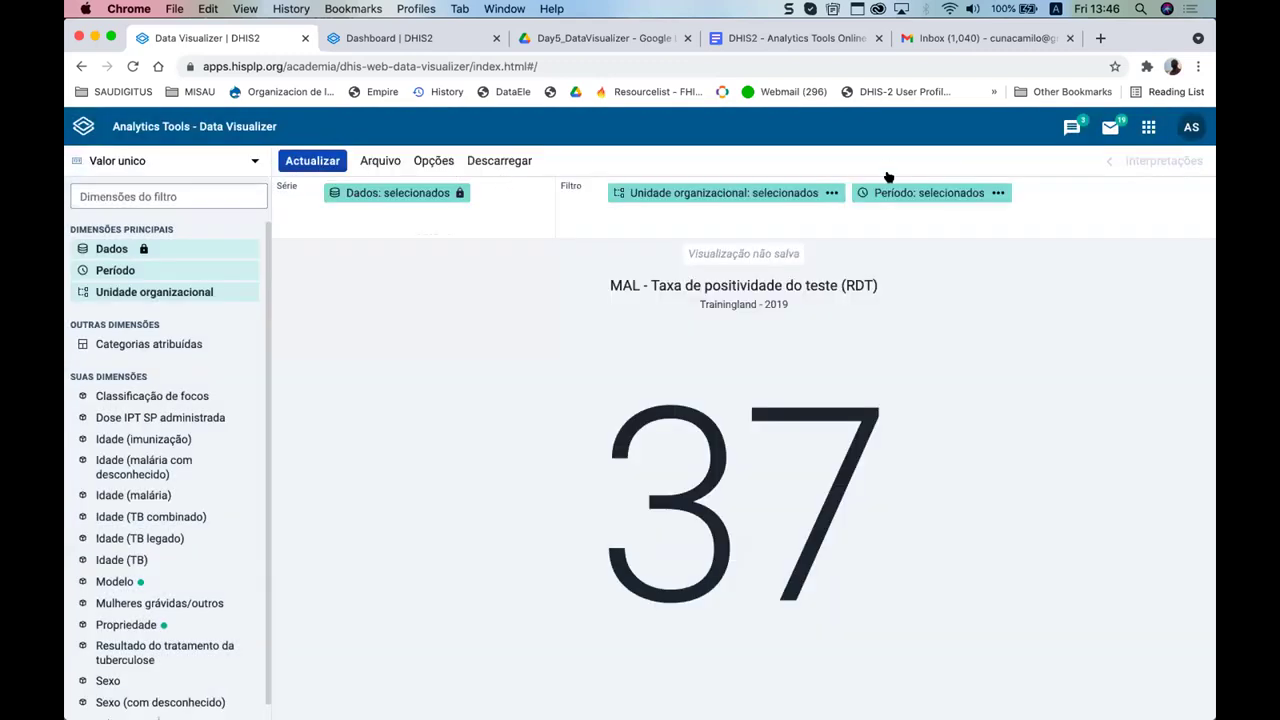
- Review the data item selected for the single value and examine the figure displayed for it
{"action": "left_click", "coordinate": [352, 194]}
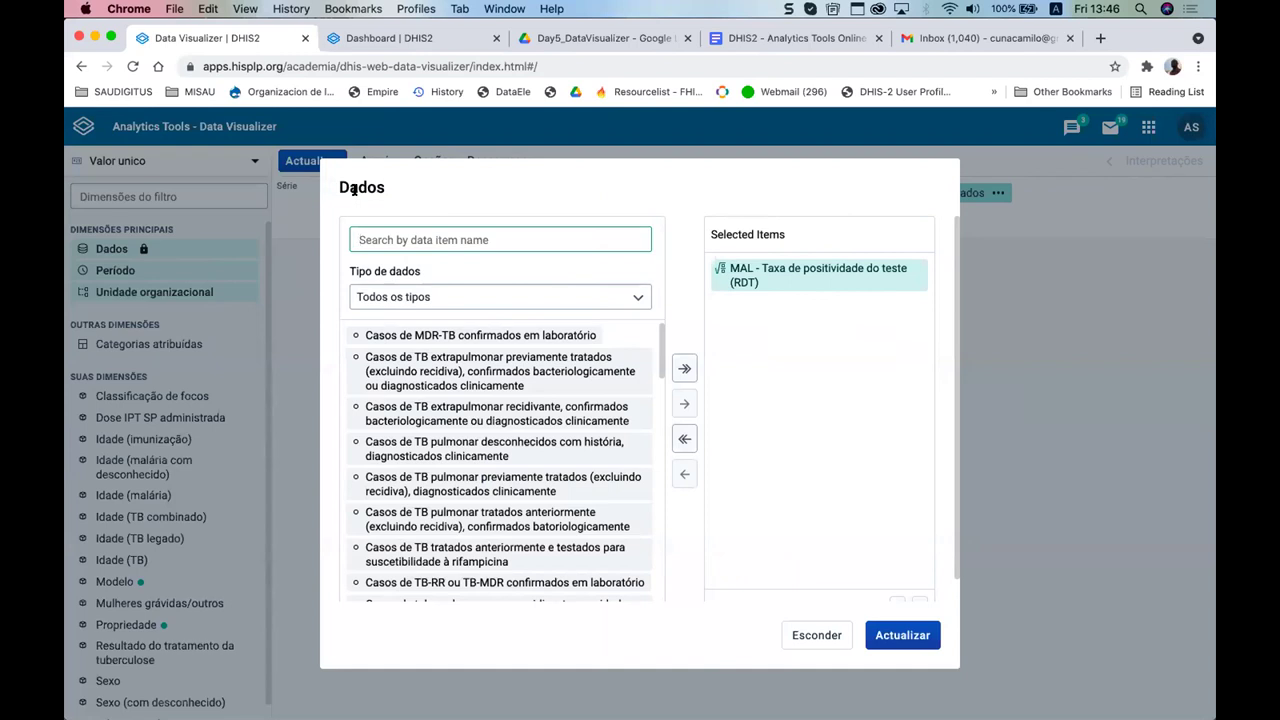
{"action": "left_click", "coordinate": [683, 530]}
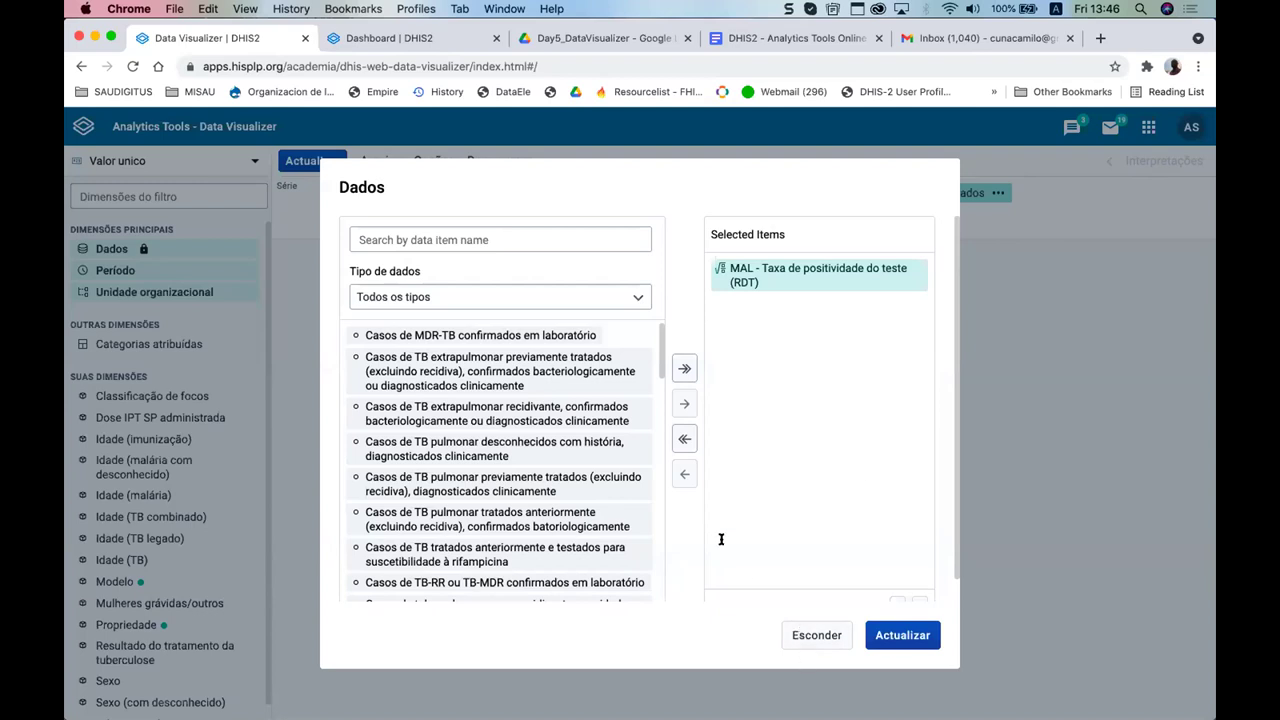
{"action": "key", "text": "Escape"}
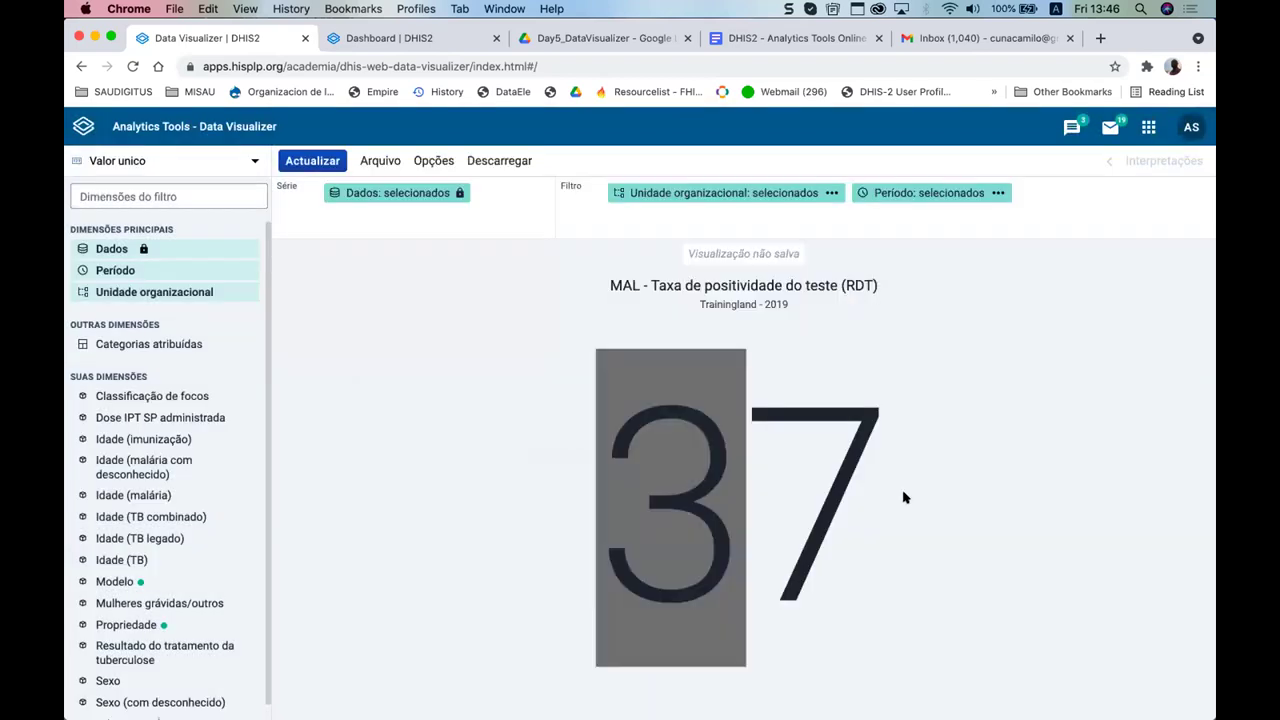
{"action": "left_click_drag", "start_coordinate": [871, 500], "coordinate": [609, 497]}
{"action": "left_click", "coordinate": [594, 495]}
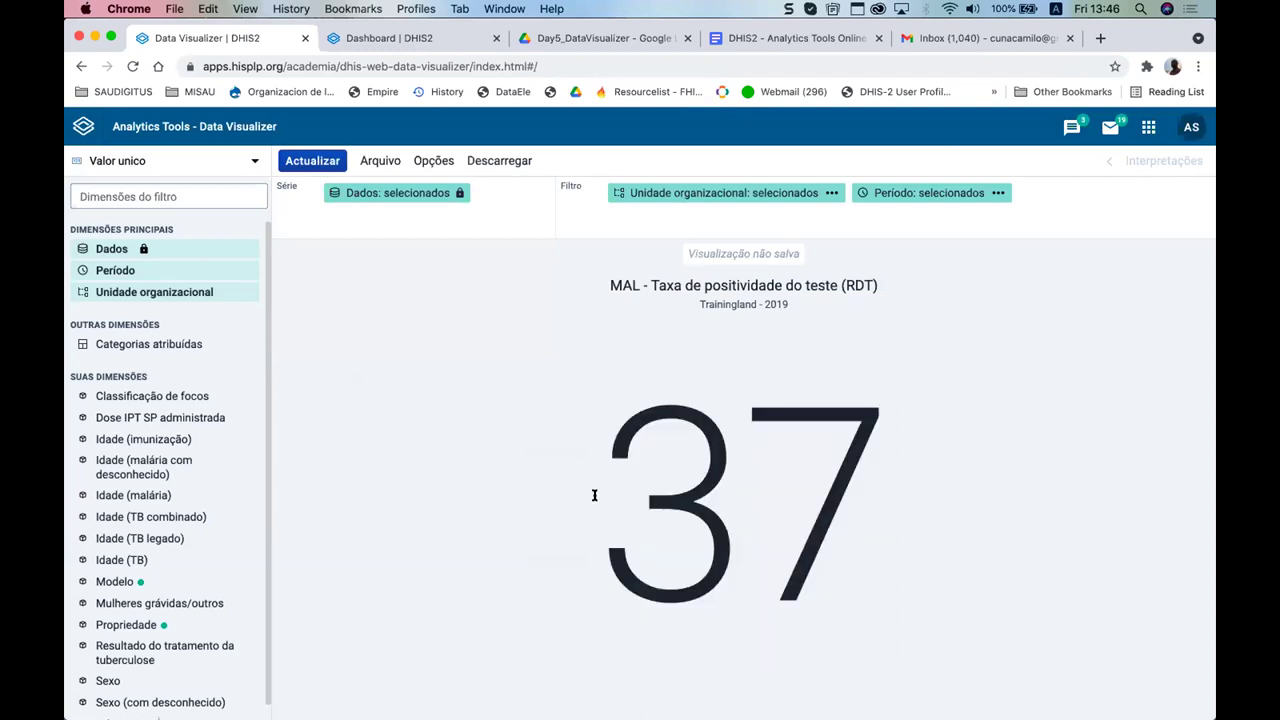
{"action": "left_click_drag", "start_coordinate": [697, 495], "coordinate": [877, 489]}
{"action": "left_click", "coordinate": [874, 443]}
{"action": "left_click_drag", "start_coordinate": [877, 403], "coordinate": [617, 418]}
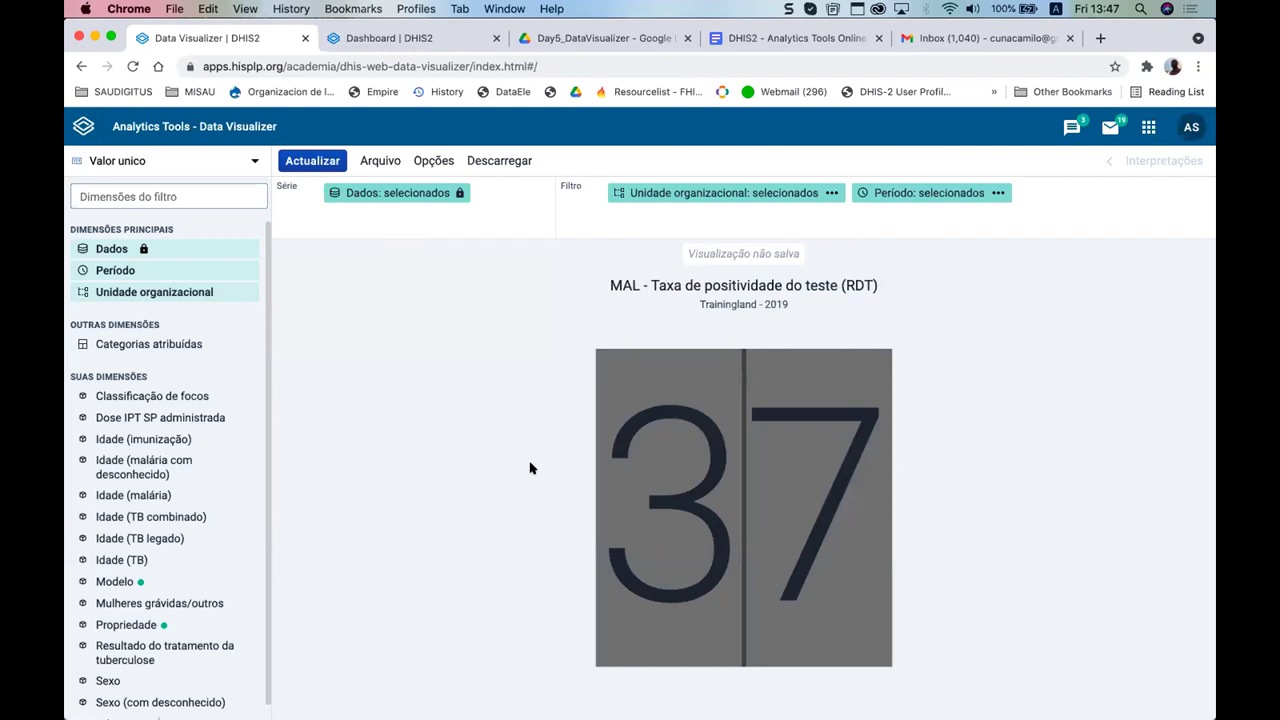
{"action": "left_click", "coordinate": [606, 475]}
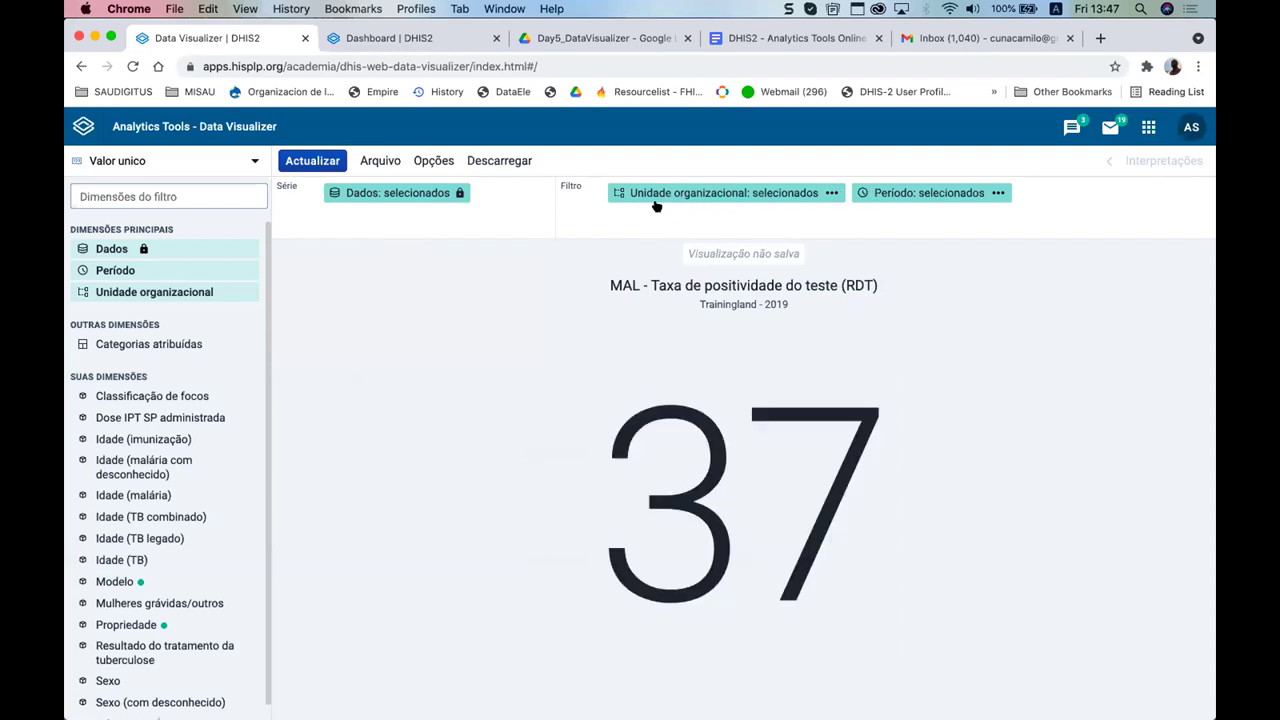
- Clear the selected data items of the single value and search the data items for "BCG"
{"action": "left_click", "coordinate": [360, 192]}
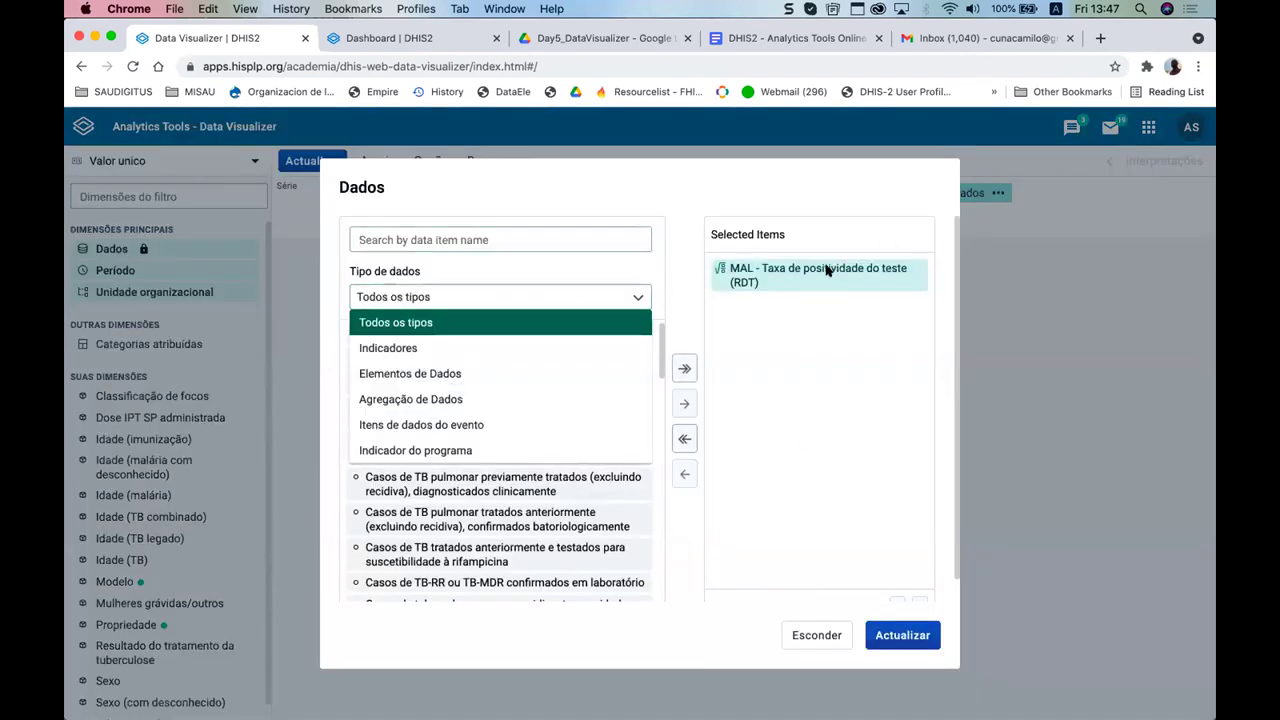
{"action": "left_click", "coordinate": [684, 438]}
{"action": "scroll", "coordinate": [478, 405], "scroll_direction": "down", "scroll_amount": 1}
{"action": "scroll", "coordinate": [478, 405], "scroll_direction": "down", "scroll_amount": 15}
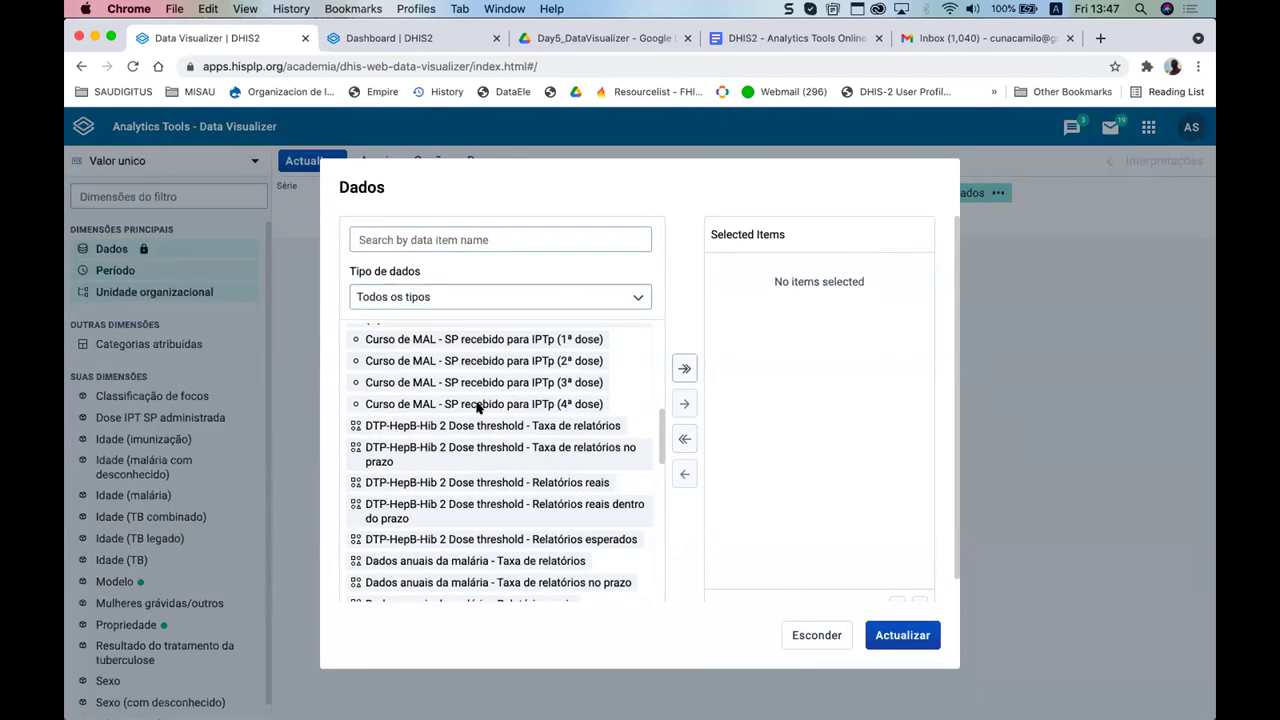
{"action": "left_click", "coordinate": [402, 234]}
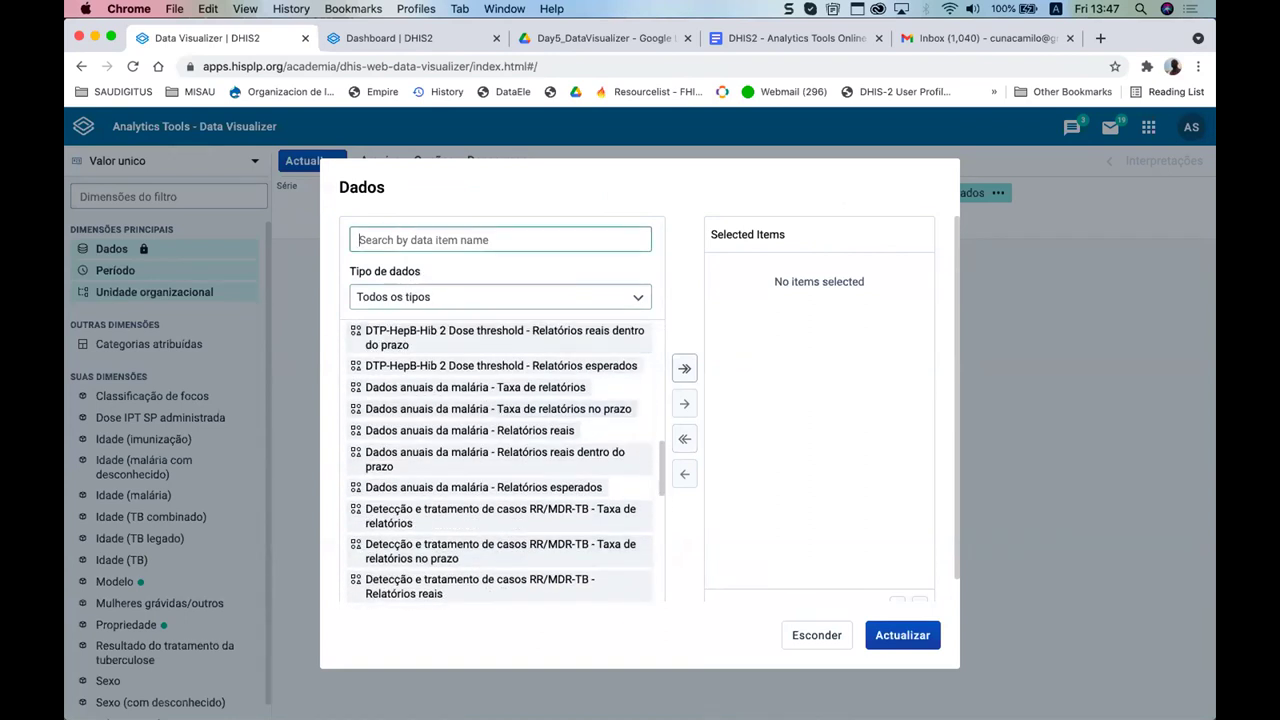
{"action": "type", "text": "BCG"}
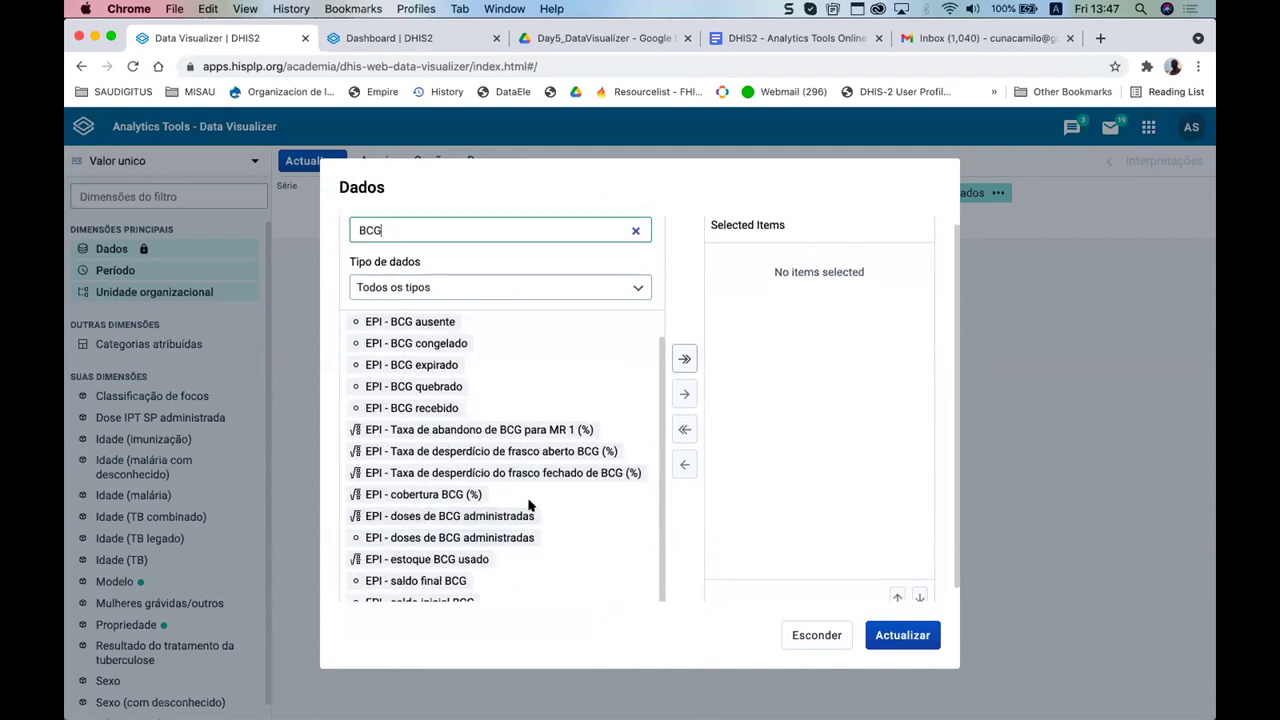
- Limit the BCG search to Elementos de Dados in the Imunização data element group
{"action": "scroll", "coordinate": [532, 505], "scroll_direction": "down", "scroll_amount": 1}
{"action": "left_click", "coordinate": [438, 281]}
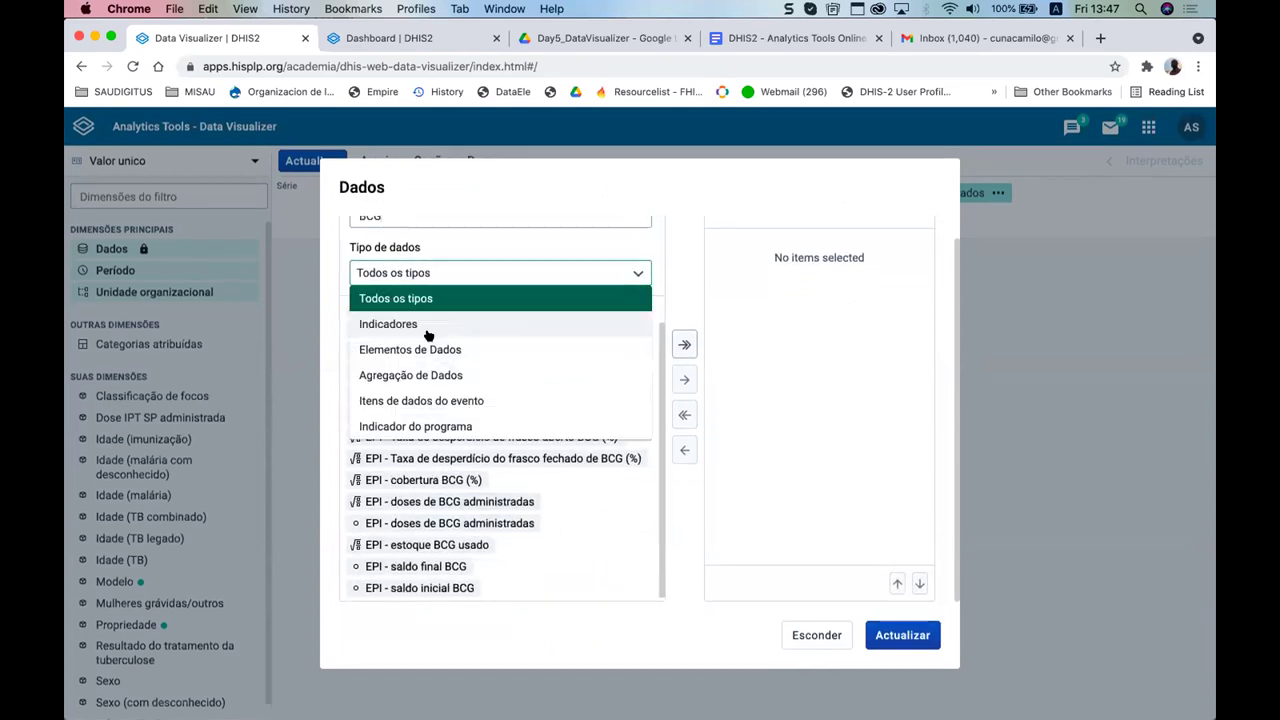
{"action": "left_click", "coordinate": [415, 350]}
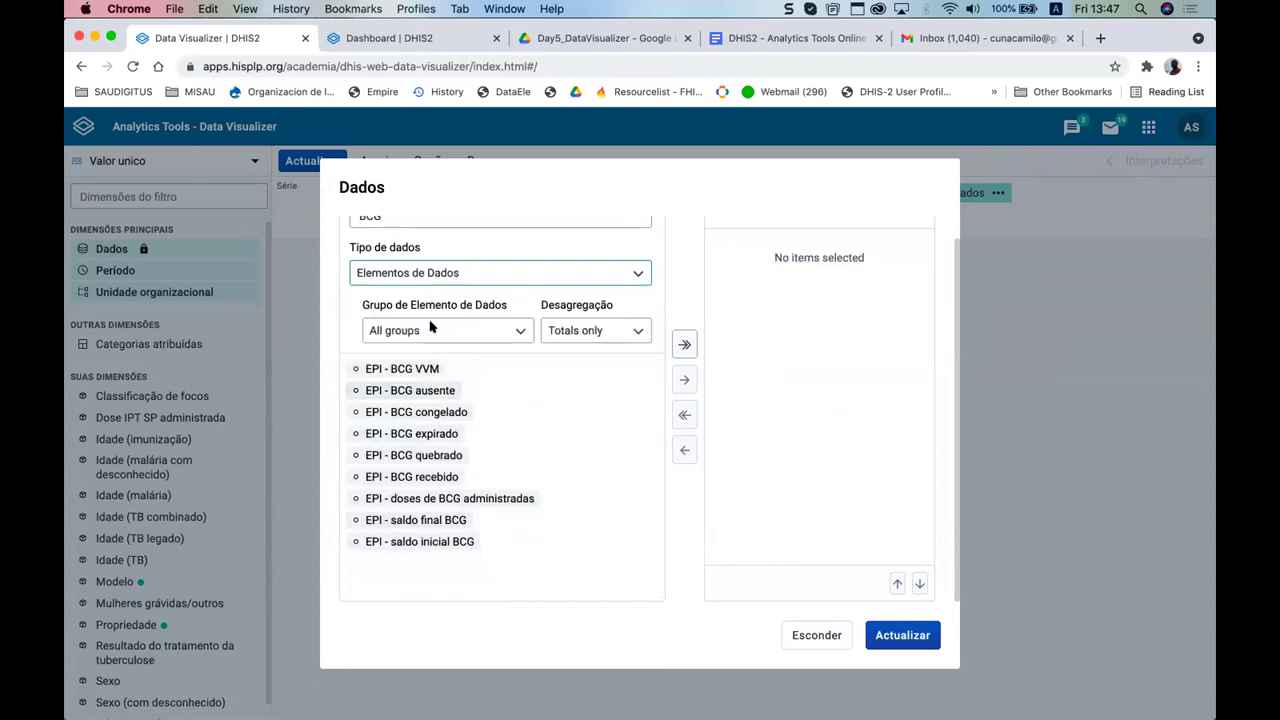
{"action": "left_click", "coordinate": [436, 330]}
{"action": "scroll", "coordinate": [435, 393], "scroll_direction": "down", "scroll_amount": 1}
{"action": "scroll", "coordinate": [435, 393], "scroll_direction": "down", "scroll_amount": 5}
{"action": "scroll", "coordinate": [434, 394], "scroll_direction": "up", "scroll_amount": 3}
{"action": "left_click", "coordinate": [401, 402]}
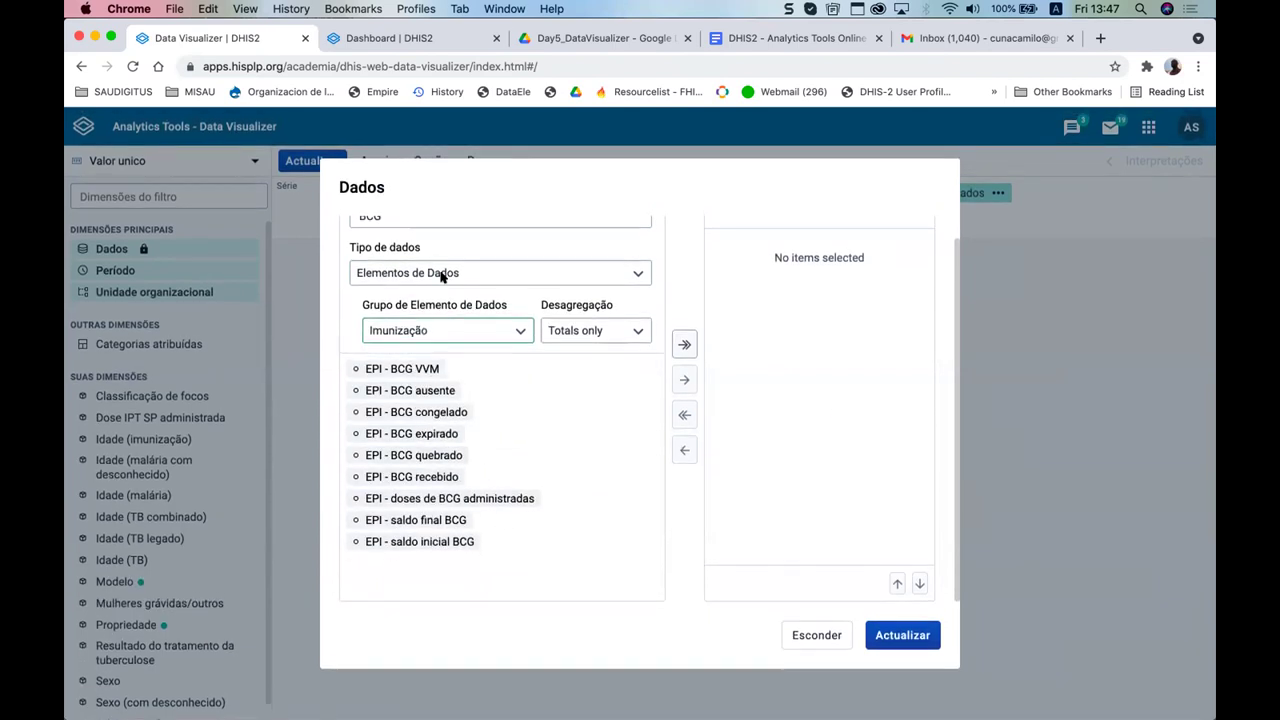
- Switch the data type filter to Indicadores, browse its indicator groups, and return the filter to Todos os tipos
{"action": "left_click", "coordinate": [443, 275]}
{"action": "left_click", "coordinate": [415, 328]}
{"action": "left_click", "coordinate": [418, 330]}
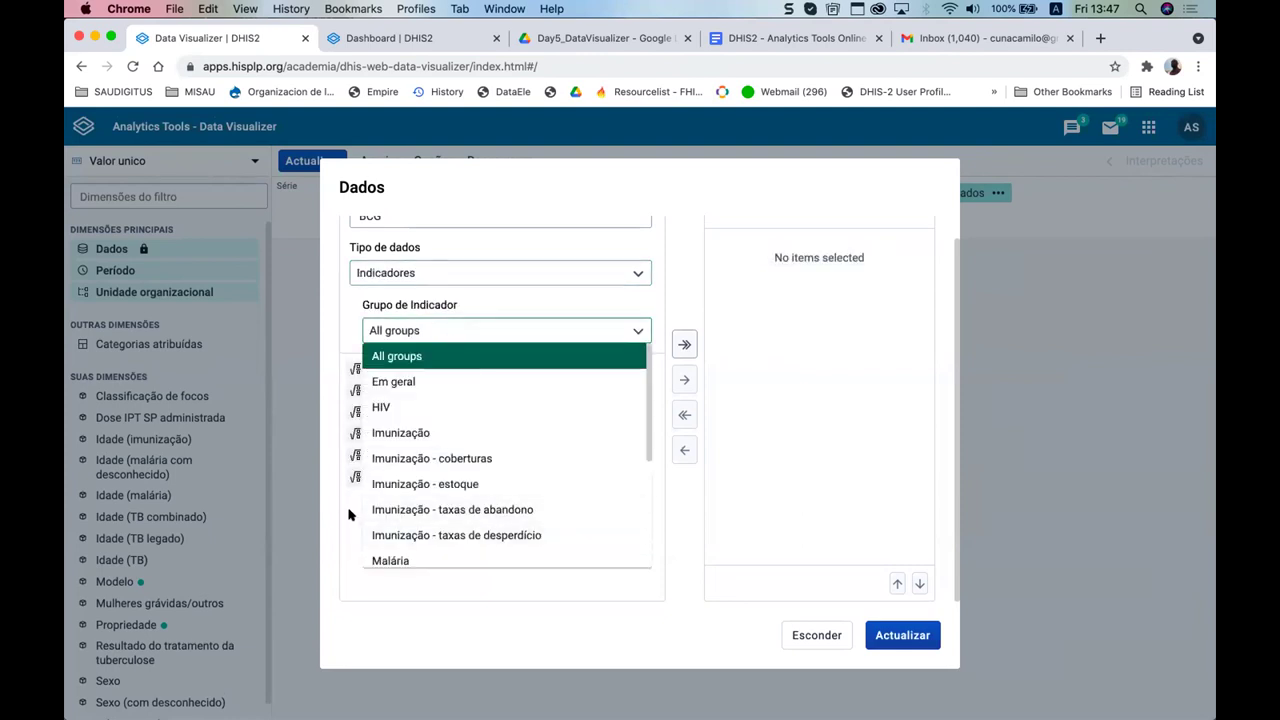
{"action": "left_click", "coordinate": [435, 332]}
{"action": "left_click", "coordinate": [434, 330]}
{"action": "left_click", "coordinate": [428, 305]}
{"action": "left_click", "coordinate": [428, 272]}
{"action": "left_click", "coordinate": [411, 302]}
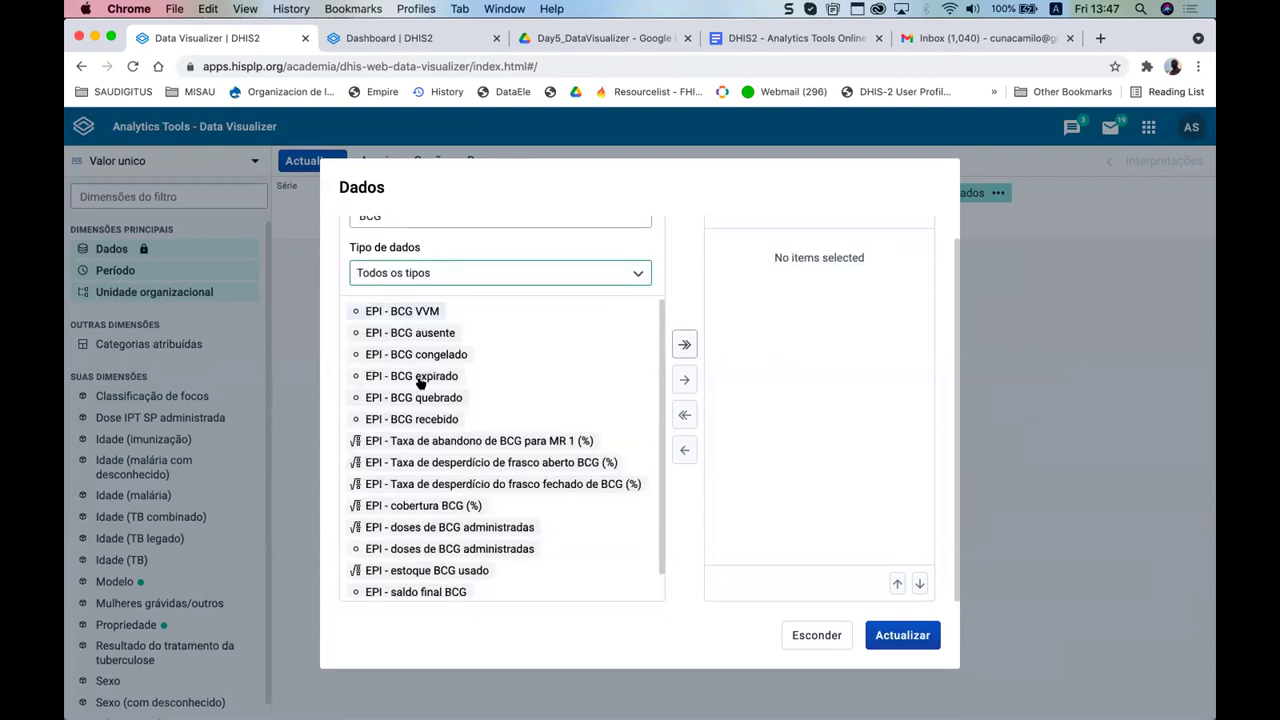
- Filter the BCG items to Elementos de Dados, add EPI - doses de BCG administradas, and update the single value
{"action": "left_click", "coordinate": [421, 274]}
{"action": "left_click", "coordinate": [418, 349]}
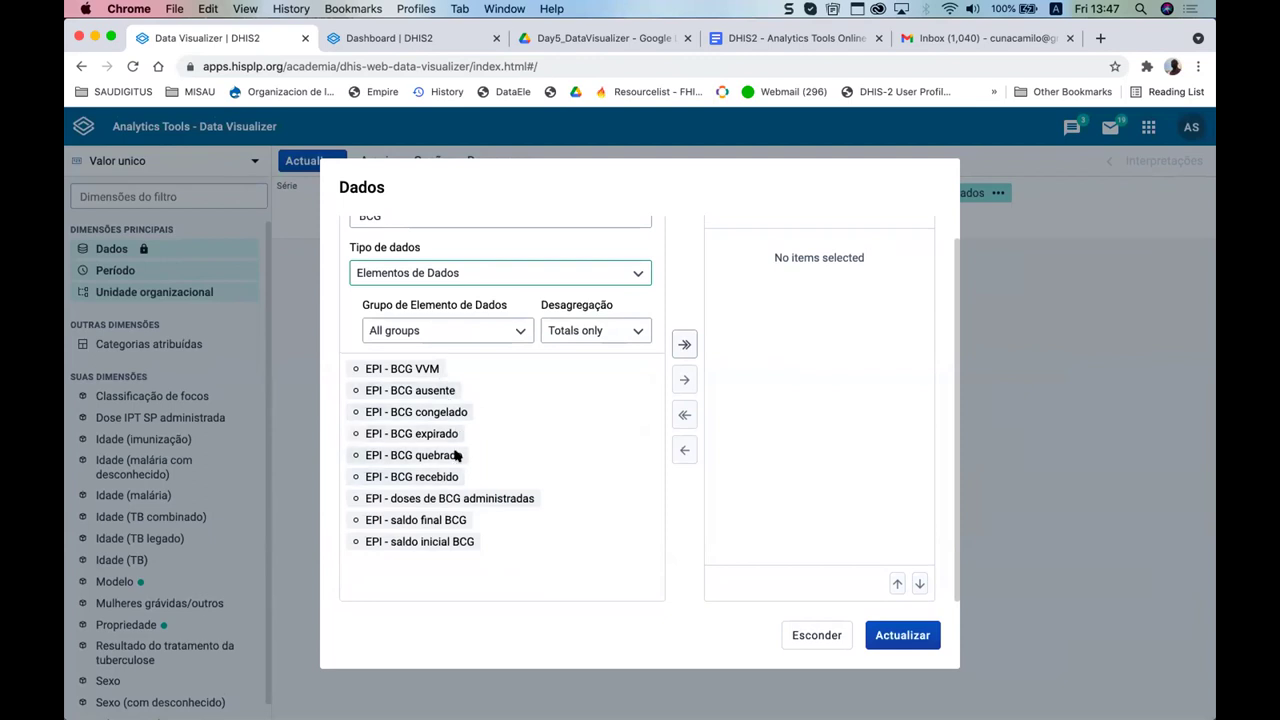
{"action": "double_click", "coordinate": [450, 498]}
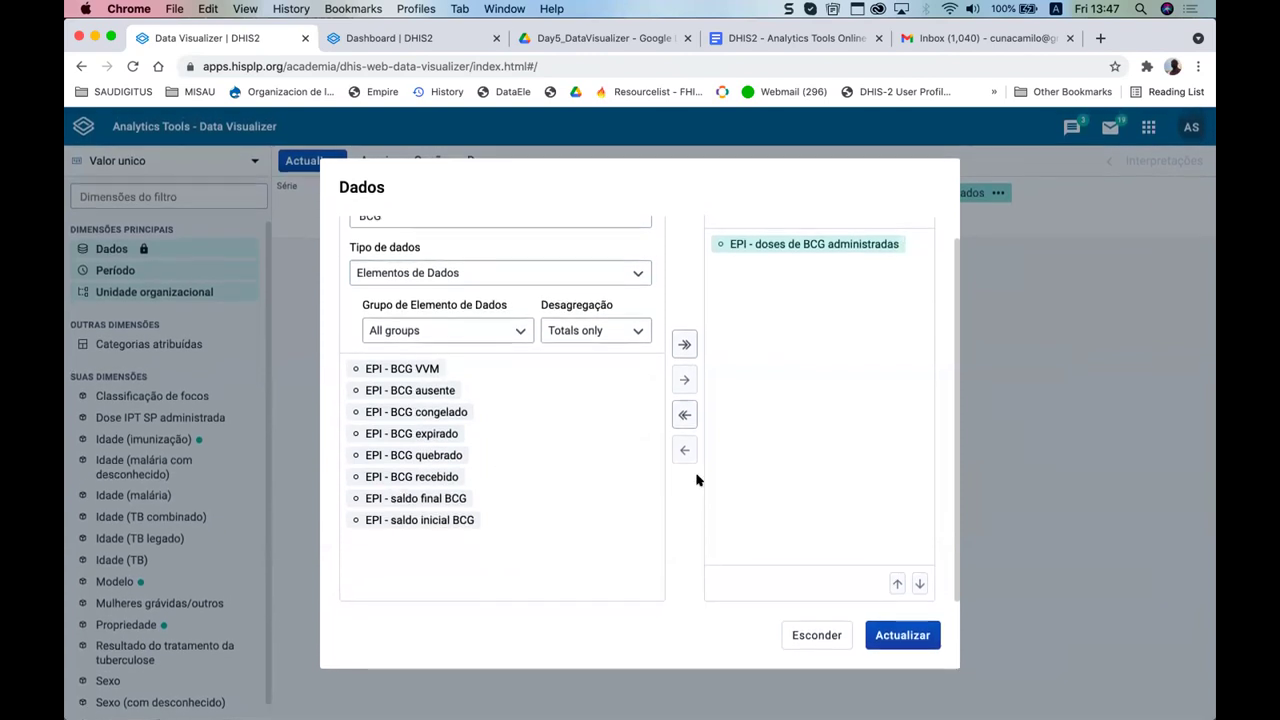
{"action": "left_click", "coordinate": [902, 636]}
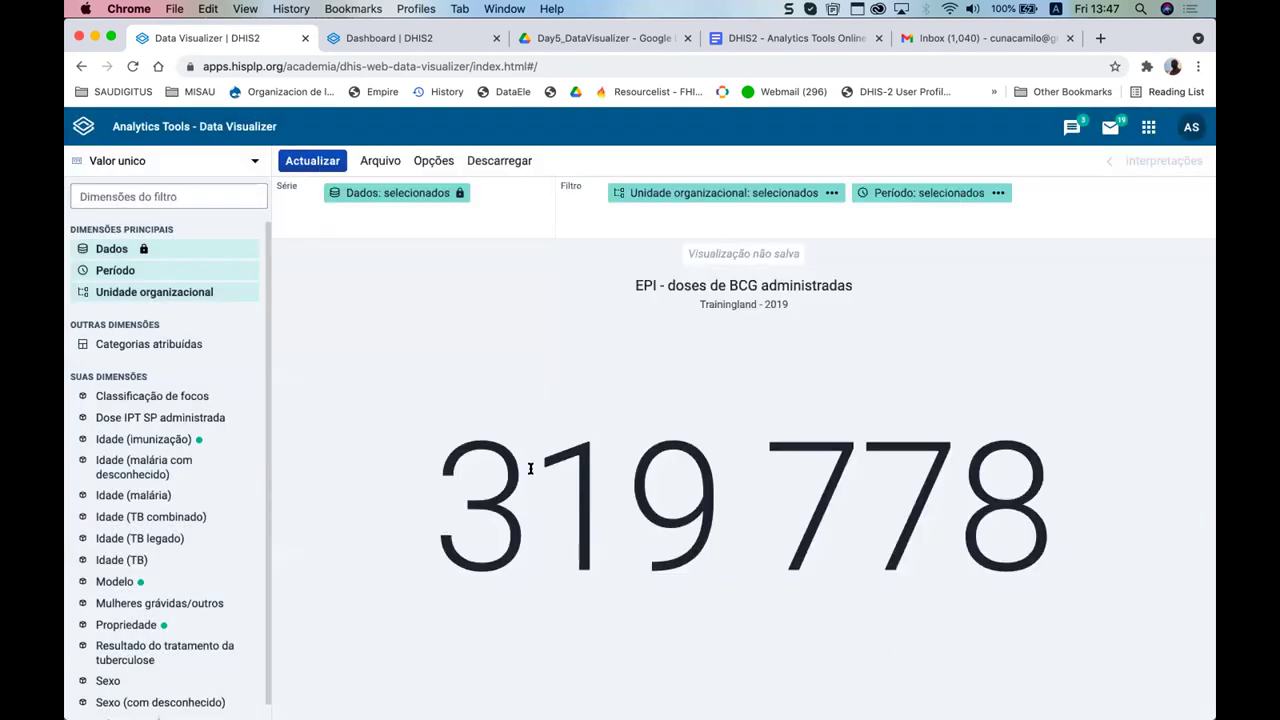
- Examine the BCG doses figure together with the organisation unit and period in its subtitle
{"action": "left_click_drag", "start_coordinate": [698, 302], "coordinate": [700, 329]}
{"action": "left_click", "coordinate": [788, 314]}
{"action": "left_click", "coordinate": [602, 385]}
{"action": "left_click_drag", "start_coordinate": [437, 461], "coordinate": [900, 389]}
{"action": "left_click", "coordinate": [899, 389]}
{"action": "left_click_drag", "start_coordinate": [443, 462], "coordinate": [424, 505]}
{"action": "left_click", "coordinate": [1051, 466]}
{"action": "left_click", "coordinate": [438, 478]}
{"action": "left_click_drag", "start_coordinate": [697, 300], "coordinate": [785, 302]}
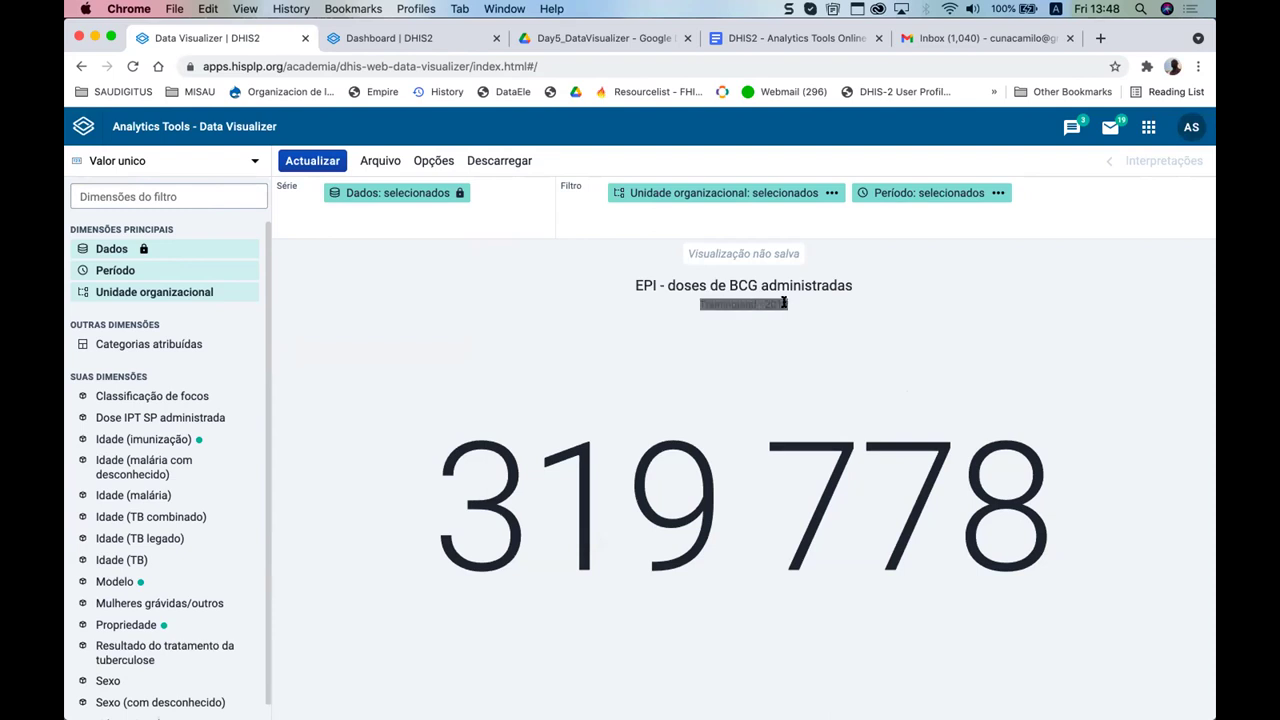
{"action": "left_click", "coordinate": [785, 303]}
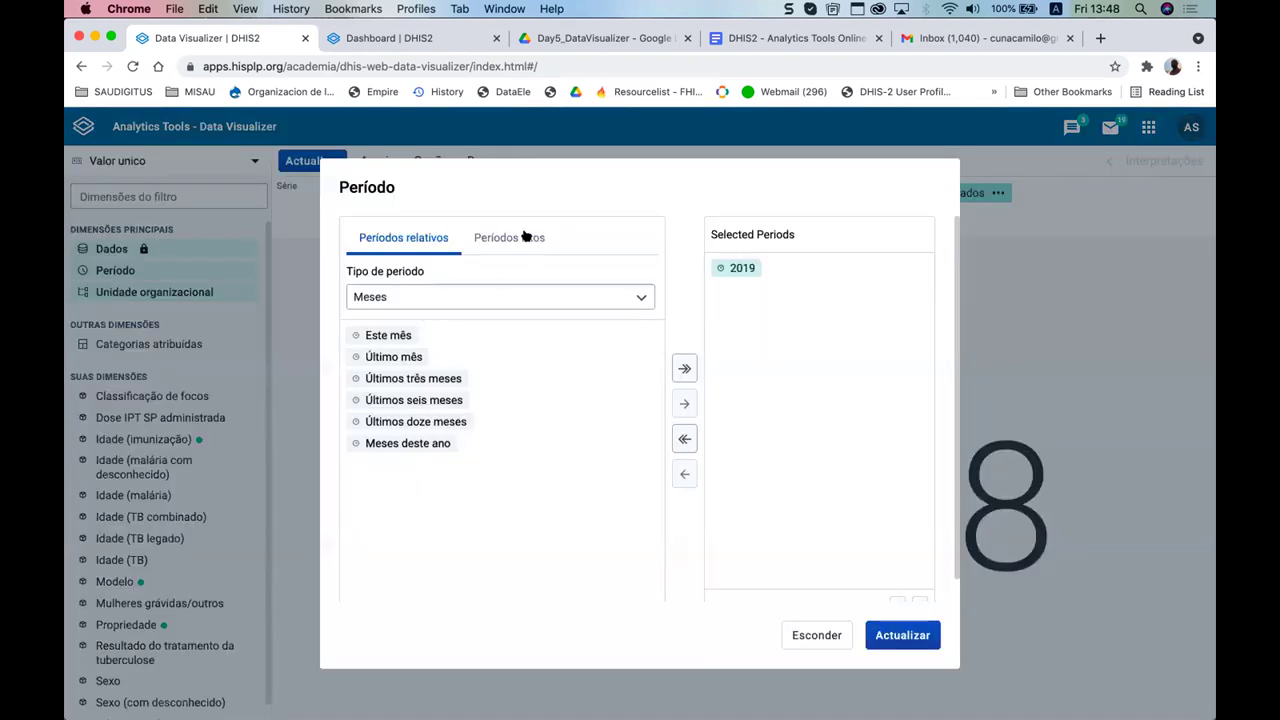
{"action": "left_click", "coordinate": [512, 237]}
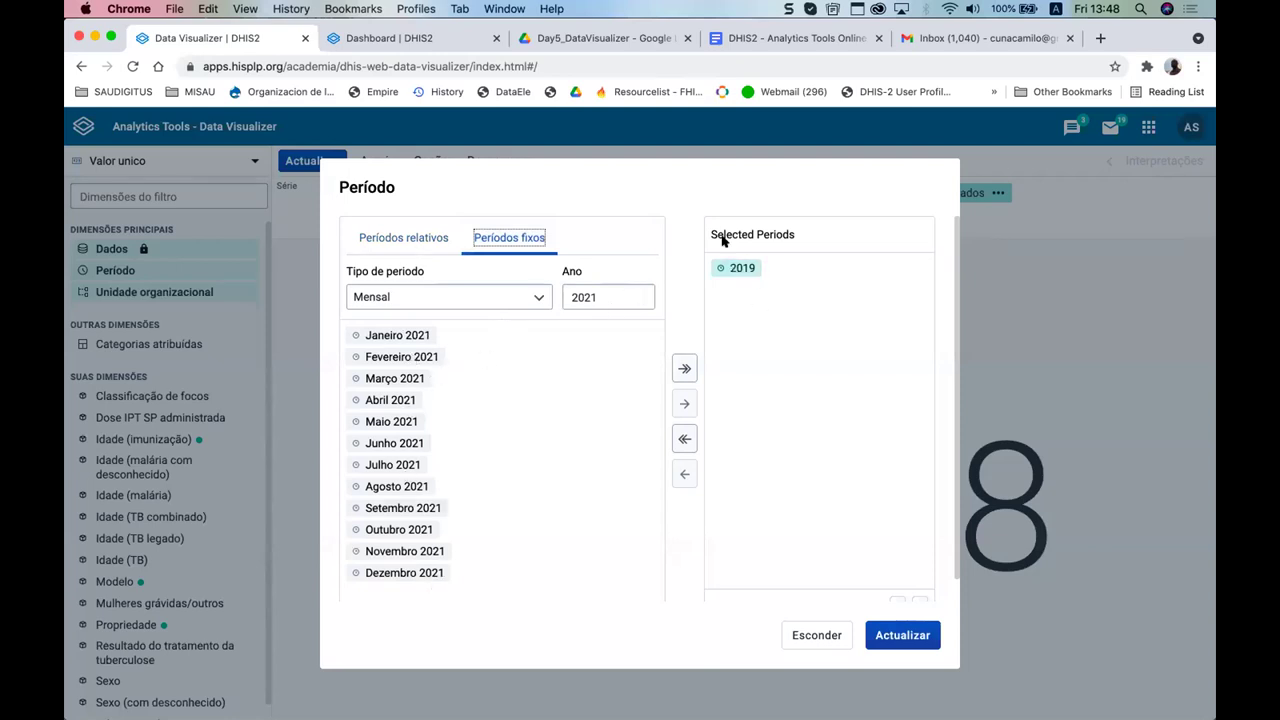
{"action": "left_click", "coordinate": [805, 634]}
{"action": "left_click_drag", "start_coordinate": [447, 478], "coordinate": [707, 480]}
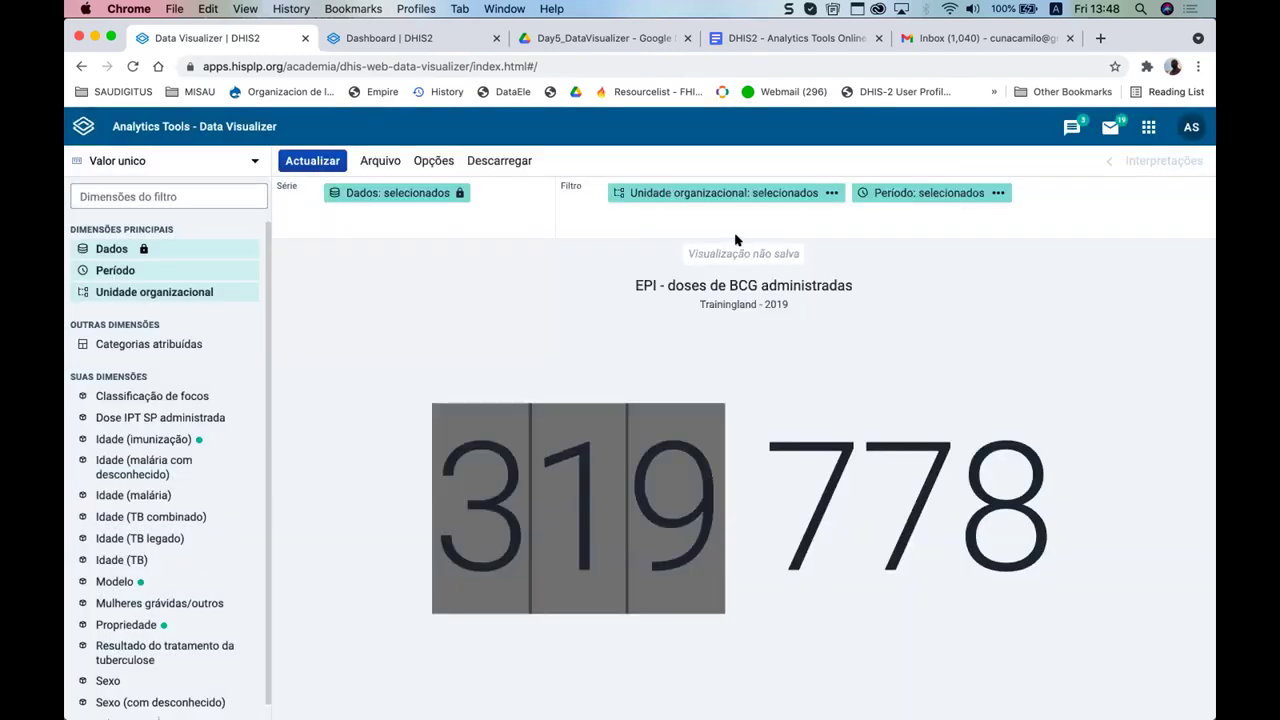
- Make the fixed Anualmente period 2020 the only selected period and update the single value
{"action": "left_click", "coordinate": [852, 202]}
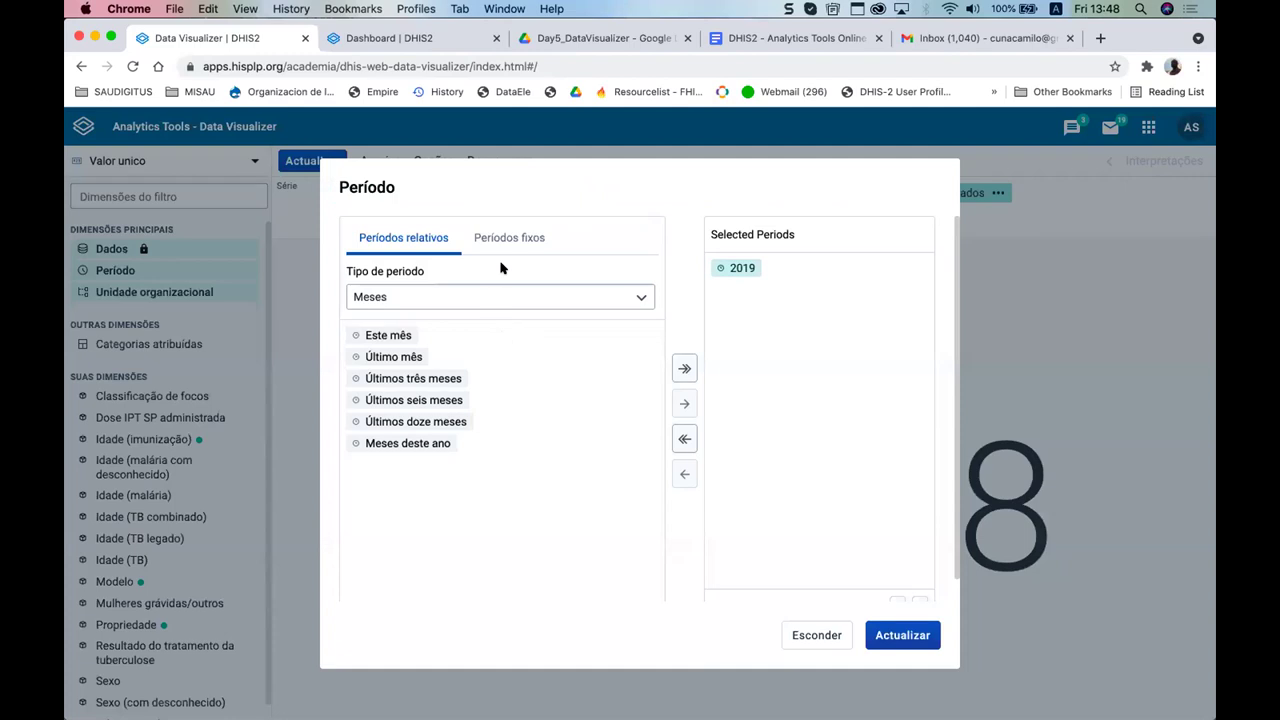
{"action": "left_click", "coordinate": [509, 237]}
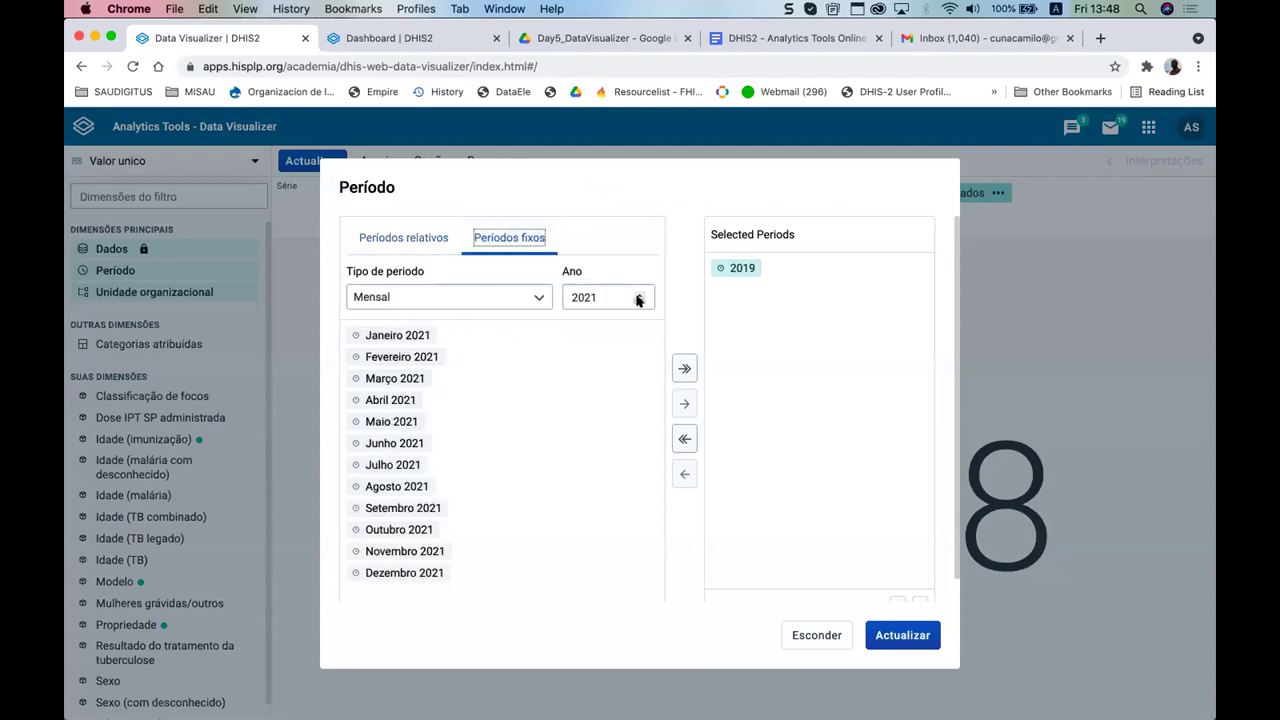
{"action": "left_click", "coordinate": [531, 296]}
{"action": "scroll", "coordinate": [396, 420], "scroll_direction": "down", "scroll_amount": 2}
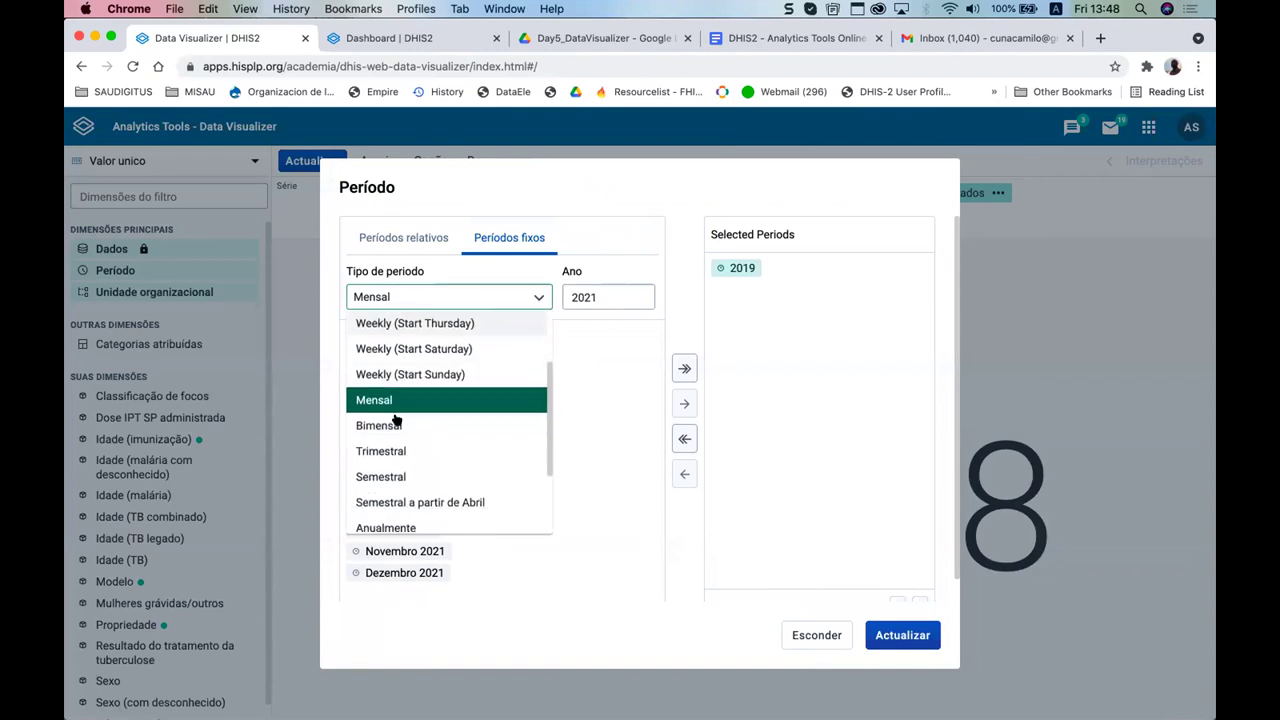
{"action": "left_click", "coordinate": [434, 508]}
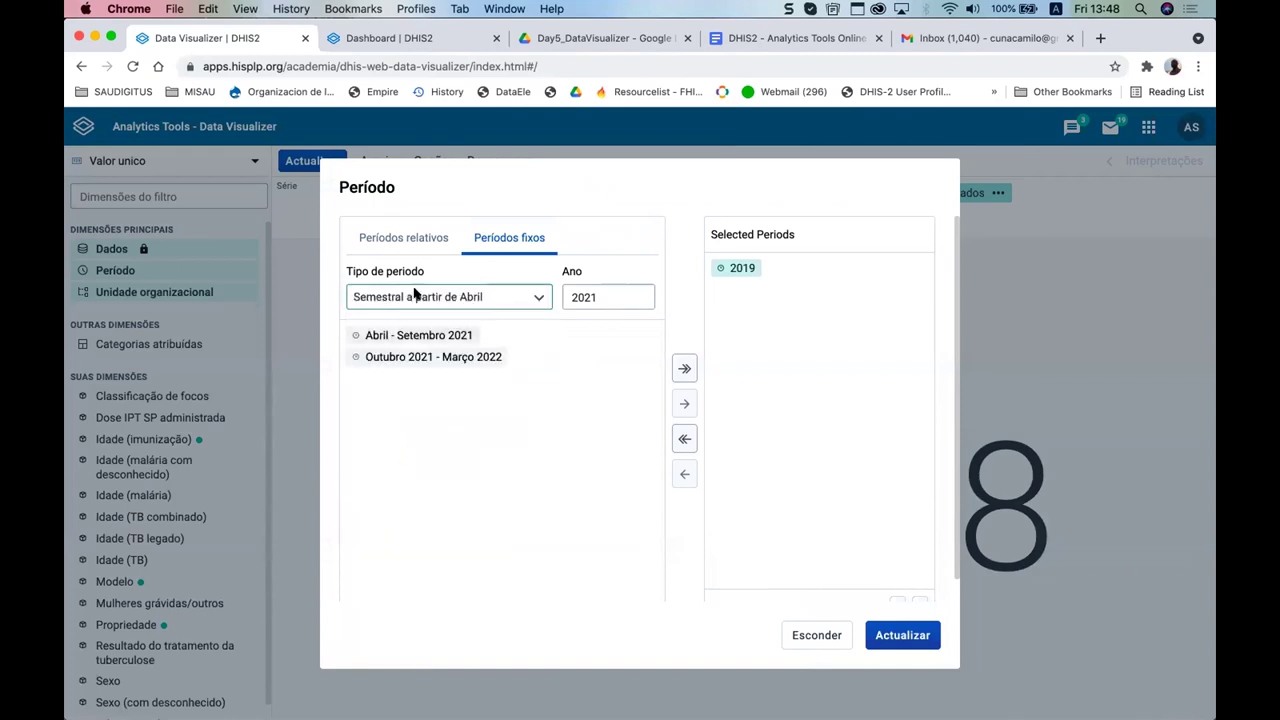
{"action": "left_click", "coordinate": [415, 292]}
{"action": "scroll", "coordinate": [414, 438], "scroll_direction": "down", "scroll_amount": 3}
{"action": "left_click", "coordinate": [390, 492]}
{"action": "double_click", "coordinate": [378, 486]}
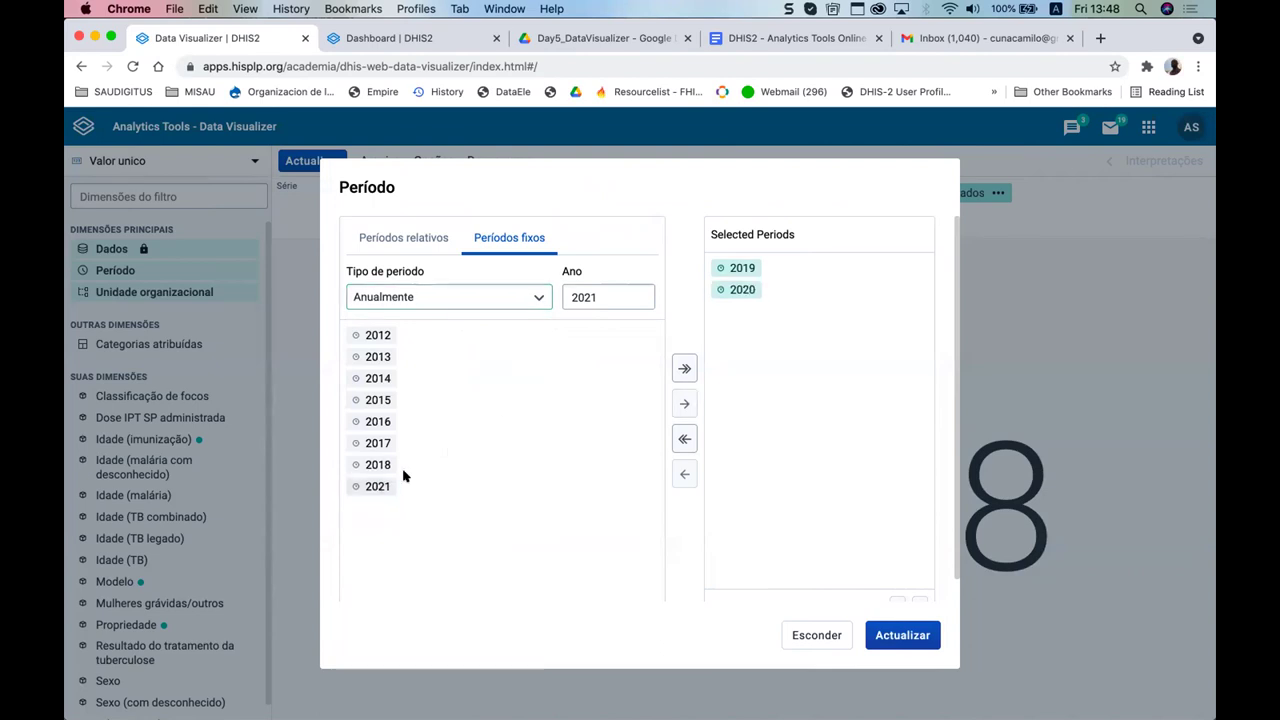
{"action": "double_click", "coordinate": [722, 266]}
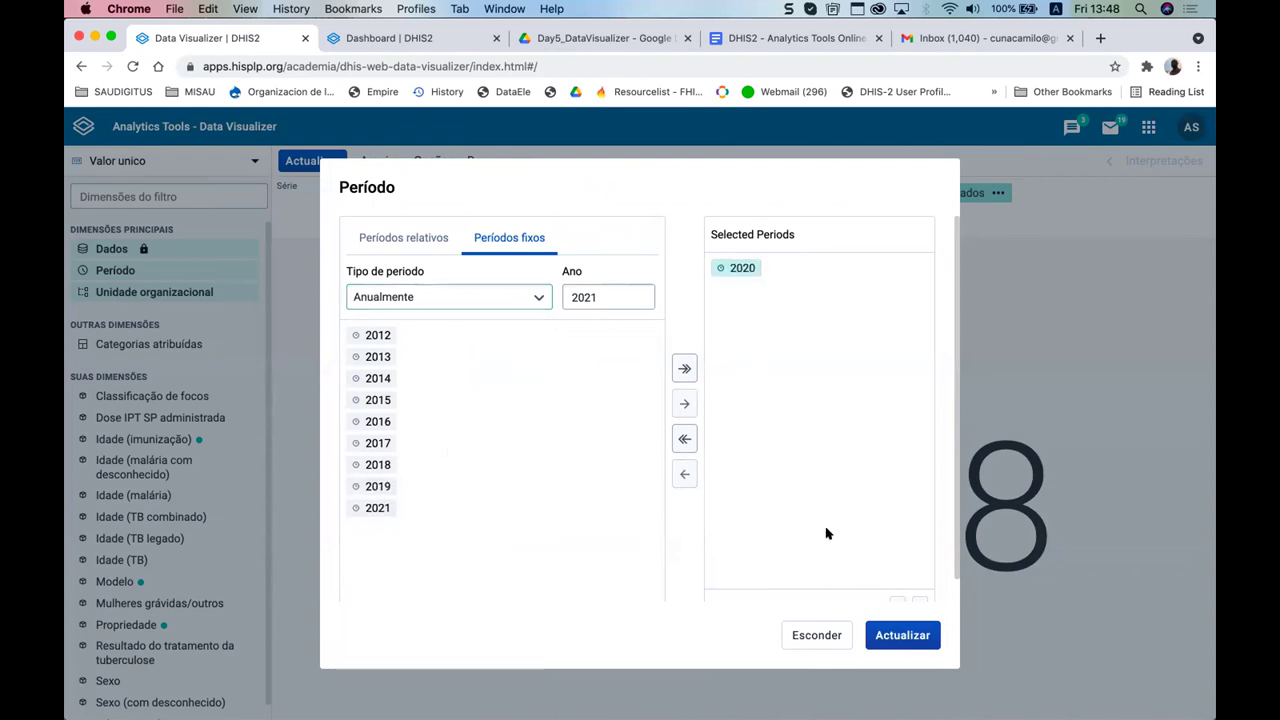
{"action": "left_click", "coordinate": [902, 636]}
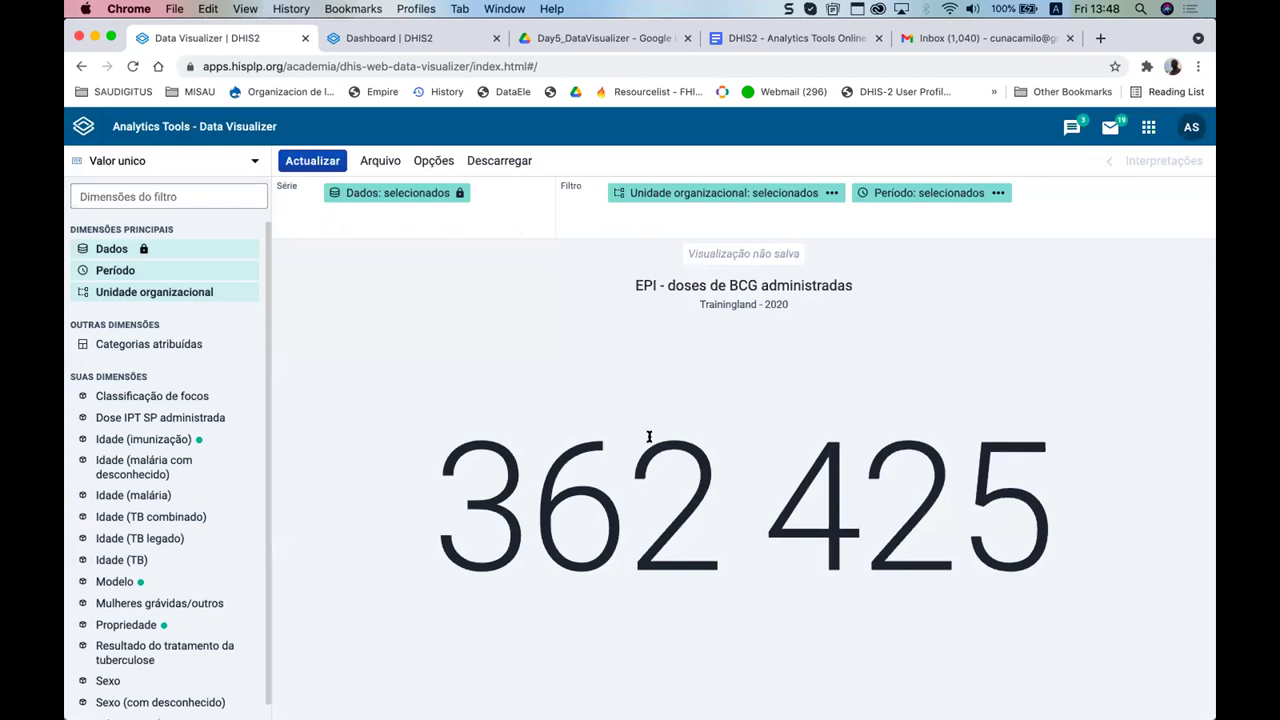
- Examine the single value figure of administered BCG doses for 2020
{"action": "left_click_drag", "start_coordinate": [670, 471], "coordinate": [694, 471]}
{"action": "left_click", "coordinate": [740, 410]}
{"action": "left_click_drag", "start_coordinate": [438, 466], "coordinate": [799, 582]}
{"action": "left_click", "coordinate": [738, 523]}
{"action": "double_click", "coordinate": [490, 458]}
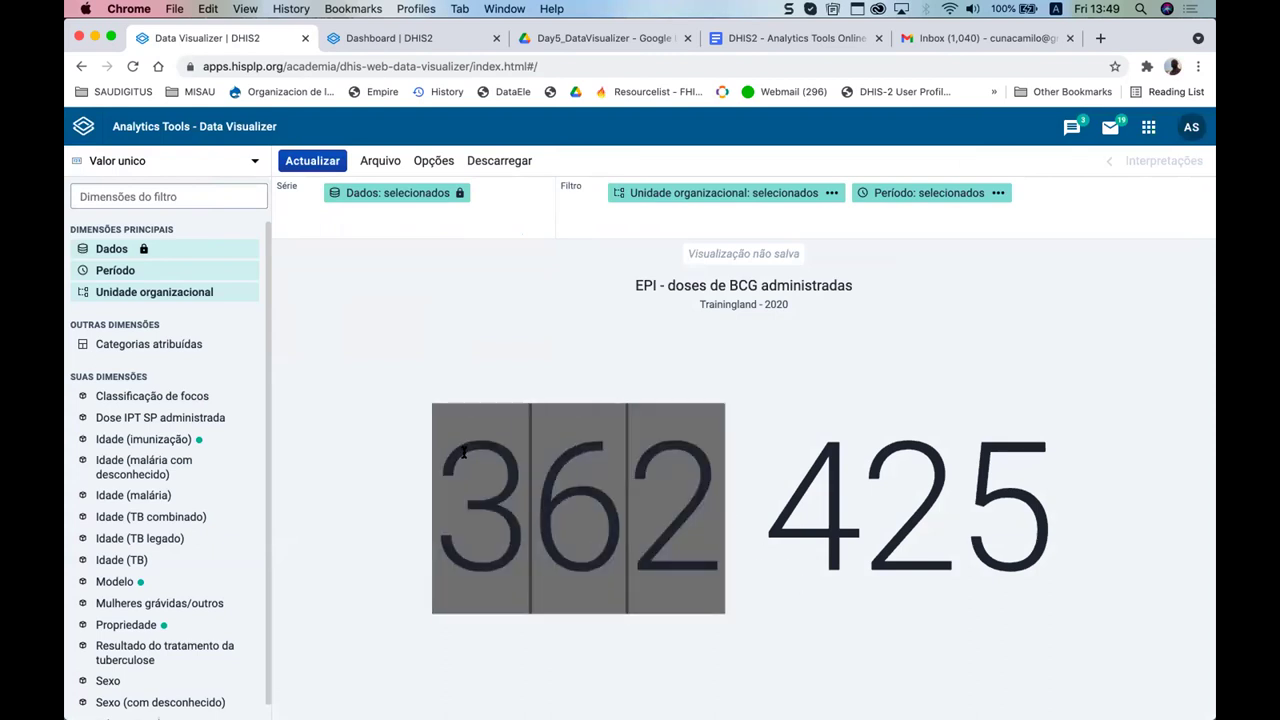
{"action": "left_click_drag", "start_coordinate": [444, 467], "coordinate": [1100, 514]}
{"action": "left_click", "coordinate": [1032, 490]}
{"action": "left_click_drag", "start_coordinate": [642, 516], "coordinate": [995, 502]}
{"action": "left_click", "coordinate": [430, 512]}
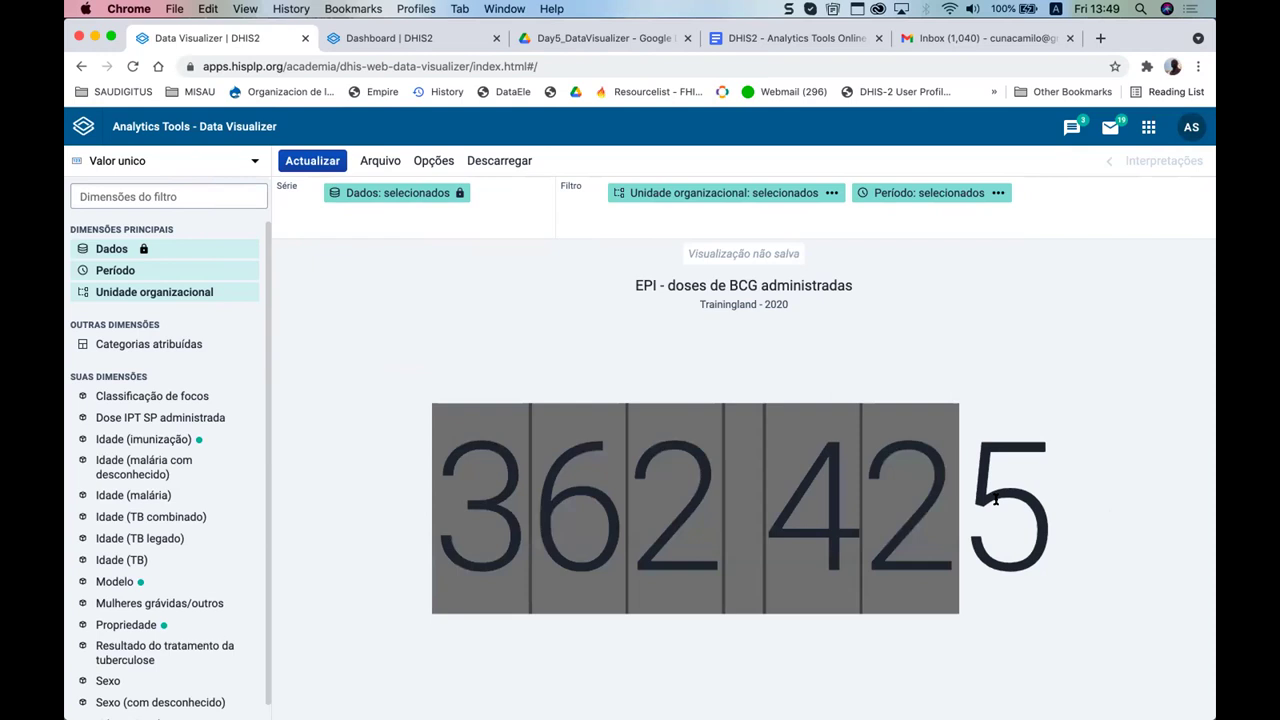
{"action": "left_click", "coordinate": [1040, 517]}
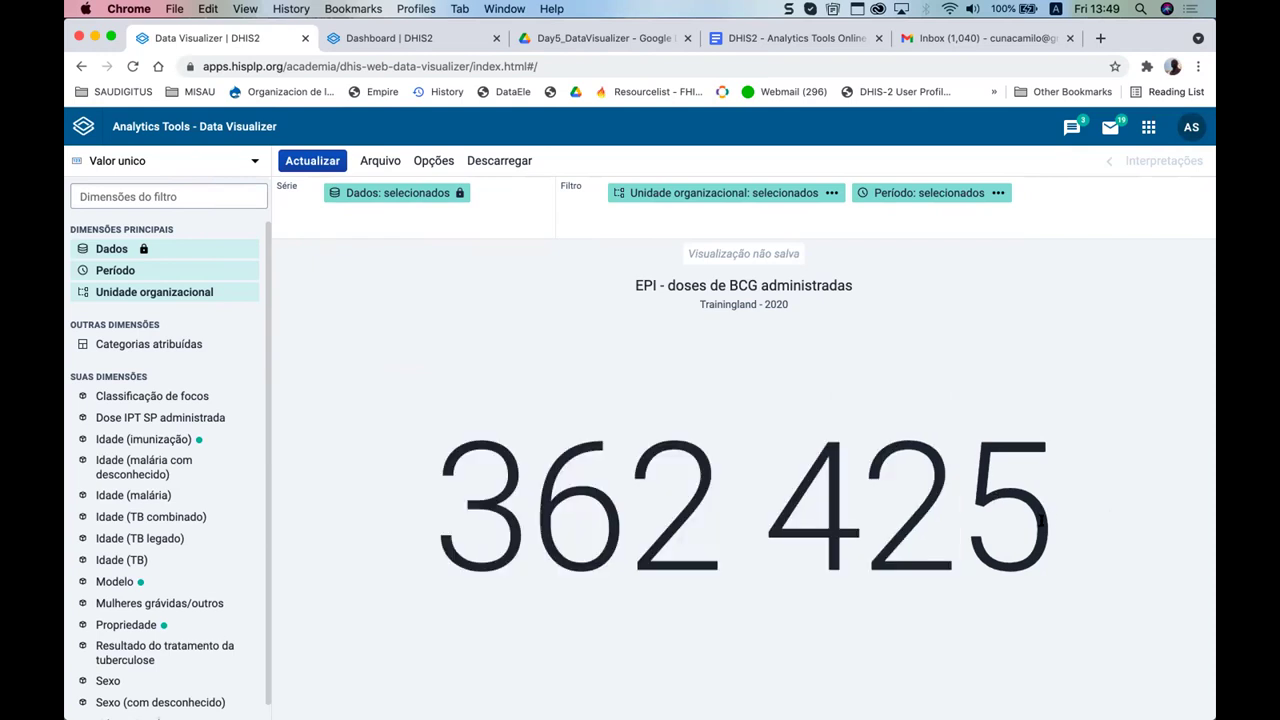
{"action": "left_click_drag", "start_coordinate": [1042, 524], "coordinate": [405, 510]}
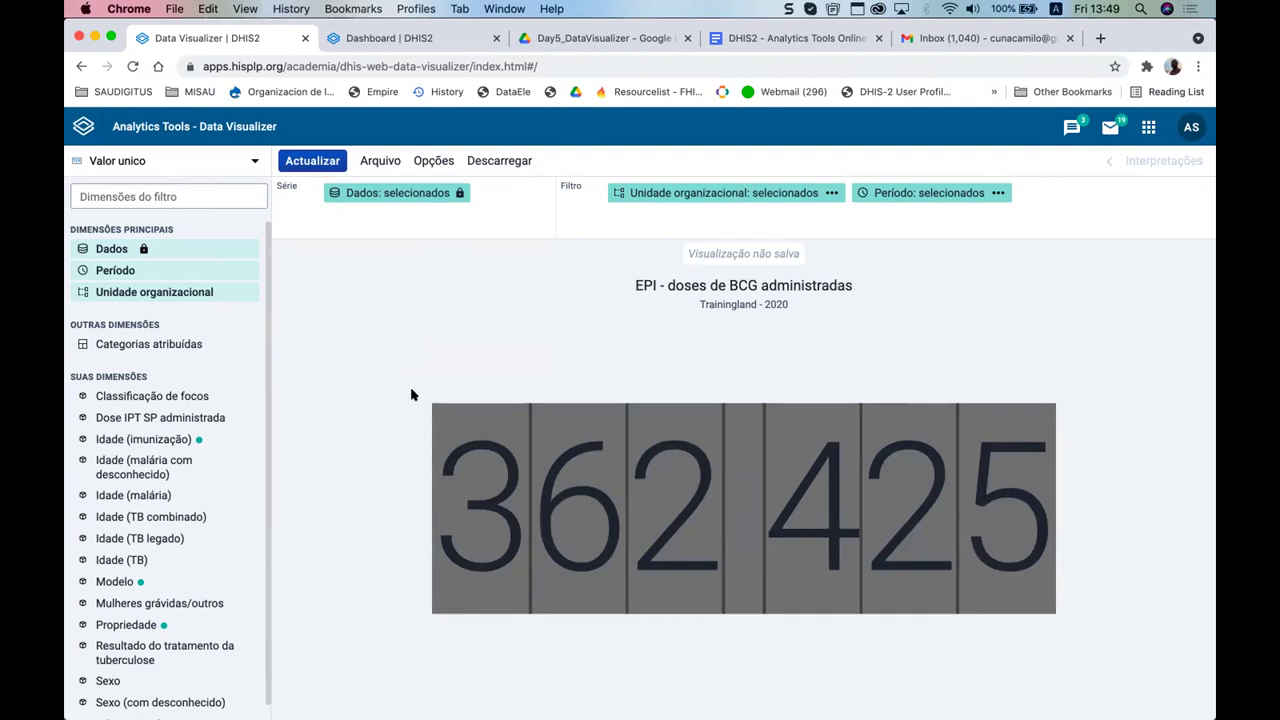
{"action": "left_click", "coordinate": [416, 425]}
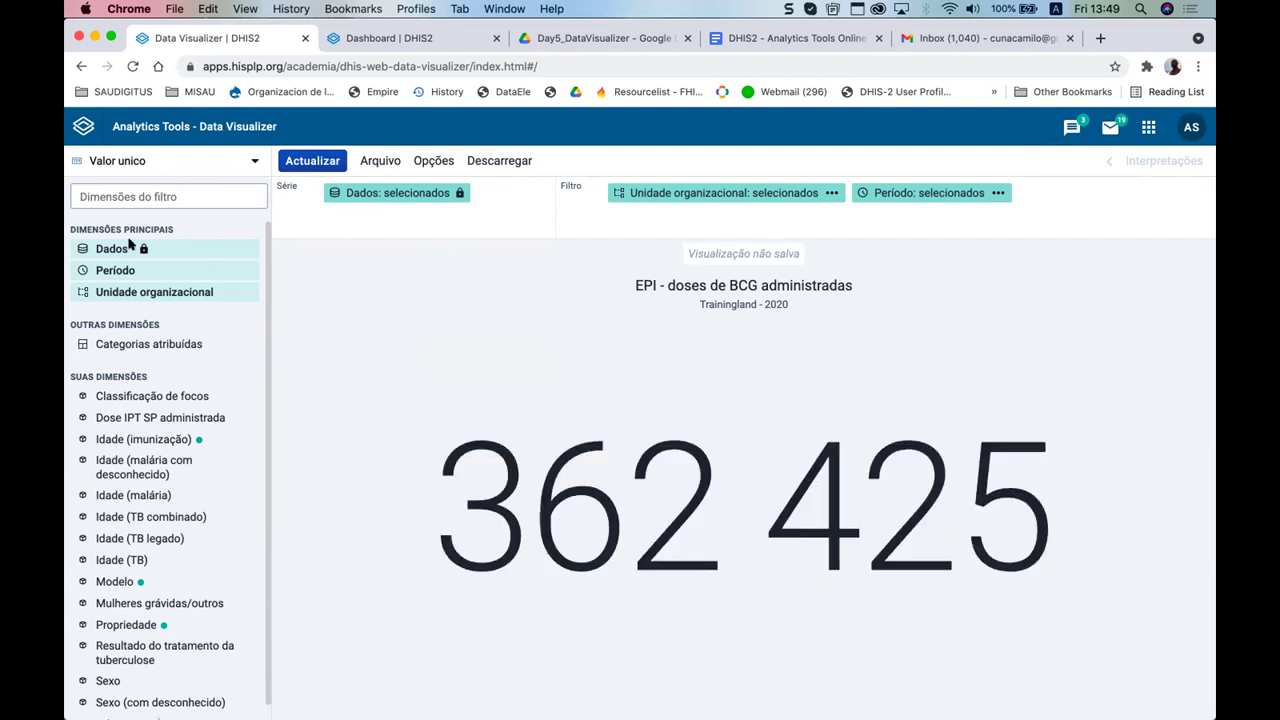
{"action": "left_click", "coordinate": [105, 163]}
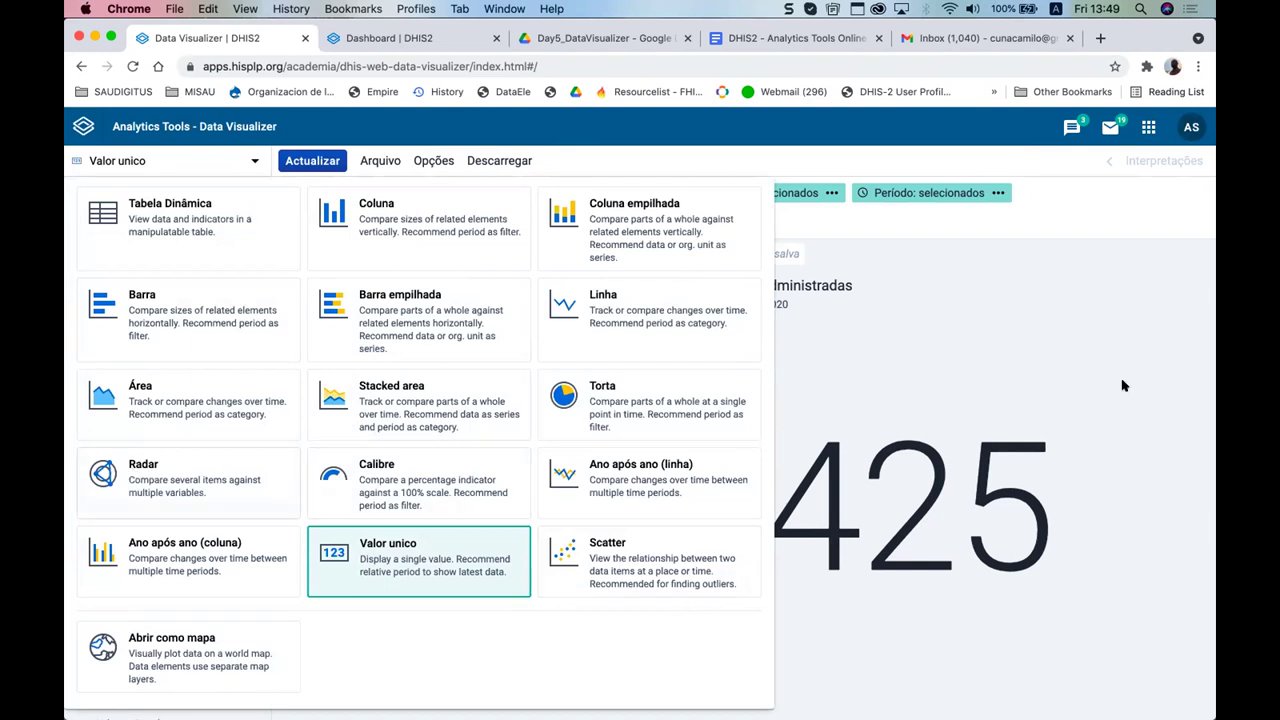
{"action": "left_click", "coordinate": [1157, 298]}
- Start a new visualization and set its chart type to Radar
{"action": "left_click", "coordinate": [380, 161]}
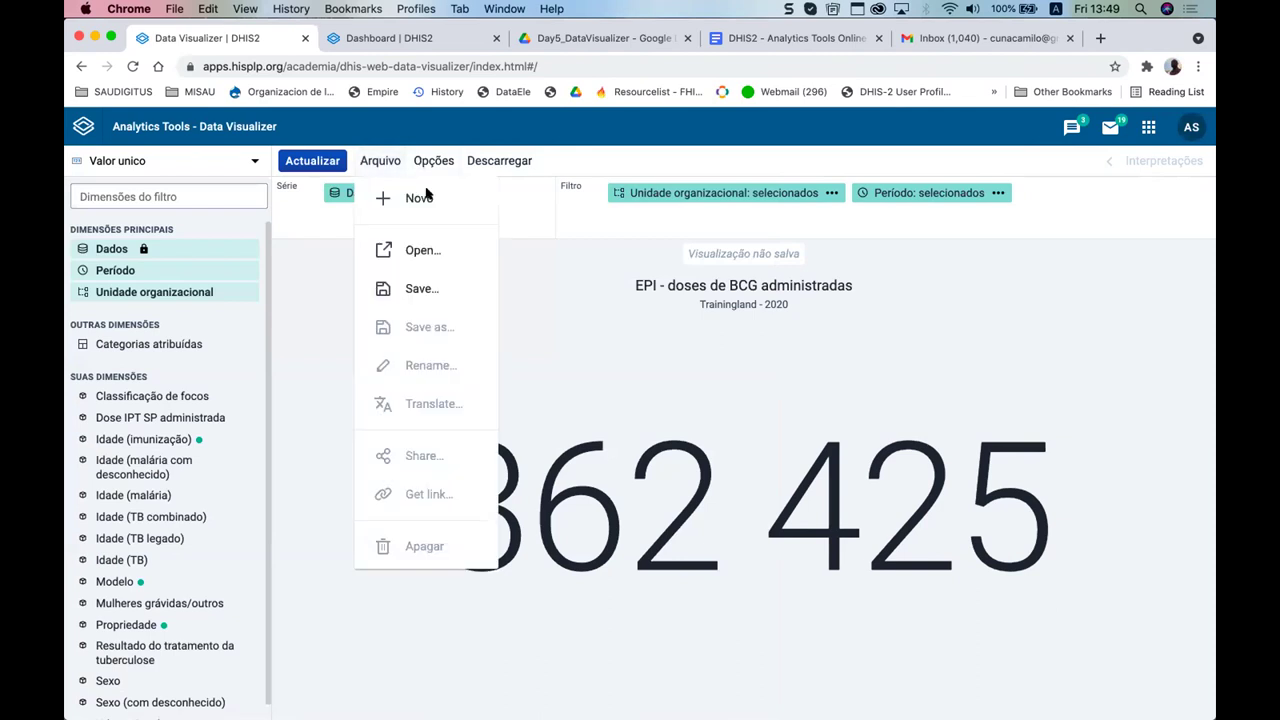
{"action": "left_click", "coordinate": [419, 198]}
{"action": "left_click", "coordinate": [150, 160]}
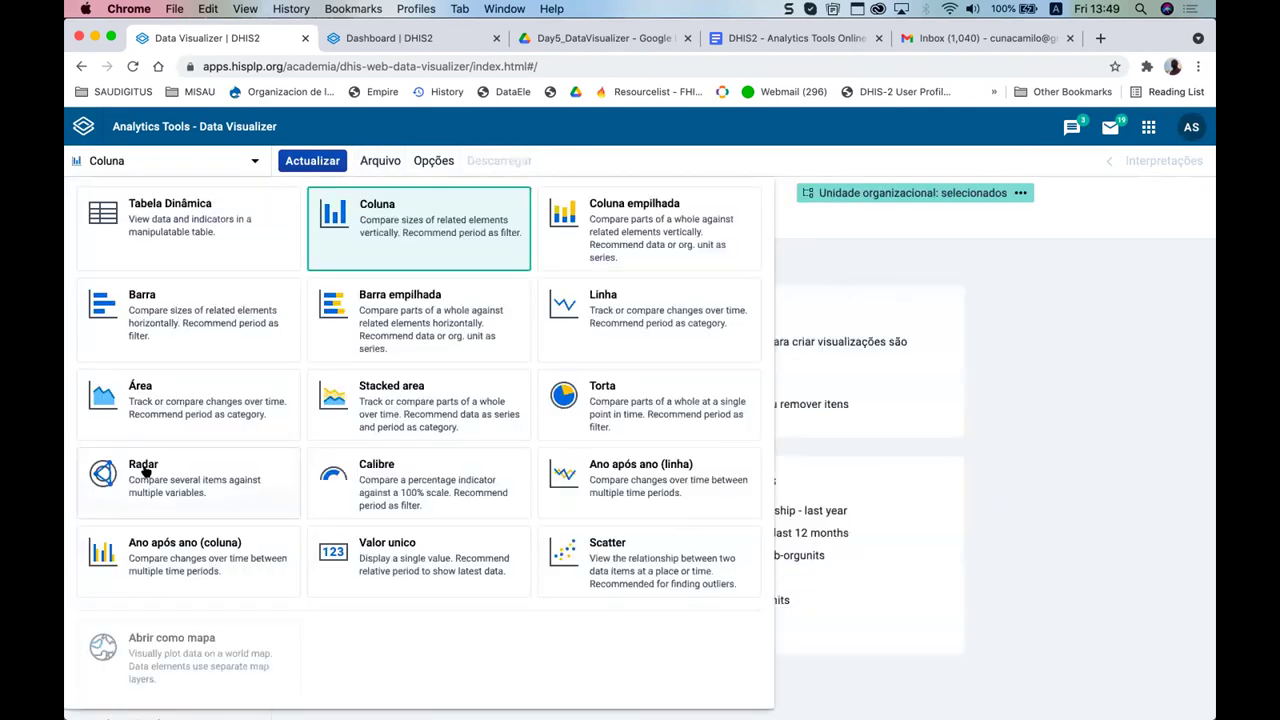
{"action": "left_click", "coordinate": [145, 471]}
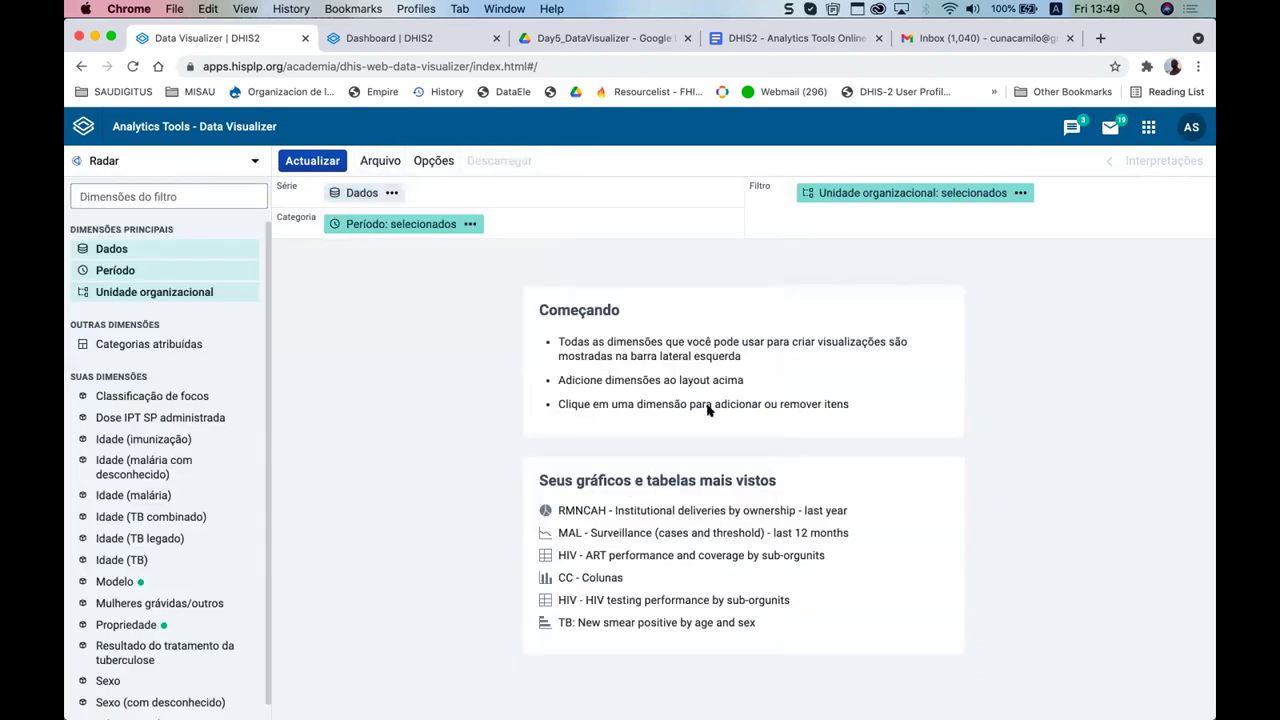
- Filter the radar chart's available data items to Elementos de Dados in the Malária group
{"action": "left_click", "coordinate": [358, 193]}
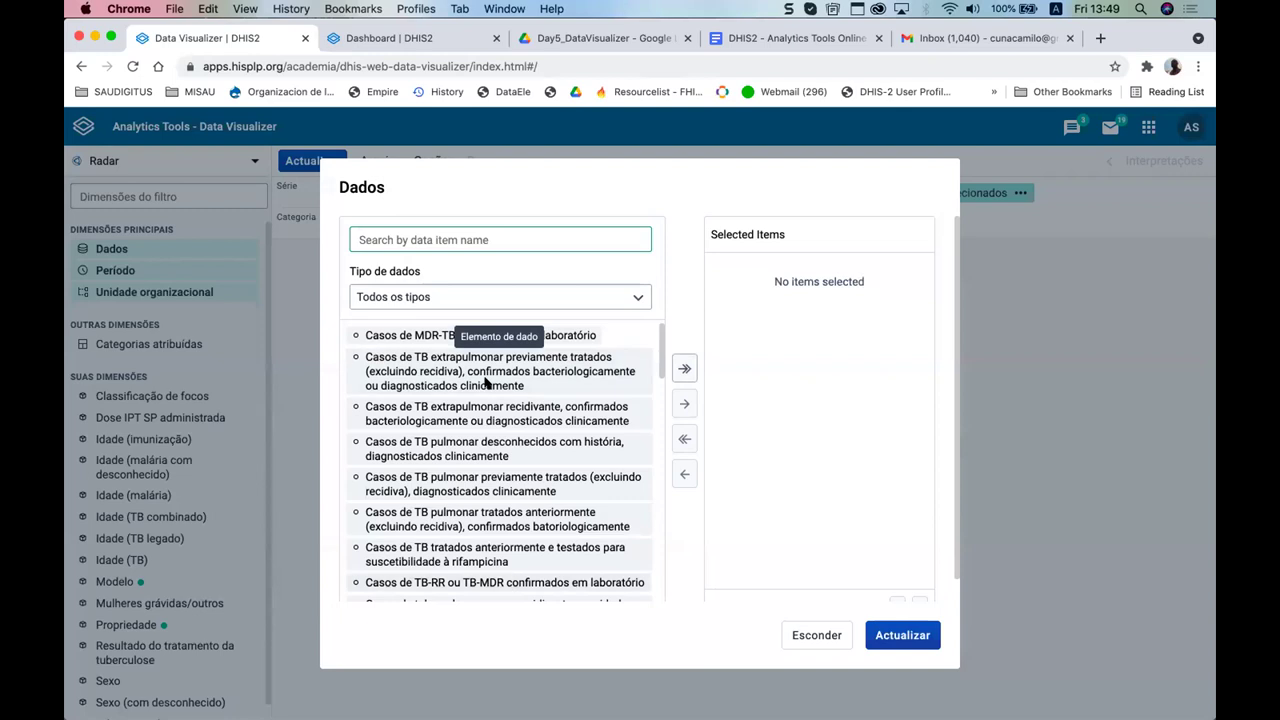
{"action": "left_click", "coordinate": [443, 298]}
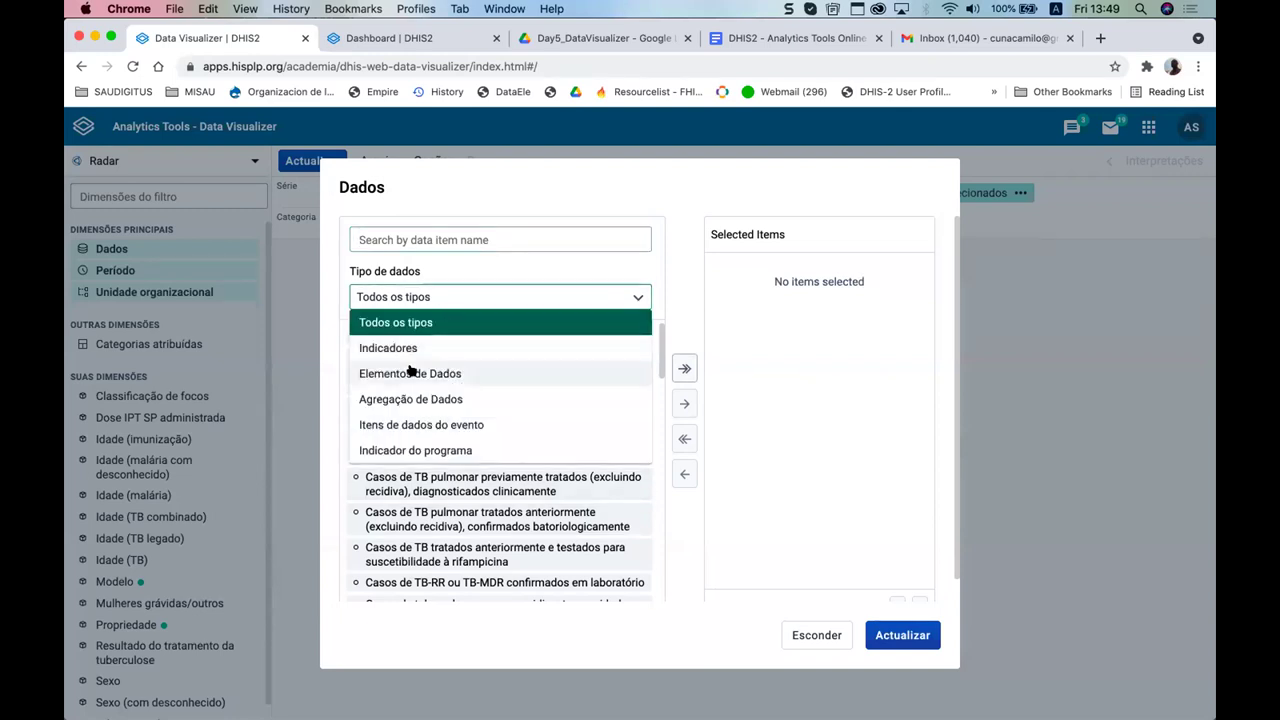
{"action": "left_click", "coordinate": [413, 372]}
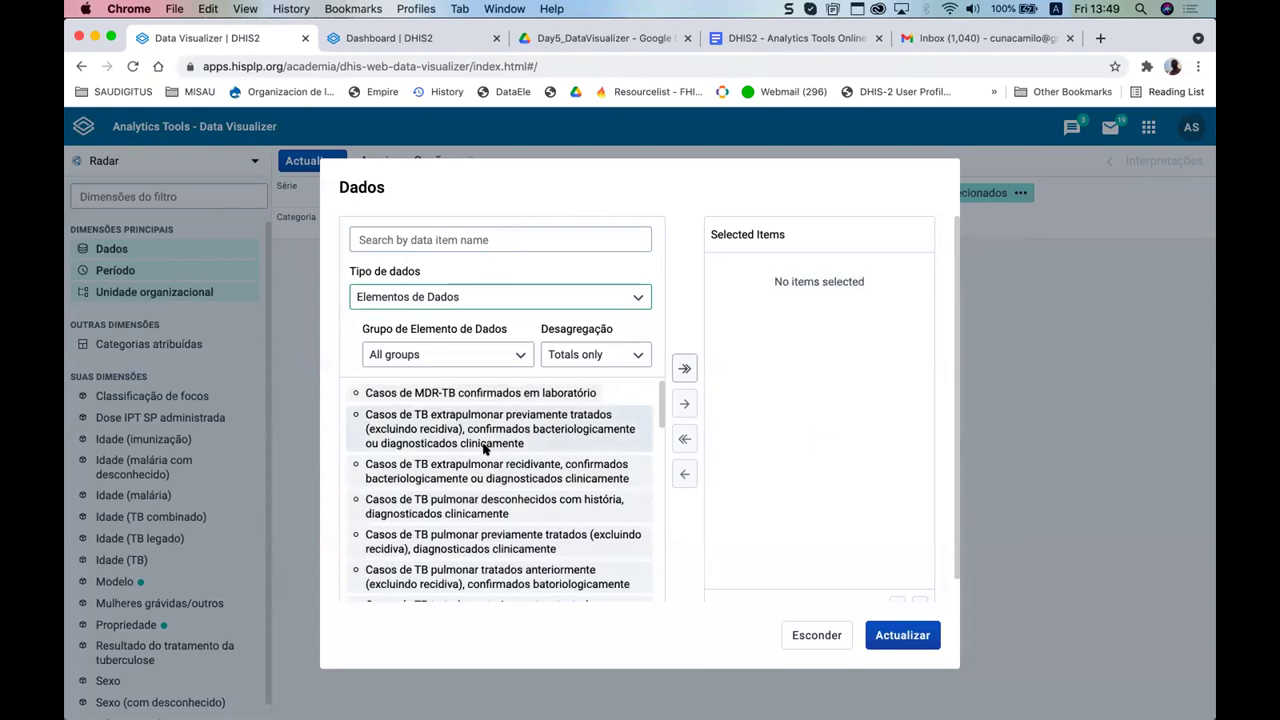
{"action": "left_click", "coordinate": [418, 354]}
{"action": "scroll", "coordinate": [428, 432], "scroll_direction": "down", "scroll_amount": 5}
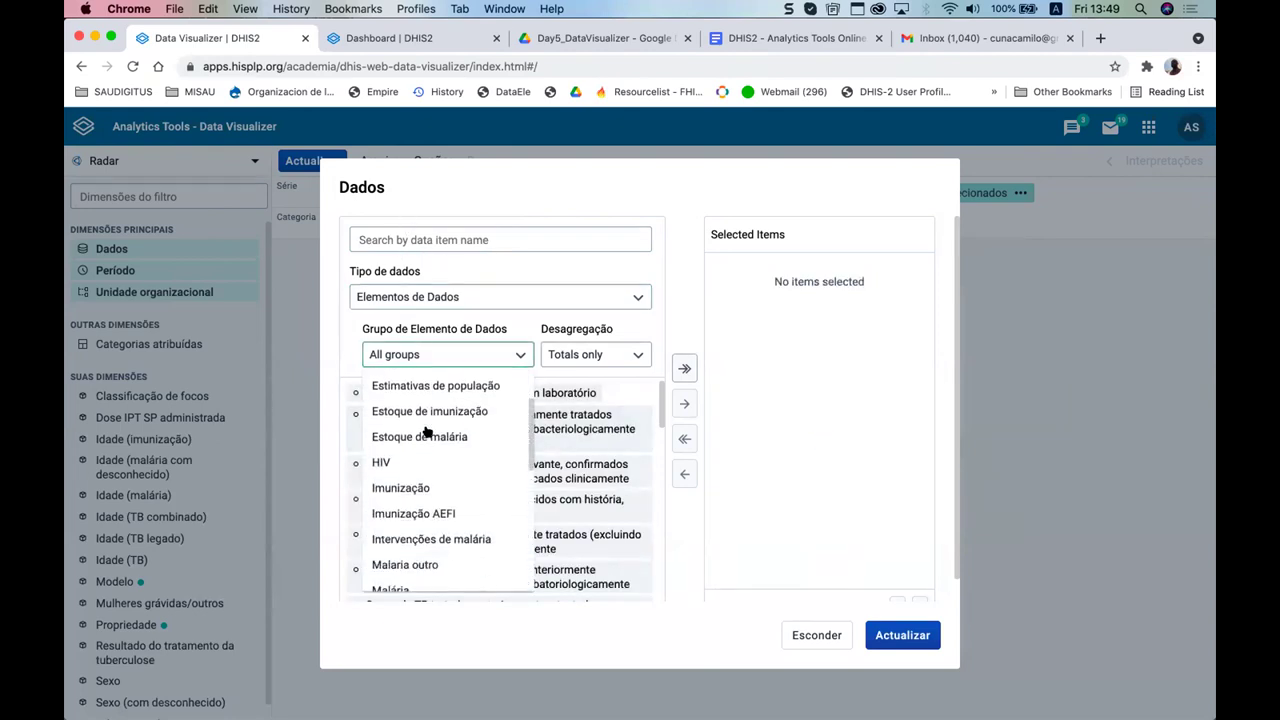
{"action": "scroll", "coordinate": [413, 414], "scroll_direction": "down", "scroll_amount": 2}
{"action": "left_click", "coordinate": [413, 405]}
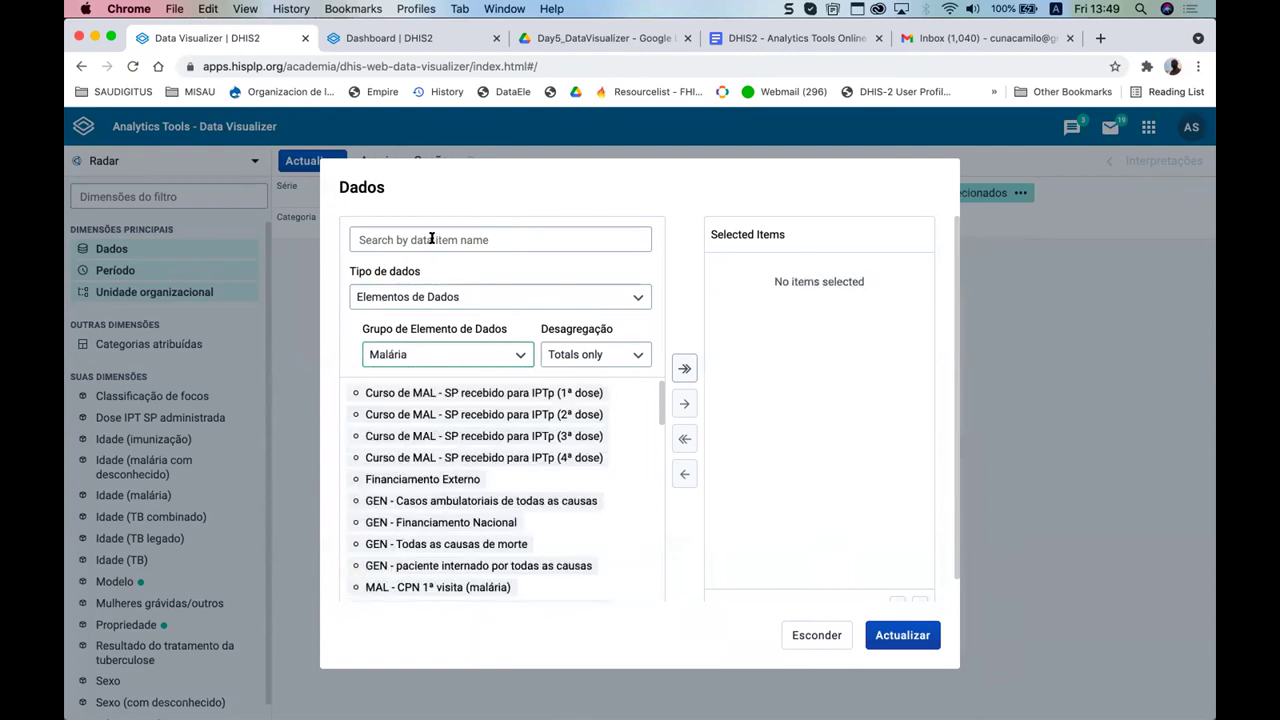
- Search the data items for "Casos de M" and add MAL - Casos de malária classificados to the selection
{"action": "left_click", "coordinate": [432, 239]}
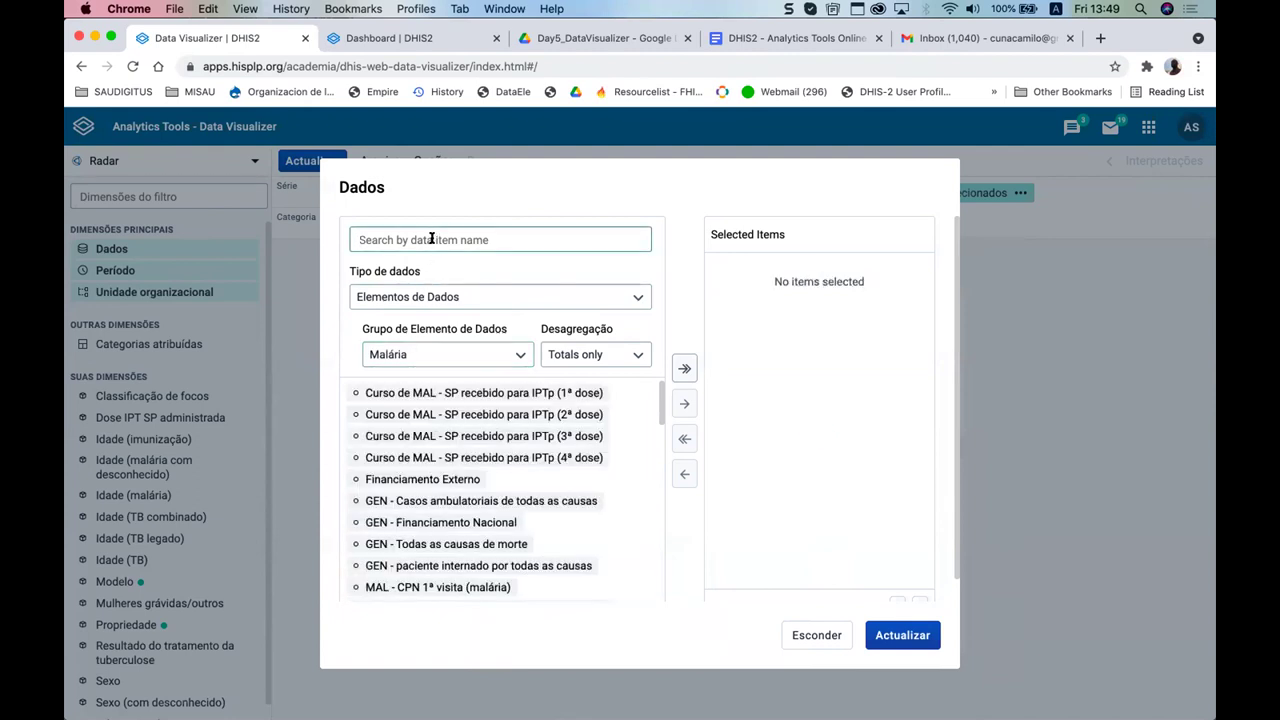
{"action": "type", "text": "Casos de "}
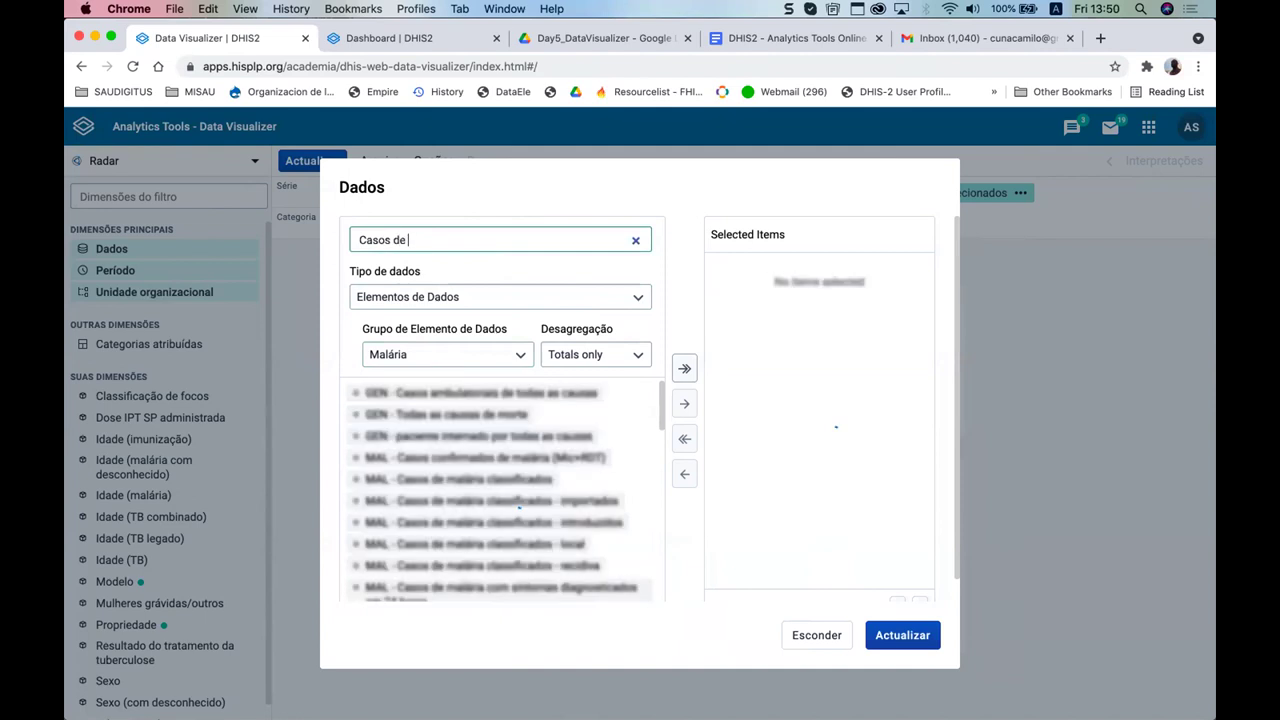
{"action": "type", "text": "Mala"}
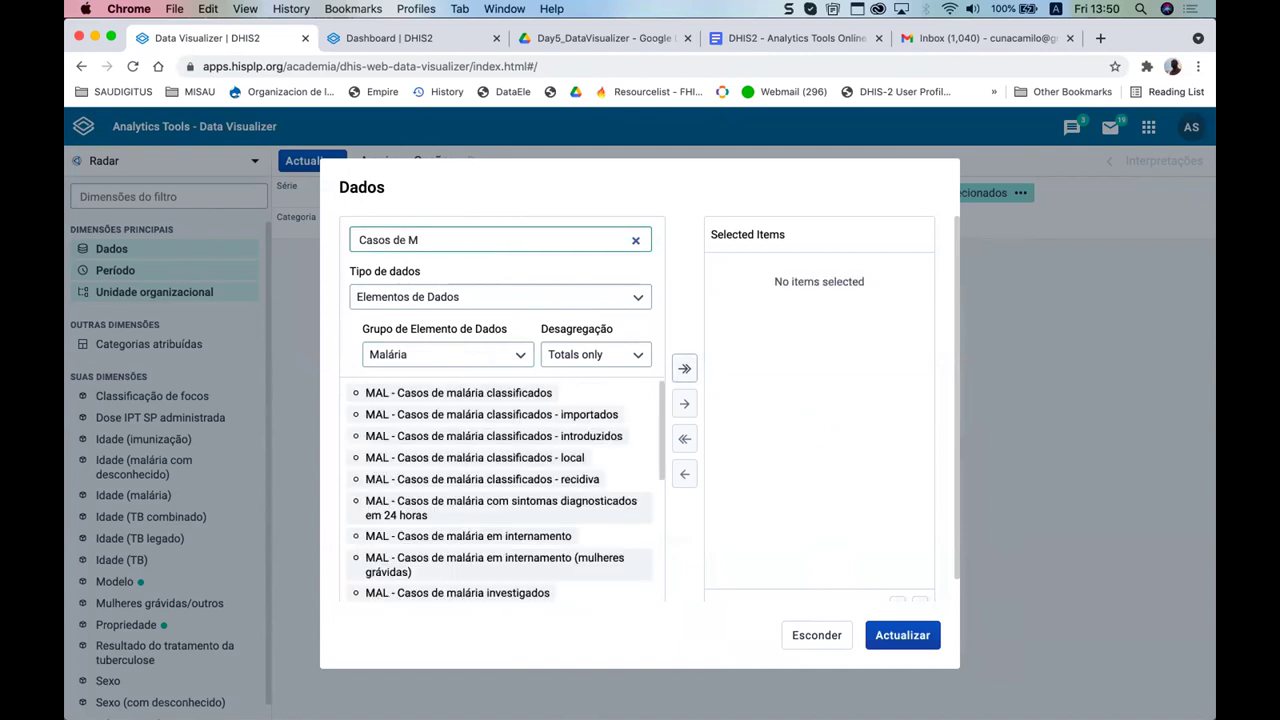
{"action": "double_click", "coordinate": [463, 394]}
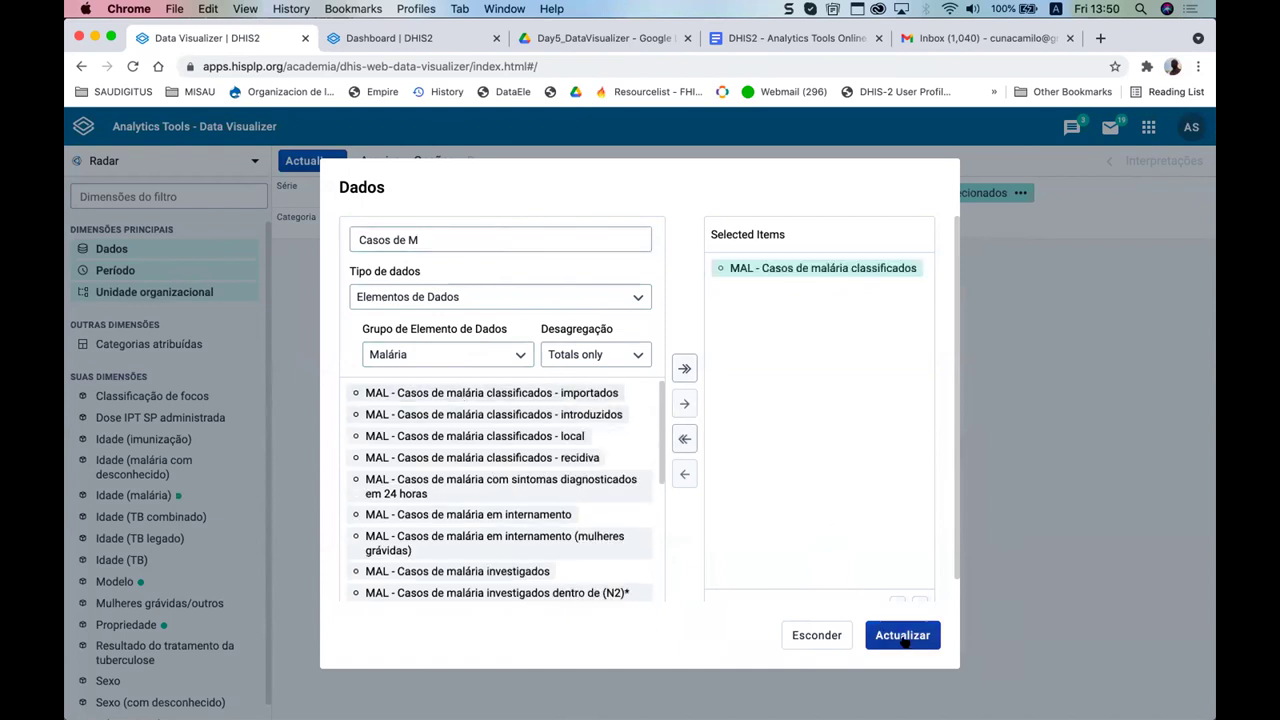
{"action": "left_click", "coordinate": [827, 637]}
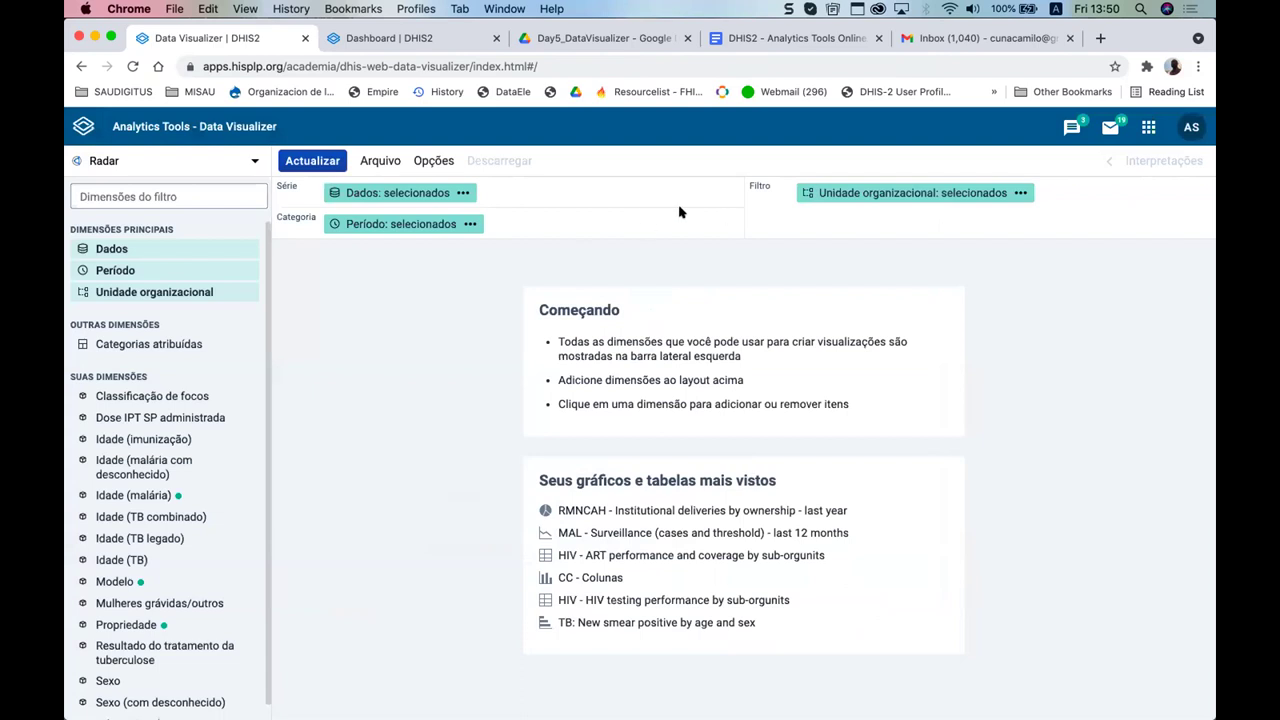
- List the fixed Anualmente periods for the chart's category and set the year to 2018
{"action": "mouse_move", "coordinate": [432, 218]}
{"action": "mouse_move", "coordinate": [356, 230]}
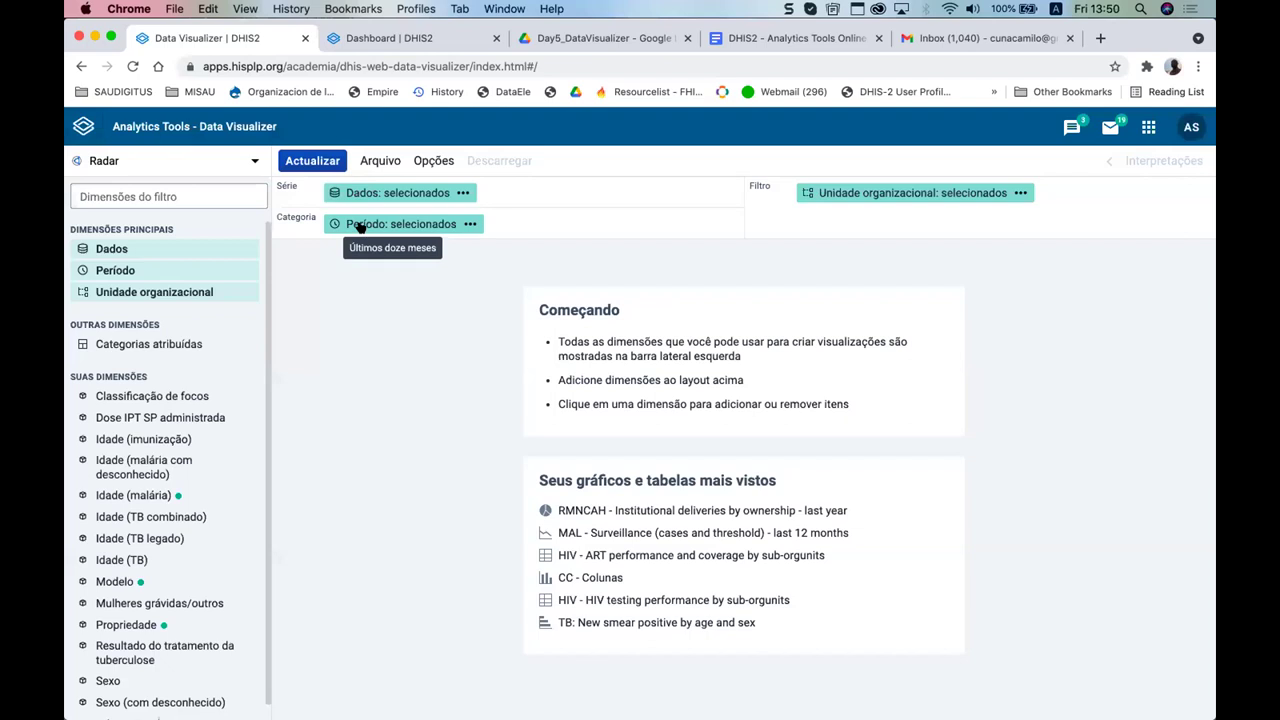
{"action": "left_click", "coordinate": [360, 227]}
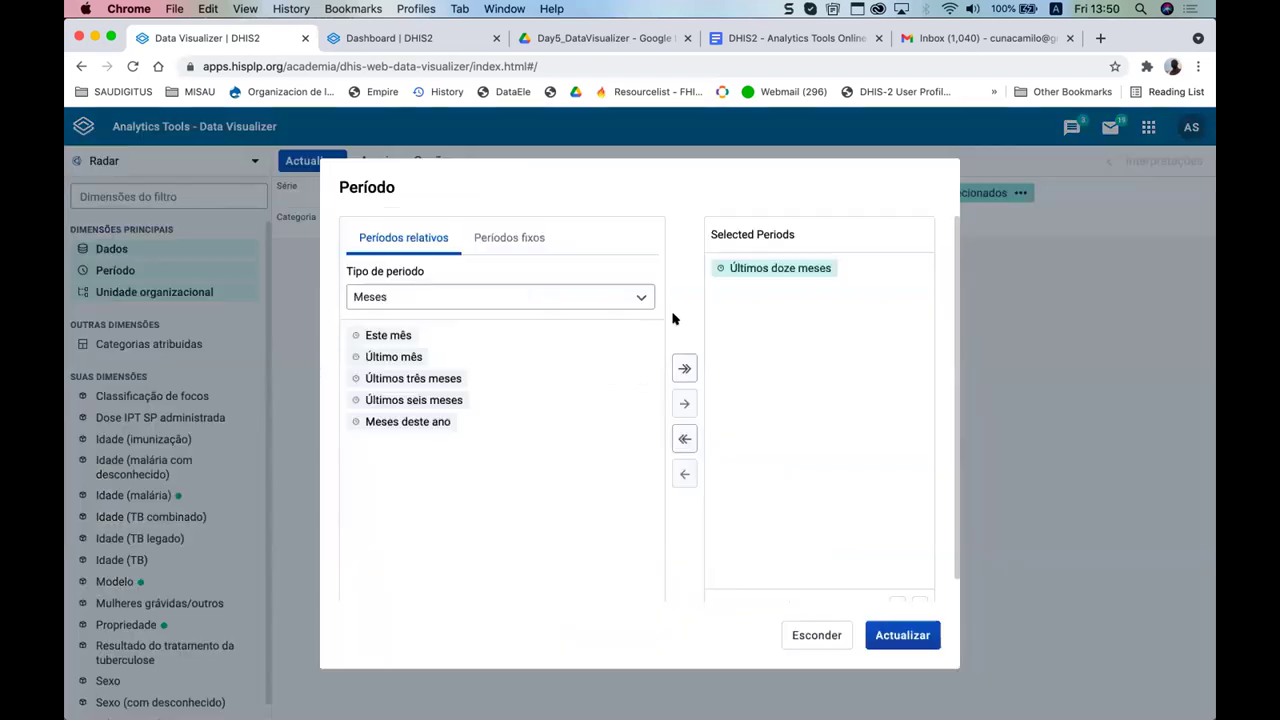
{"action": "left_click", "coordinate": [512, 242]}
{"action": "left_click", "coordinate": [417, 300]}
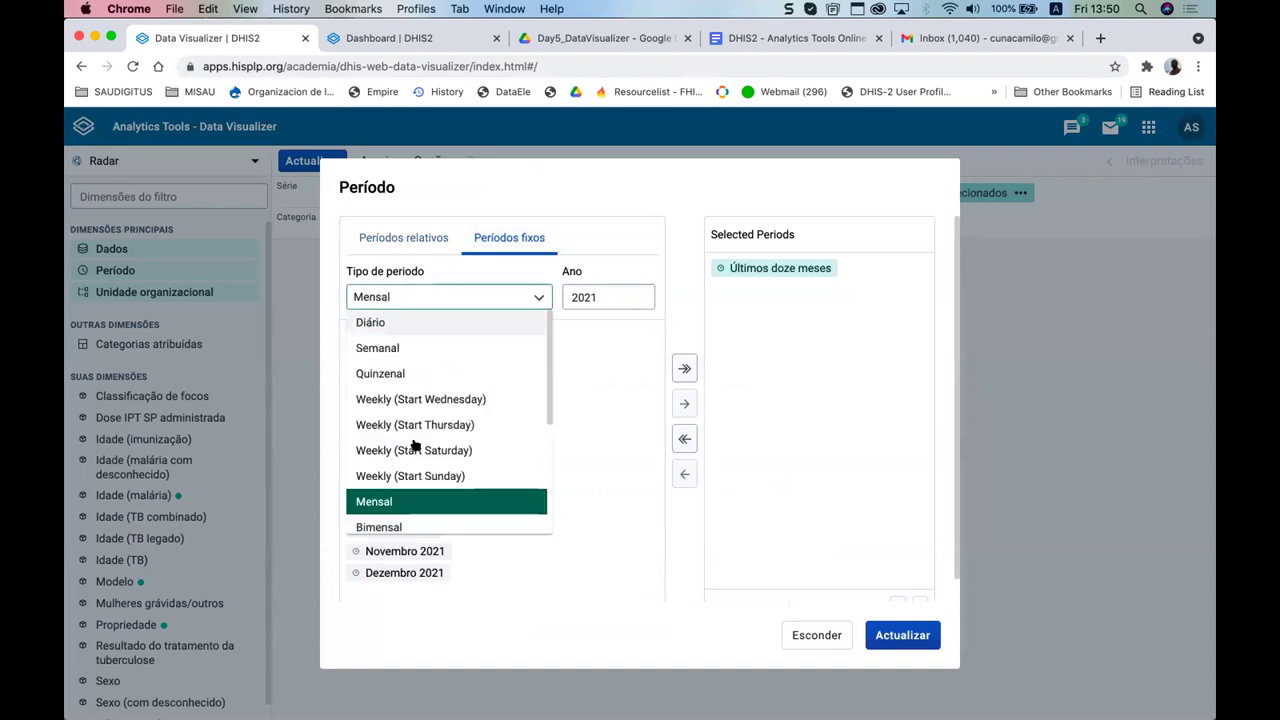
{"action": "scroll", "coordinate": [415, 445], "scroll_direction": "down", "scroll_amount": 2}
{"action": "left_click", "coordinate": [385, 602]}
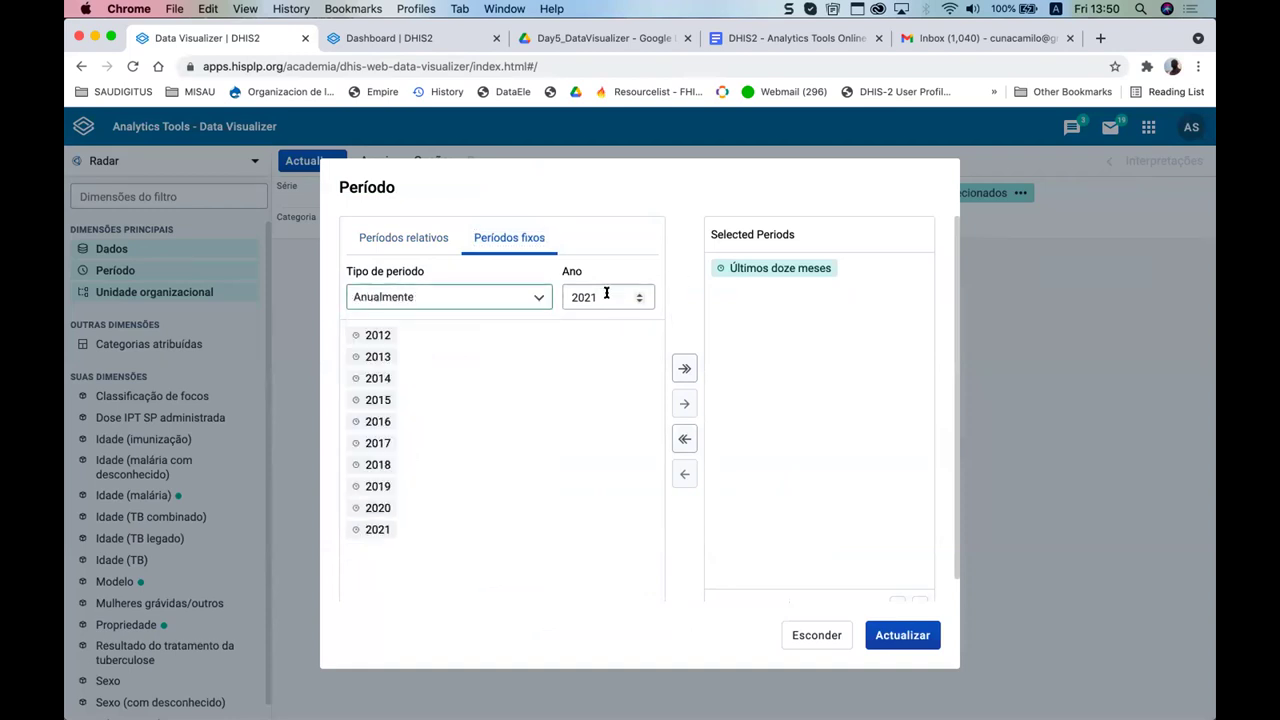
{"action": "left_click", "coordinate": [639, 301]}
{"action": "left_click", "coordinate": [639, 301]}
{"action": "left_click", "coordinate": [639, 301]}
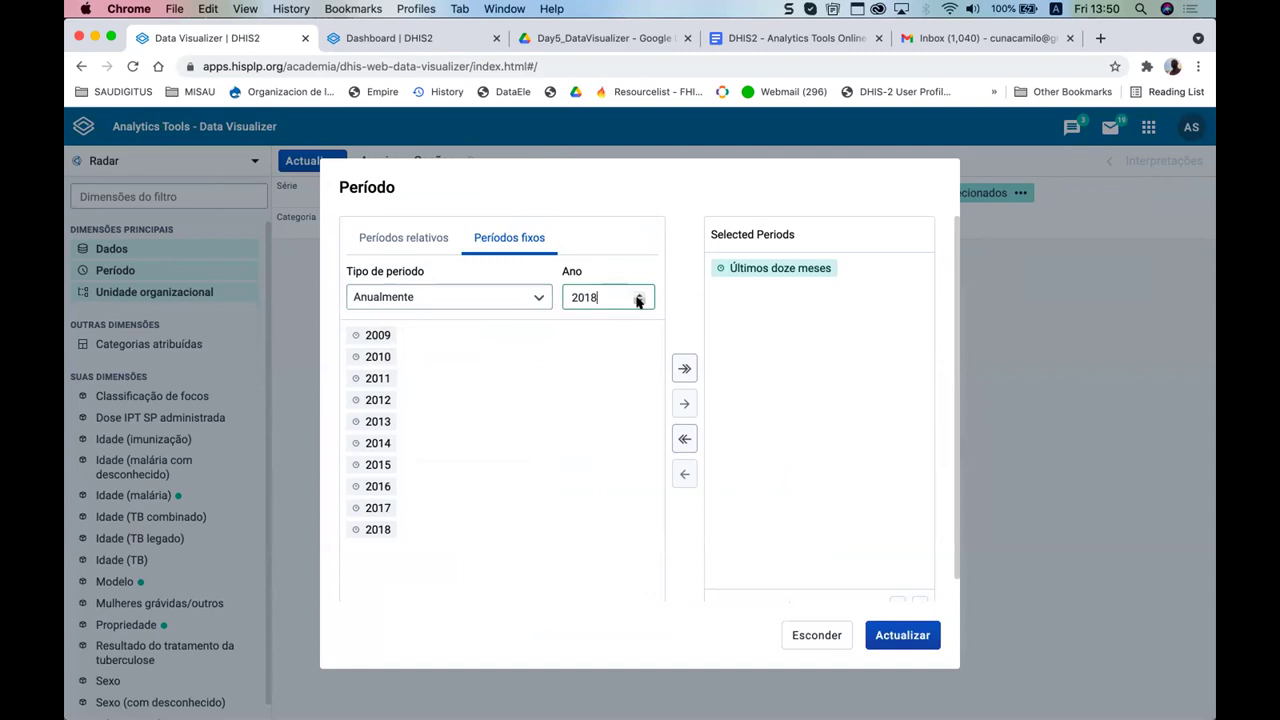
- Change the period type to Mensal and replace Últimos doze meses with all months from Janeiro to Dezembro 2018
{"action": "left_click", "coordinate": [540, 297]}
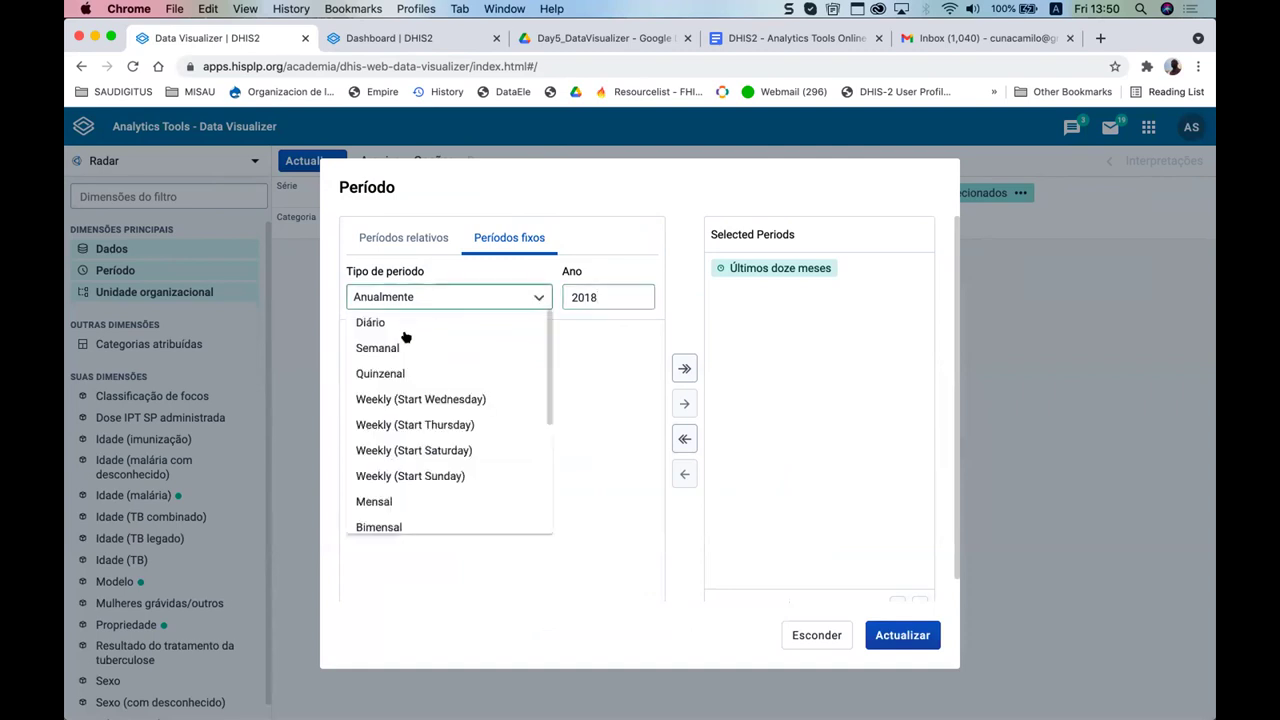
{"action": "scroll", "coordinate": [400, 450], "scroll_direction": "down", "scroll_amount": 3}
{"action": "left_click", "coordinate": [400, 364]}
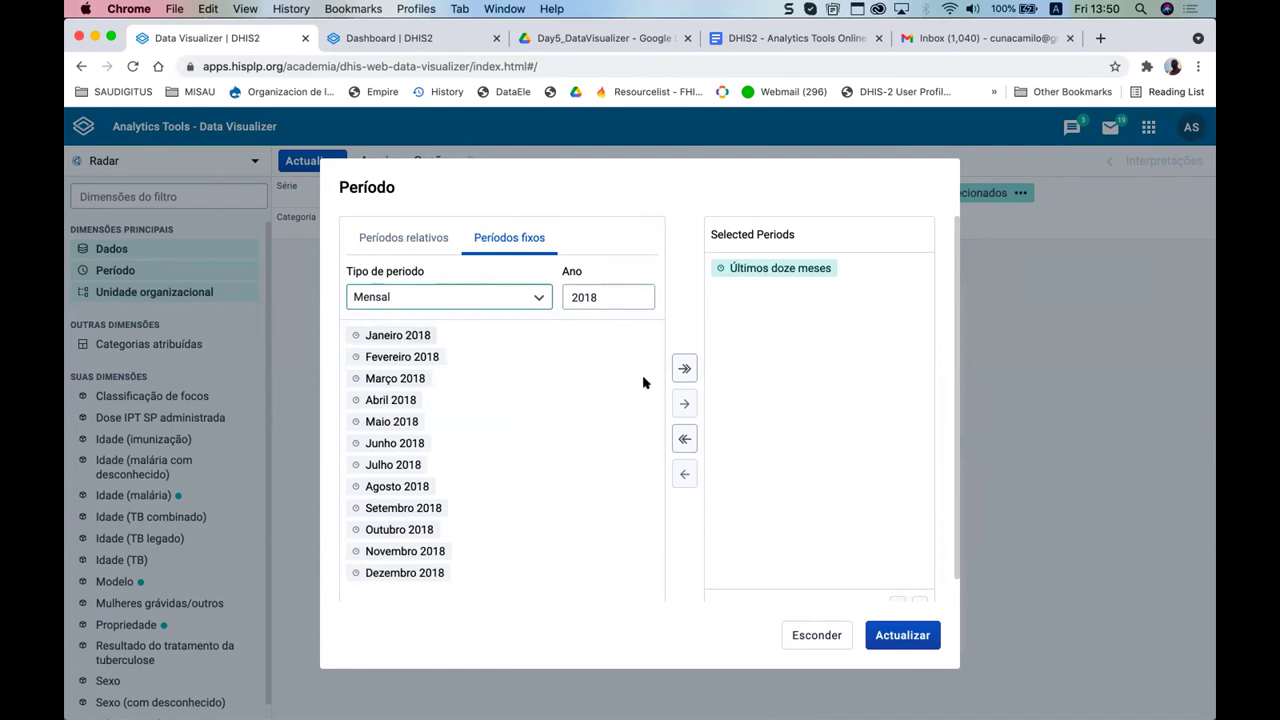
{"action": "left_click", "coordinate": [752, 274]}
{"action": "double_click", "coordinate": [752, 274]}
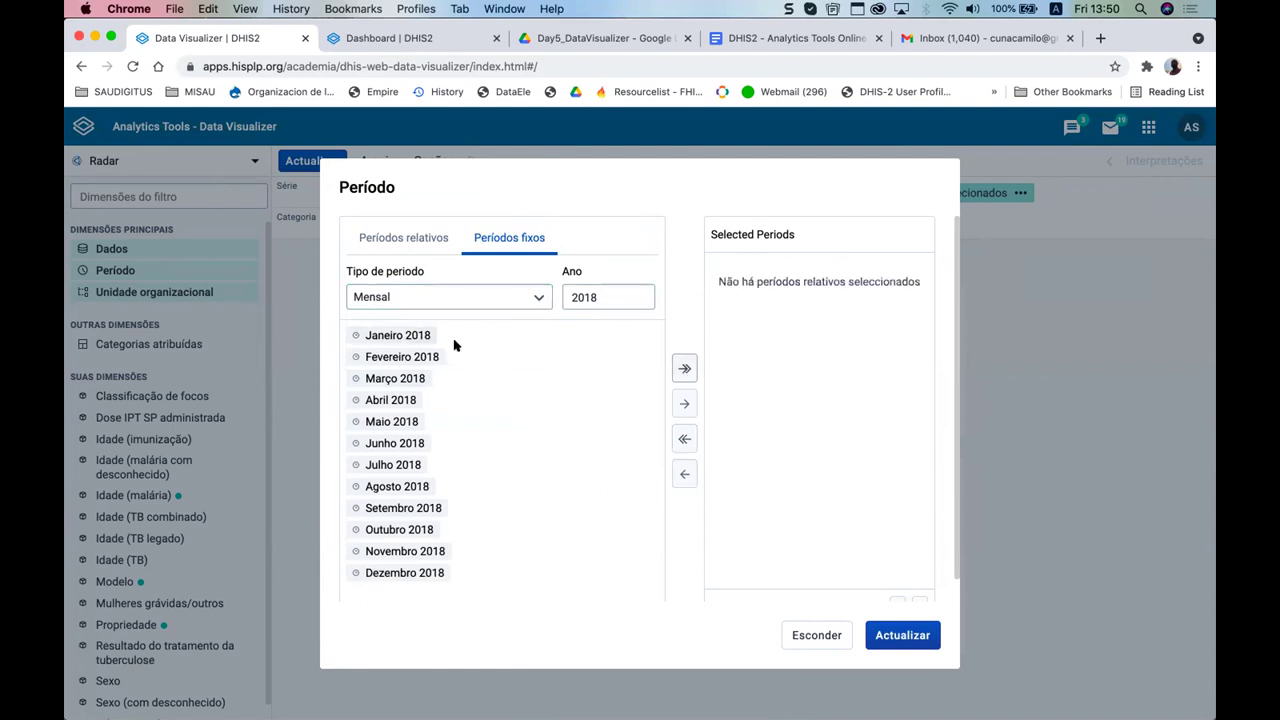
{"action": "left_click", "coordinate": [686, 366]}
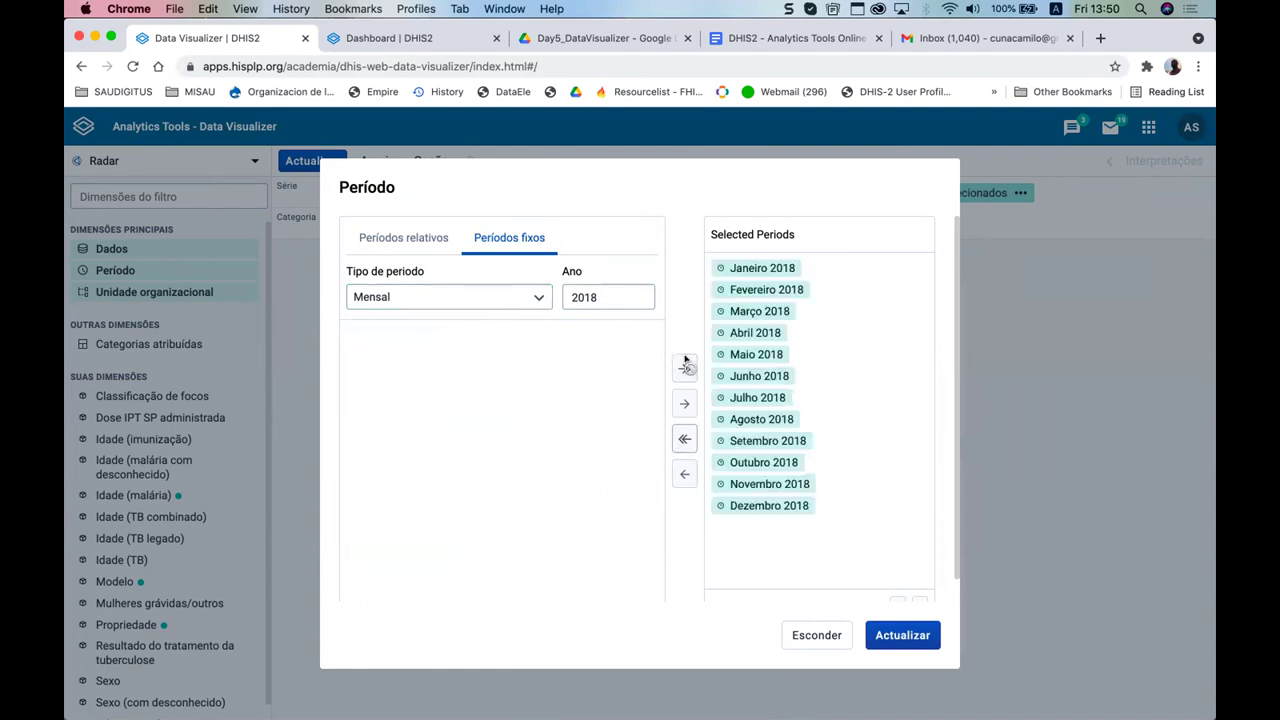
{"action": "left_click", "coordinate": [815, 630]}
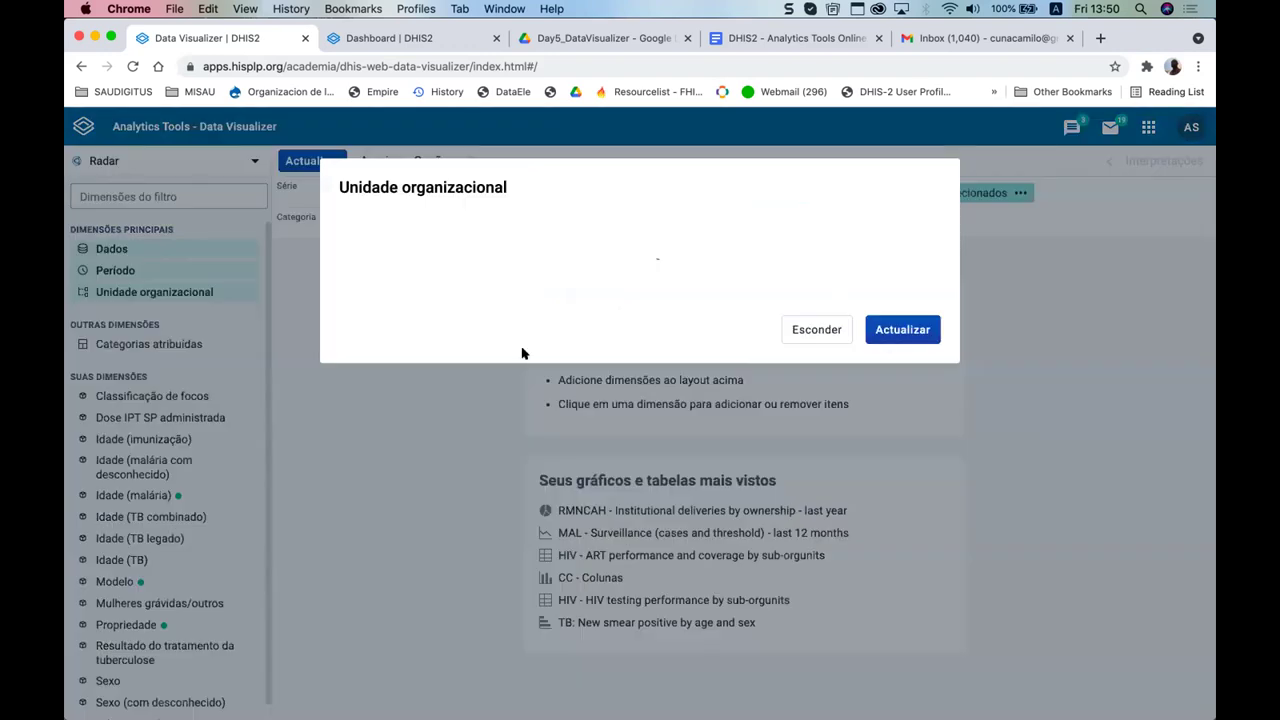
- Add Região Animal to the organisation units alongside Trainingland and update the radar chart
{"action": "left_click", "coordinate": [381, 300]}
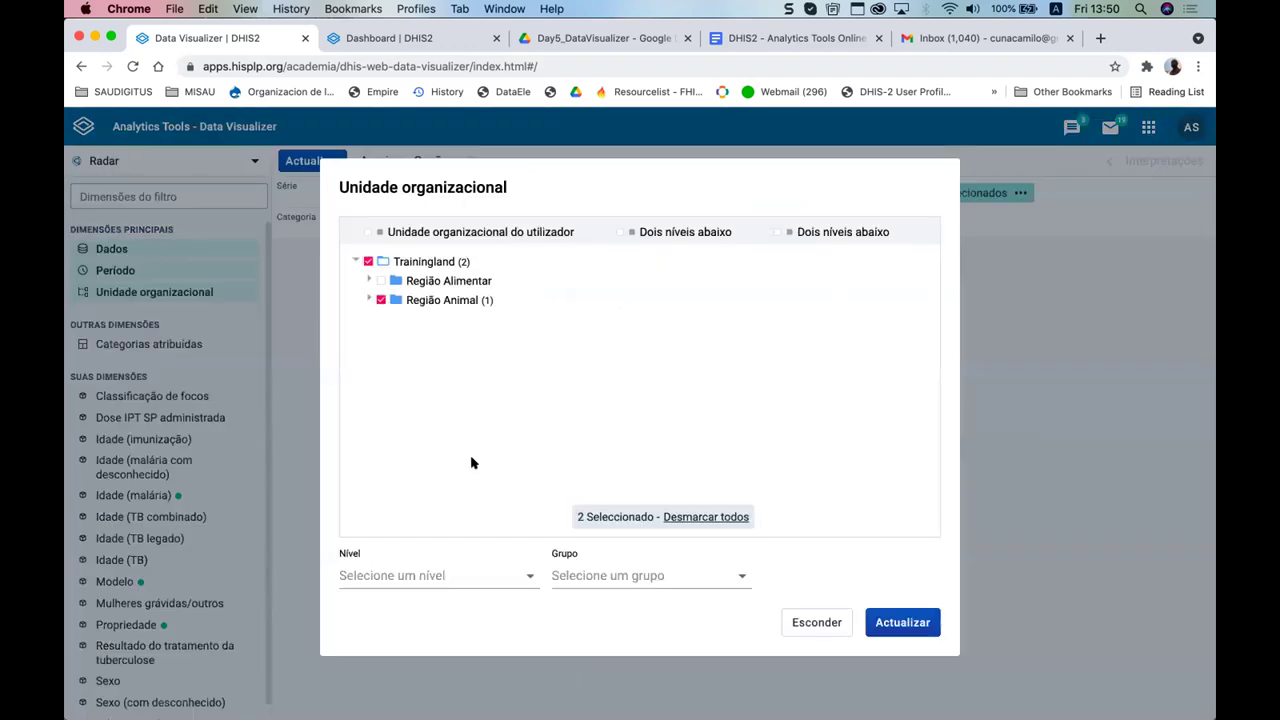
{"action": "left_click", "coordinate": [893, 624]}
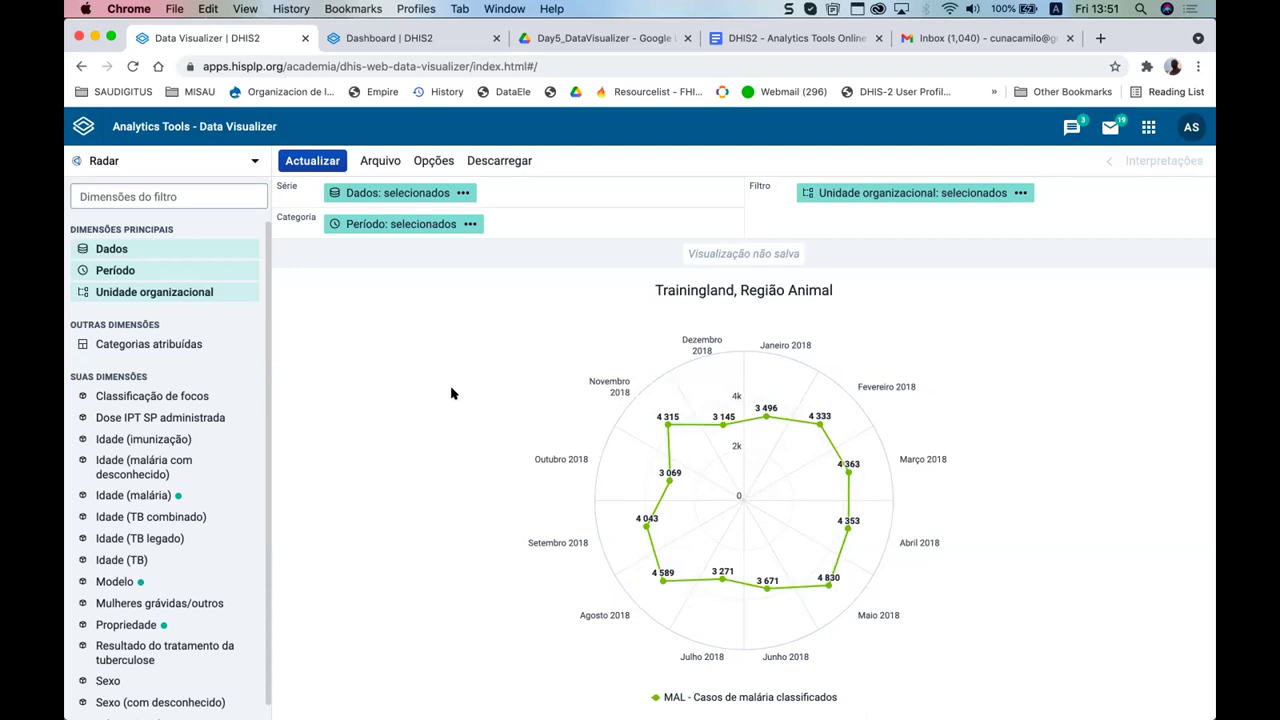
- Add Idade (malária) as the series with 0-4 anos, 5-14 anos and 15+ anos in that order, and update the chart
{"action": "scroll", "coordinate": [156, 645], "scroll_direction": "down", "scroll_amount": 1}
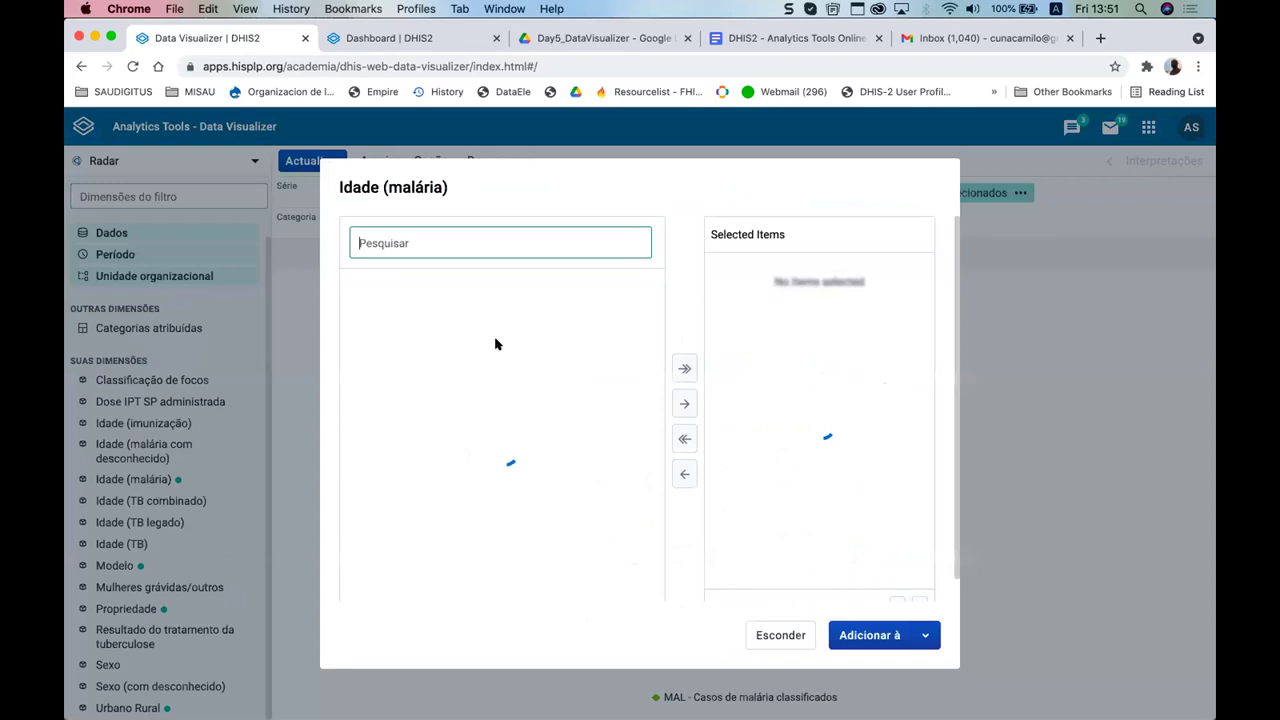
{"action": "double_click", "coordinate": [386, 283]}
{"action": "double_click", "coordinate": [386, 283]}
{"action": "double_click", "coordinate": [745, 289]}
{"action": "double_click", "coordinate": [387, 283]}
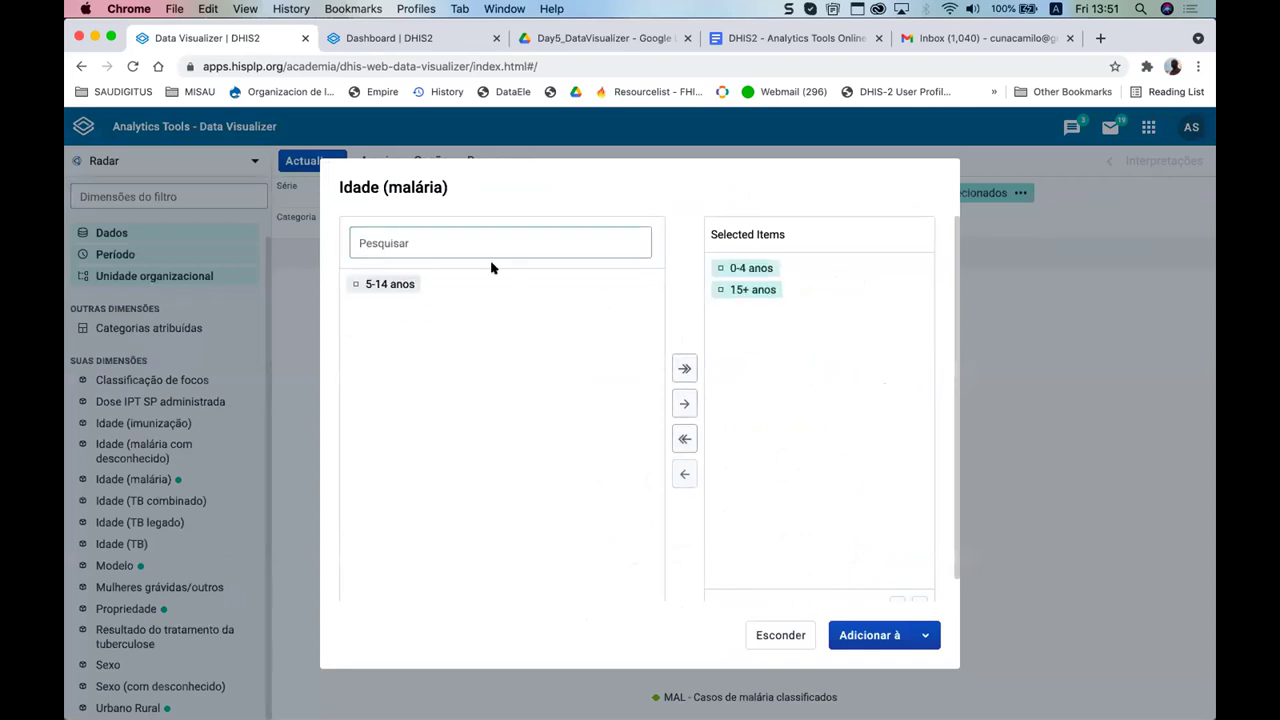
{"action": "double_click", "coordinate": [745, 289]}
{"action": "double_click", "coordinate": [389, 305]}
{"action": "left_click", "coordinate": [684, 368]}
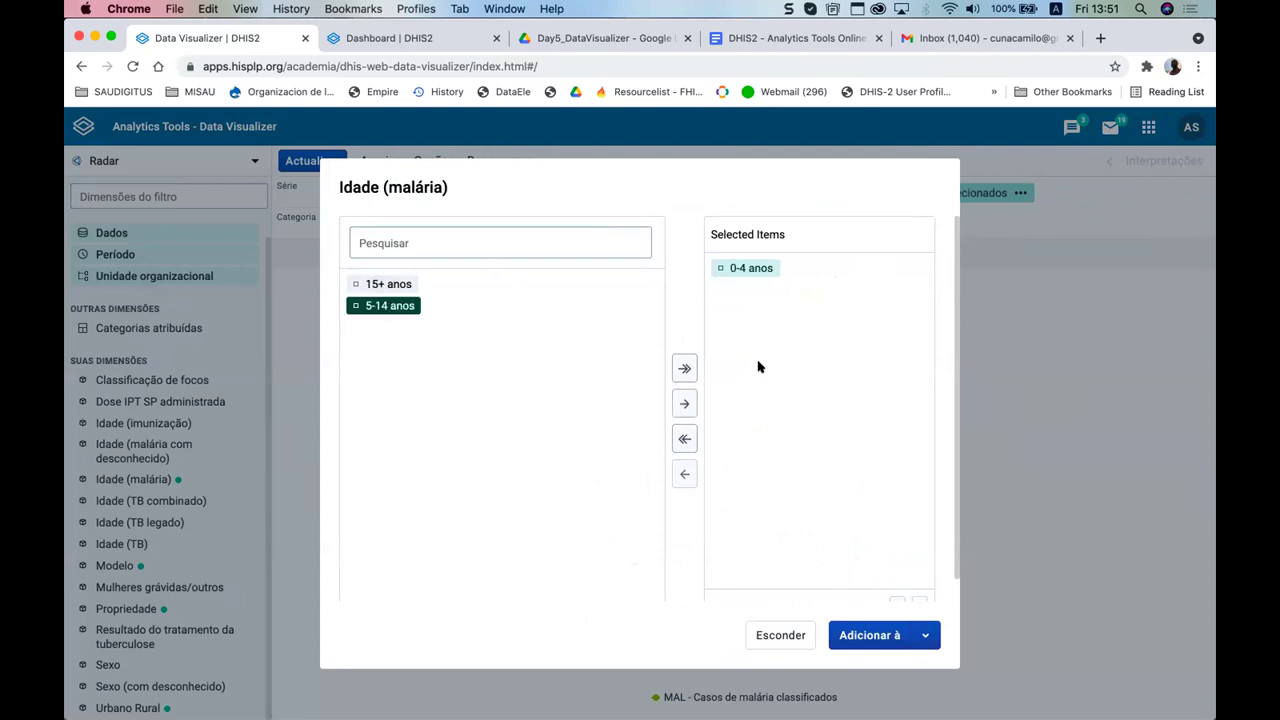
{"action": "left_click", "coordinate": [866, 636]}
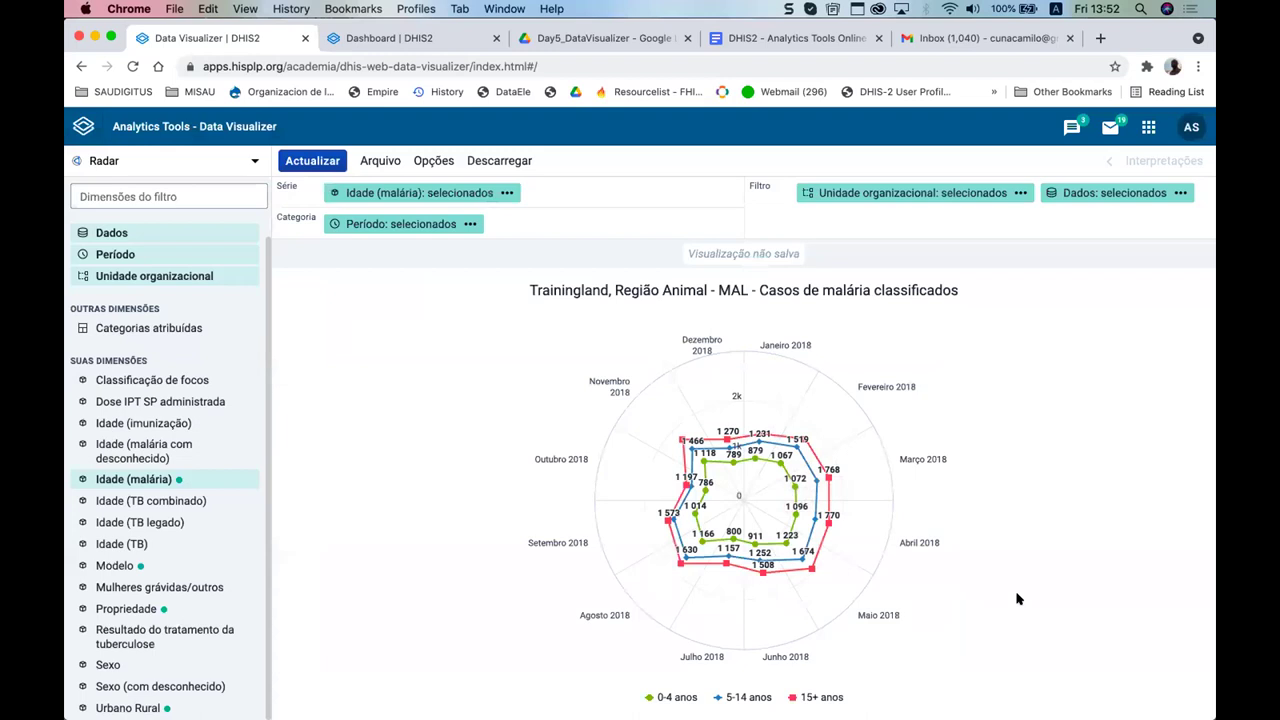
- Hide the 5-14 anos and 15+ anos series so the radar chart plots only 0-4 anos
{"action": "scroll", "coordinate": [1017, 598], "scroll_direction": "up", "scroll_amount": 3}
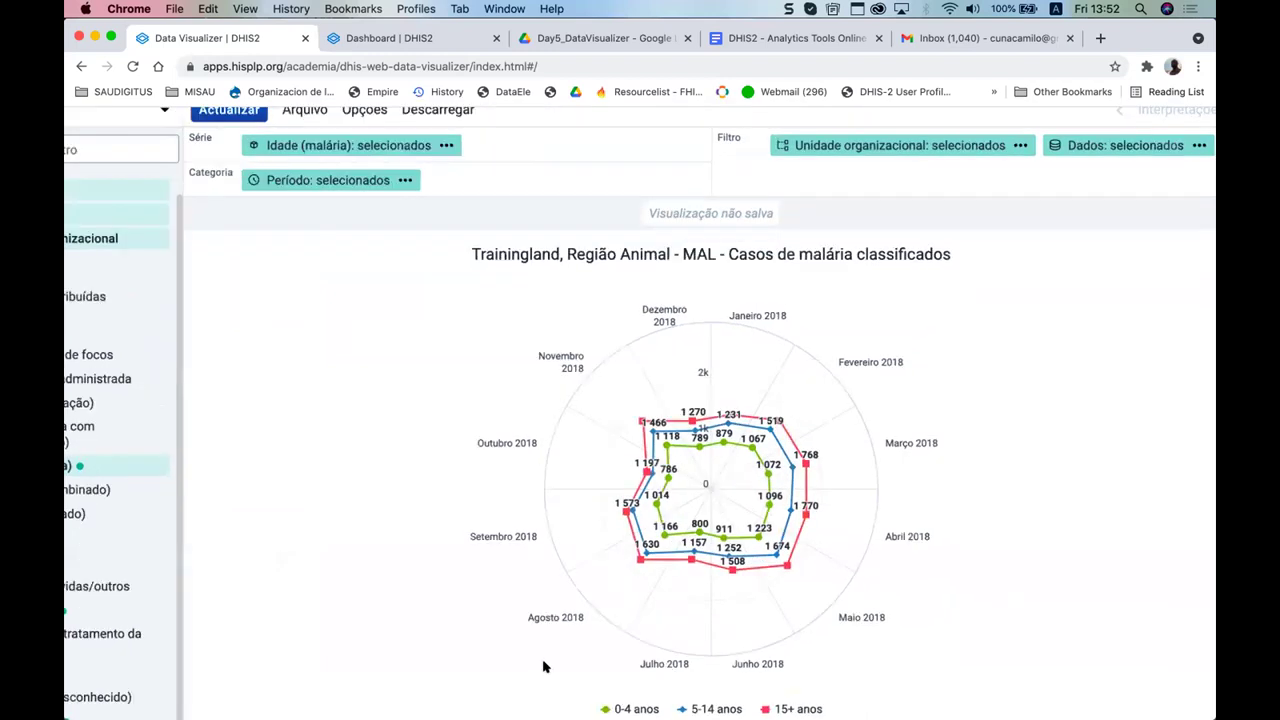
{"action": "scroll", "coordinate": [546, 663], "scroll_direction": "up", "scroll_amount": 3}
{"action": "left_click", "coordinate": [673, 691]}
{"action": "left_click", "coordinate": [757, 691]}
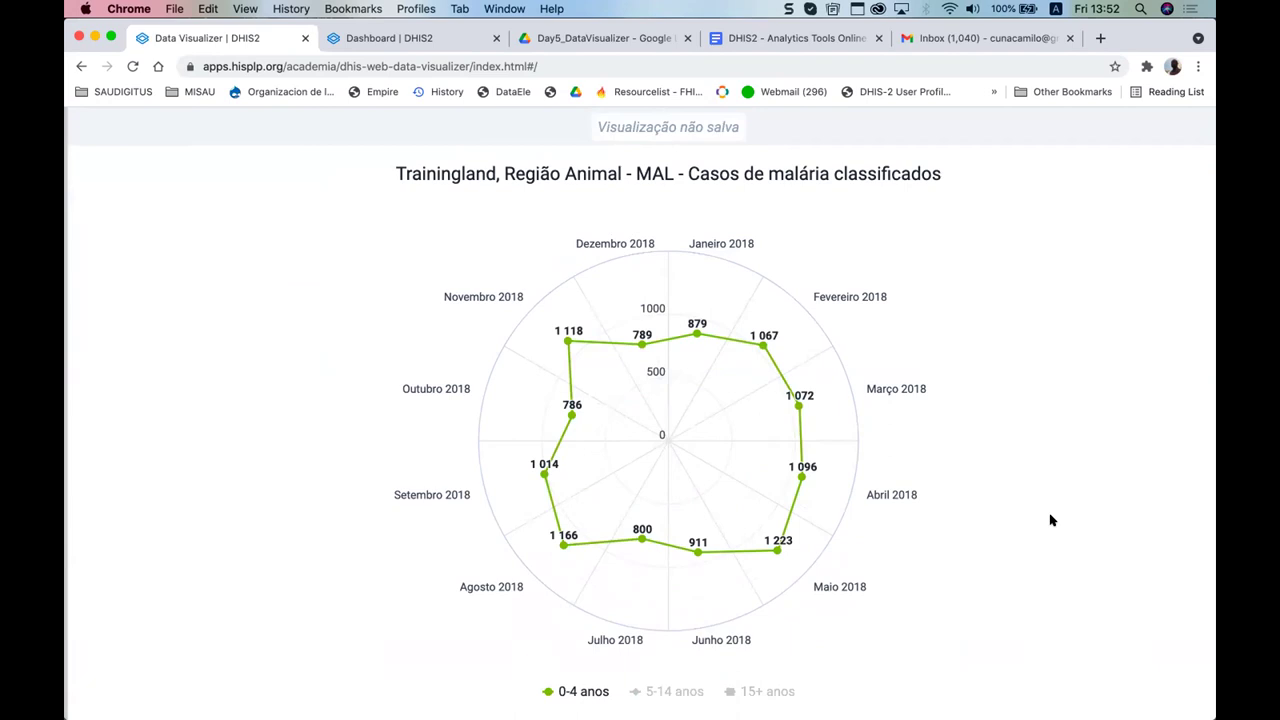
- Show the 5-14 anos and 15+ anos series again alongside 0-4 anos in the radar chart
{"action": "mouse_move", "coordinate": [697, 333]}
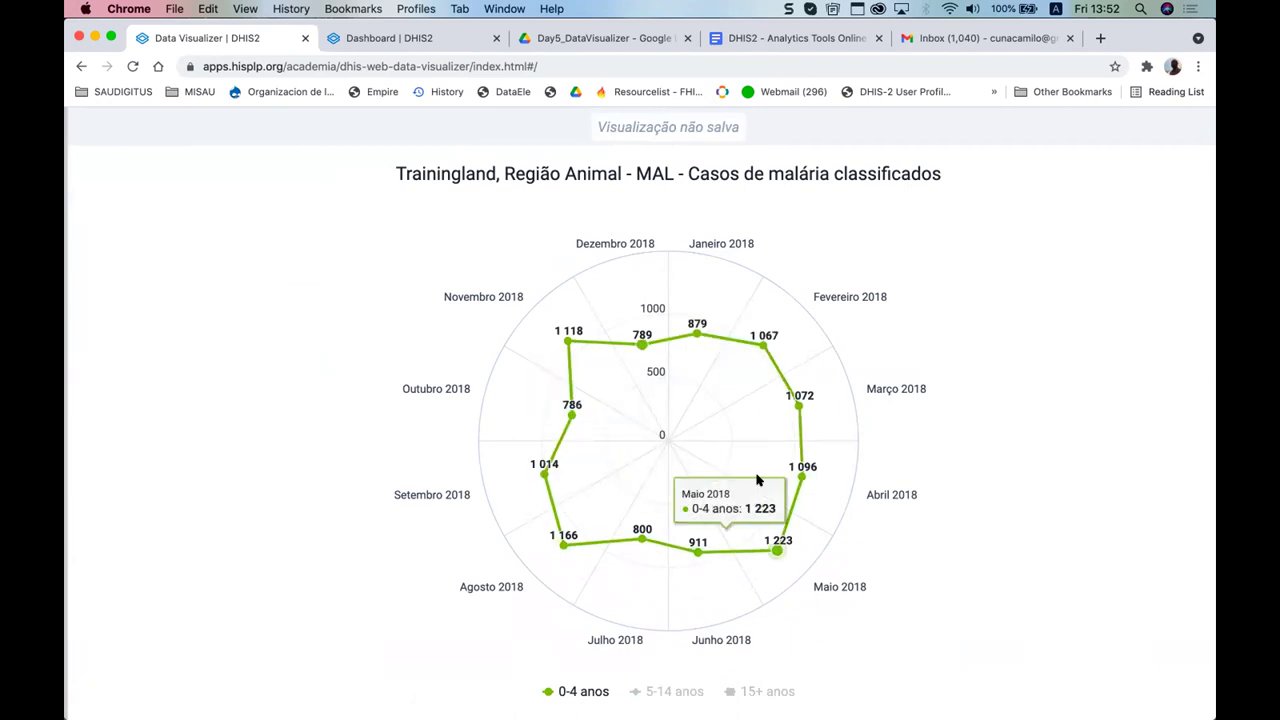
{"action": "mouse_move", "coordinate": [648, 693]}
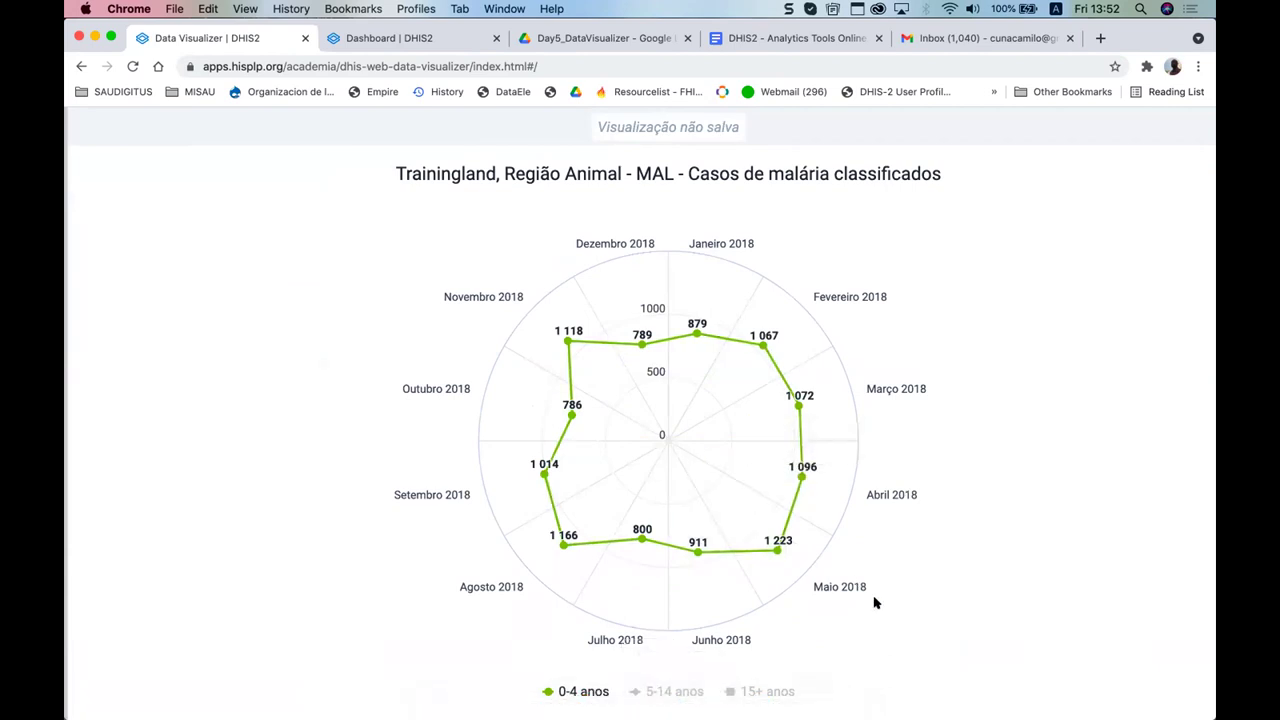
{"action": "left_click", "coordinate": [674, 691]}
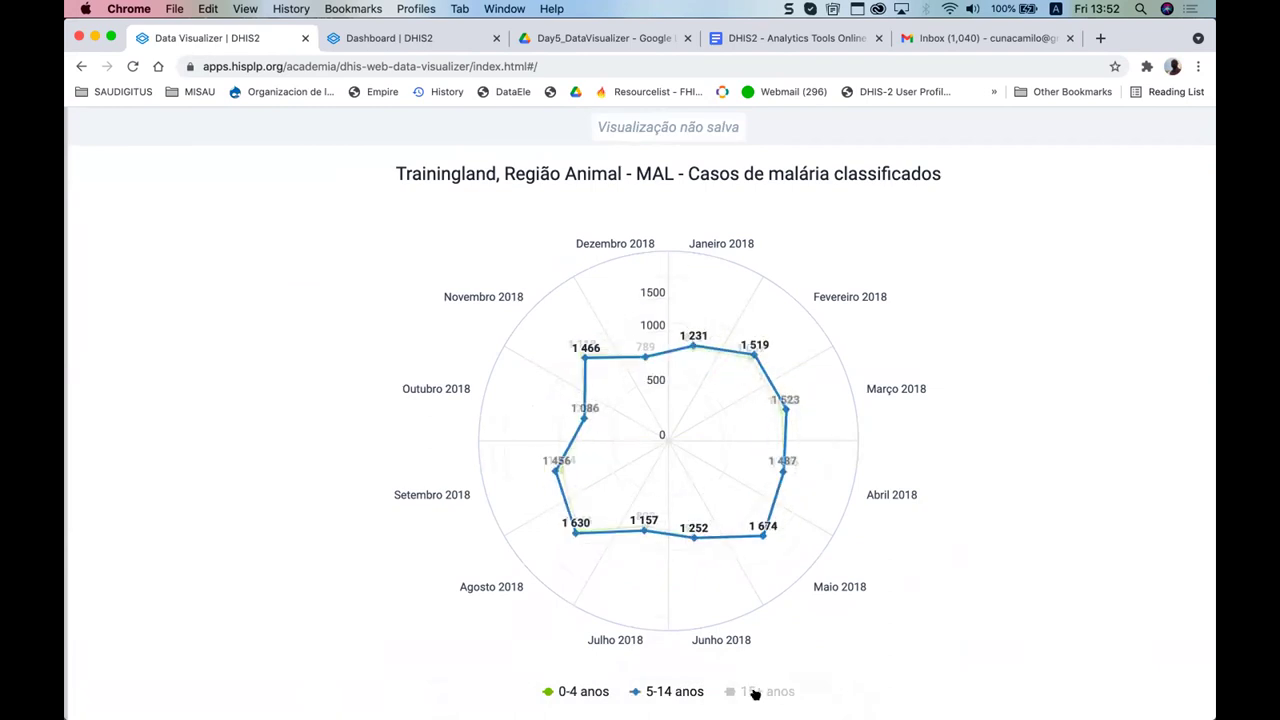
{"action": "left_click", "coordinate": [755, 691]}
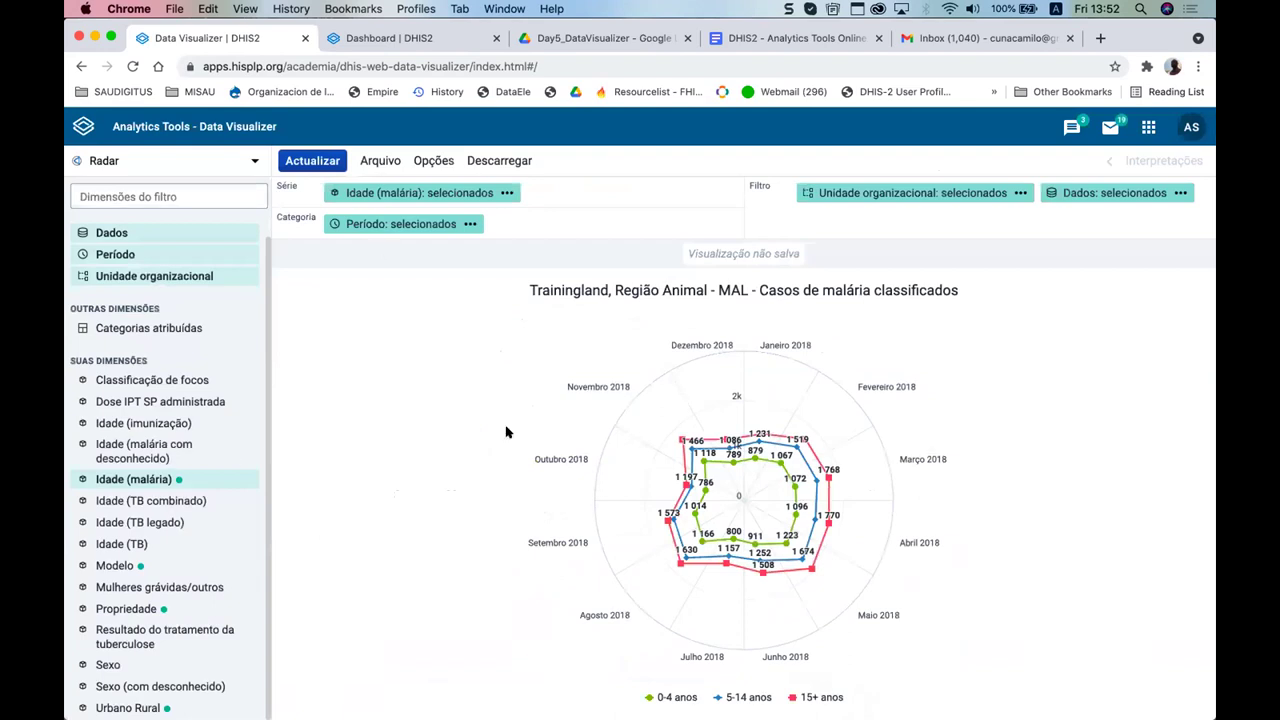
- Make Unidade organizacional the chart's category dimension and move Período to the filters
{"action": "mouse_move", "coordinate": [733, 462]}
{"action": "left_click_drag", "start_coordinate": [833, 195], "coordinate": [556, 226]}
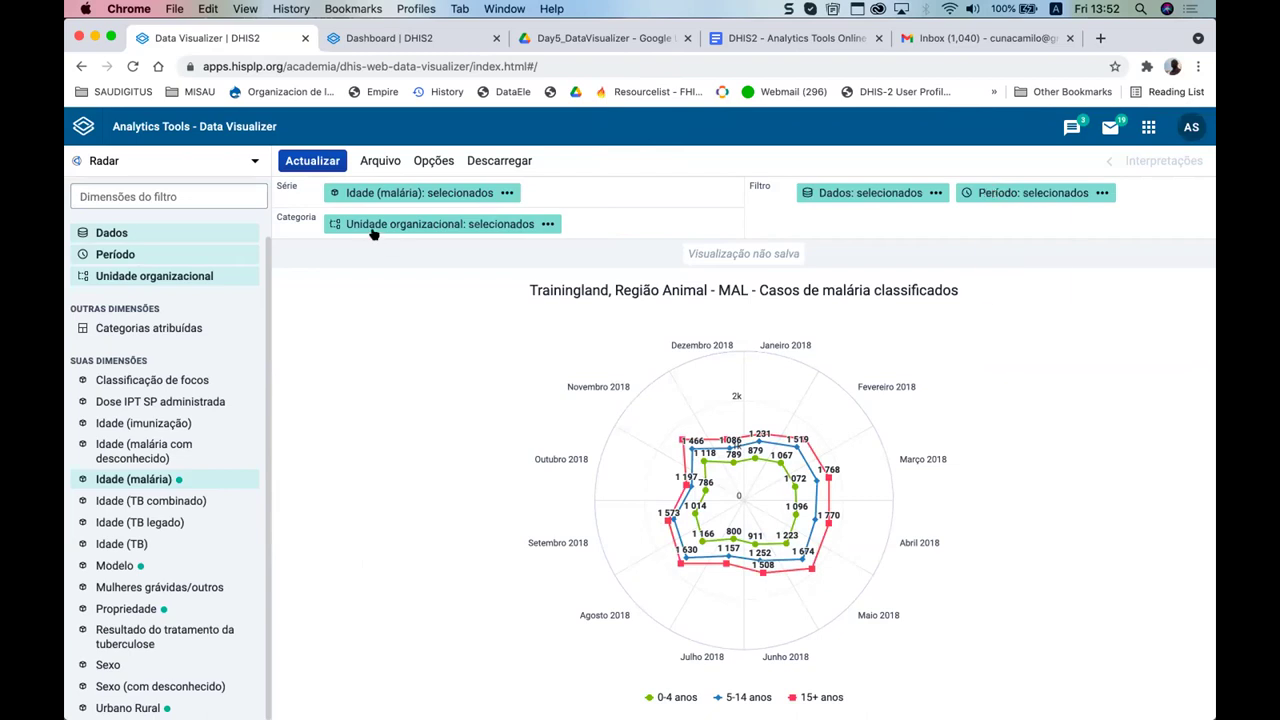
{"action": "left_click_drag", "start_coordinate": [363, 226], "coordinate": [826, 193]}
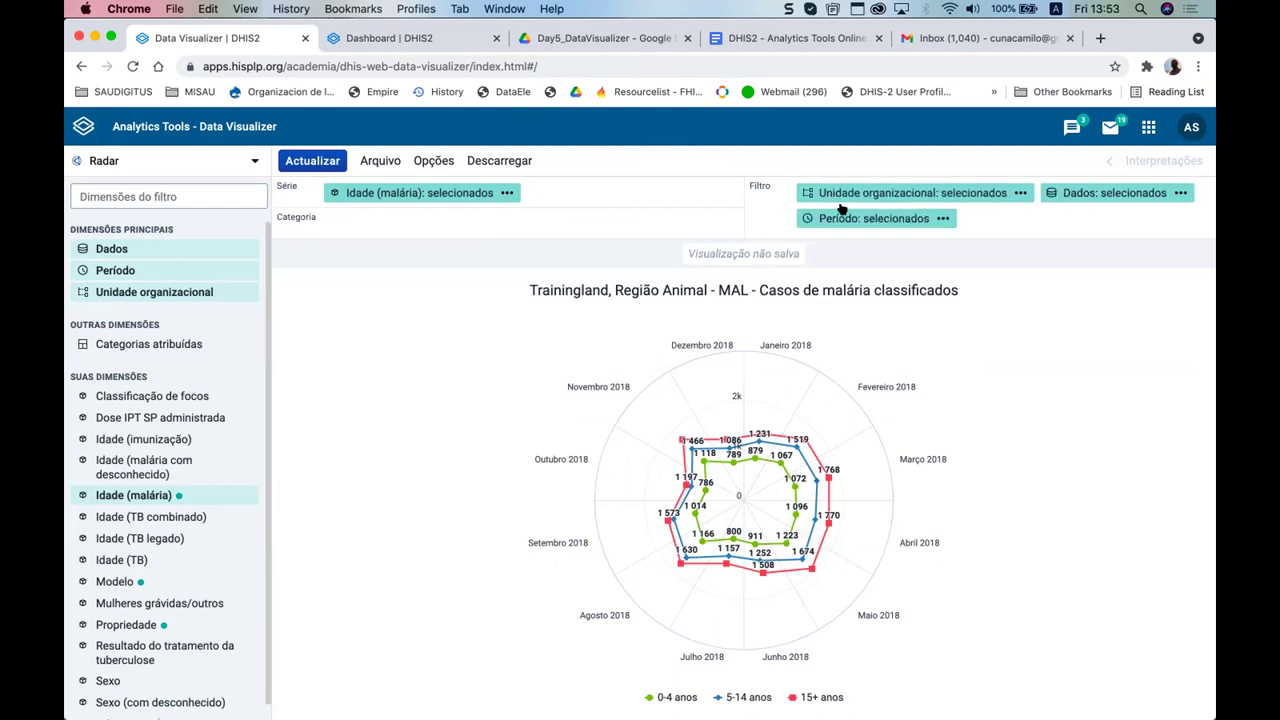
{"action": "left_click_drag", "start_coordinate": [817, 213], "coordinate": [491, 220]}
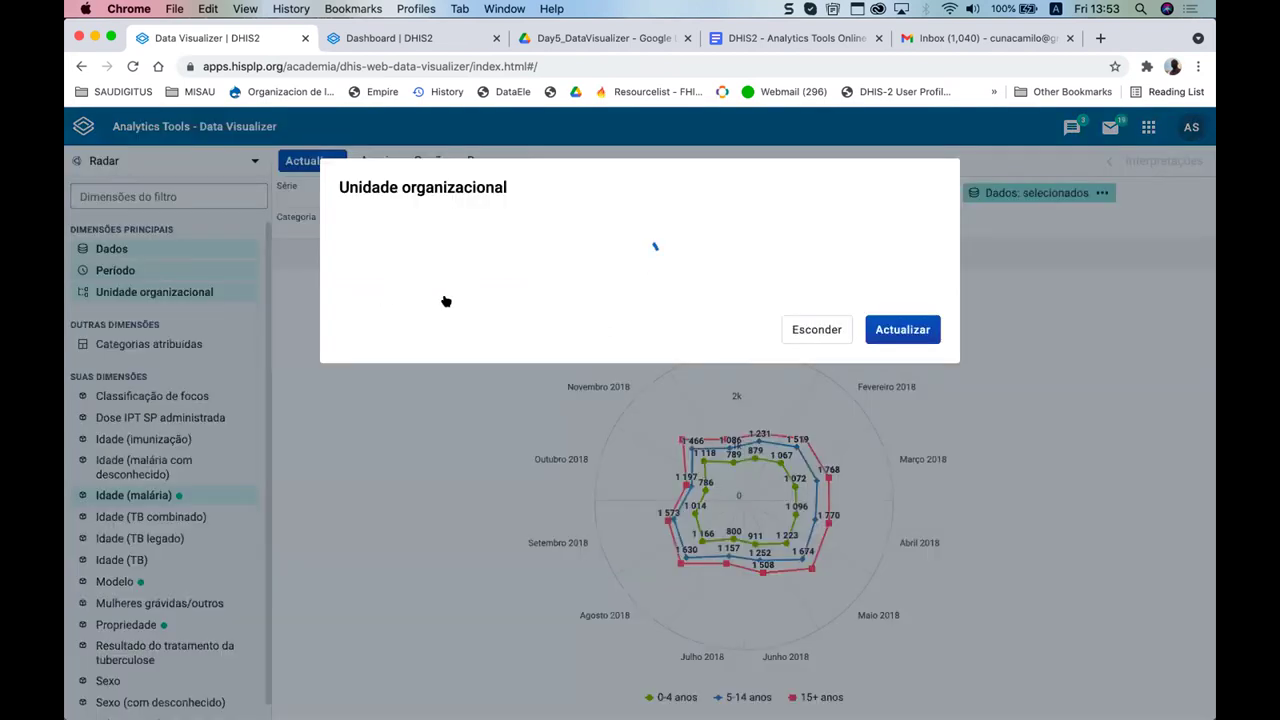
- Deselect Trainingland, keep Região Animal with the level set to Distrito, and update the radar chart
{"action": "left_click", "coordinate": [367, 299]}
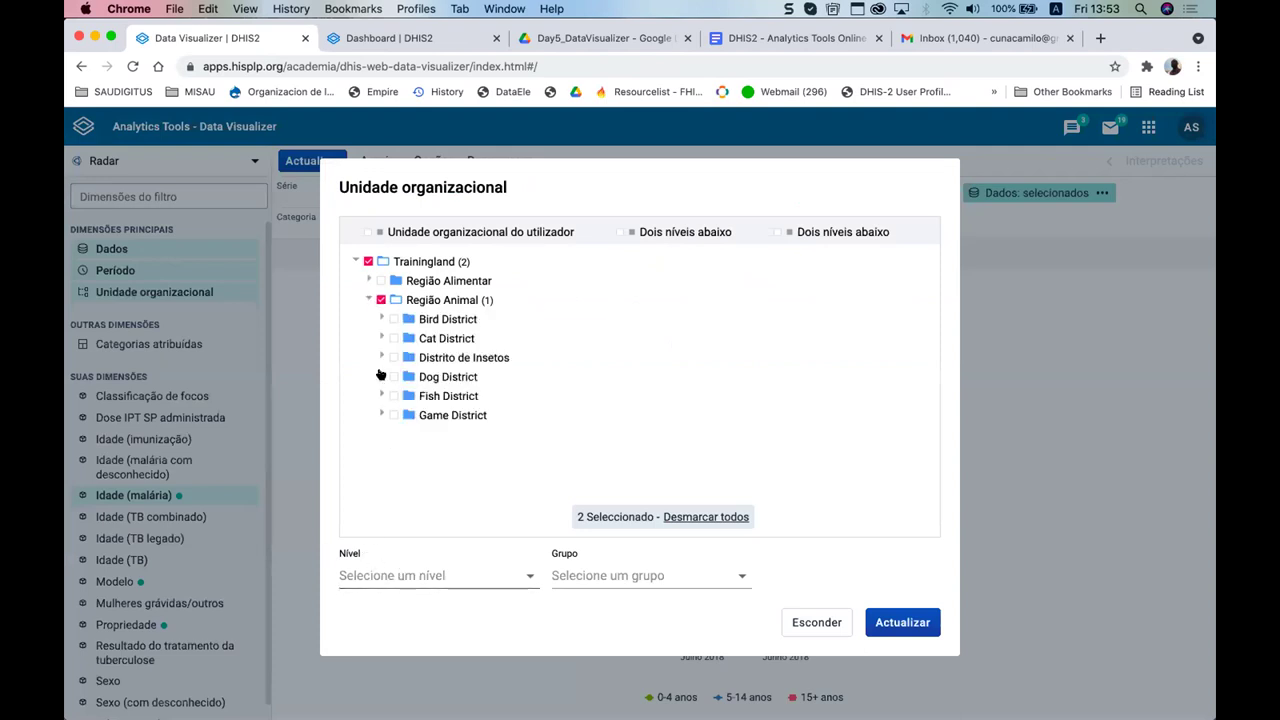
{"action": "left_click", "coordinate": [368, 261]}
{"action": "left_click", "coordinate": [395, 576]}
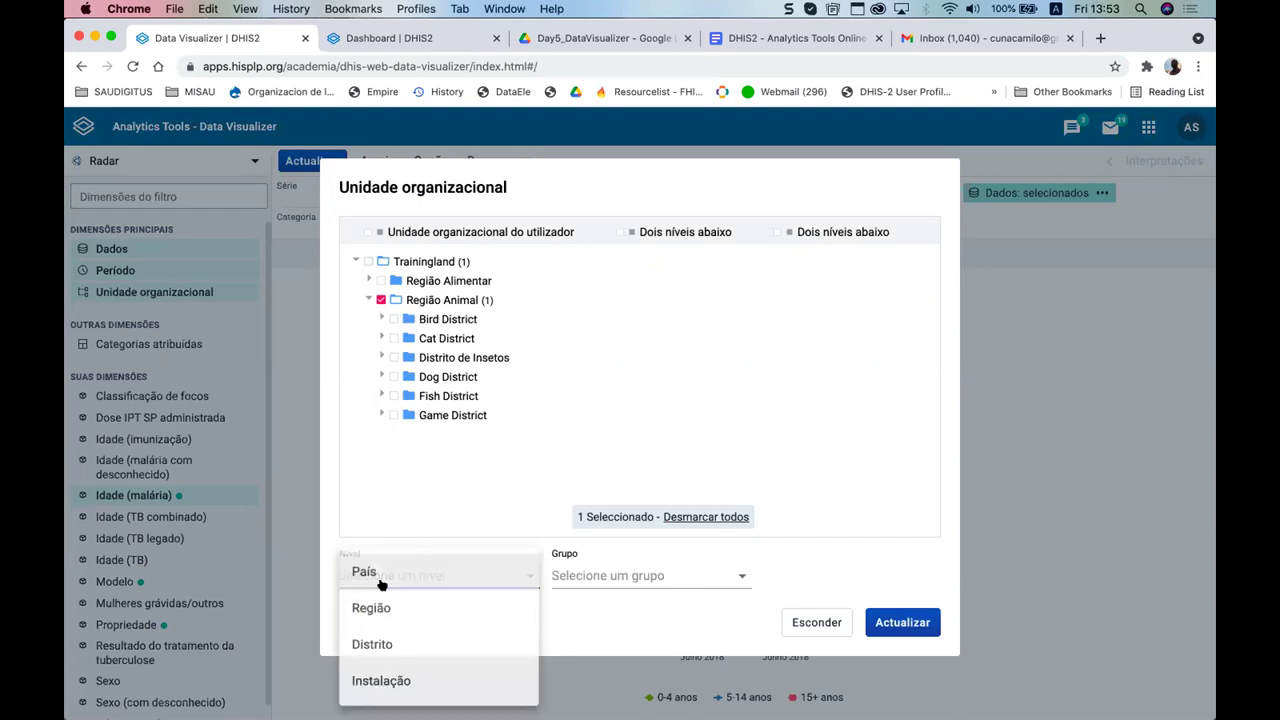
{"action": "key", "text": "Down"}
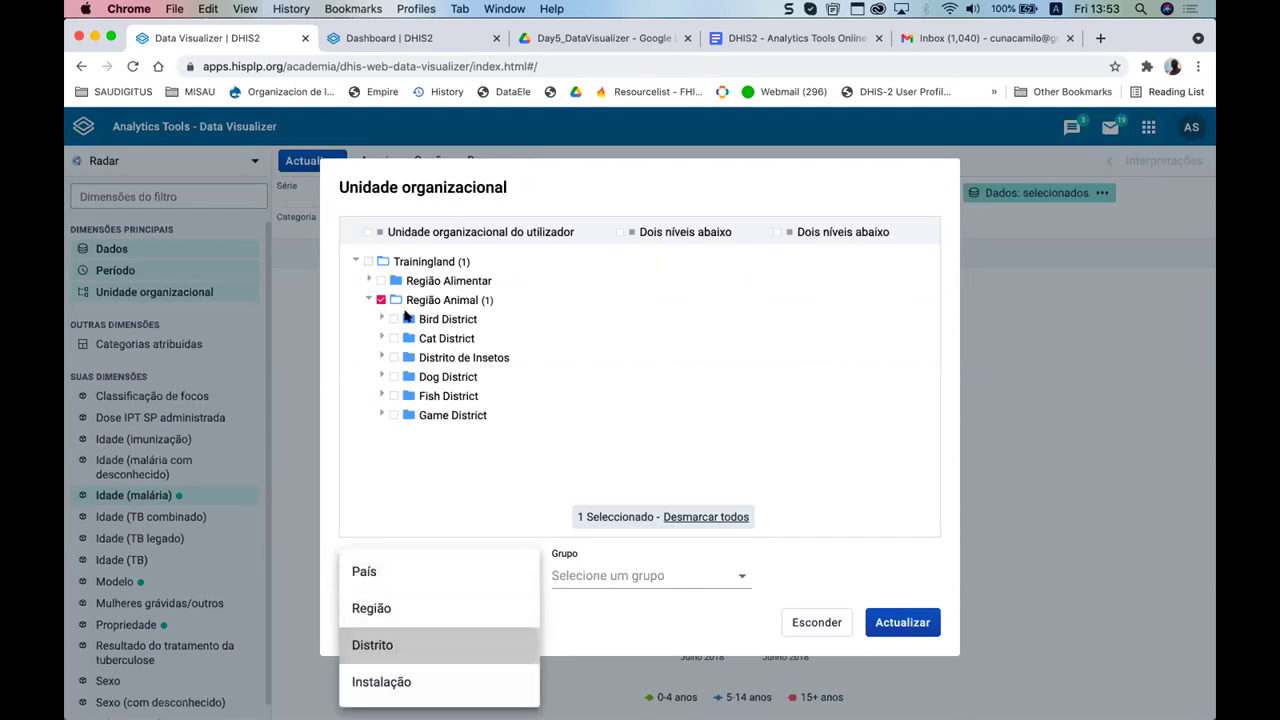
{"action": "key", "text": "Return"}
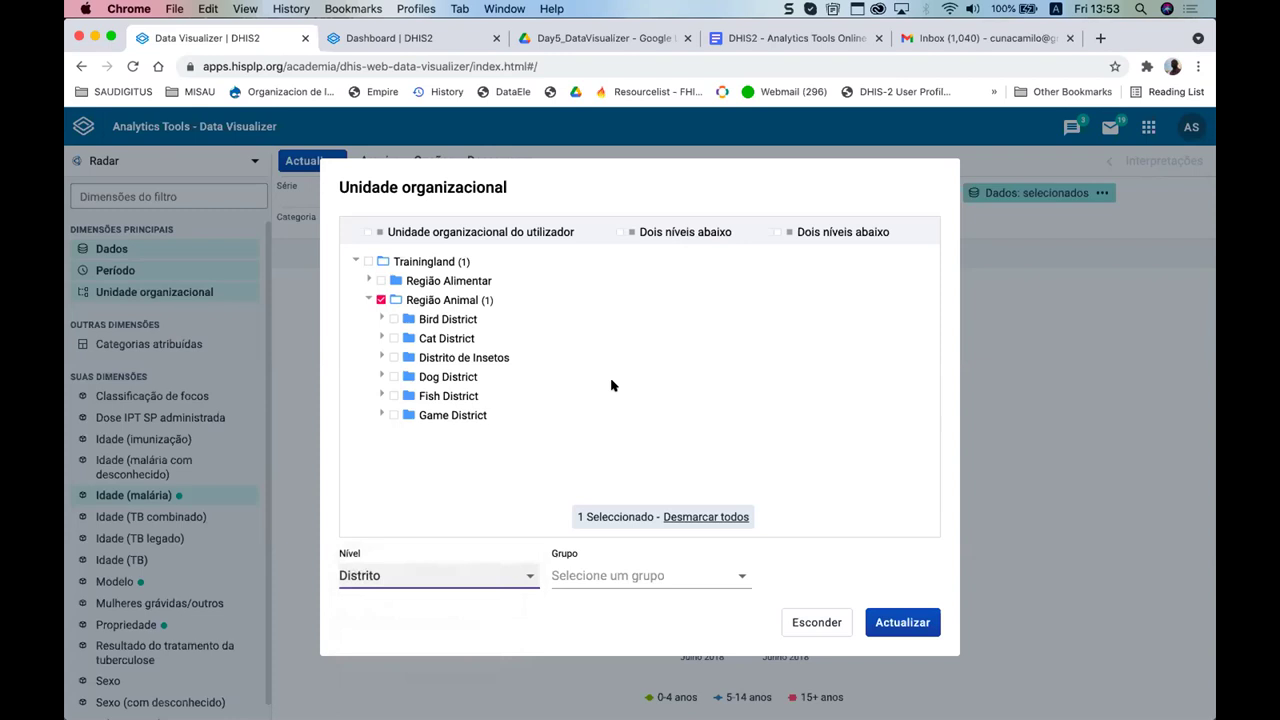
{"action": "left_click", "coordinate": [903, 622]}
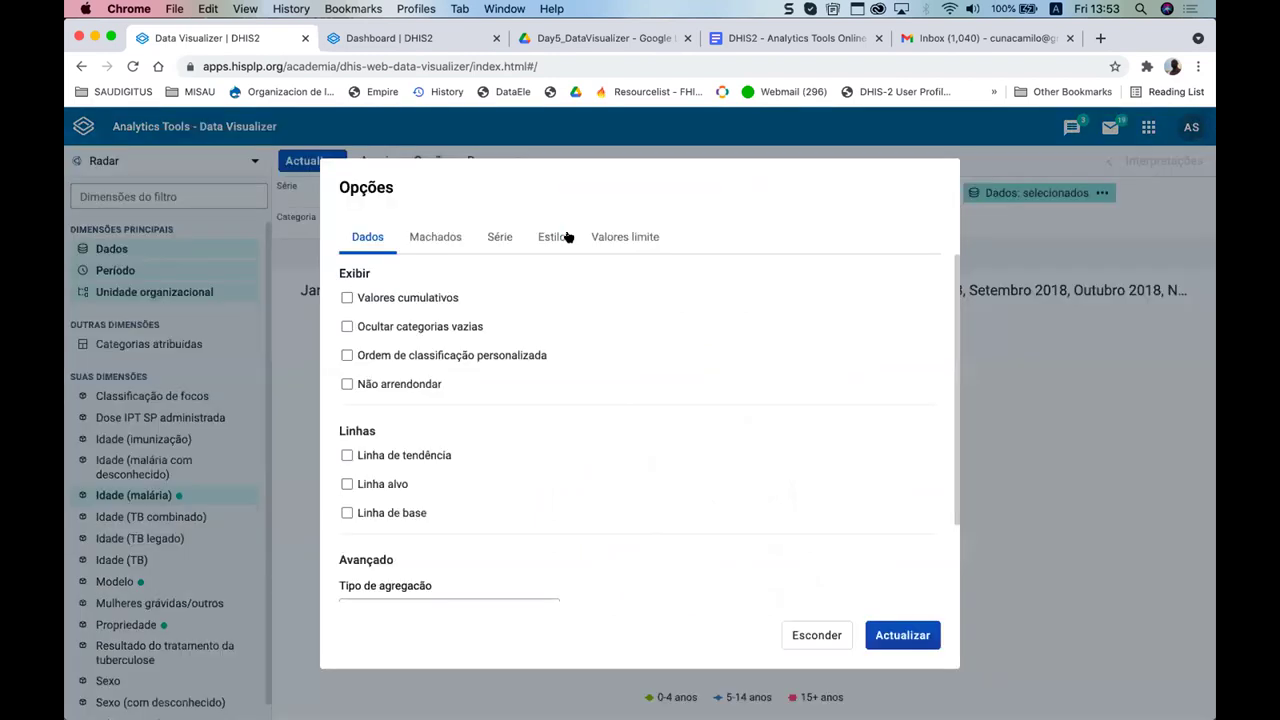
- Hide the empty categories through the chart's data options and update the radar chart
{"action": "left_click", "coordinate": [383, 330]}
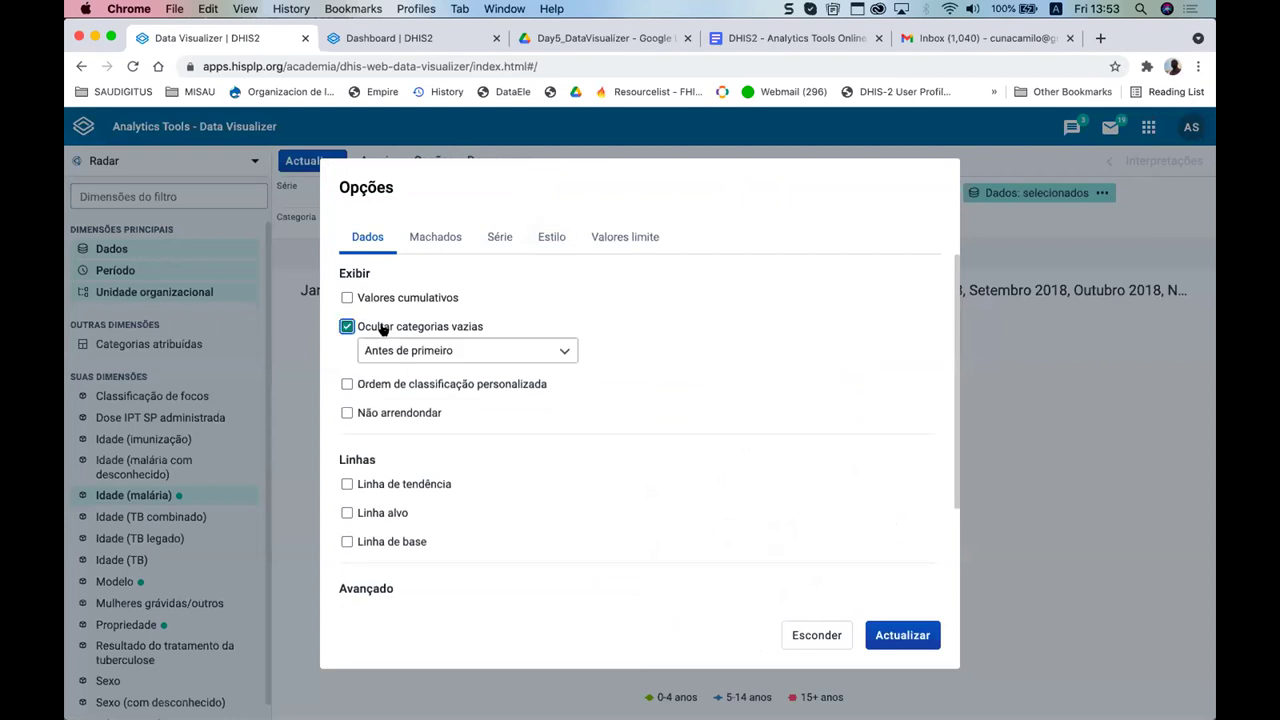
{"action": "left_click", "coordinate": [547, 344]}
{"action": "left_click", "coordinate": [412, 453]}
{"action": "left_click", "coordinate": [898, 636]}
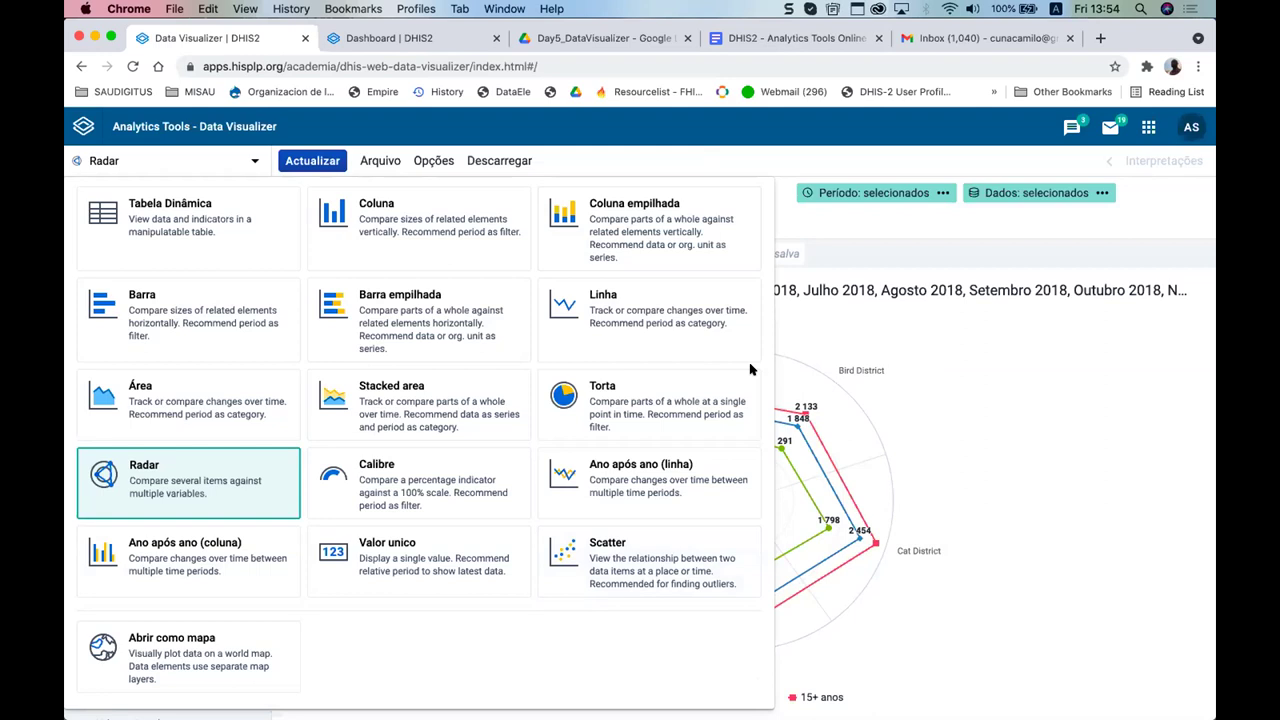
- Leave the chart type selection unchanged and start a new, empty visualization
{"action": "left_click", "coordinate": [851, 367]}
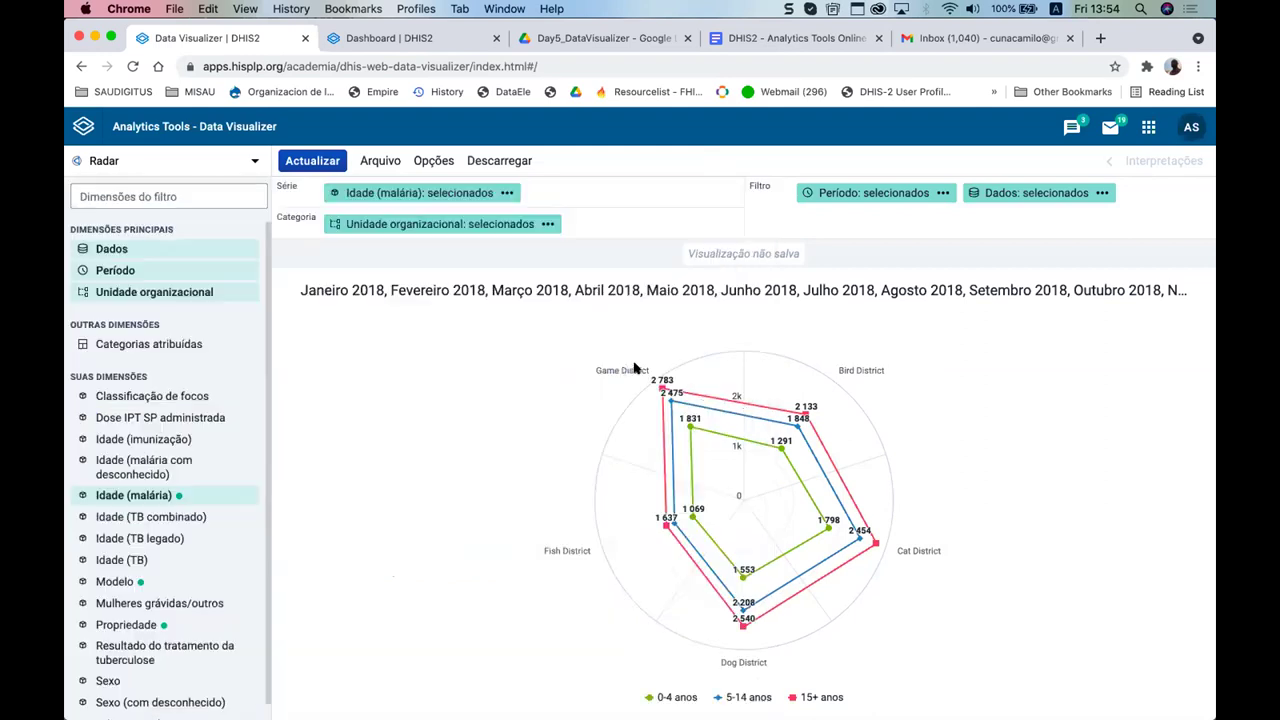
{"action": "left_click", "coordinate": [377, 167]}
{"action": "left_click", "coordinate": [422, 193]}
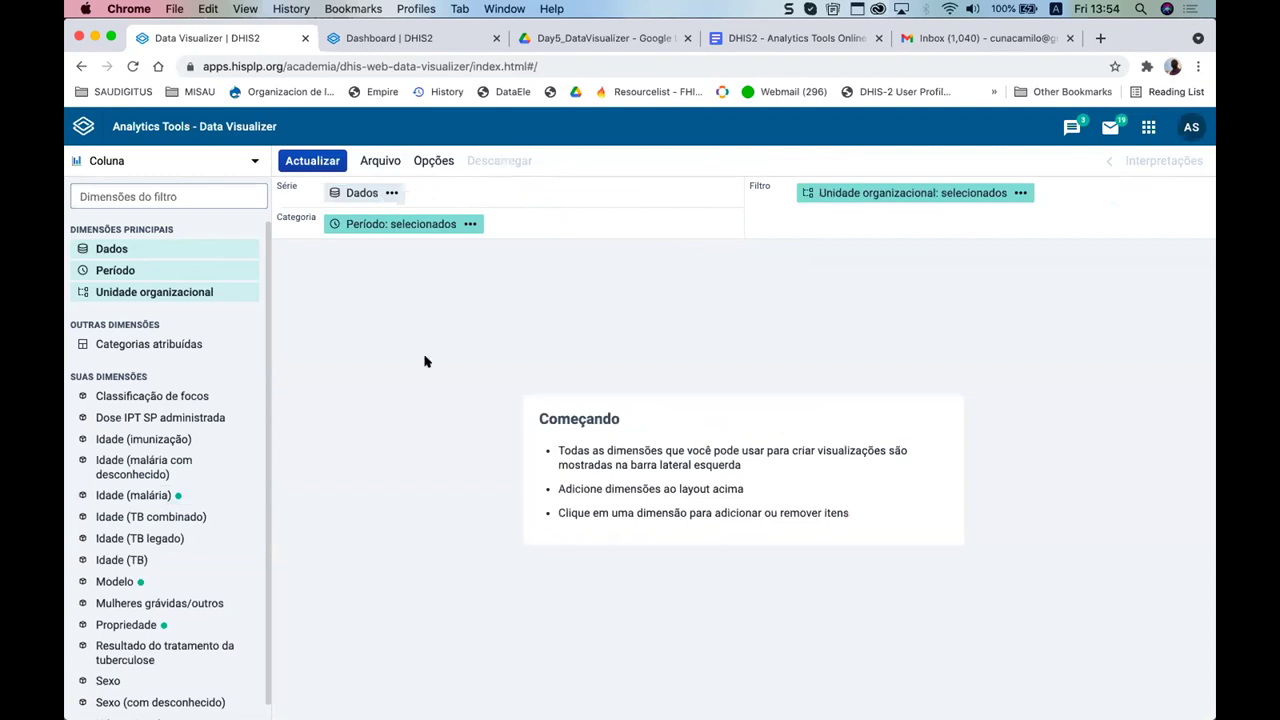
{"action": "scroll", "coordinate": [424, 361], "scroll_direction": "right", "scroll_amount": 3}
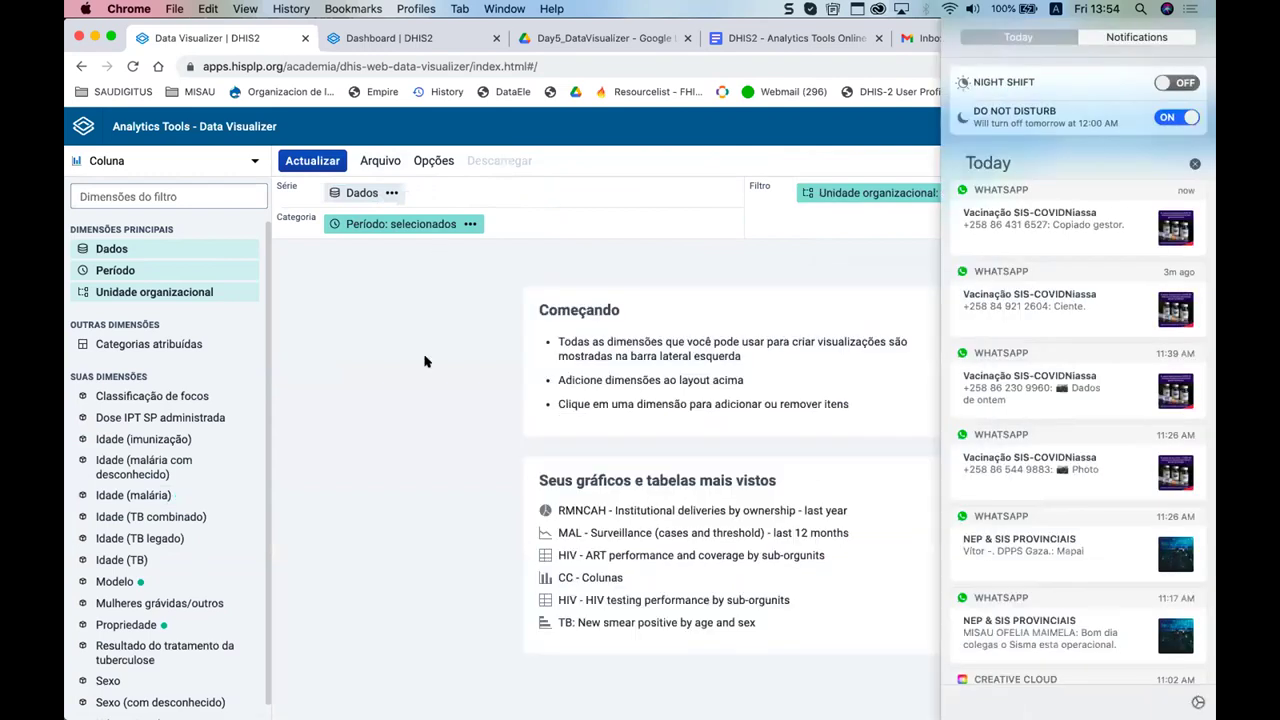
- Open the data selection, limit the data type to Elementos de Dados and search for "Casos de"
{"action": "left_click", "coordinate": [360, 200]}
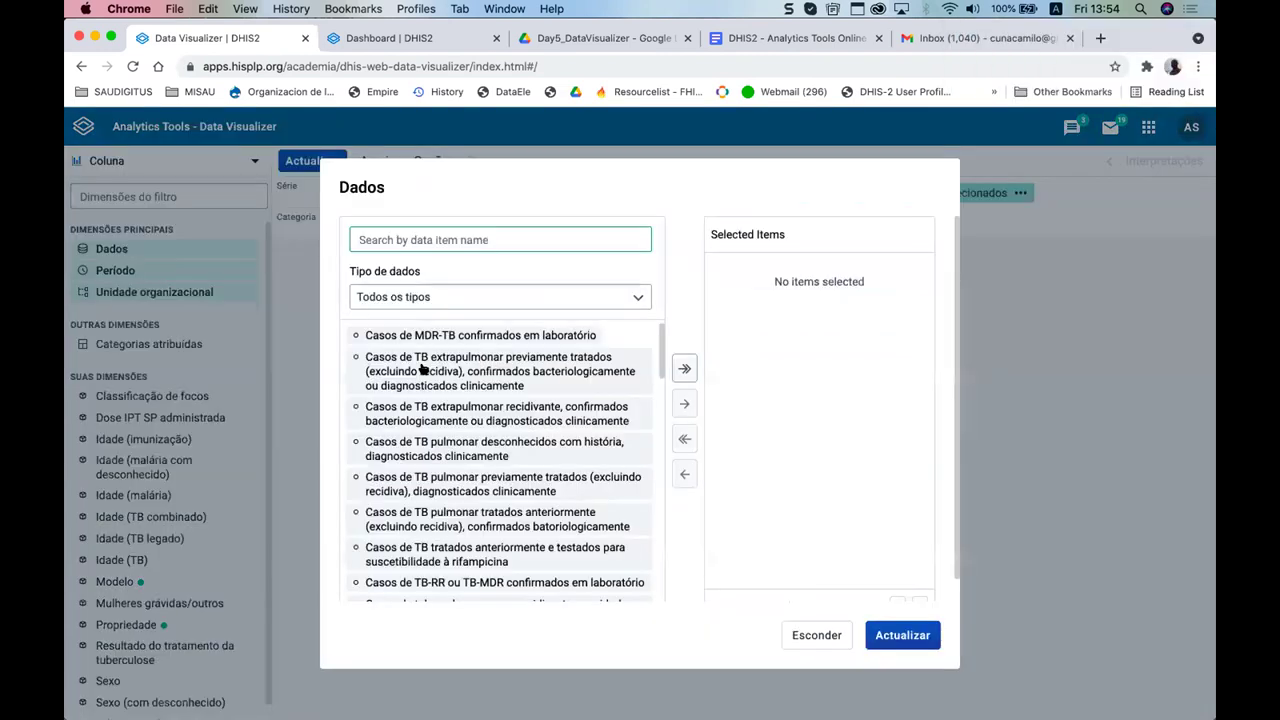
{"action": "left_click", "coordinate": [422, 296]}
{"action": "left_click", "coordinate": [420, 369]}
{"action": "left_click", "coordinate": [429, 239]}
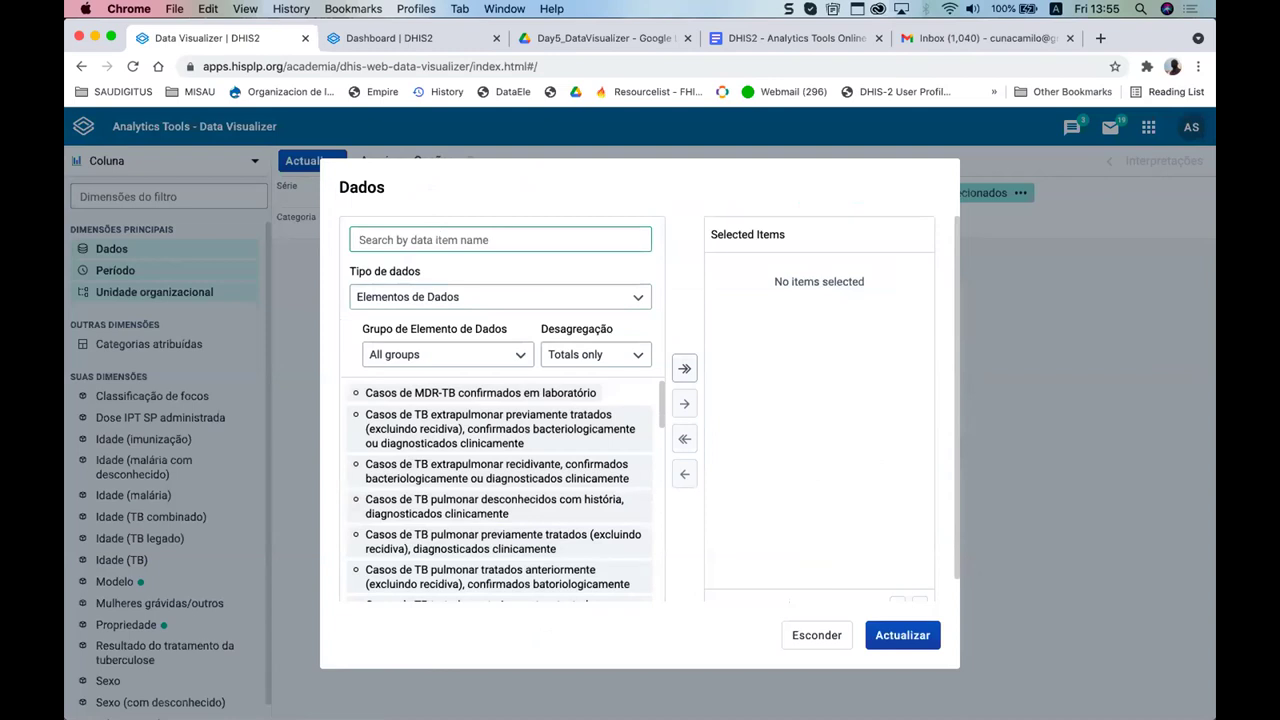
{"action": "type", "text": "Casosd"}
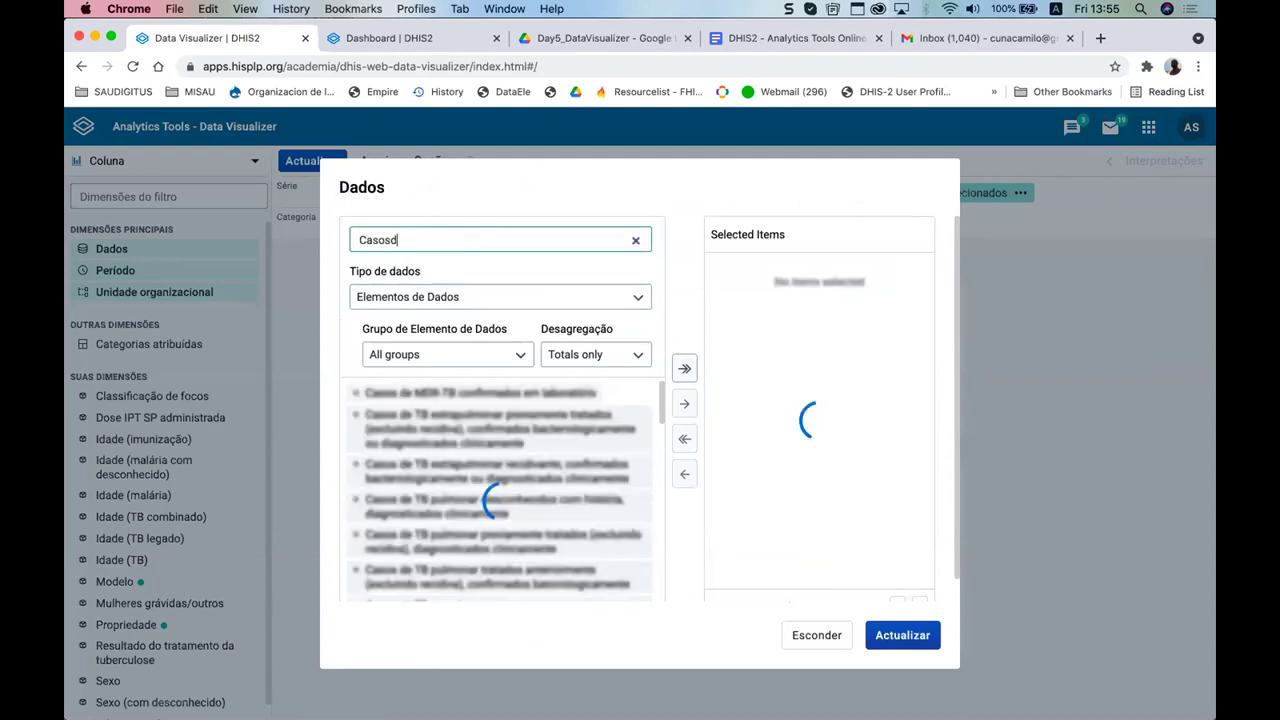
{"action": "key", "text": "BackSpace"}
{"action": "type", "text": "de"}
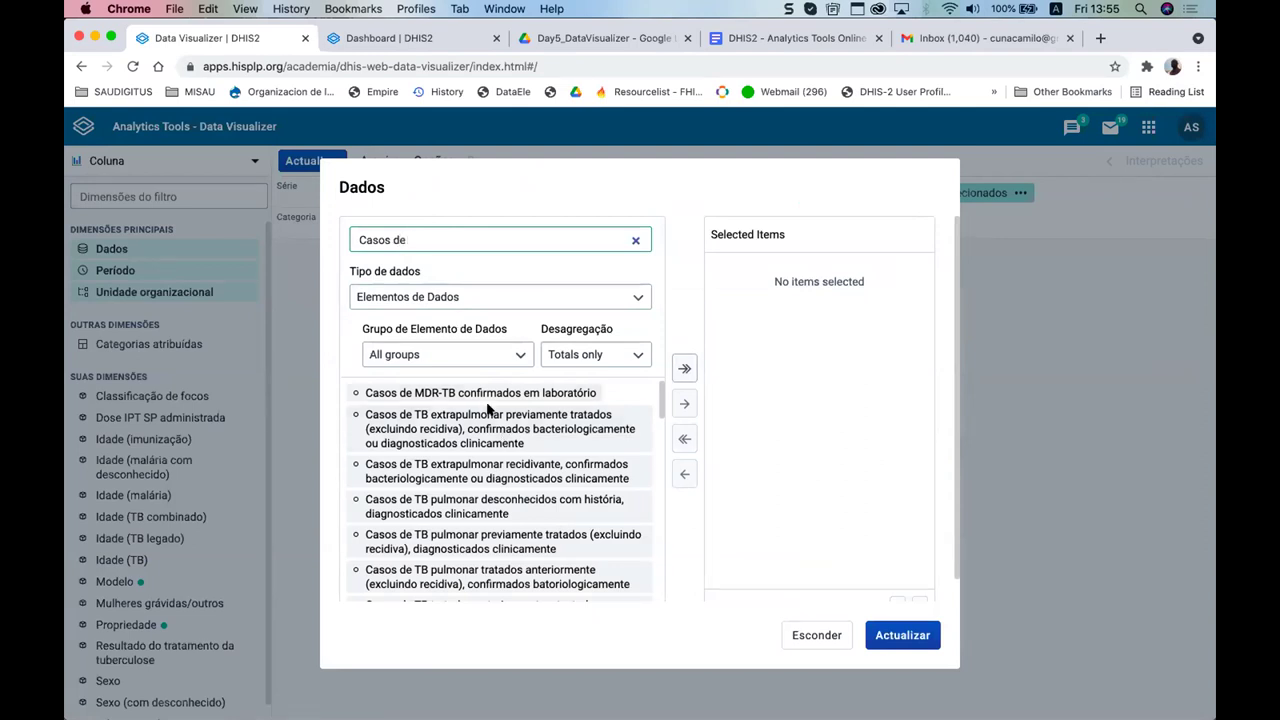
- Restrict the data element group to Malária
{"action": "scroll", "coordinate": [480, 430], "scroll_direction": "down", "scroll_amount": 1}
{"action": "key", "text": "Tab"}
{"action": "key", "text": "Tab"}
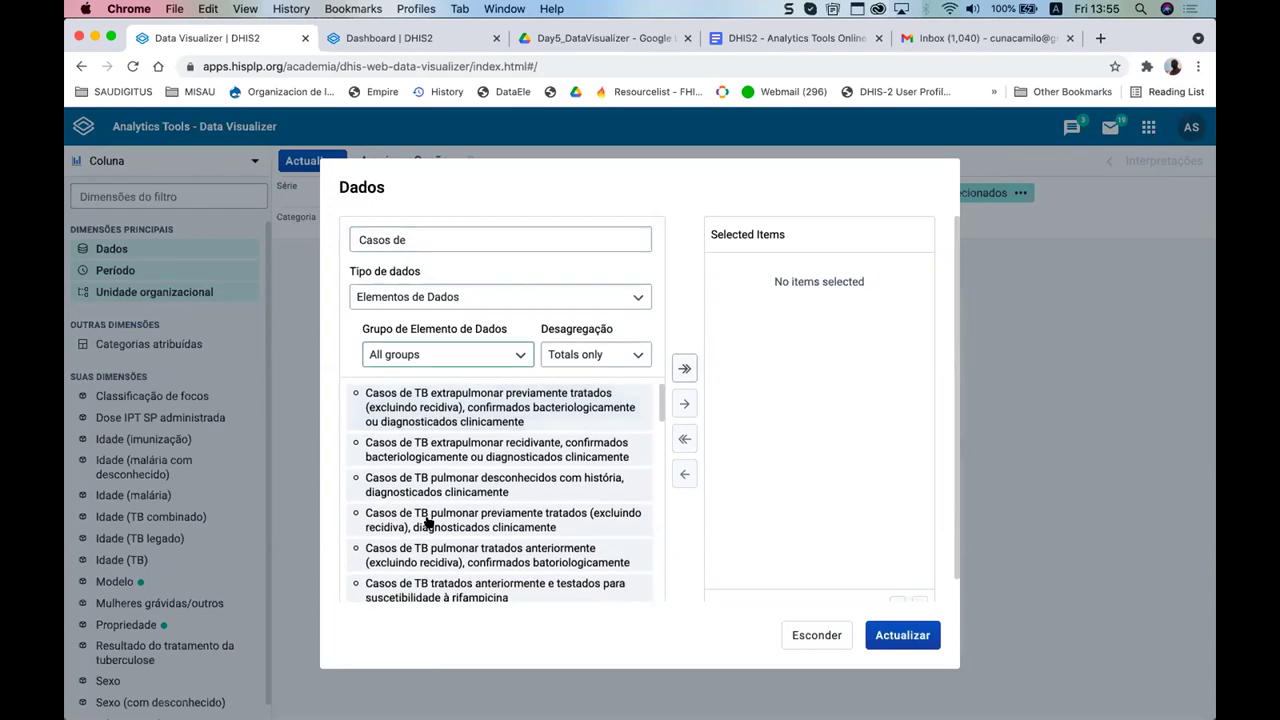
{"action": "key", "text": "space"}
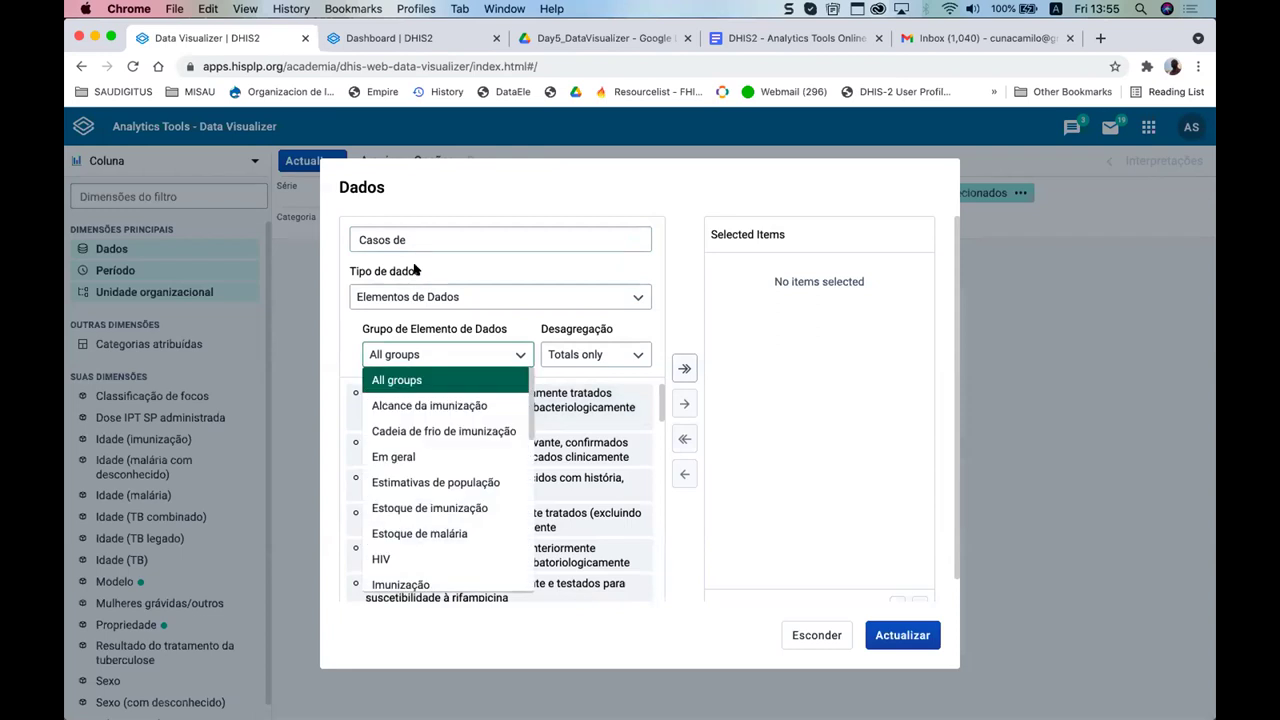
{"action": "key", "text": "m"}
{"action": "key", "text": "Return"}
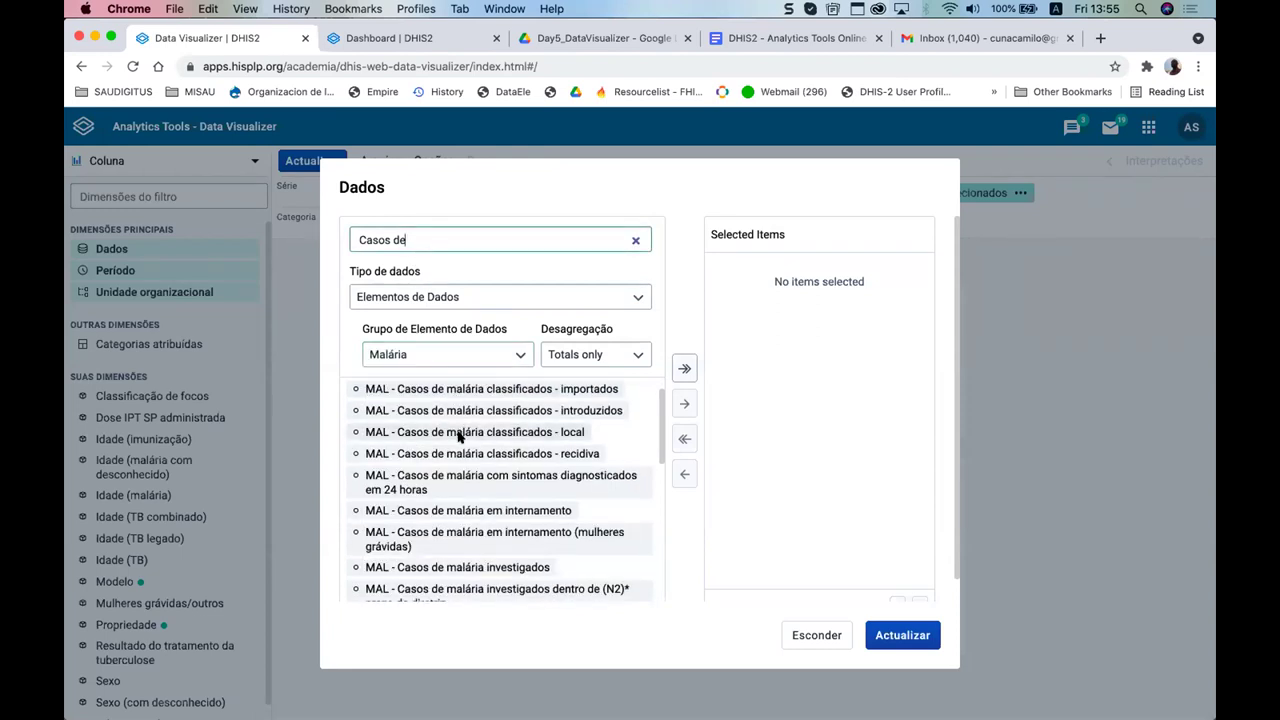
- Narrow the search to "Casos de m", add MAL - Casos de malária classificados to the selected items, and close the data selection
{"action": "scroll", "coordinate": [458, 470], "scroll_direction": "down", "scroll_amount": 2}
{"action": "scroll", "coordinate": [454, 517], "scroll_direction": "down", "scroll_amount": 3}
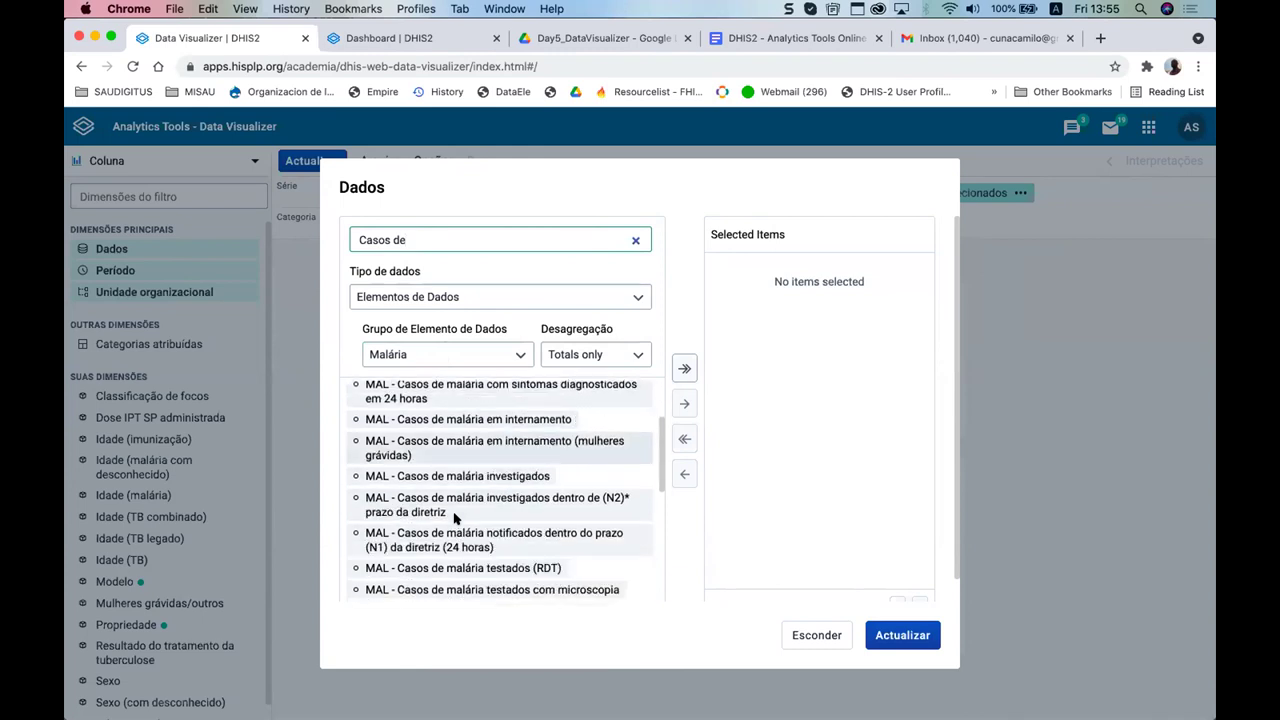
{"action": "left_click", "coordinate": [437, 248]}
{"action": "type", "text": "m"}
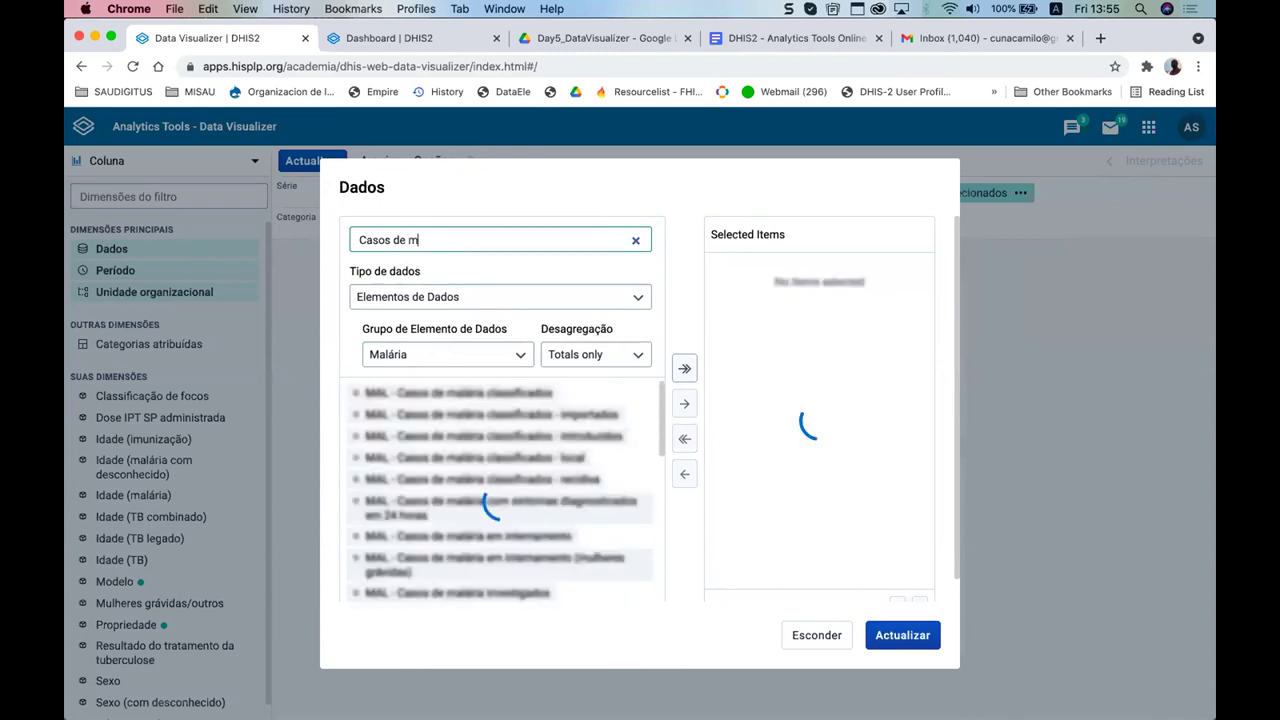
{"action": "double_click", "coordinate": [430, 393]}
{"action": "left_click", "coordinate": [421, 297]}
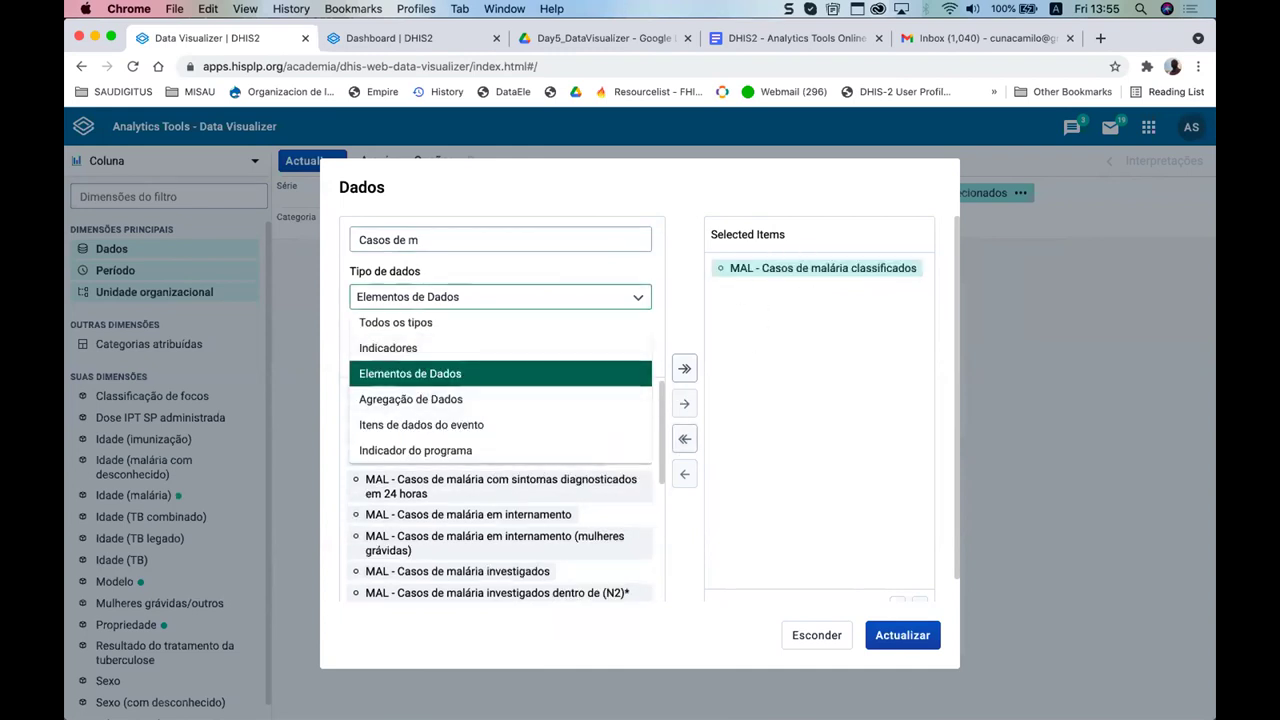
{"action": "left_click", "coordinate": [818, 636]}
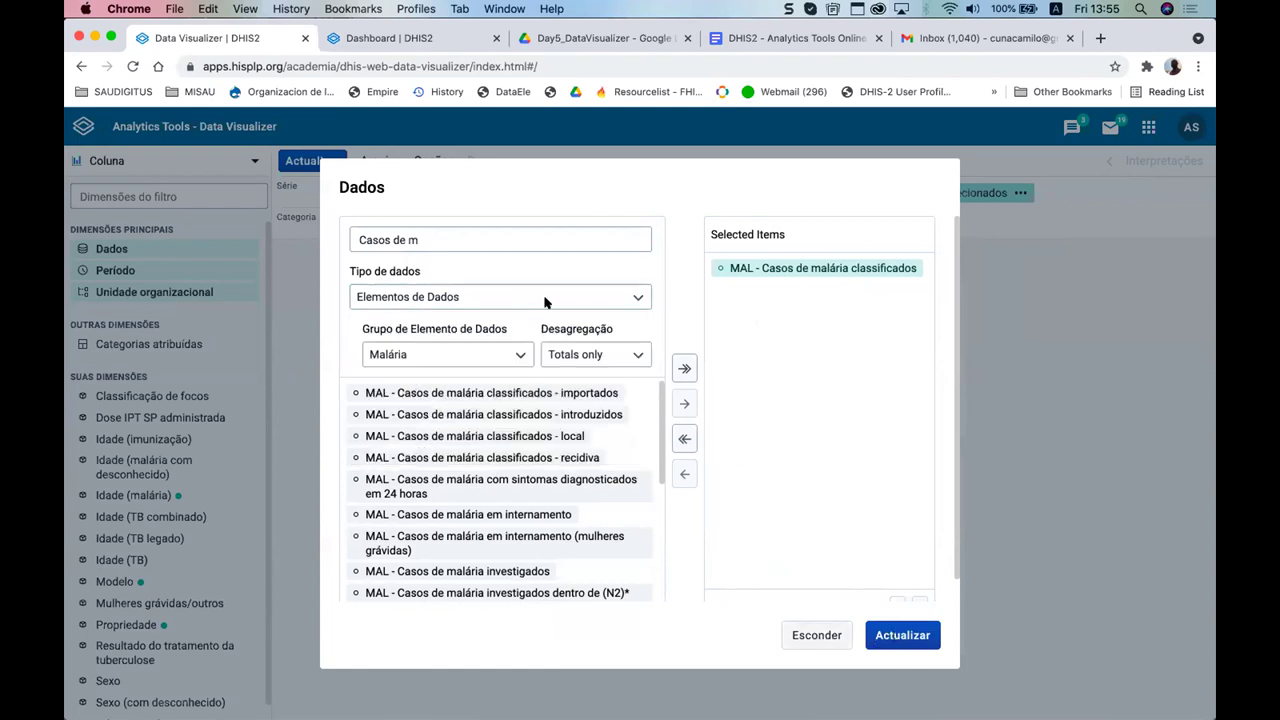
{"action": "key", "text": "Escape"}
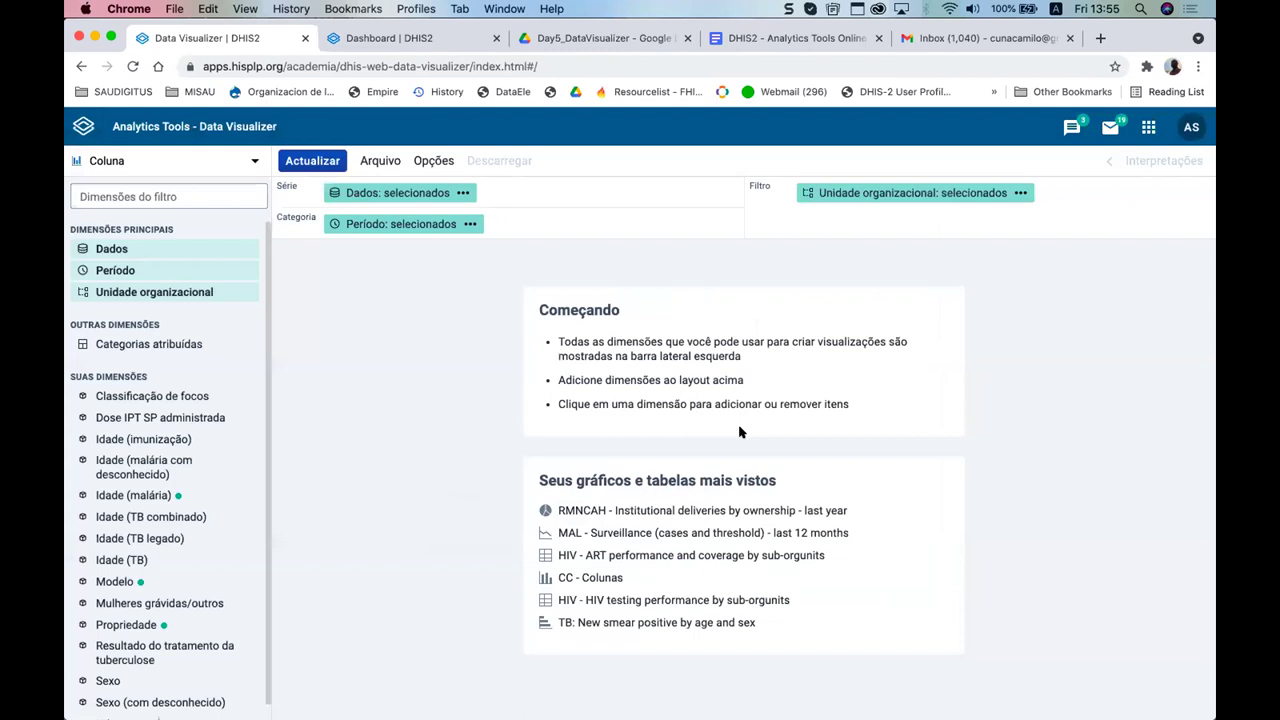
- Change the visualization type to Scatter and check the data item selected for its vertical axis
{"action": "left_click_drag", "start_coordinate": [745, 383], "coordinate": [541, 306]}
{"action": "left_click", "coordinate": [548, 490]}
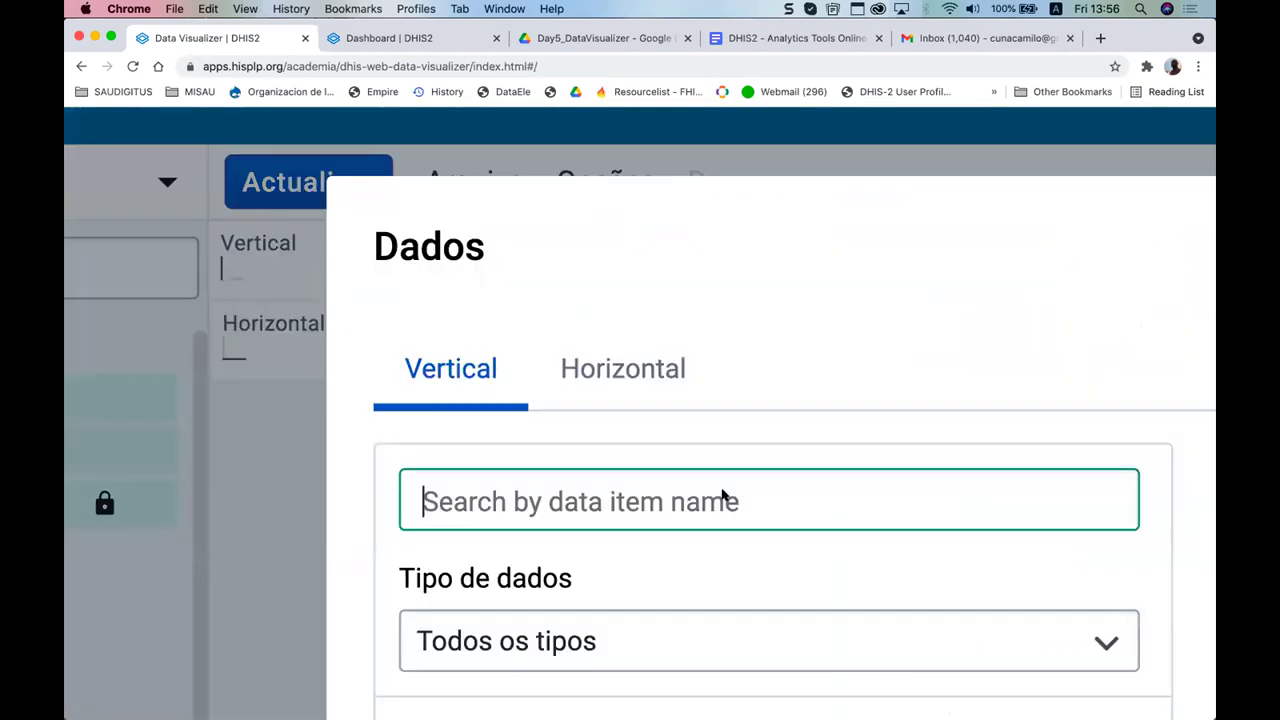
{"action": "scroll", "coordinate": [866, 685], "scroll_direction": "down", "scroll_amount": 2}
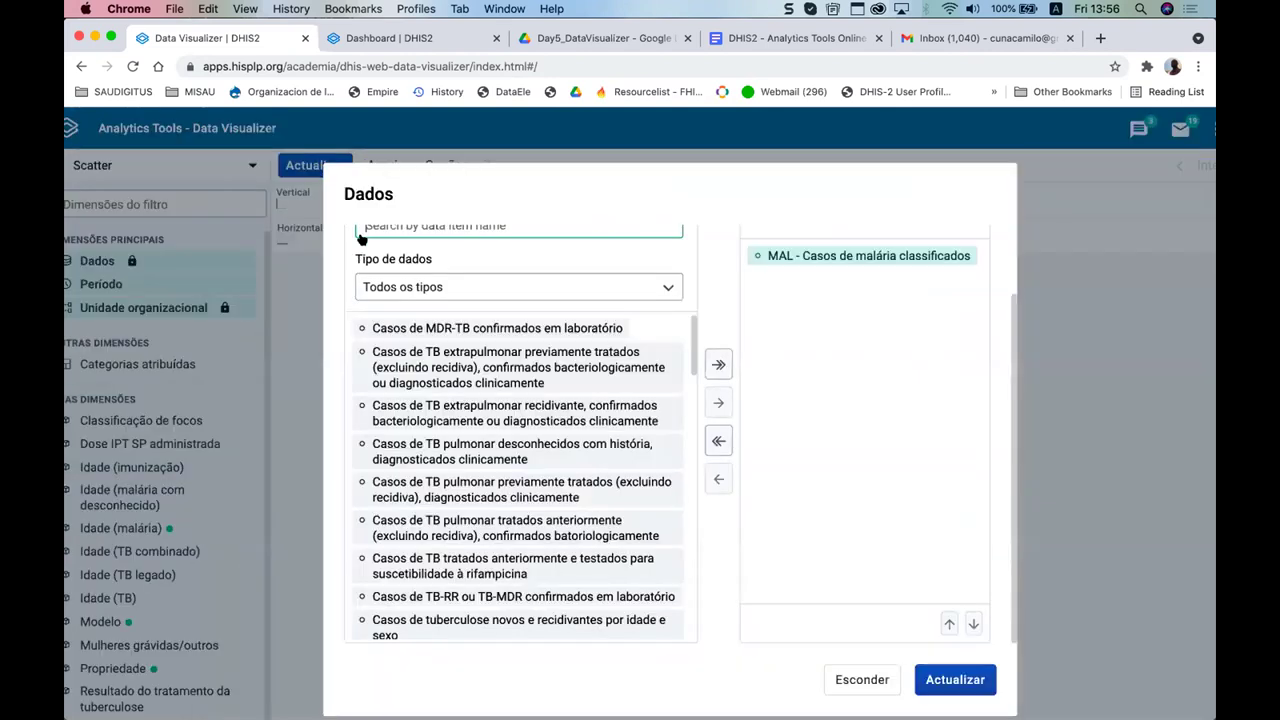
{"action": "key", "text": "Escape"}
- For the horizontal axis, limit the data type to Indicadores and search for "Taxa de positividade"
{"action": "left_click", "coordinate": [369, 236]}
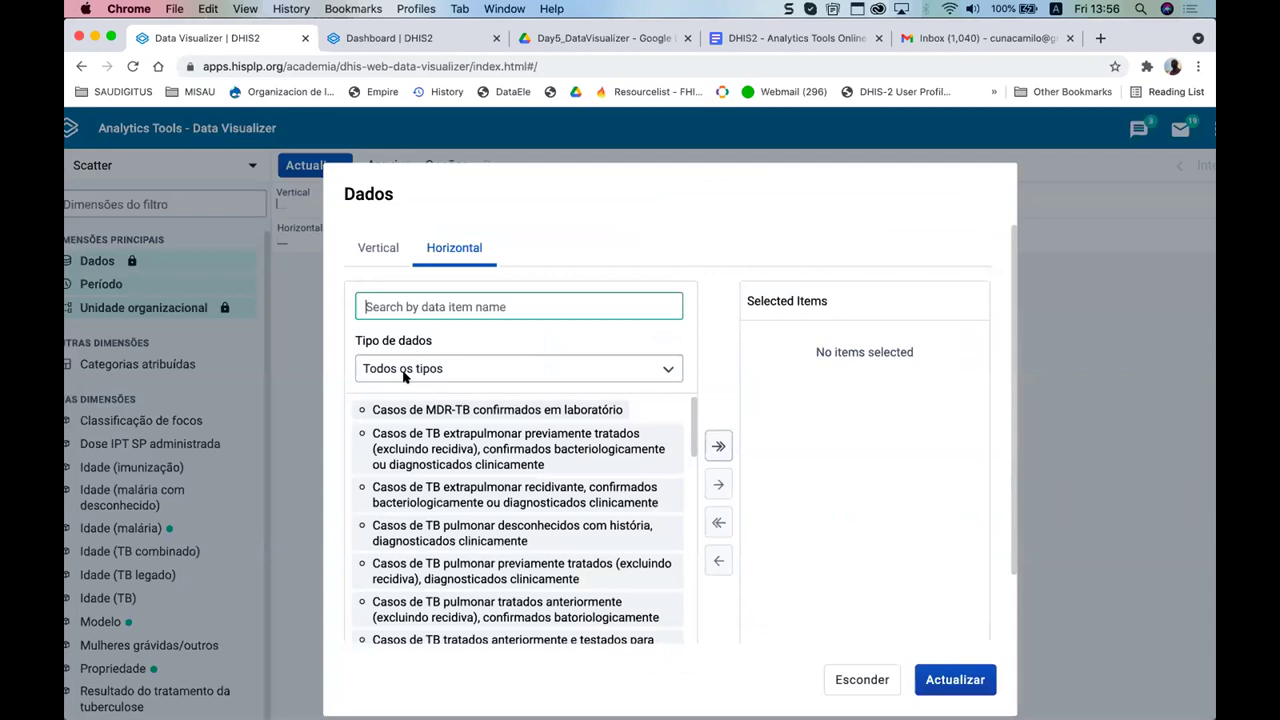
{"action": "left_click", "coordinate": [420, 368]}
{"action": "left_click", "coordinate": [410, 423]}
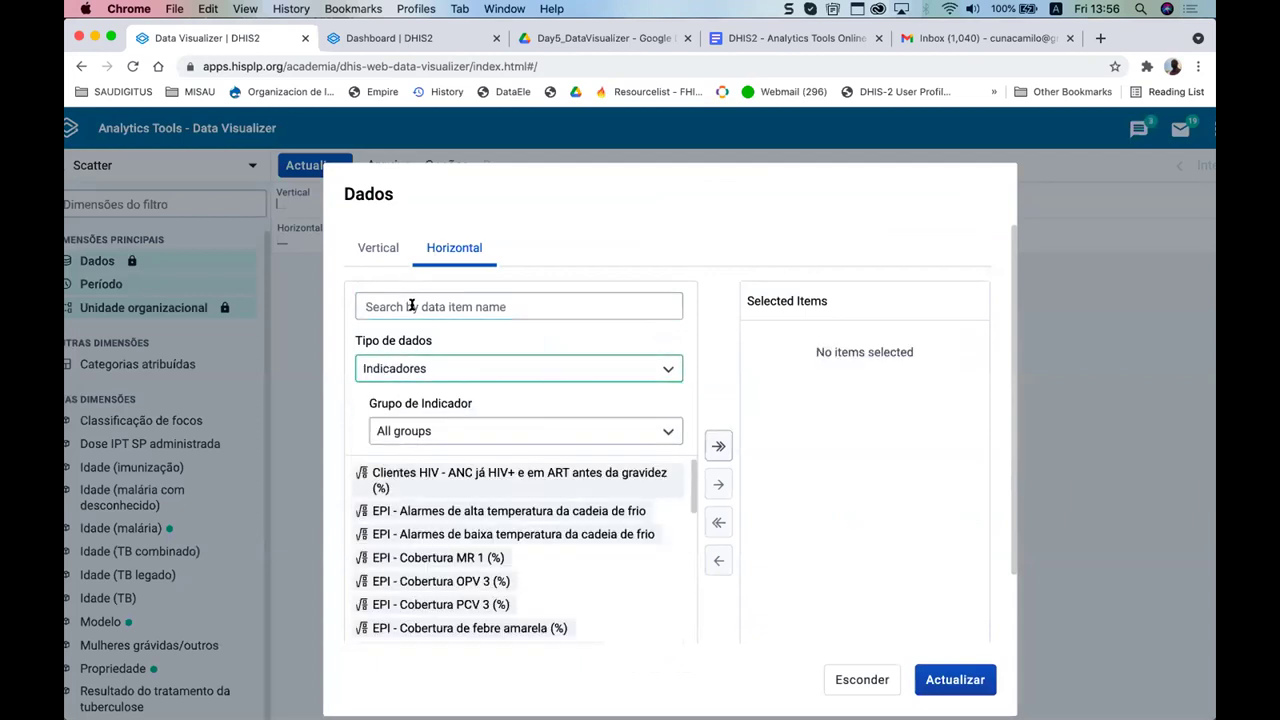
{"action": "left_click", "coordinate": [410, 307]}
{"action": "type", "text": "T"}
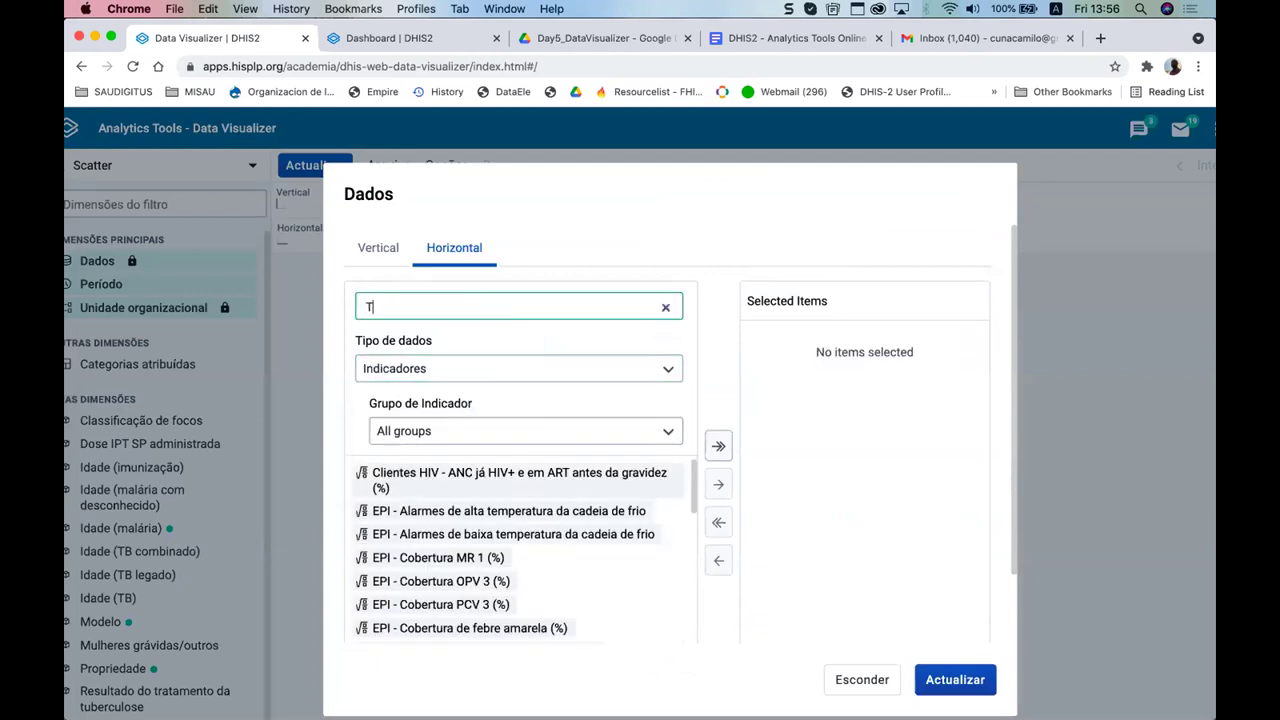
{"action": "type", "text": "axa de positividade"}
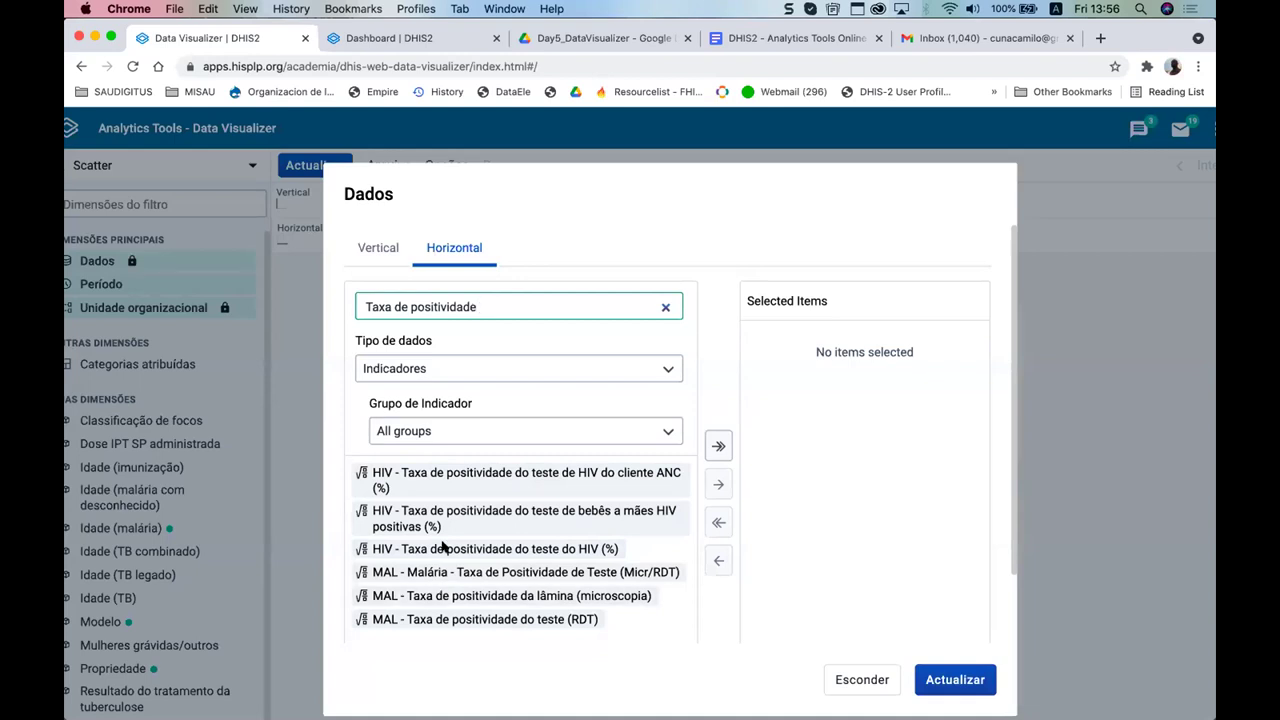
- Select MAL - Taxa de positividade do teste (RDT) as the horizontal axis data item and close the data selection
{"action": "double_click", "coordinate": [470, 615]}
{"action": "left_click", "coordinate": [858, 680]}
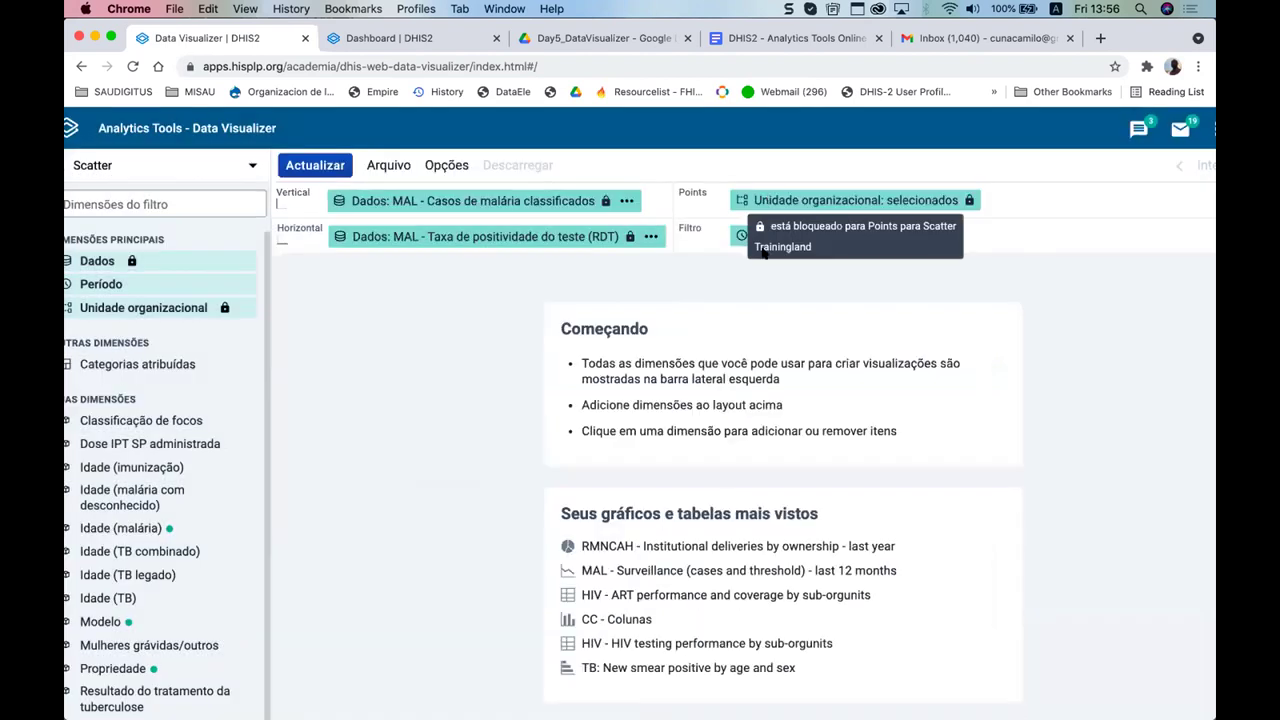
- Expand both regions under Trainingland and set the organisation unit level to Distrito for the chart's points
{"action": "mouse_move", "coordinate": [768, 232]}
{"action": "left_mouse_down"}
{"action": "mouse_move", "coordinate": [747, 190]}
{"action": "mouse_move", "coordinate": [760, 234]}
{"action": "left_mouse_up"}
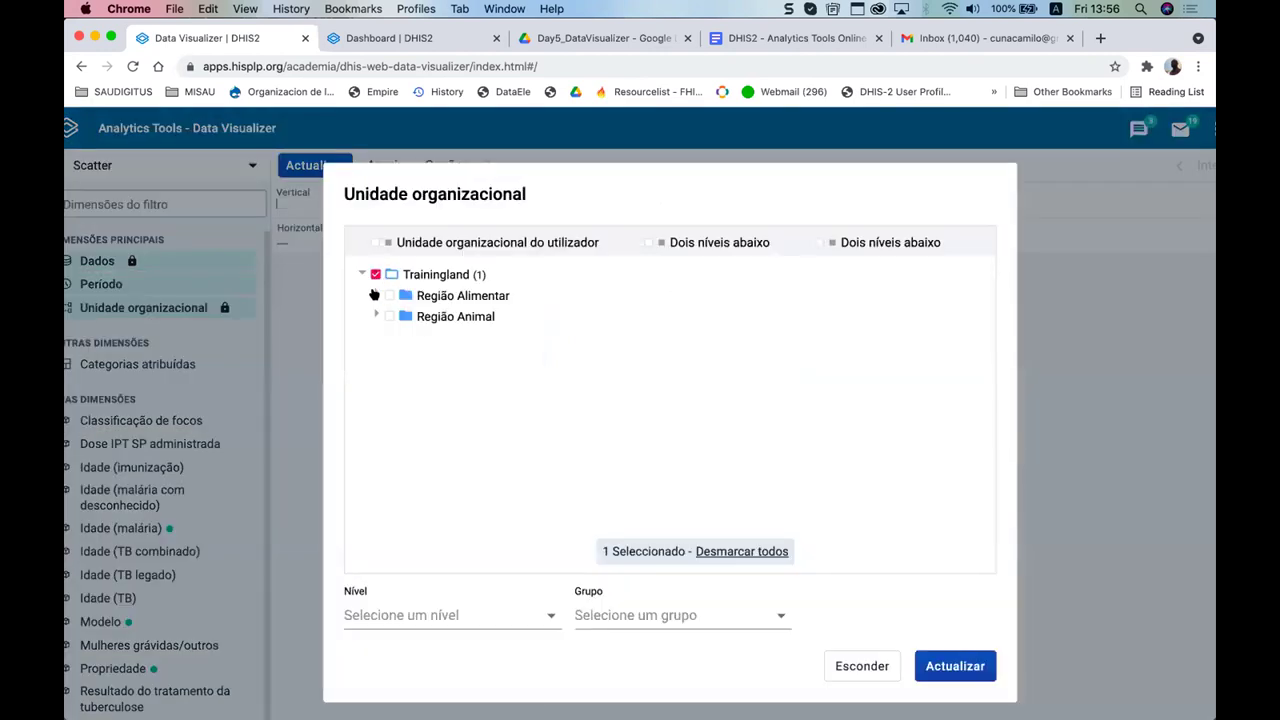
{"action": "left_click", "coordinate": [374, 296]}
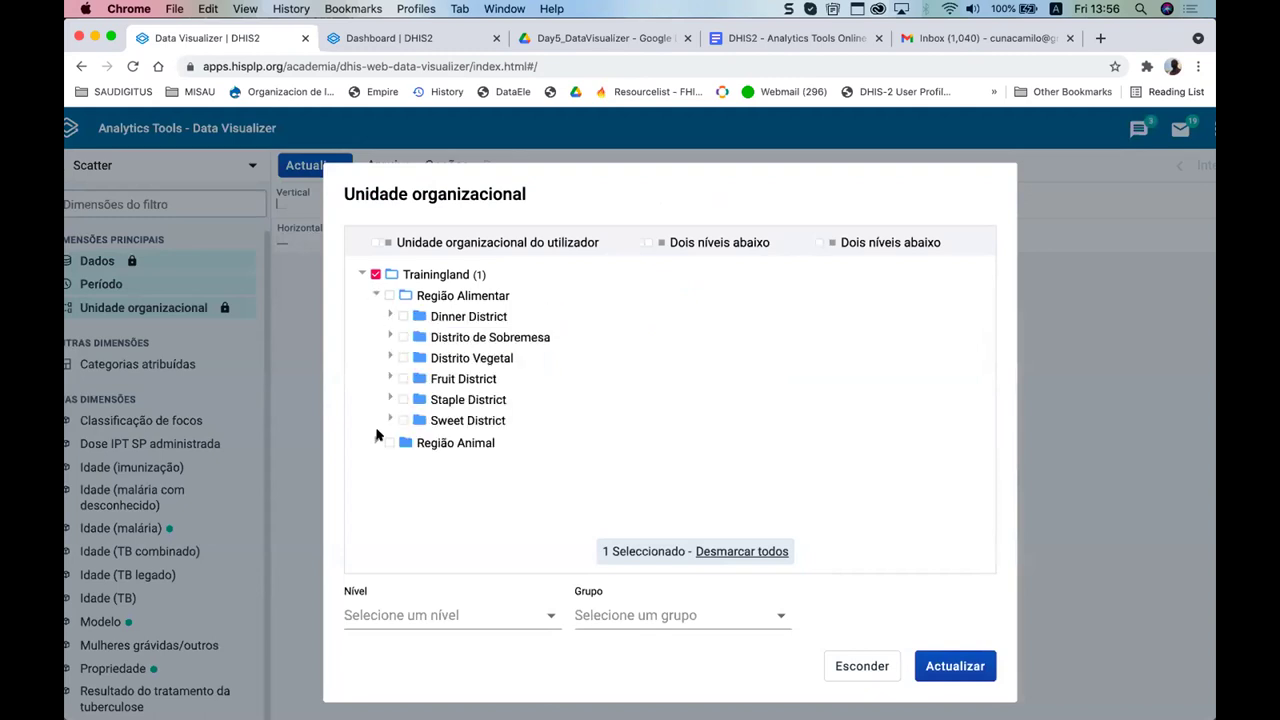
{"action": "left_click", "coordinate": [375, 442]}
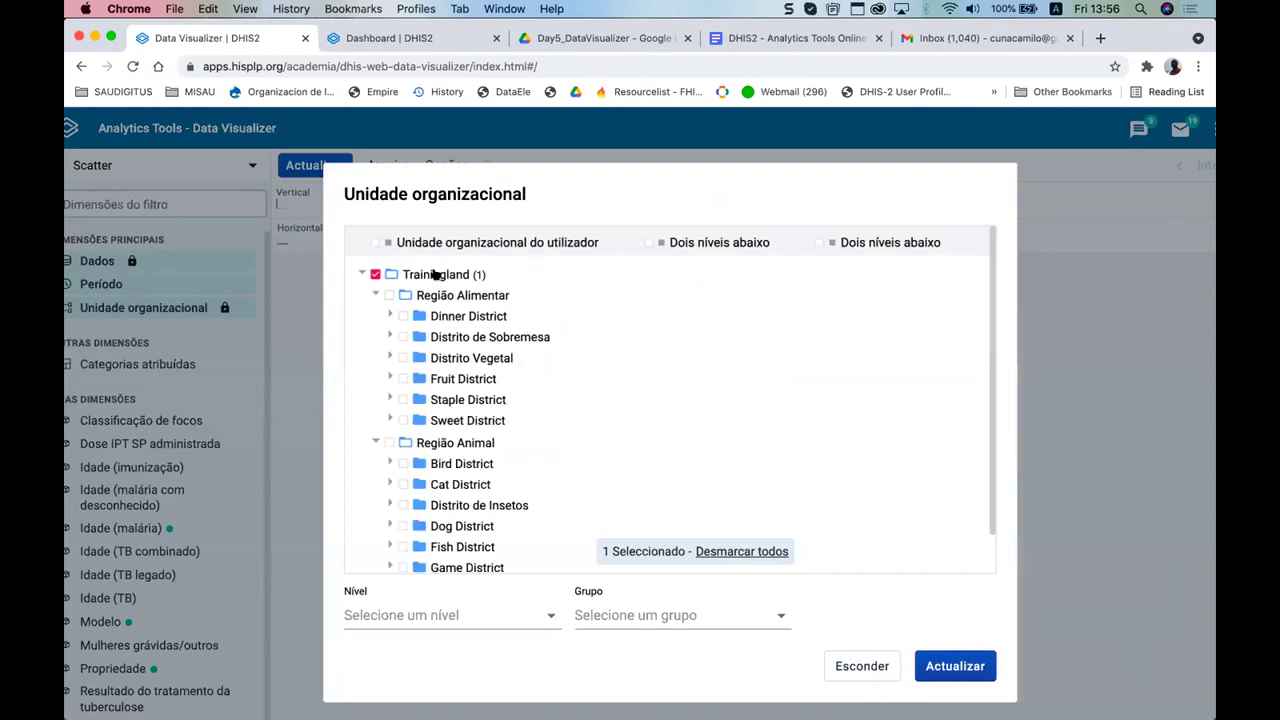
{"action": "left_click", "coordinate": [390, 614]}
{"action": "scroll", "coordinate": [390, 650], "scroll_direction": "down", "scroll_amount": 1}
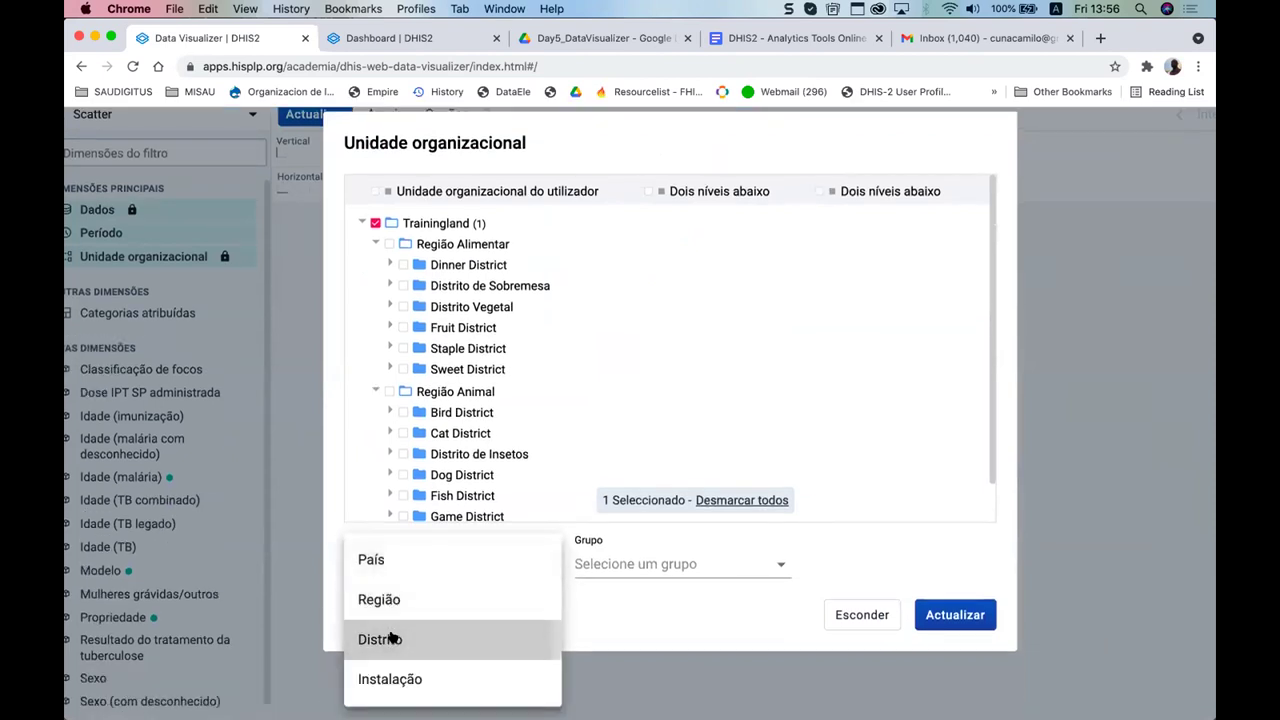
{"action": "left_click", "coordinate": [372, 220]}
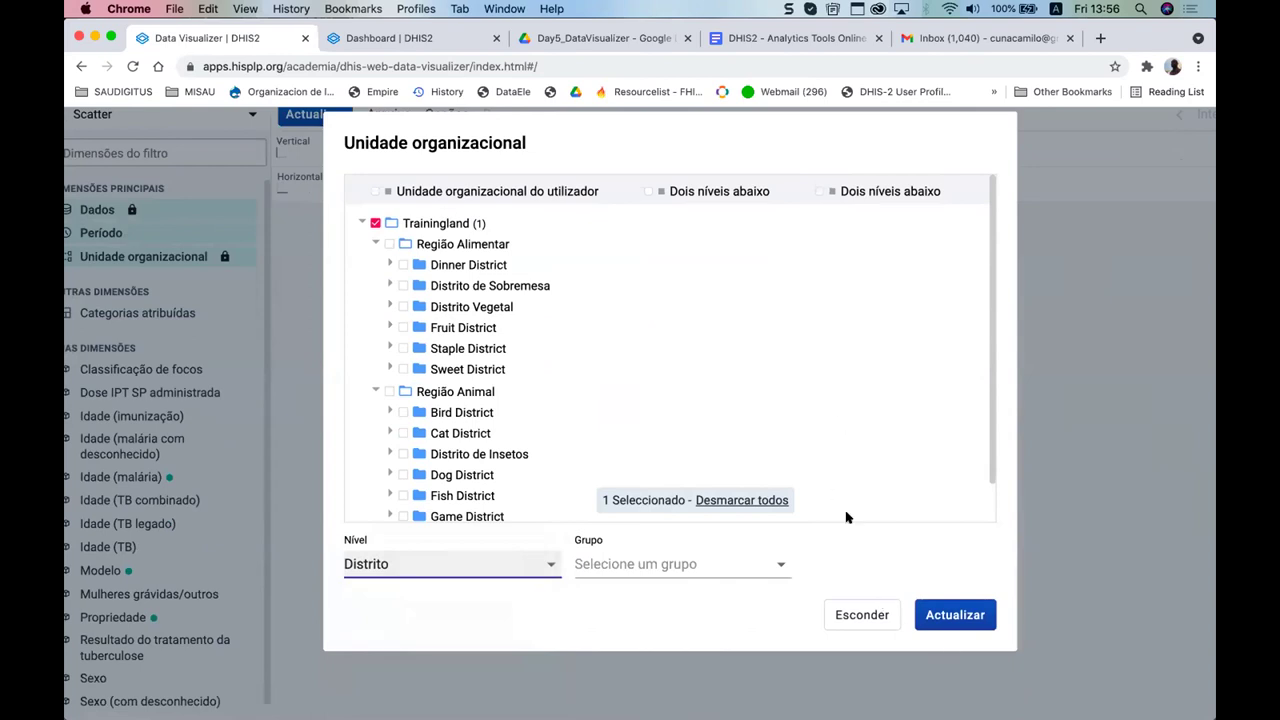
{"action": "left_click", "coordinate": [840, 612]}
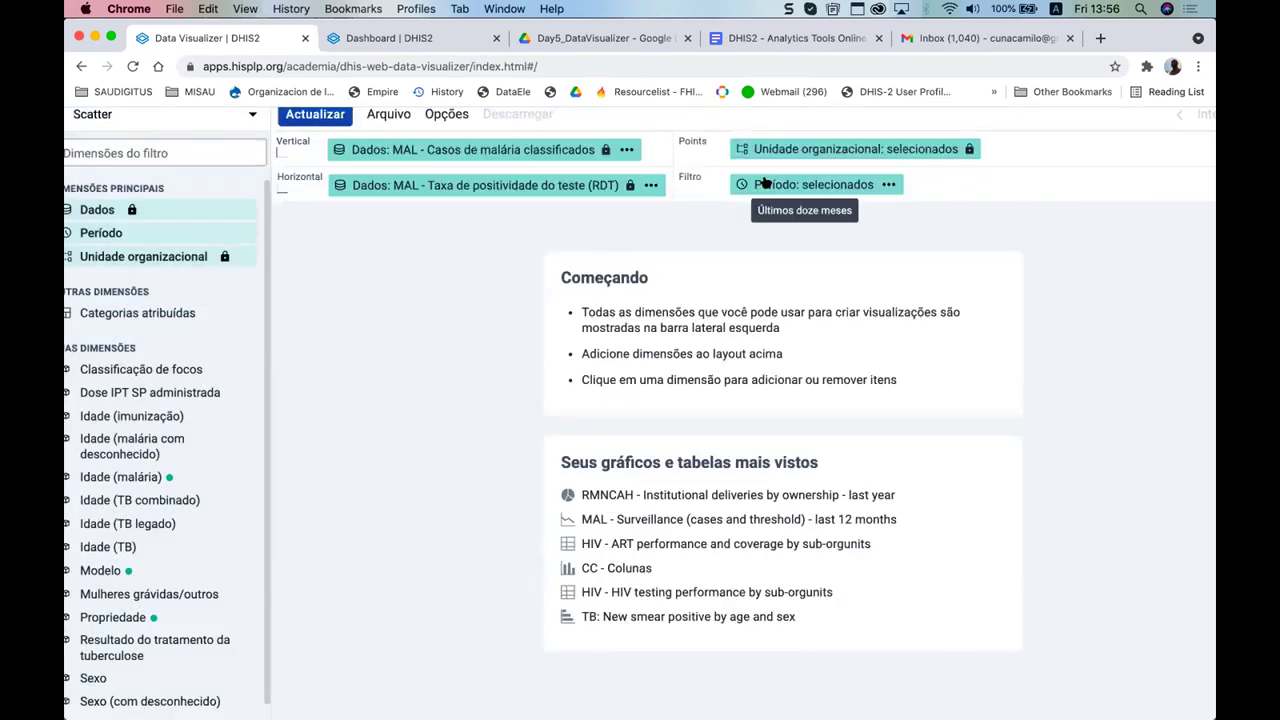
- Replace the relative period filter with the fixed annual period 2018 and update the scatter chart
{"action": "left_click", "coordinate": [764, 183]}
{"action": "double_click", "coordinate": [805, 231]}
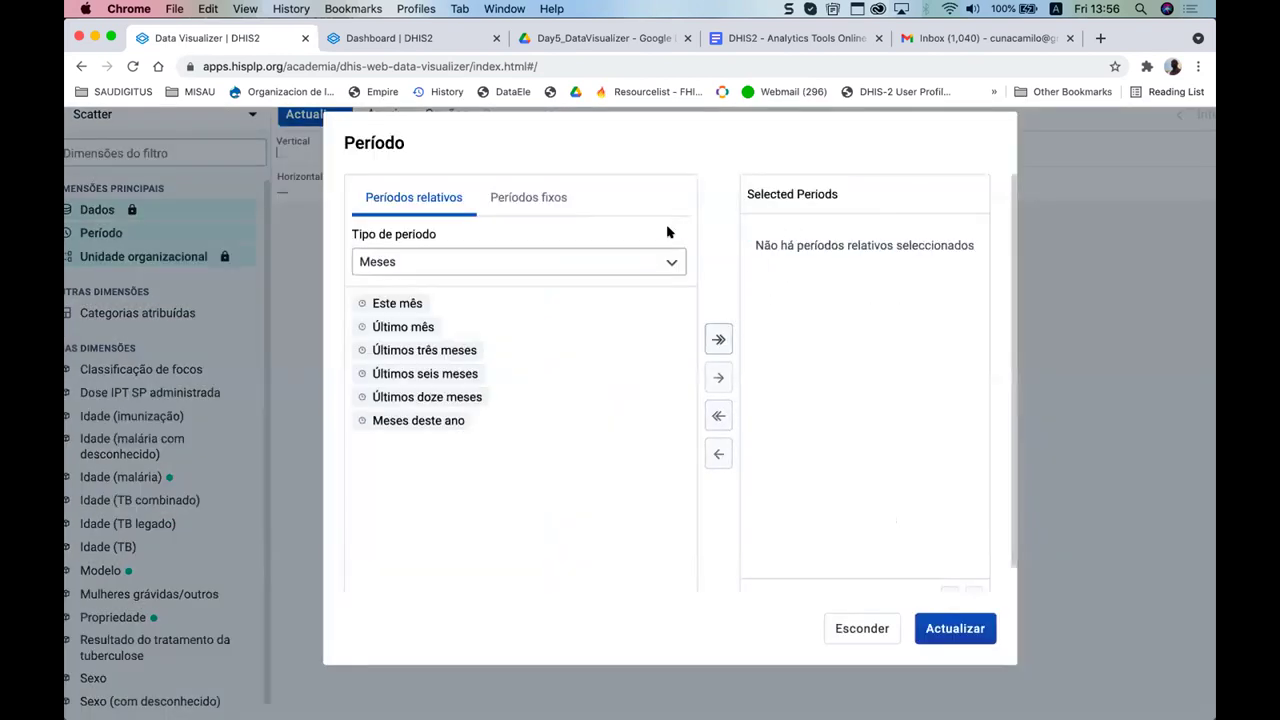
{"action": "left_click", "coordinate": [516, 198]}
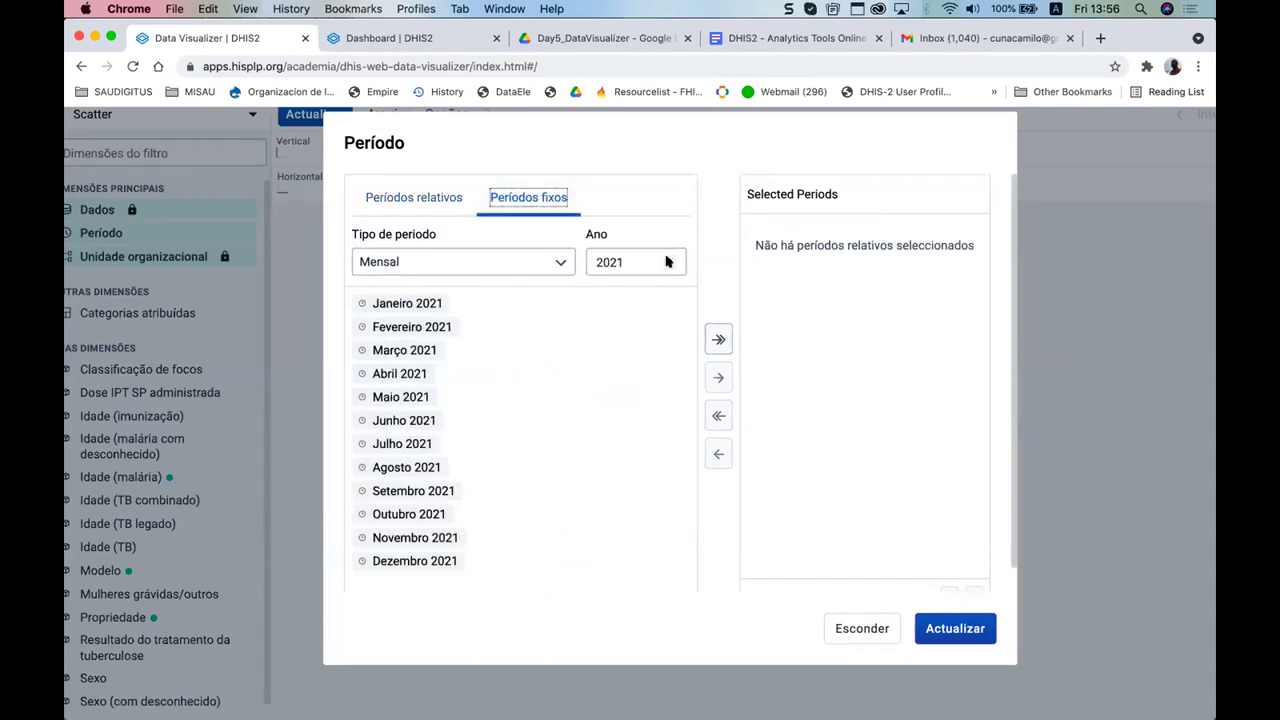
{"action": "left_click", "coordinate": [551, 256]}
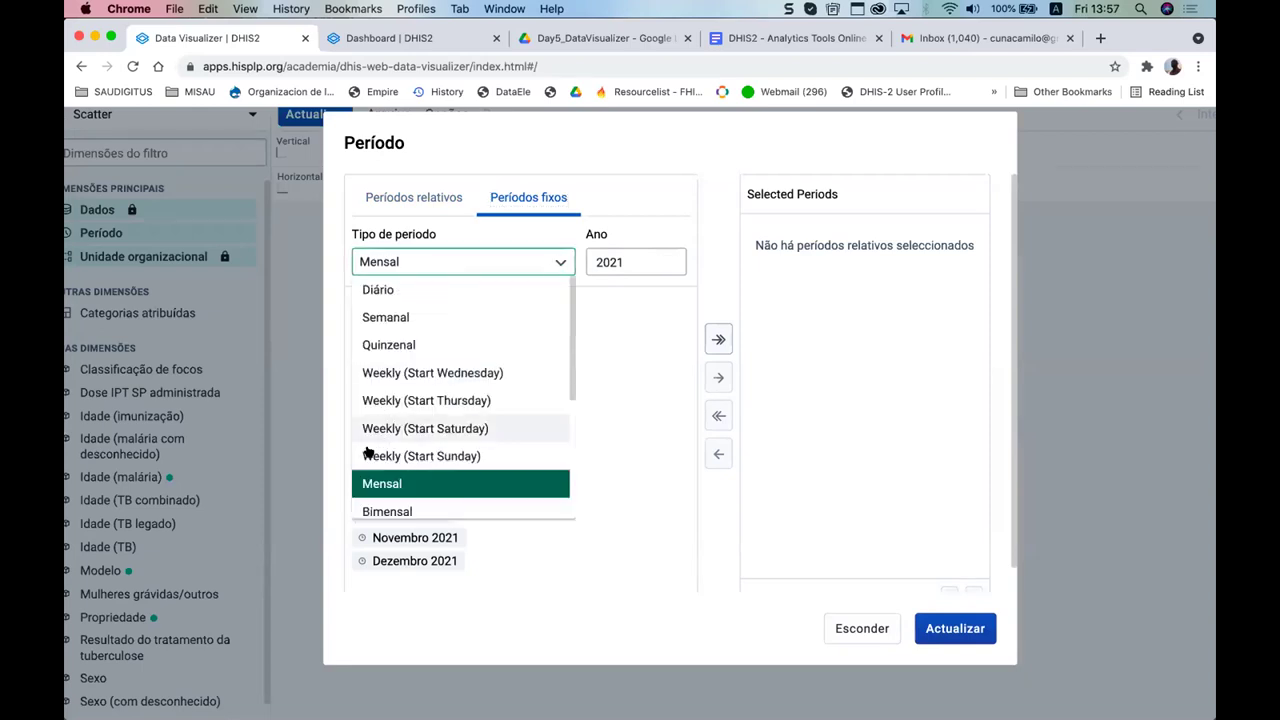
{"action": "scroll", "coordinate": [408, 462], "scroll_direction": "down", "scroll_amount": 5}
{"action": "left_click", "coordinate": [412, 462]}
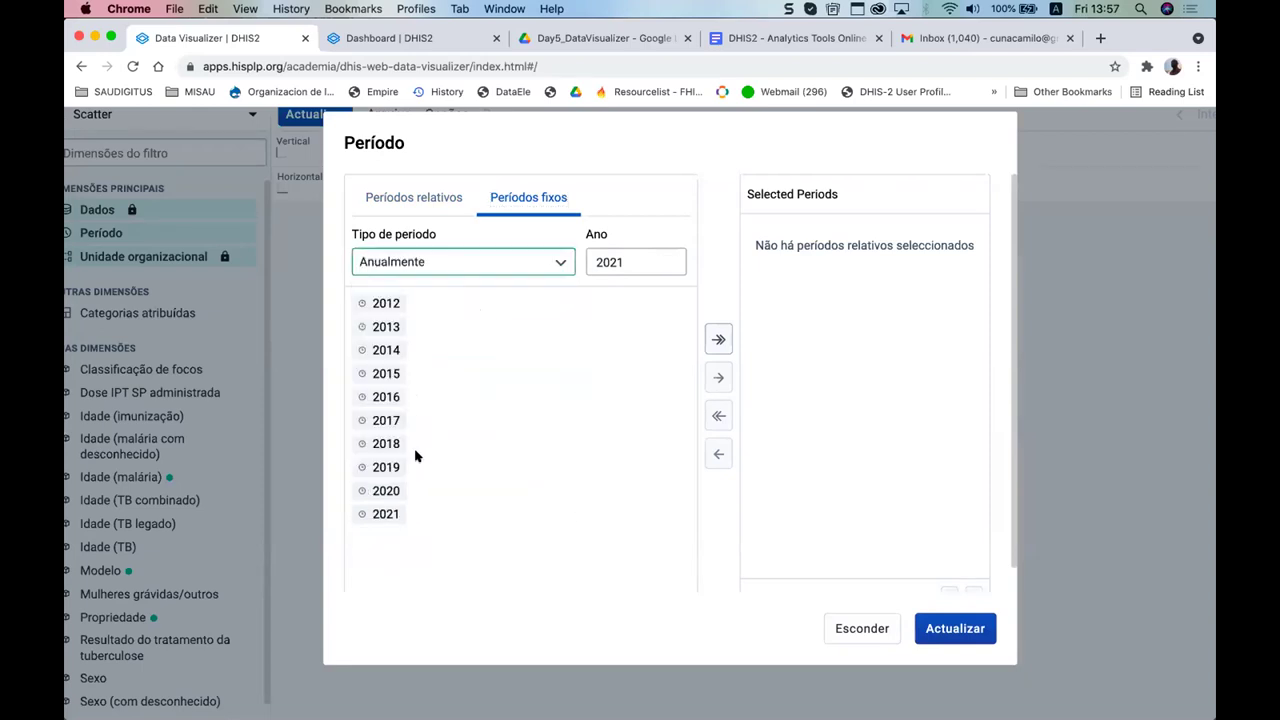
{"action": "double_click", "coordinate": [385, 443]}
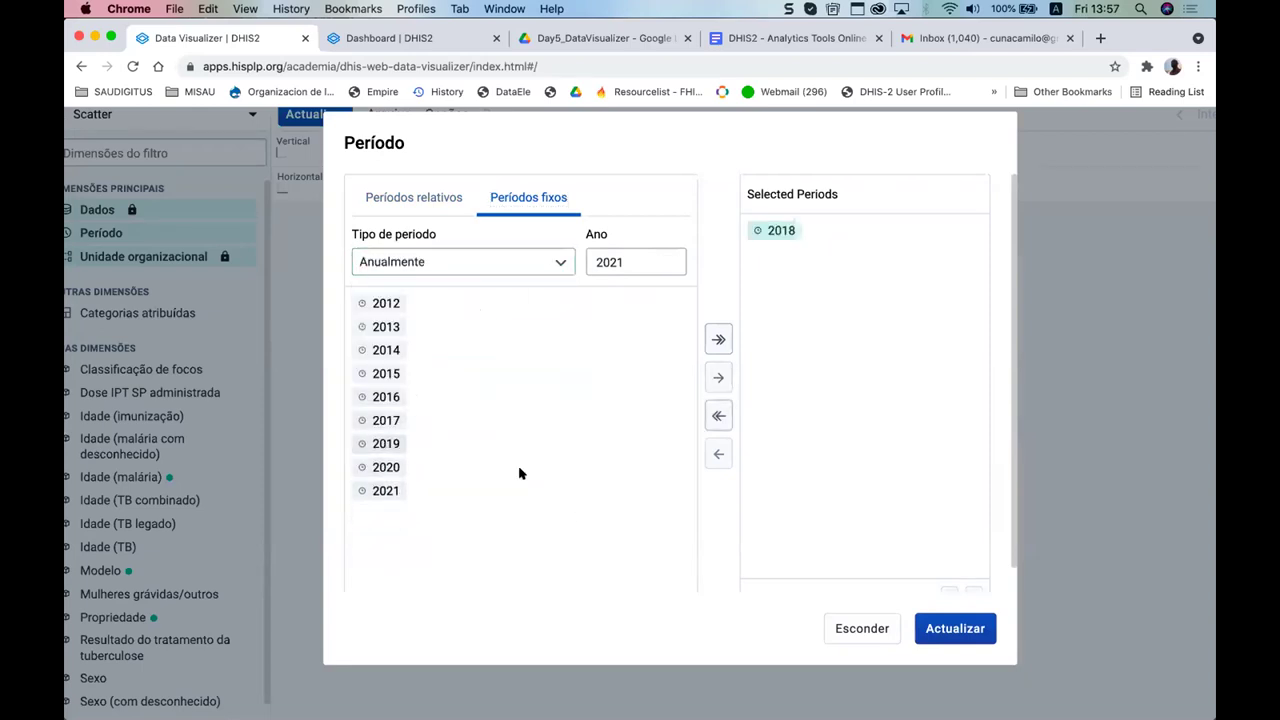
{"action": "left_click", "coordinate": [938, 627]}
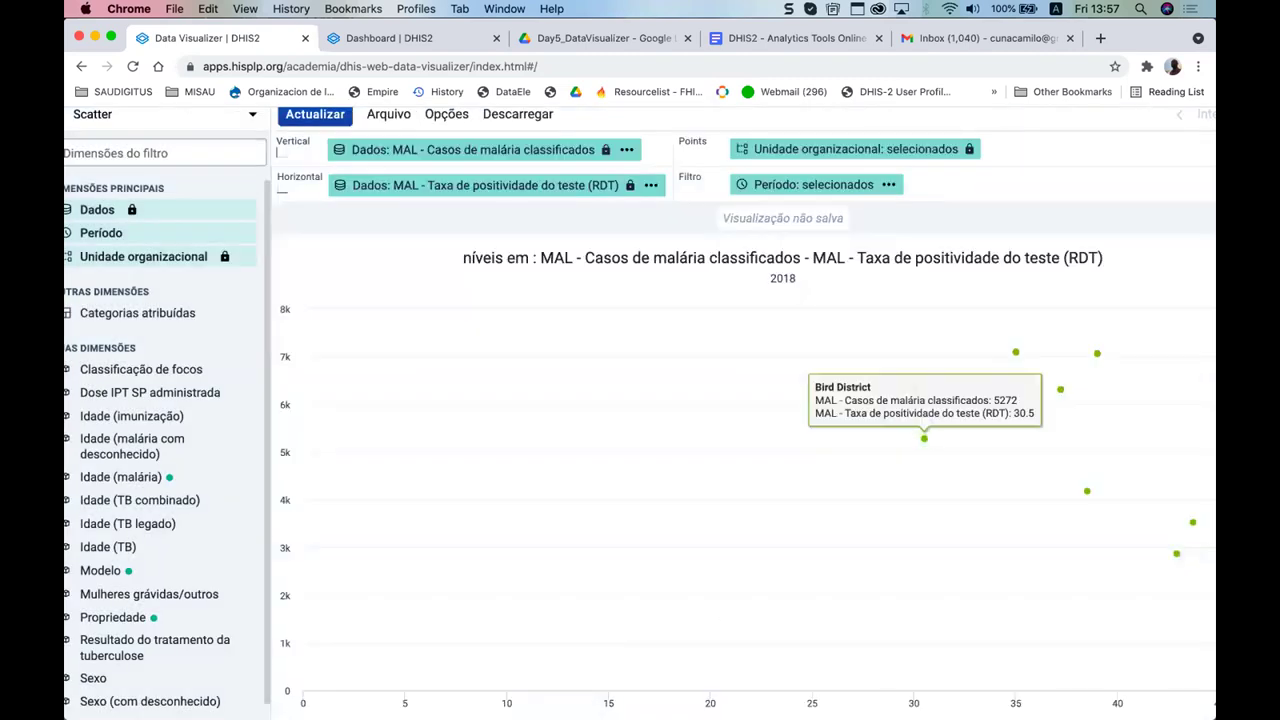
- Examine the district points on the scatter chart, comparing their malaria cases with their test positivity rates
{"action": "mouse_move", "coordinate": [913, 388]}
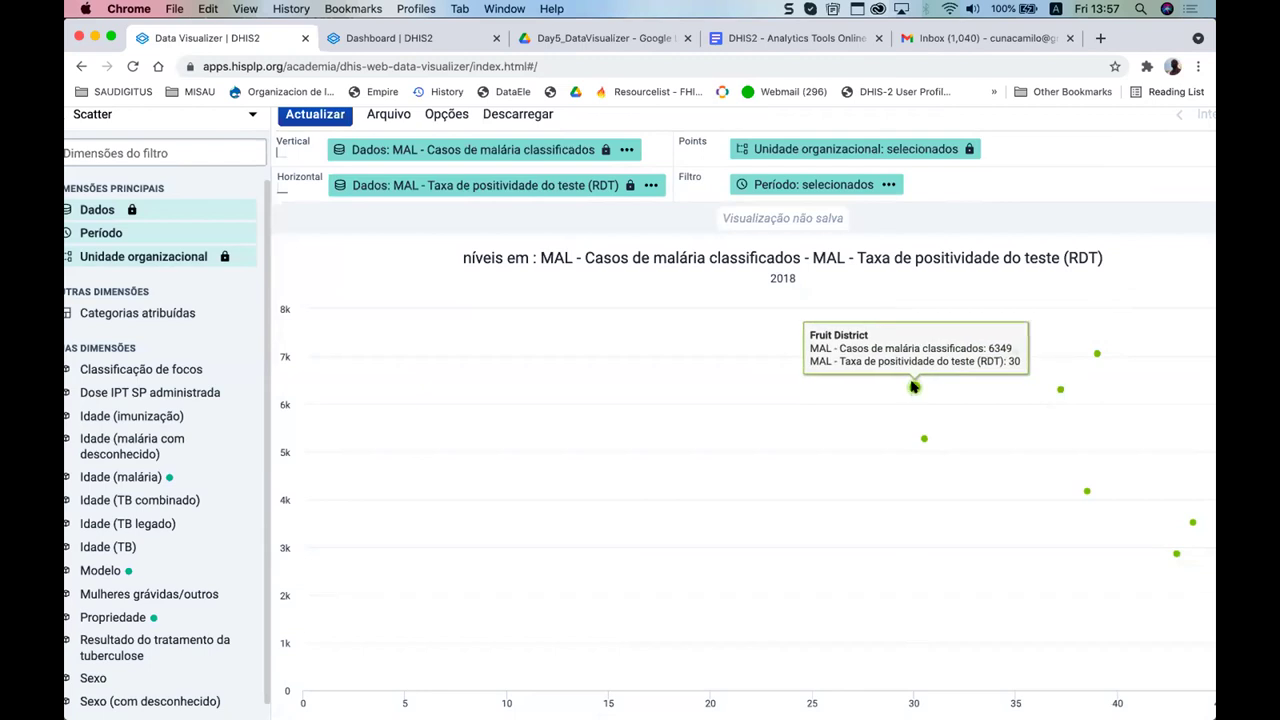
{"action": "mouse_move", "coordinate": [922, 441]}
{"action": "right_click", "coordinate": [810, 282]}
{"action": "left_click", "coordinate": [418, 254]}
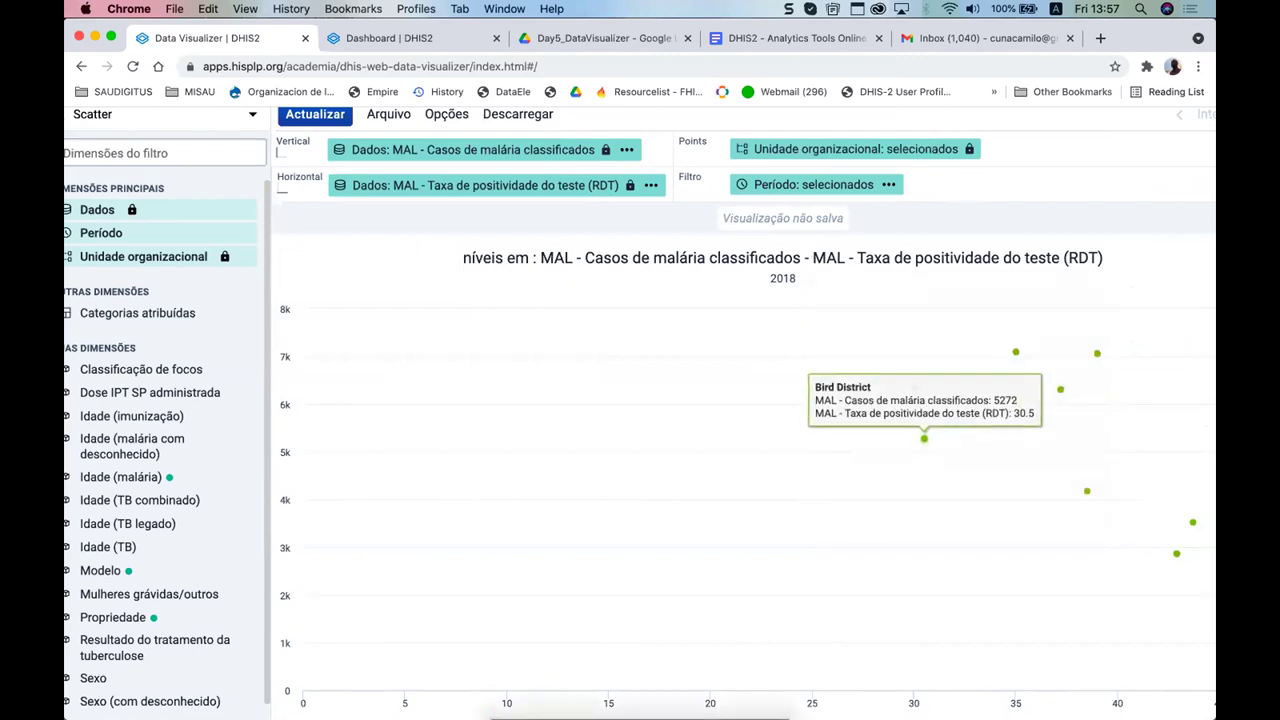
{"action": "scroll", "coordinate": [306, 325], "scroll_direction": "left", "scroll_amount": 2}
{"action": "scroll", "coordinate": [306, 325], "scroll_direction": "right", "scroll_amount": 3}
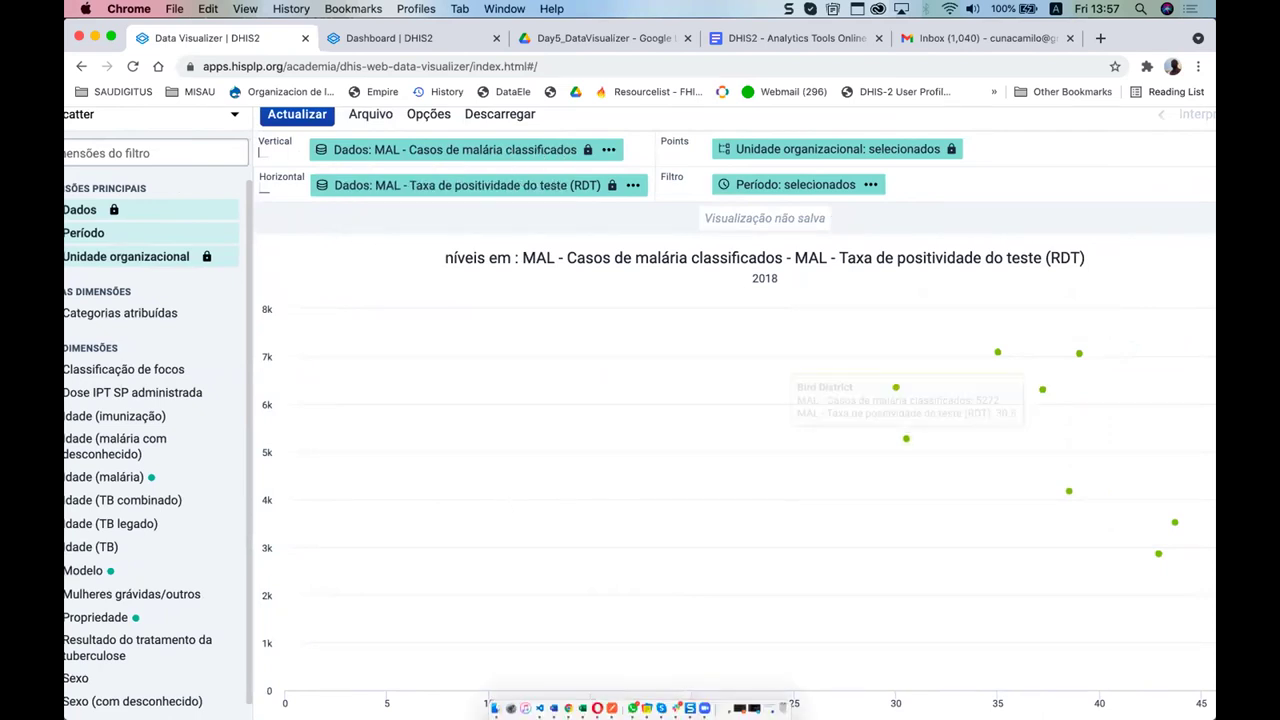
{"action": "scroll", "coordinate": [1203, 697], "scroll_direction": "right", "scroll_amount": 2}
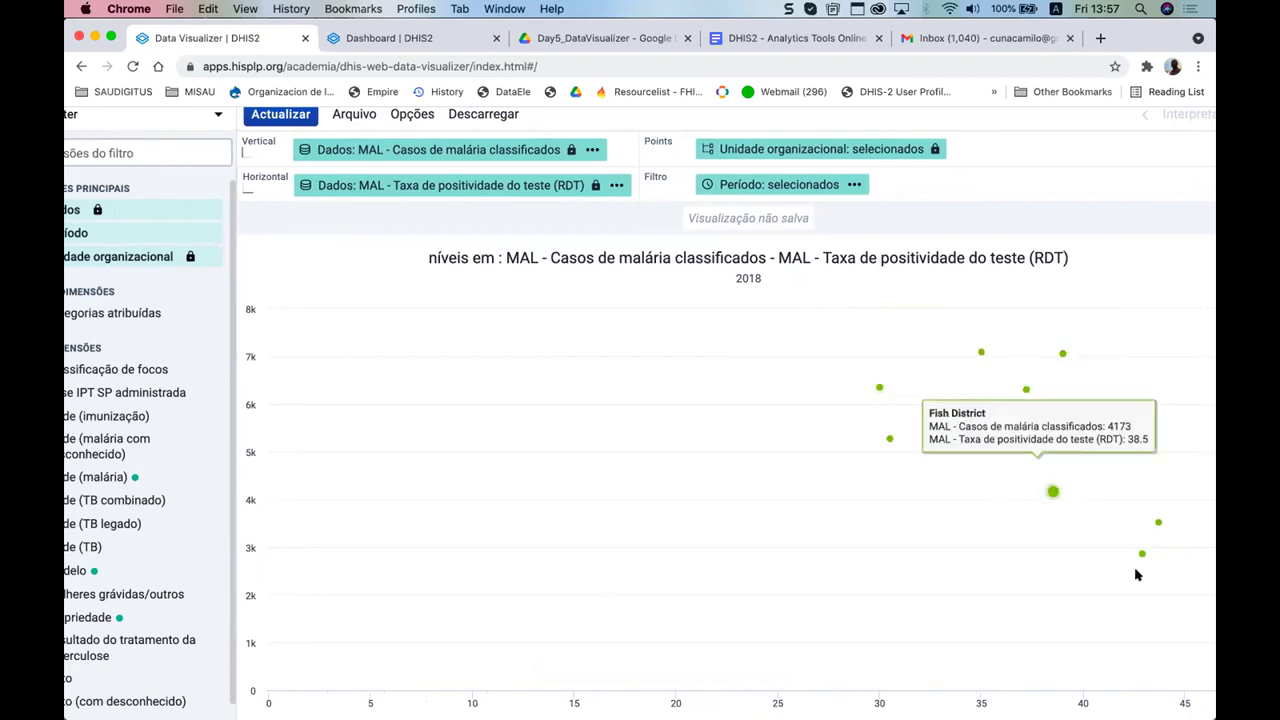
{"action": "scroll", "coordinate": [1137, 574], "scroll_direction": "right", "scroll_amount": 2}
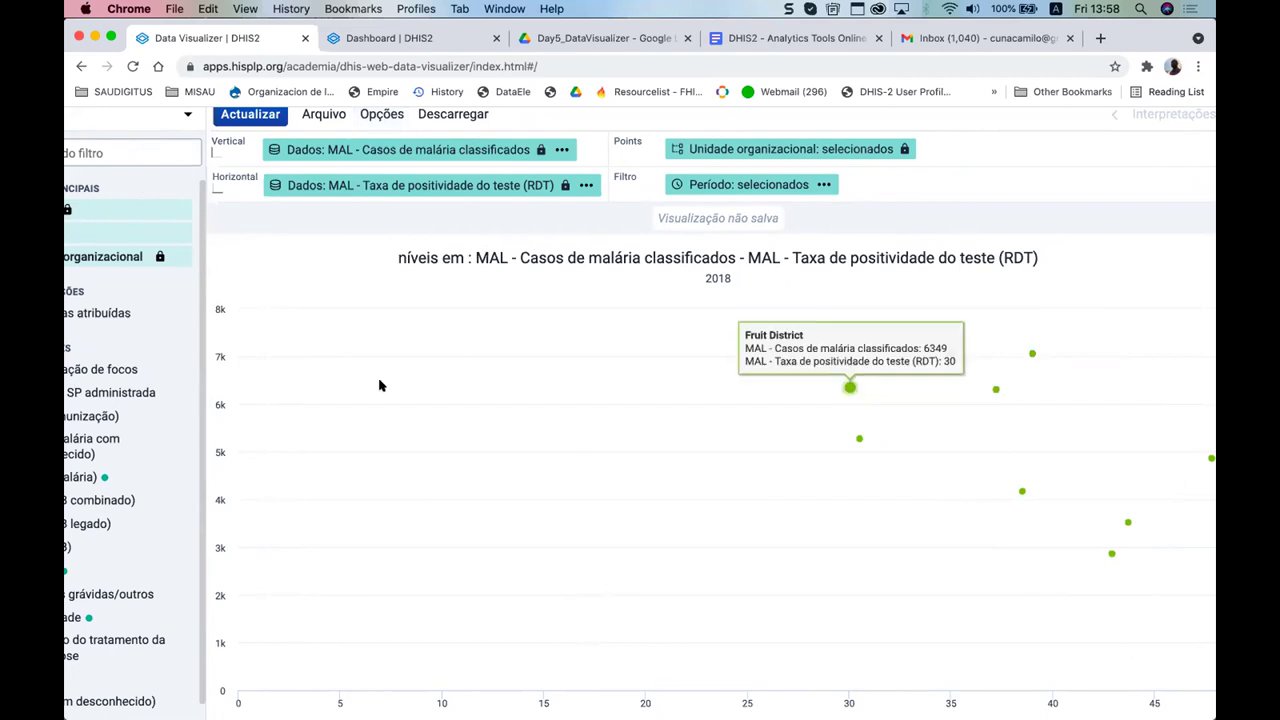
- Open the chart options and skip the offered Java update
{"action": "left_click", "coordinate": [385, 114]}
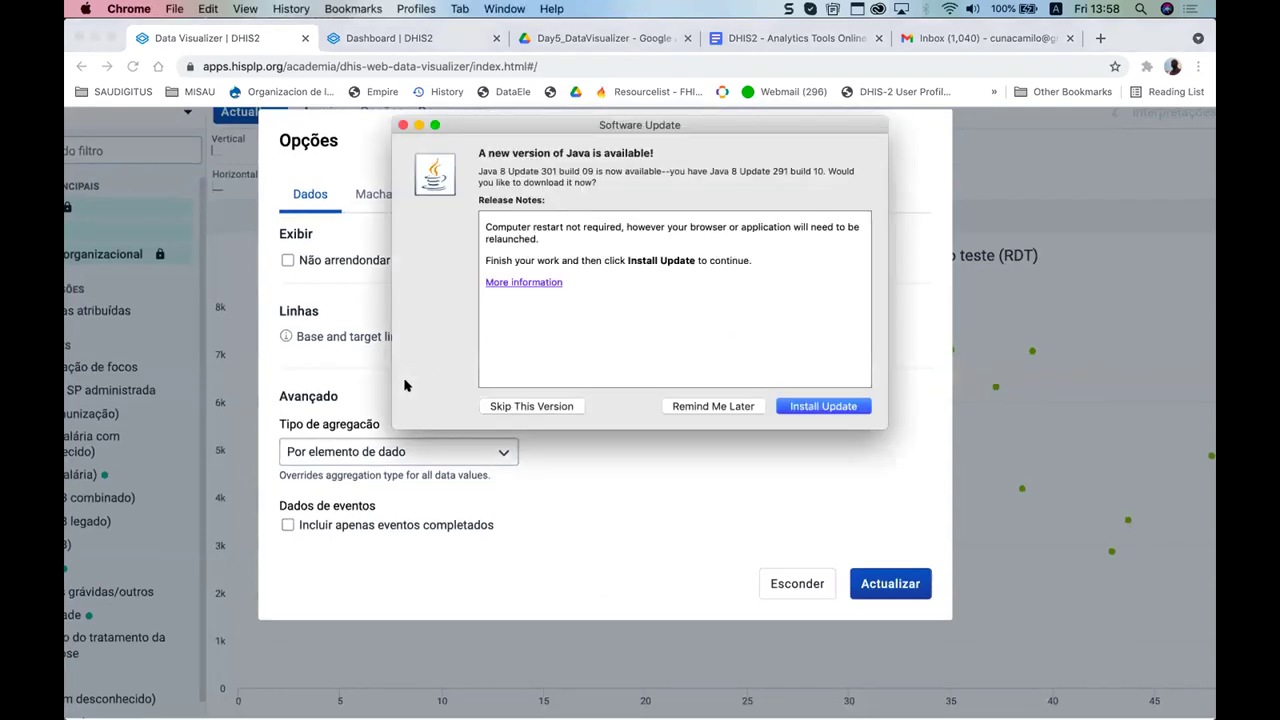
{"action": "left_click", "coordinate": [546, 408]}
{"action": "scroll", "coordinate": [543, 426], "scroll_direction": "up", "scroll_amount": 1}
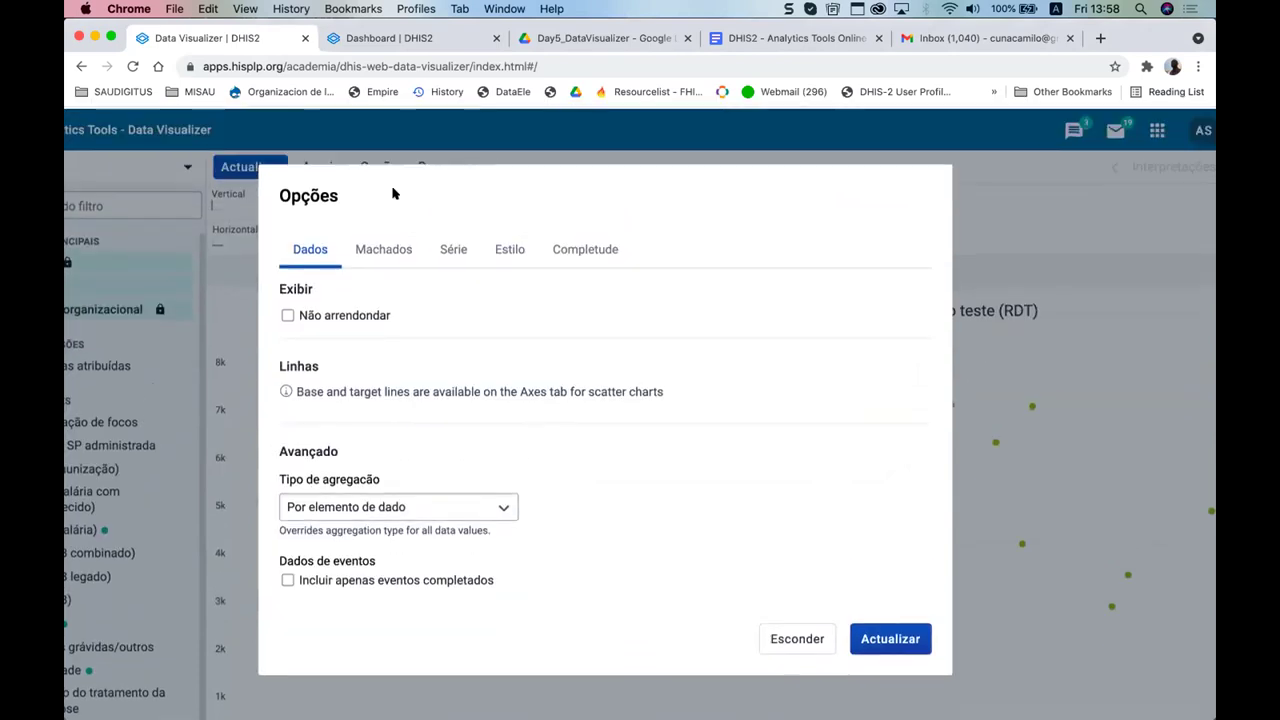
- Examine the vertical and horizontal axis options, including title, range, steps, decimals, labels, and target and base lines
{"action": "left_click", "coordinate": [374, 245]}
{"action": "scroll", "coordinate": [402, 296], "scroll_direction": "down", "scroll_amount": 1}
{"action": "scroll", "coordinate": [402, 296], "scroll_direction": "down", "scroll_amount": 4}
{"action": "scroll", "coordinate": [477, 437], "scroll_direction": "down", "scroll_amount": 4}
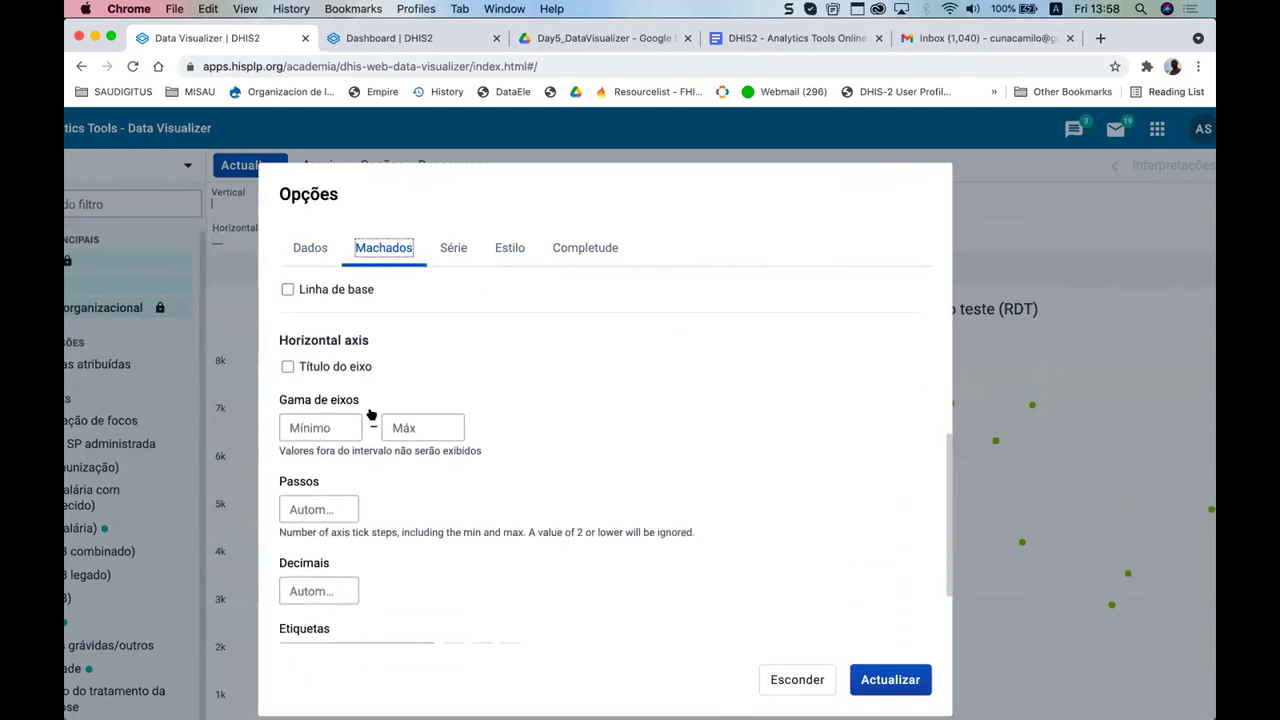
{"action": "scroll", "coordinate": [371, 414], "scroll_direction": "down", "scroll_amount": 3}
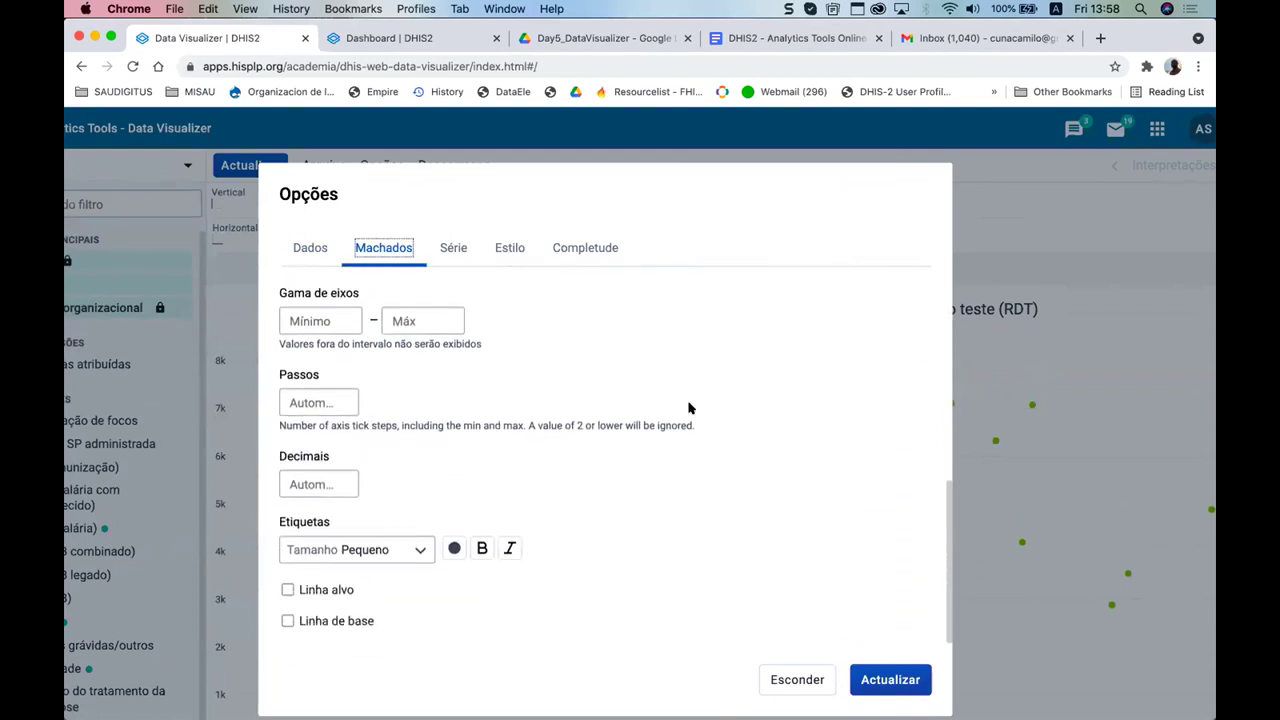
{"action": "scroll", "coordinate": [688, 408], "scroll_direction": "down", "scroll_amount": 5}
{"action": "scroll", "coordinate": [617, 277], "scroll_direction": "up", "scroll_amount": 4}
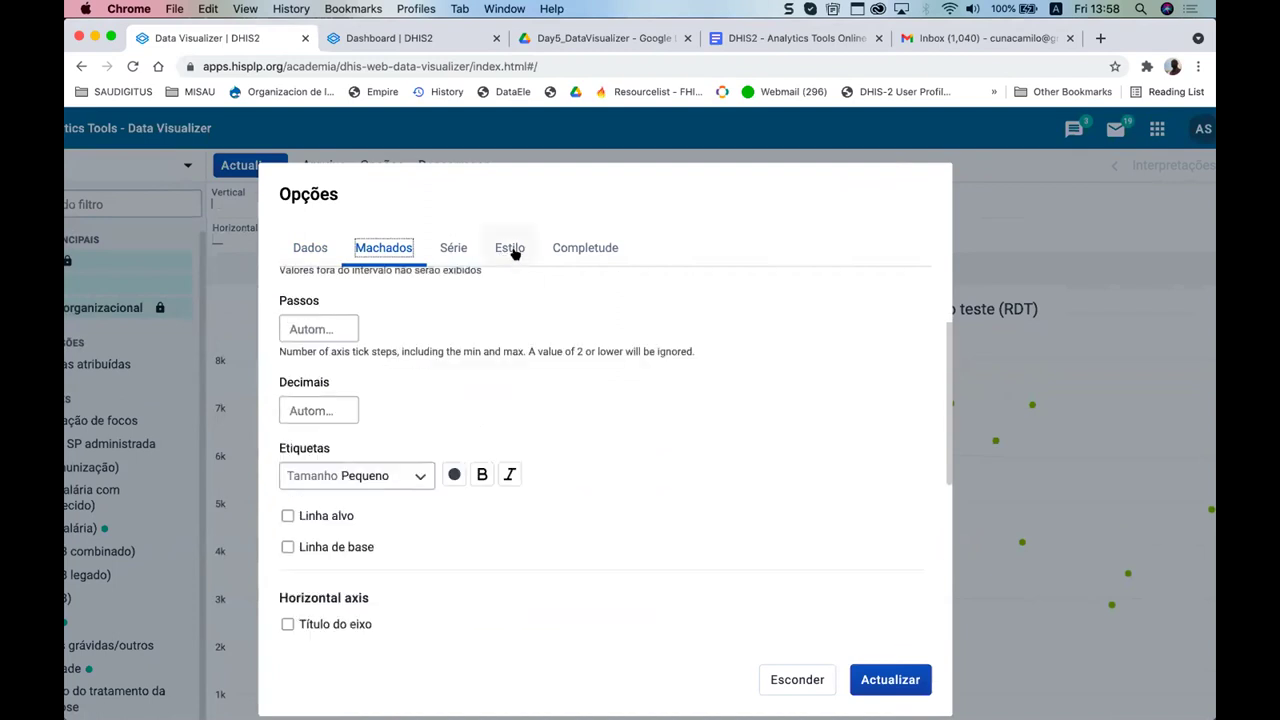
{"action": "left_click", "coordinate": [512, 251]}
{"action": "left_click", "coordinate": [400, 250]}
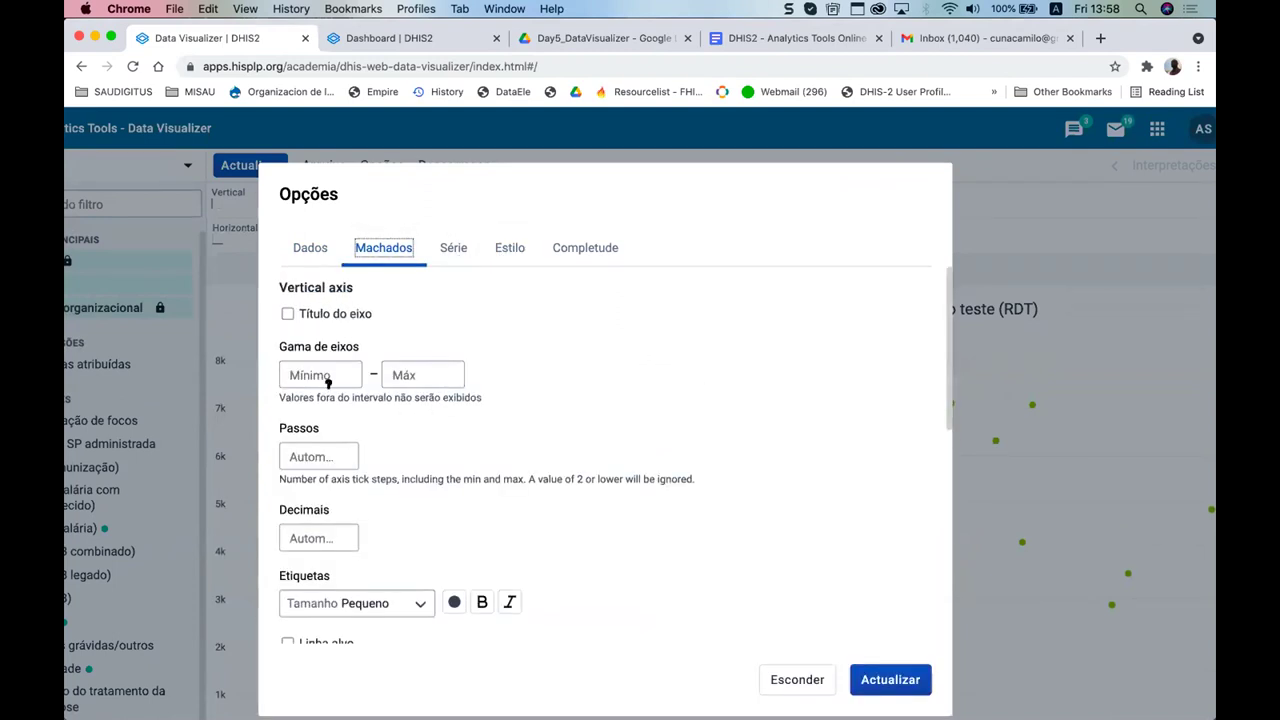
{"action": "scroll", "coordinate": [328, 383], "scroll_direction": "down", "scroll_amount": 1}
{"action": "scroll", "coordinate": [368, 450], "scroll_direction": "down", "scroll_amount": 5}
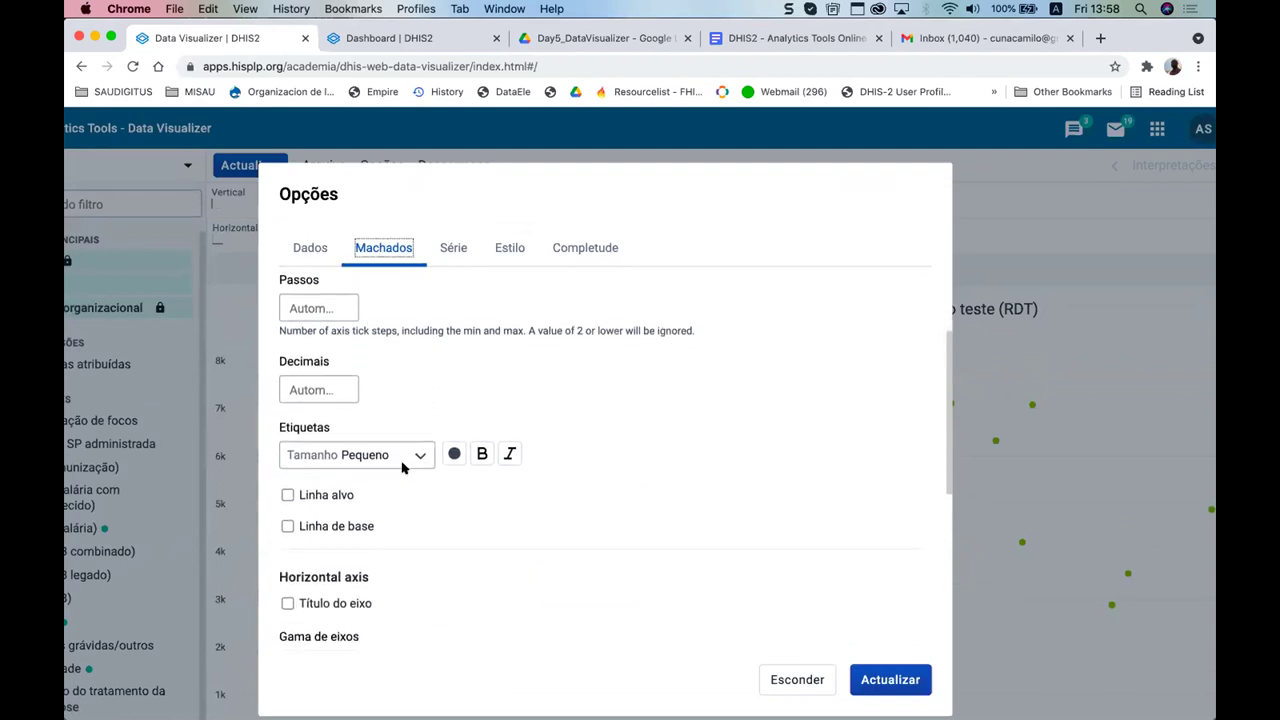
{"action": "scroll", "coordinate": [370, 500], "scroll_direction": "down", "scroll_amount": 2}
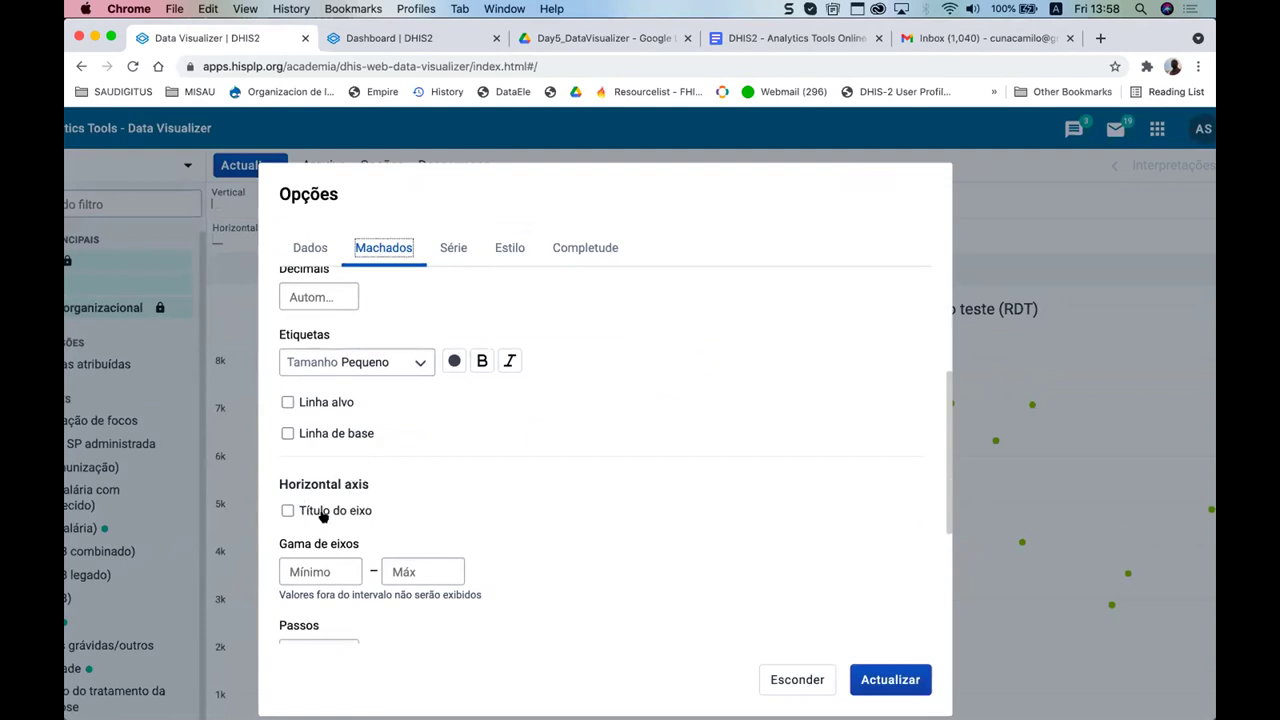
{"action": "scroll", "coordinate": [340, 505], "scroll_direction": "down", "scroll_amount": 10}
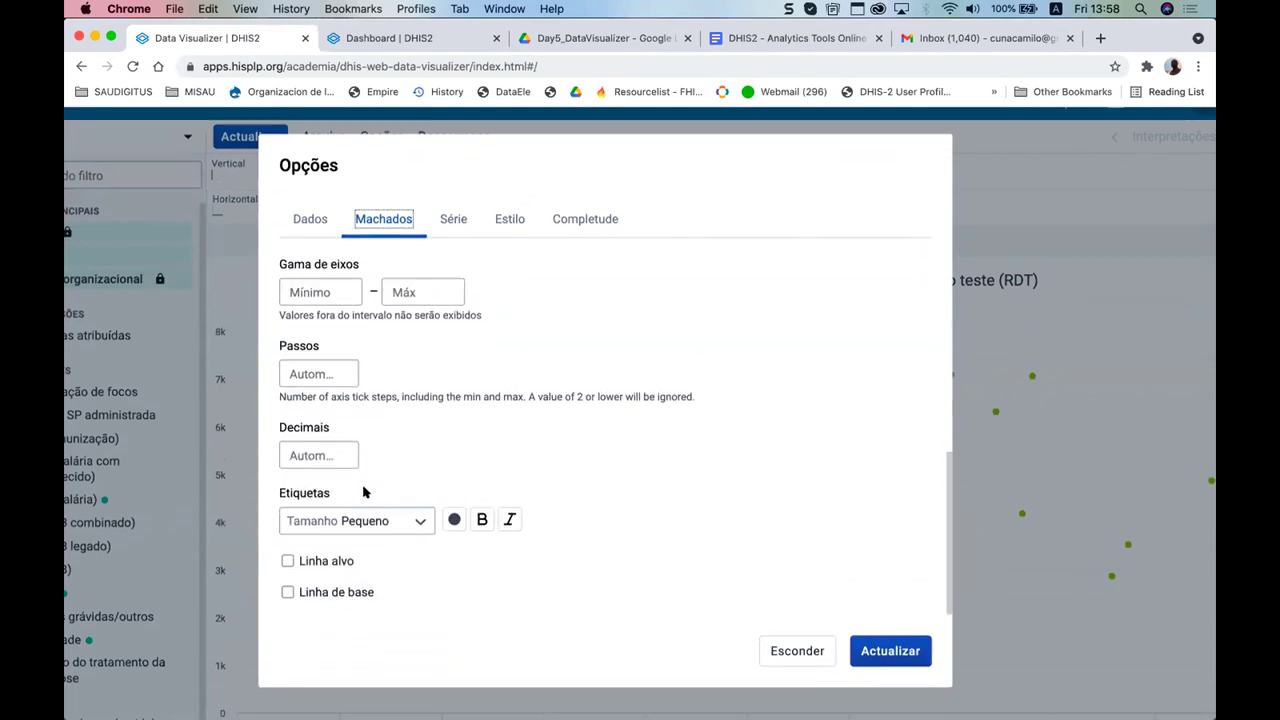
{"action": "scroll", "coordinate": [420, 446], "scroll_direction": "up", "scroll_amount": 14}
{"action": "scroll", "coordinate": [418, 446], "scroll_direction": "up", "scroll_amount": 5}
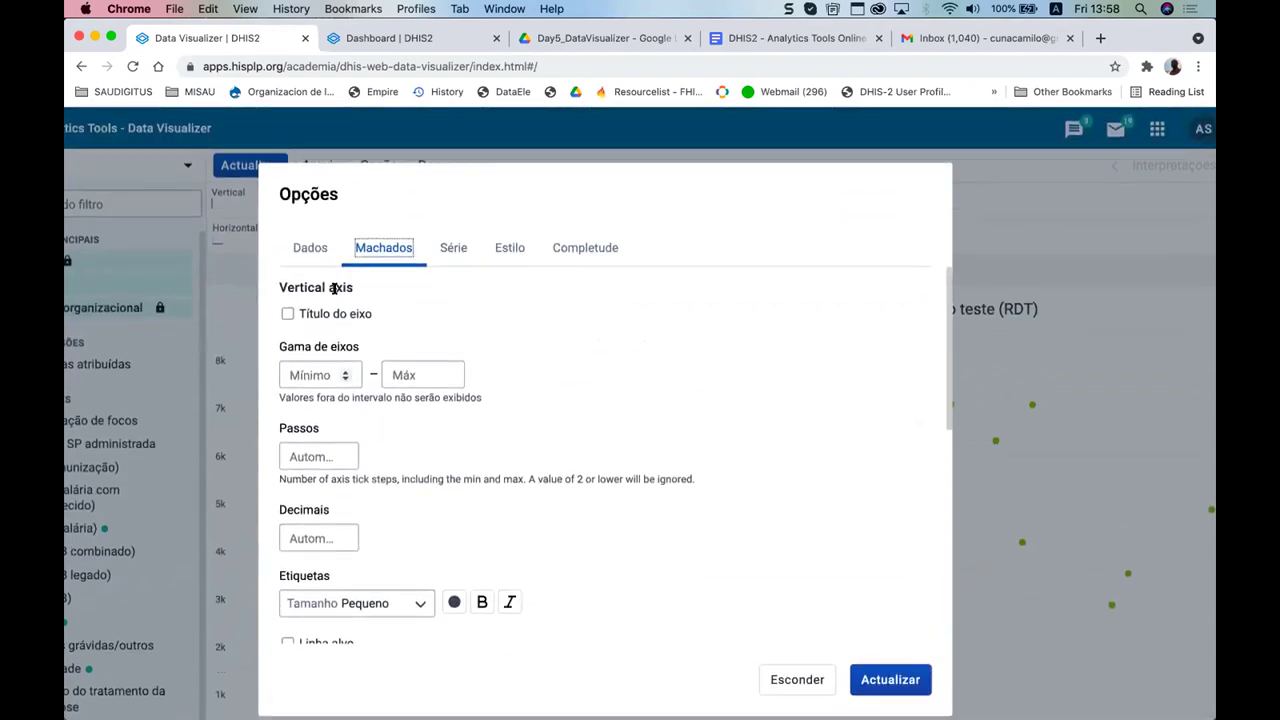
- Enable the vertical axis title and set it to "Casos de Malaria"
{"action": "left_click", "coordinate": [287, 314]}
{"action": "left_click", "coordinate": [358, 340]}
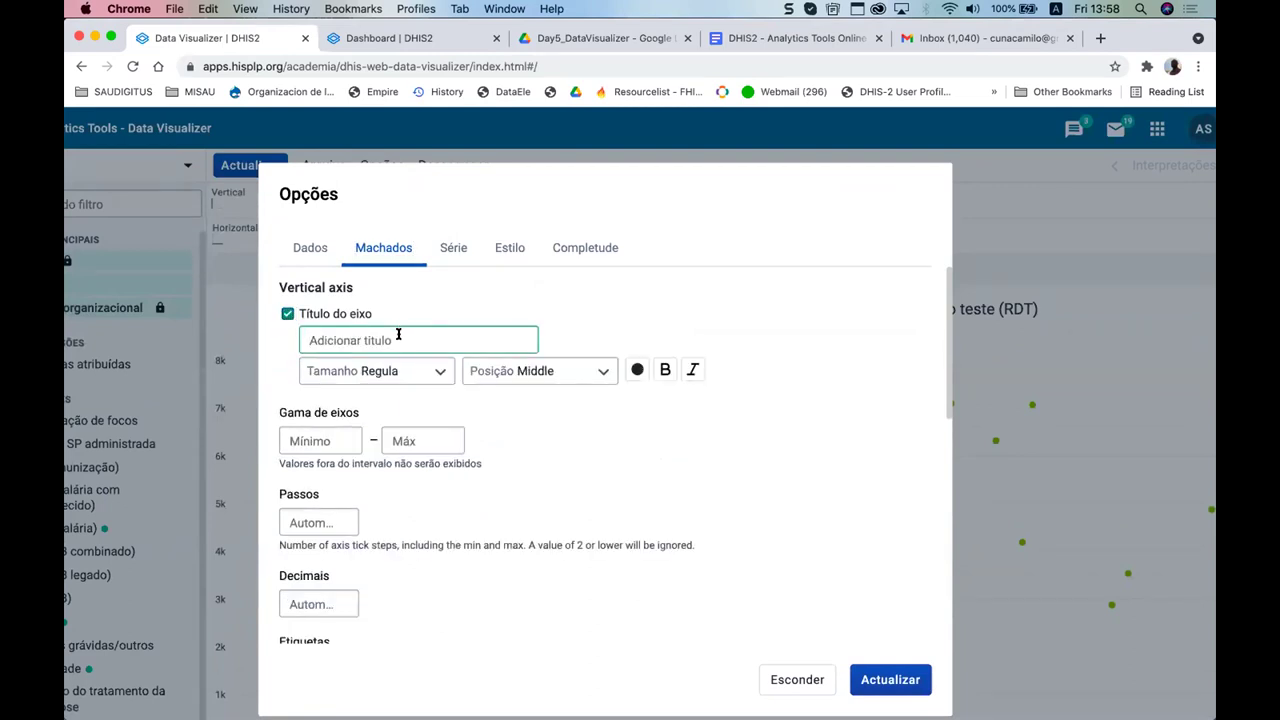
{"action": "type", "text": "Casos de Malaria"}
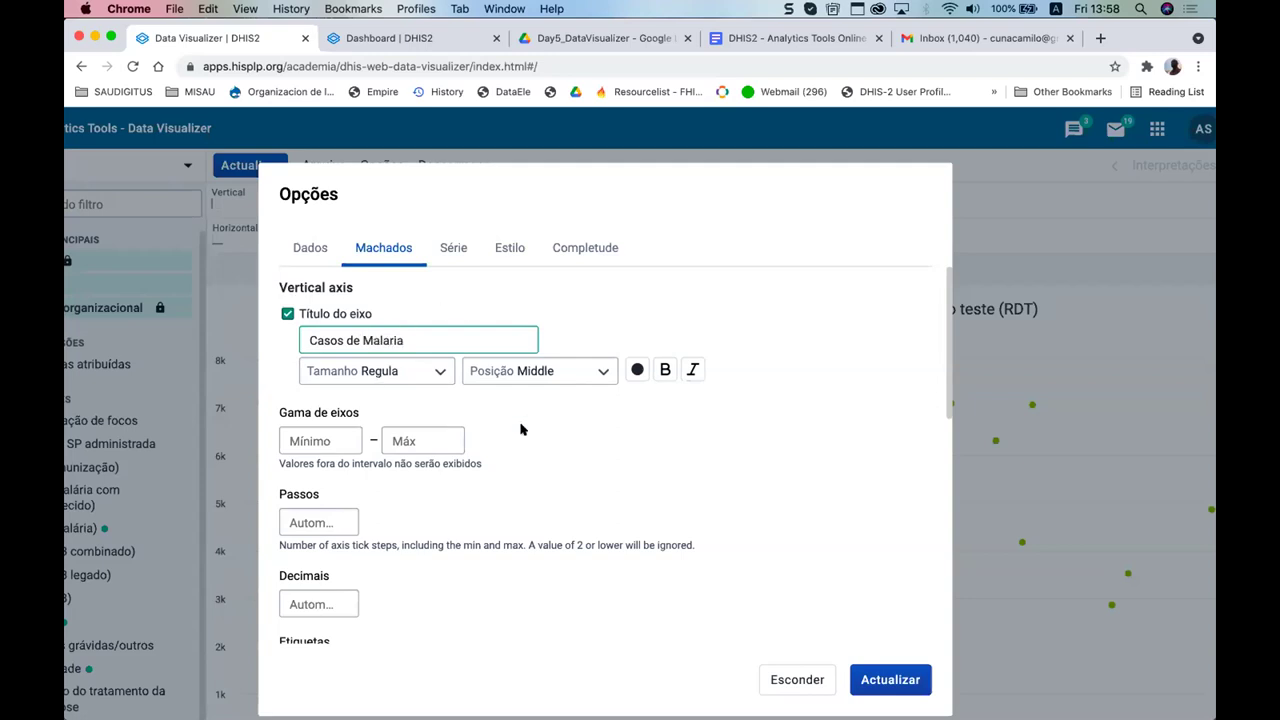
- Enable the horizontal axis title, set it to "Positividade para Malaria", and update the chart
{"action": "scroll", "coordinate": [410, 536], "scroll_direction": "down", "scroll_amount": 3}
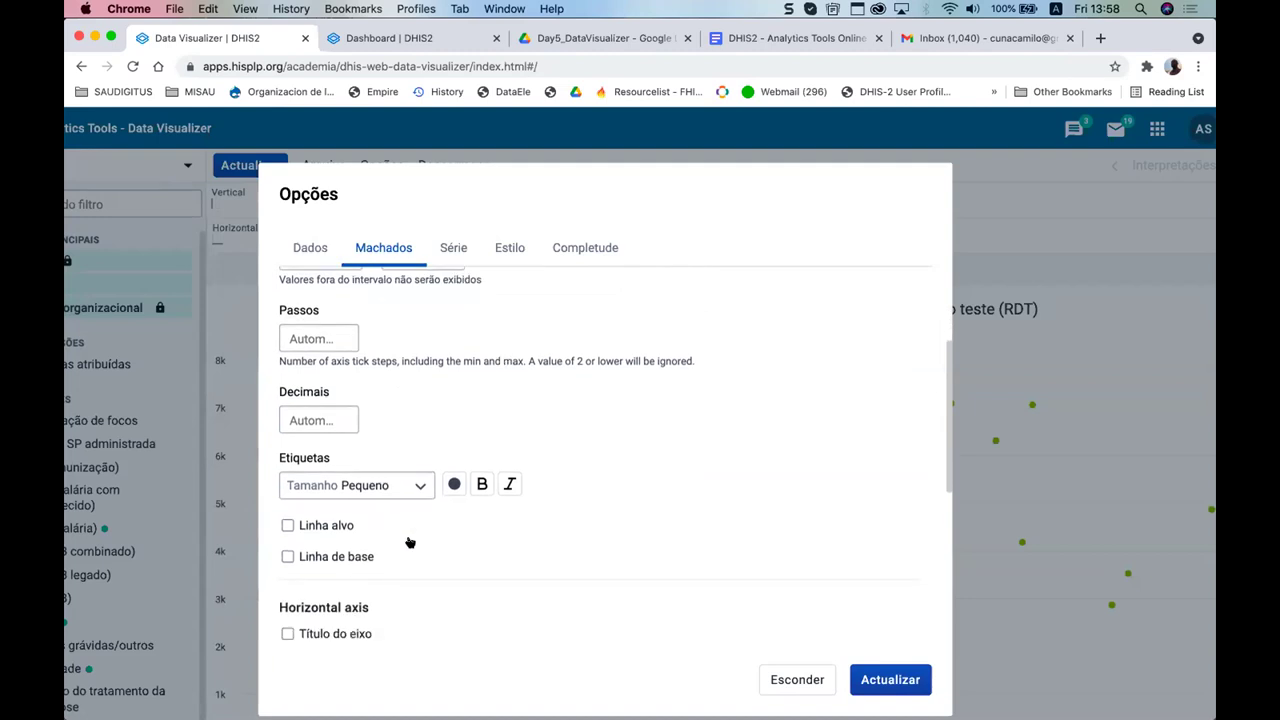
{"action": "left_click", "coordinate": [288, 521]}
{"action": "left_click", "coordinate": [450, 546]}
{"action": "type", "text": "Pos"}
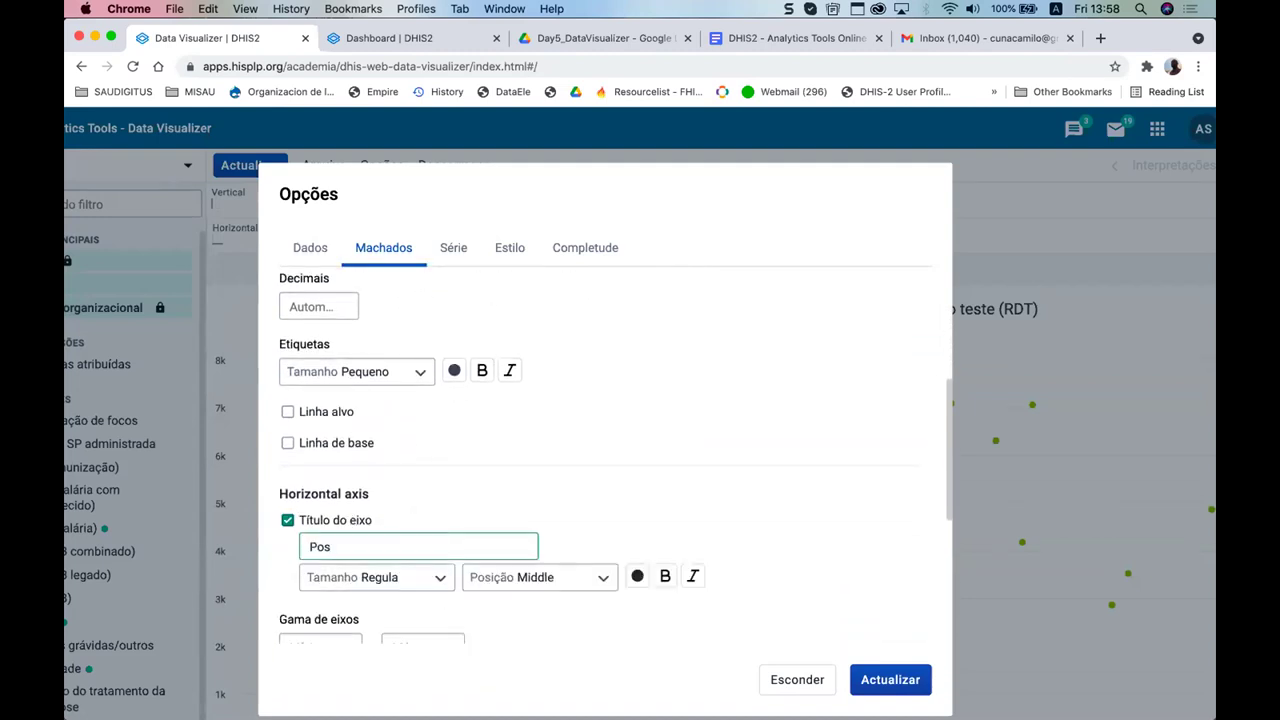
{"action": "type", "text": "itividade para Malaria"}
{"action": "left_click", "coordinate": [885, 680]}
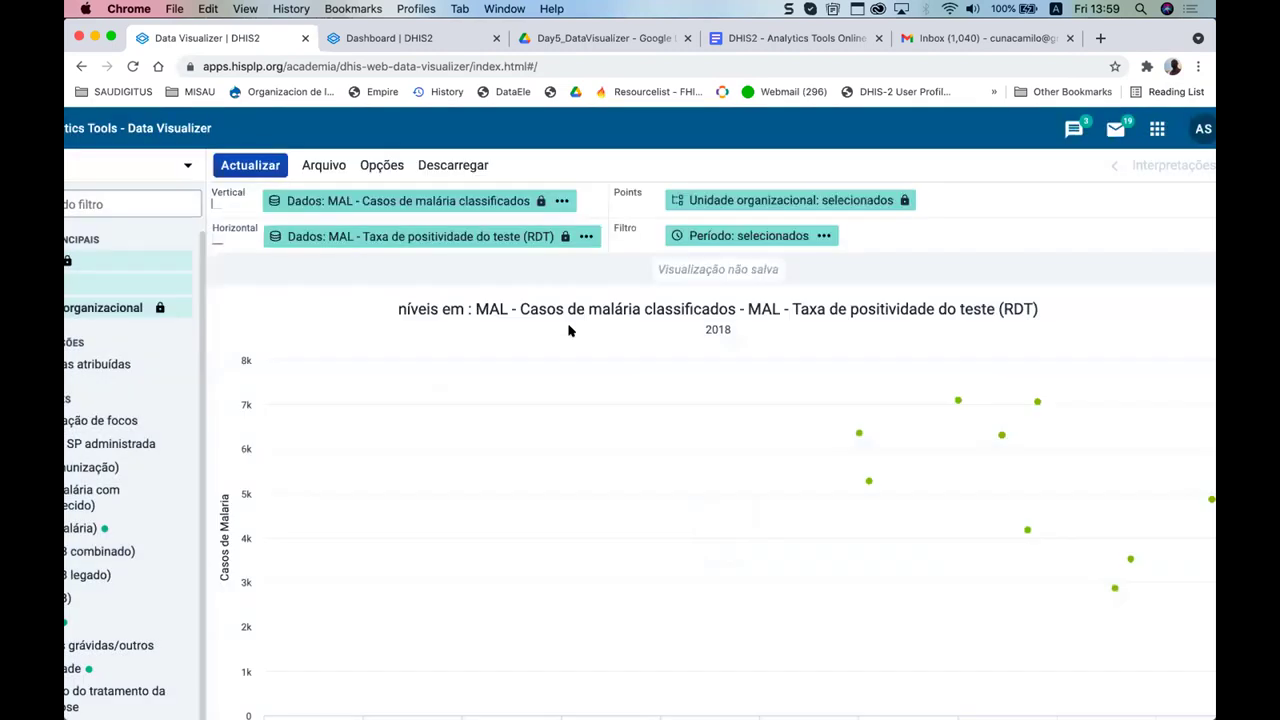
- Examine the axis titles and district points on the updated scatter chart
{"action": "scroll", "coordinate": [762, 492], "scroll_direction": "down", "scroll_amount": 1}
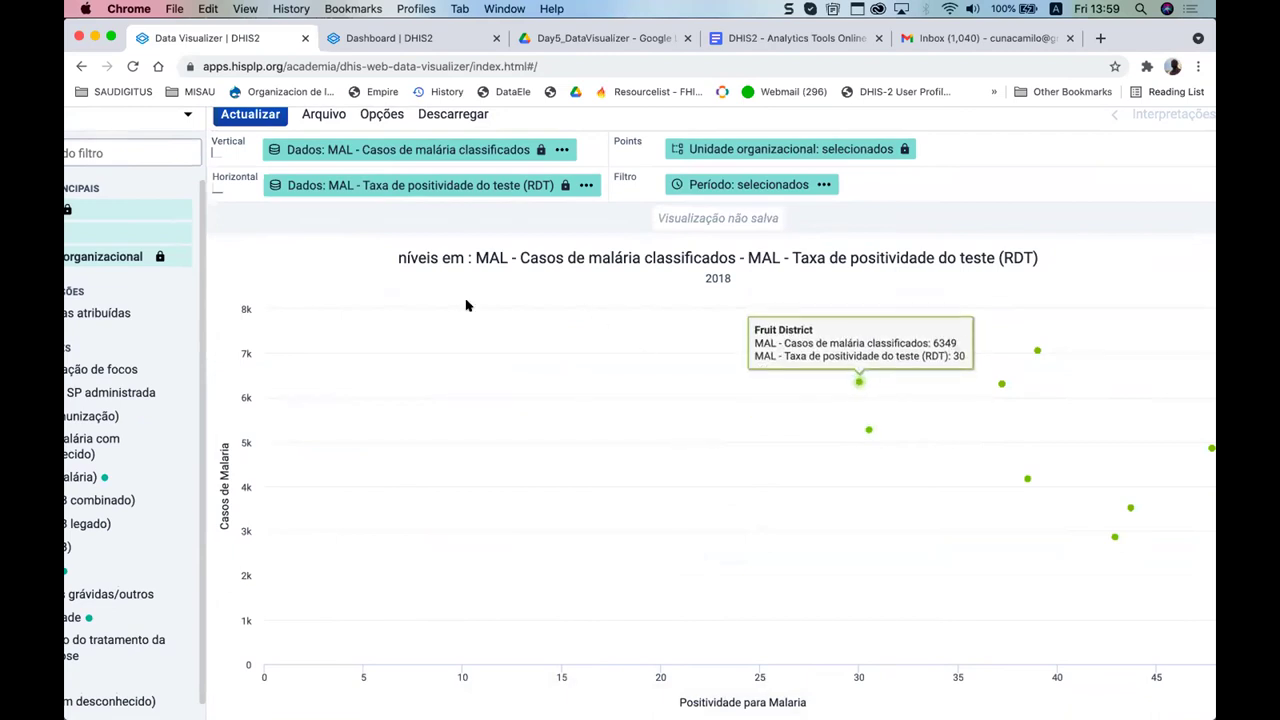
{"action": "scroll", "coordinate": [465, 305], "scroll_direction": "left", "scroll_amount": 2}
{"action": "scroll", "coordinate": [465, 305], "scroll_direction": "up", "scroll_amount": 2}
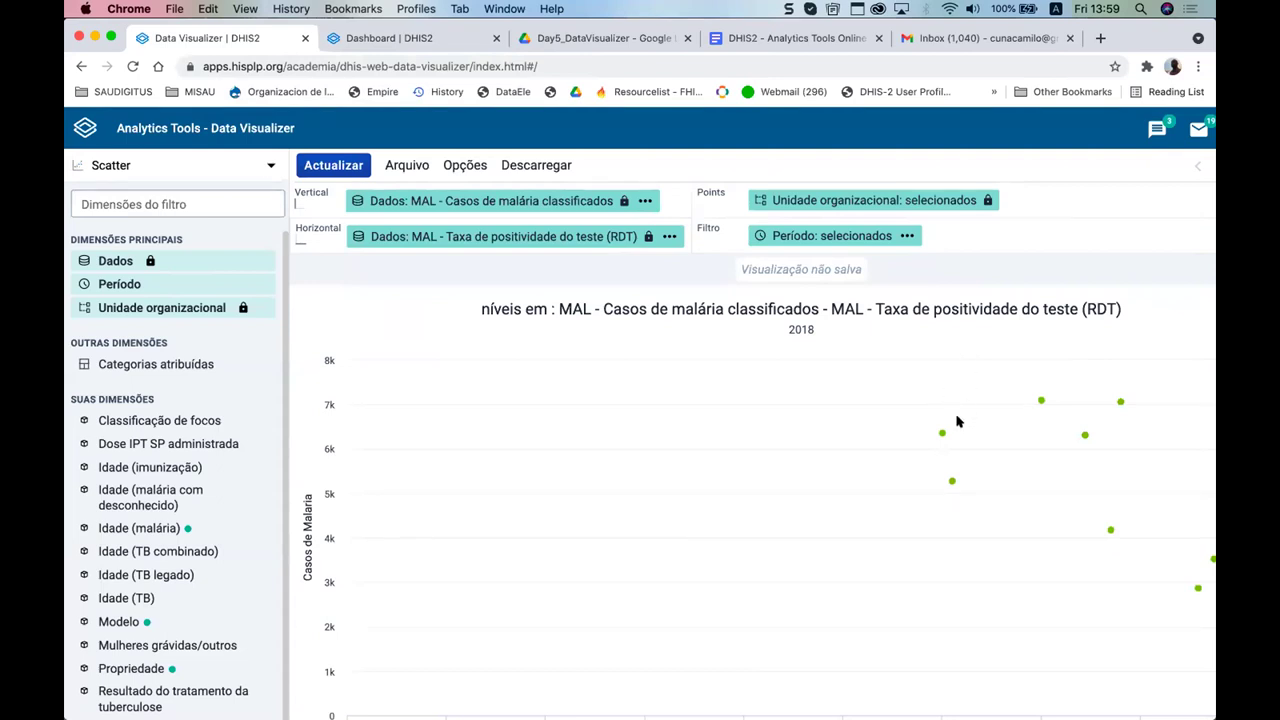
- Look over the available visualization types, starting from the scatter chart
{"action": "left_click", "coordinate": [128, 163]}
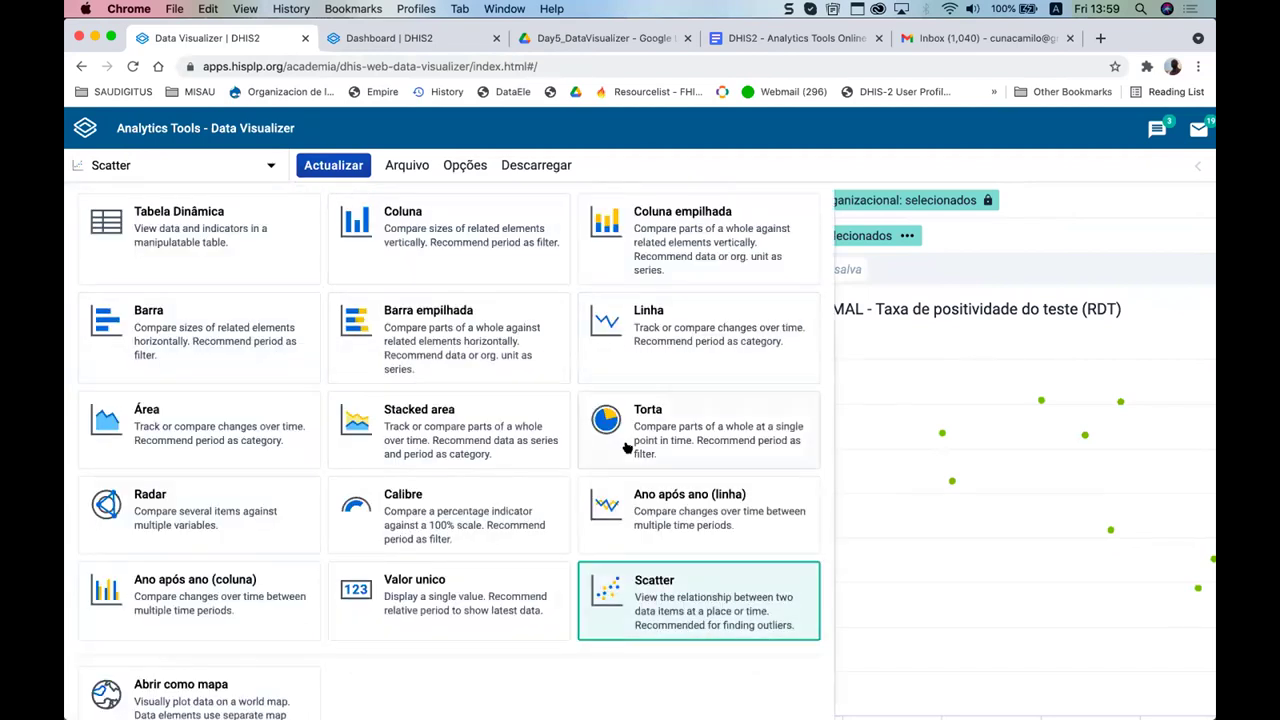
{"action": "left_click", "coordinate": [866, 548]}
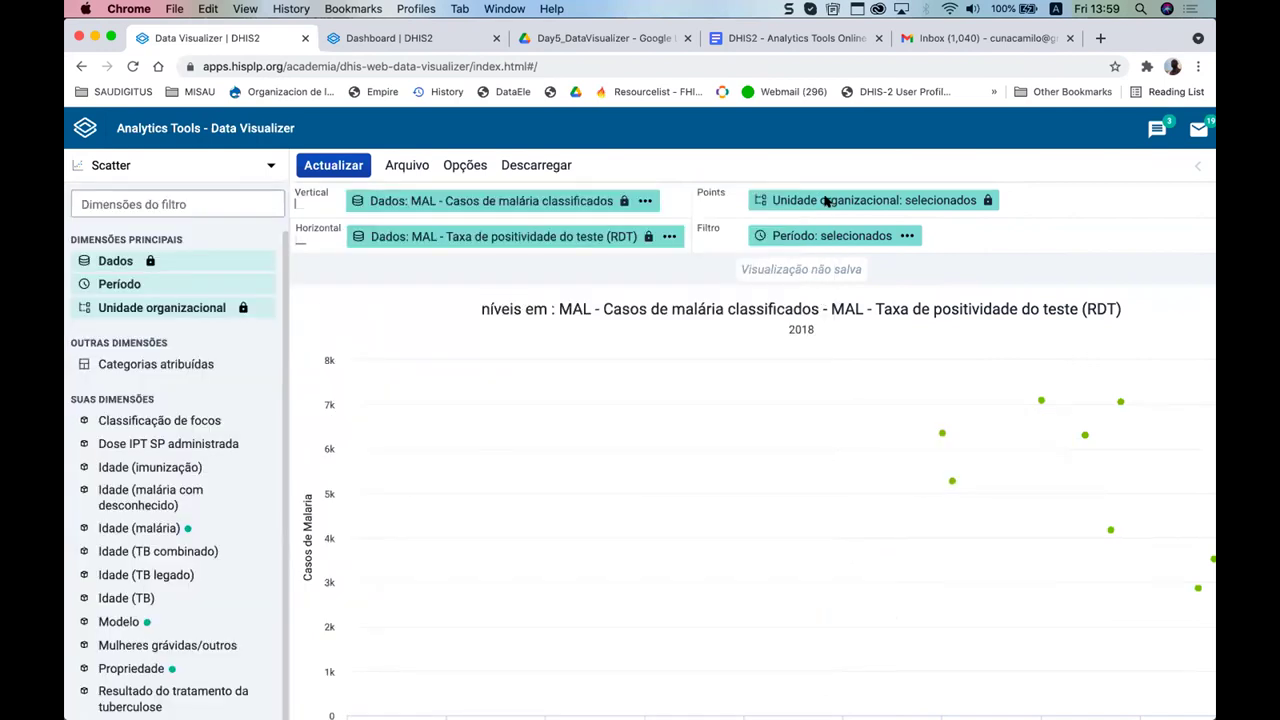
{"action": "scroll", "coordinate": [636, 377], "scroll_direction": "down", "scroll_amount": 2}
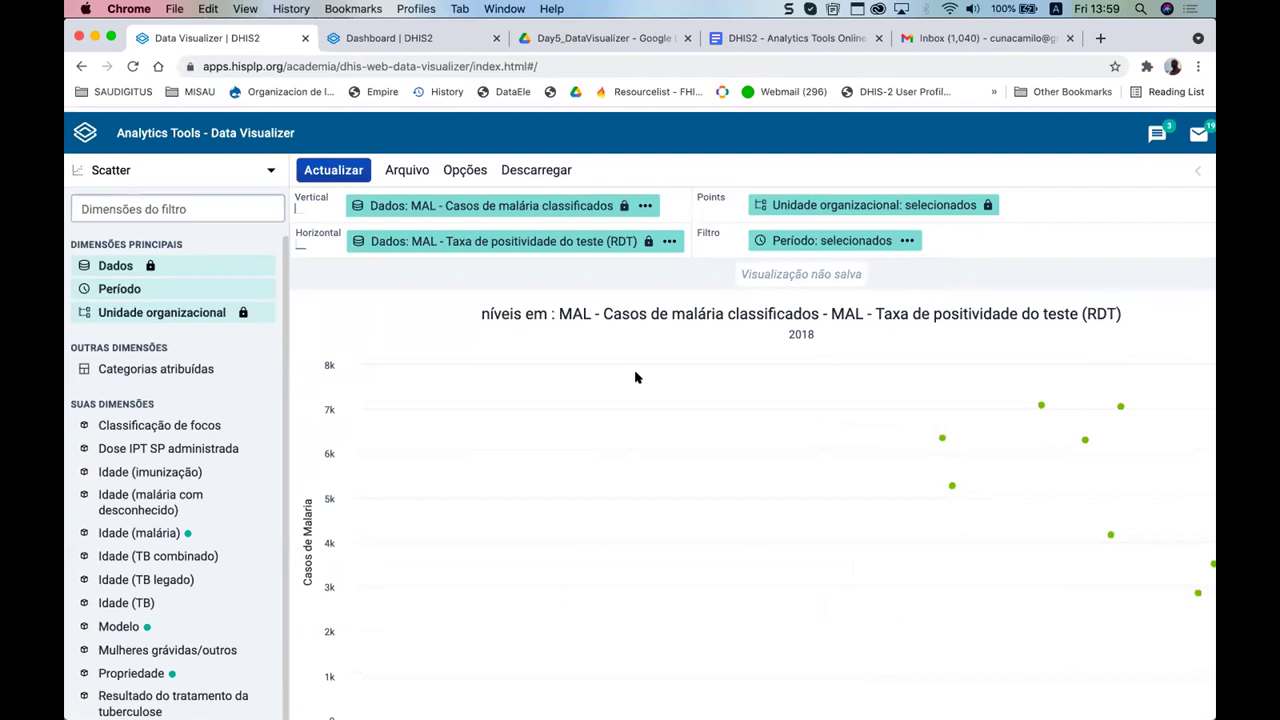
{"action": "scroll", "coordinate": [636, 377], "scroll_direction": "up", "scroll_amount": 2}
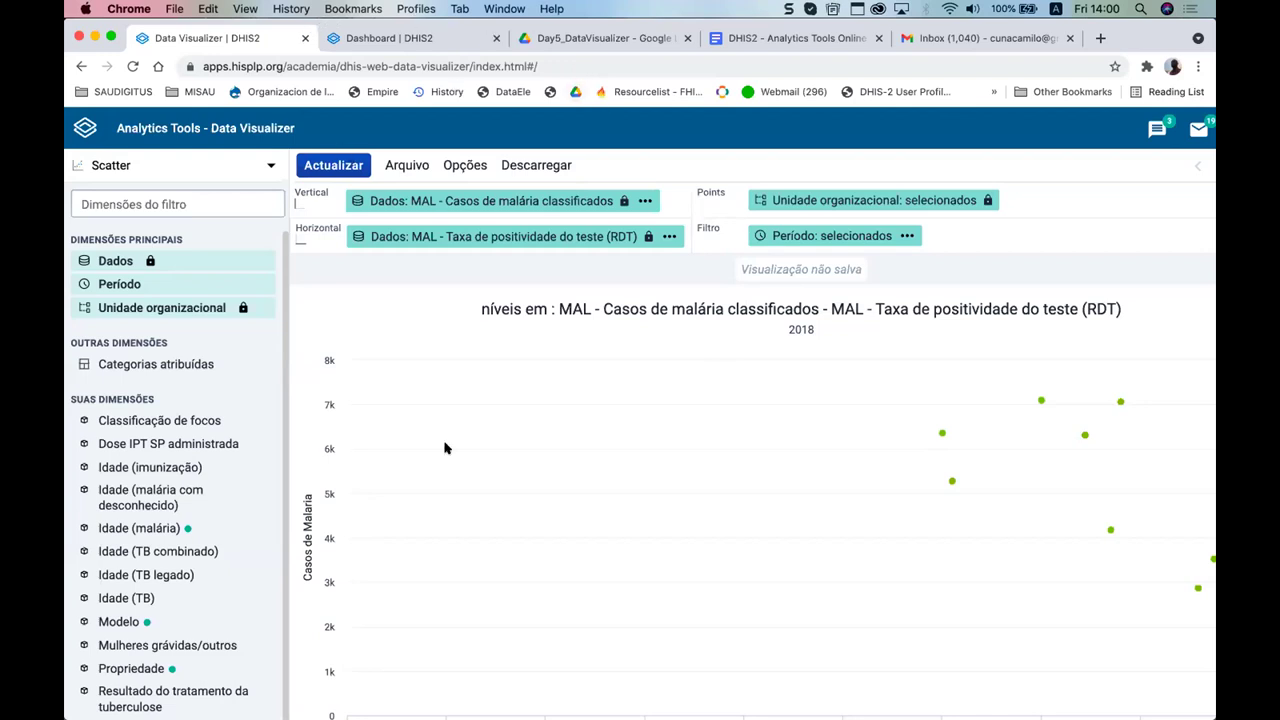
- Switch to Slack and look through the recent messages and form links in the dhis2-academy channel
{"action": "key", "text": "super+Tab"}
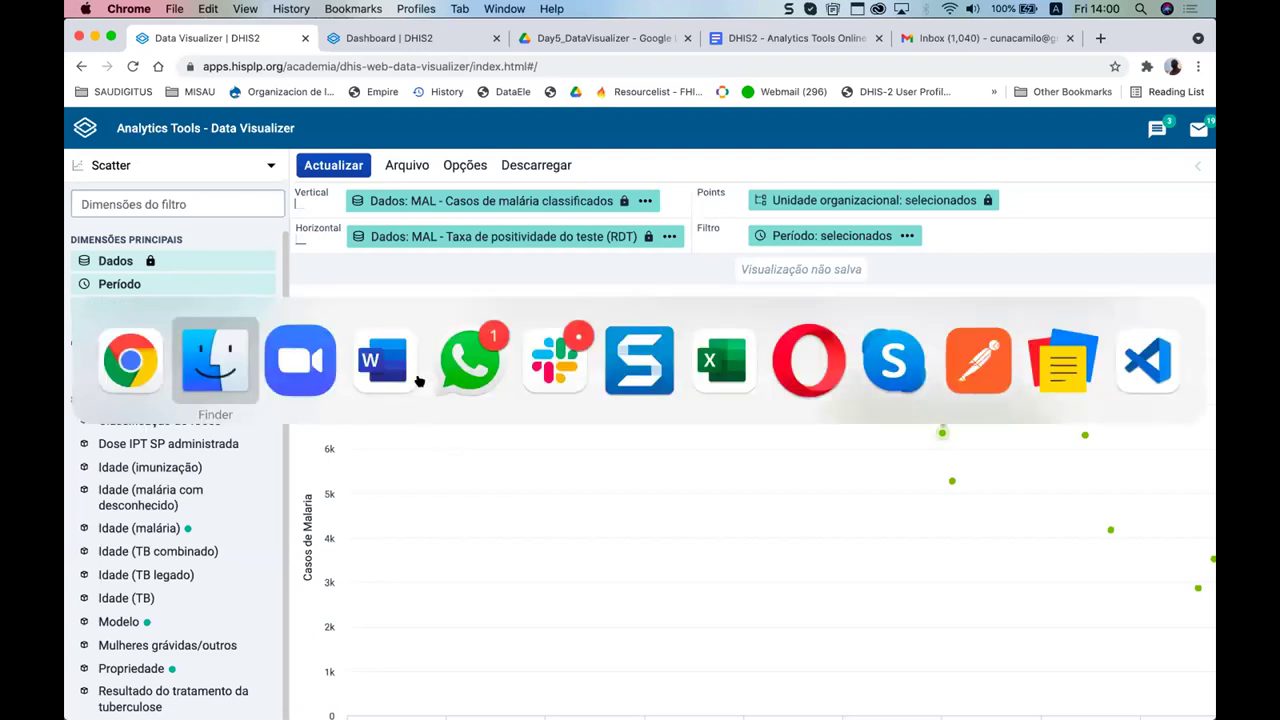
{"action": "key", "text": "super+Tab"}
{"action": "key", "text": "super+Tab"}
{"action": "key", "text": "super+Tab"}
{"action": "key", "text": "super+Tab"}
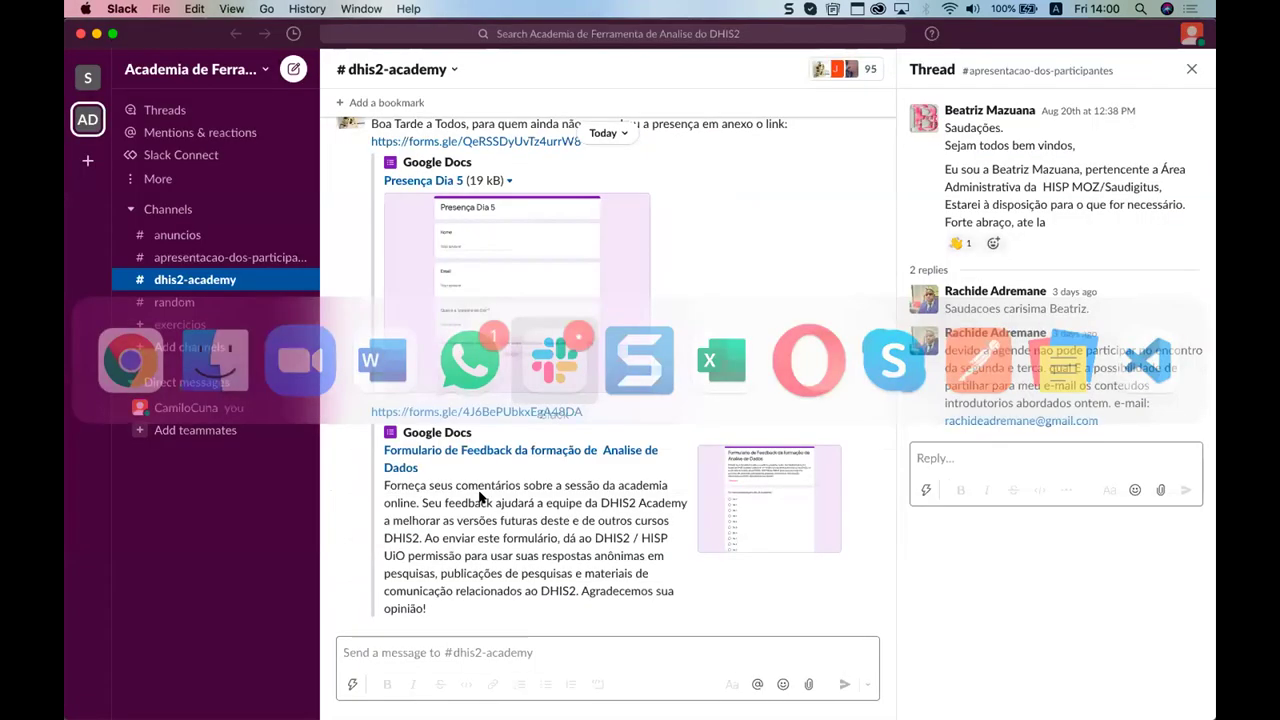
{"action": "scroll", "coordinate": [480, 497], "scroll_direction": "up", "scroll_amount": 5}
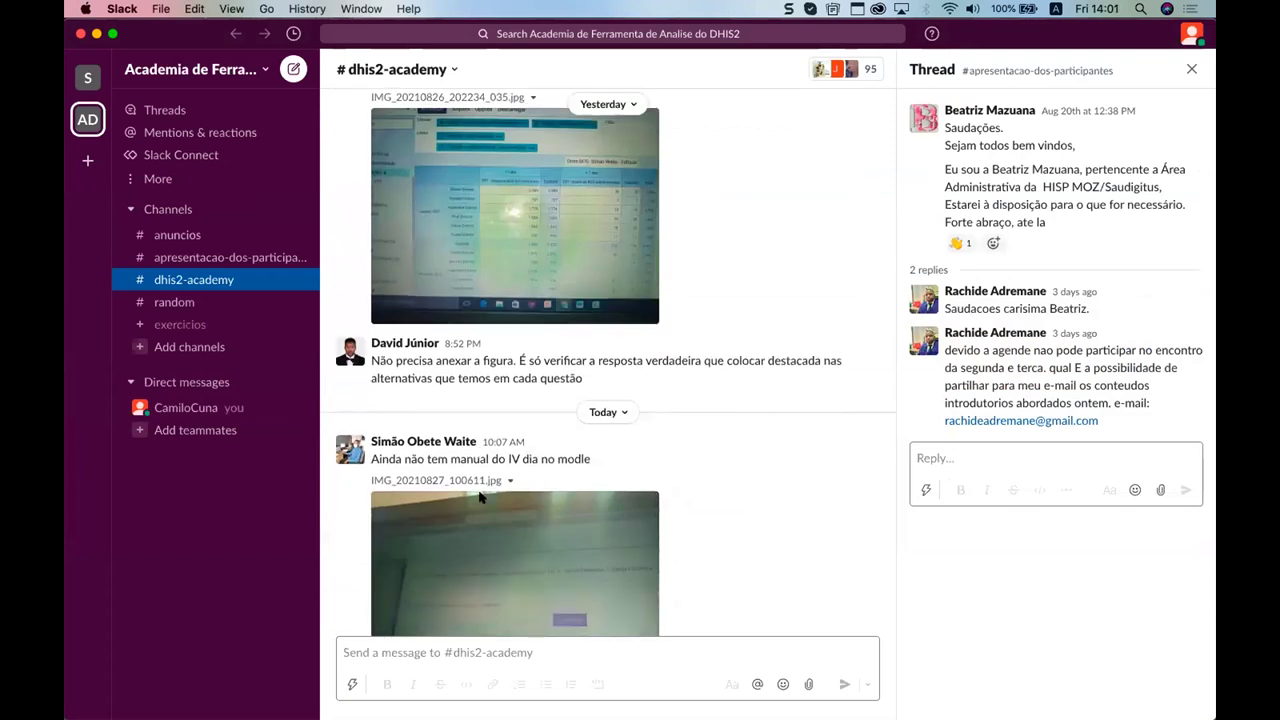
{"action": "scroll", "coordinate": [495, 468], "scroll_direction": "down", "scroll_amount": 5}
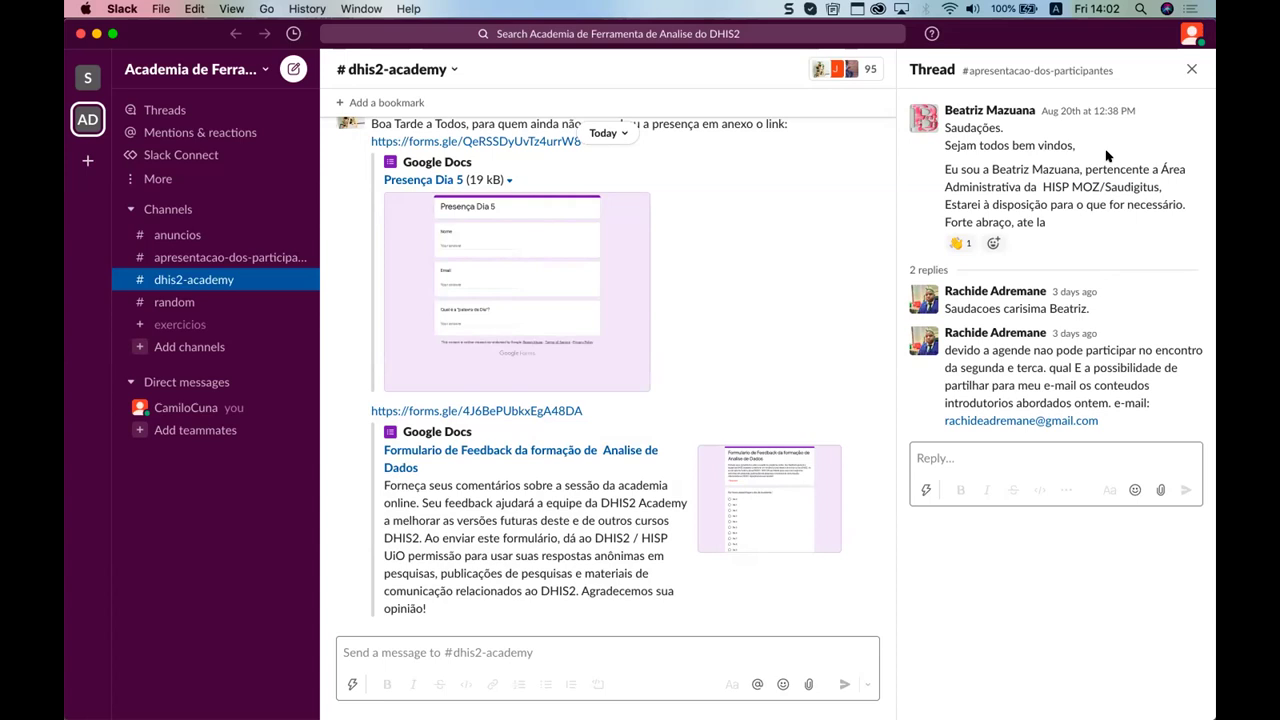
- Highlight the title and description of "Formulario de Feedback da formação de Analise de Dados", and clear the selection
{"action": "left_click_drag", "start_coordinate": [430, 612], "coordinate": [380, 453]}
{"action": "left_click", "coordinate": [380, 453]}
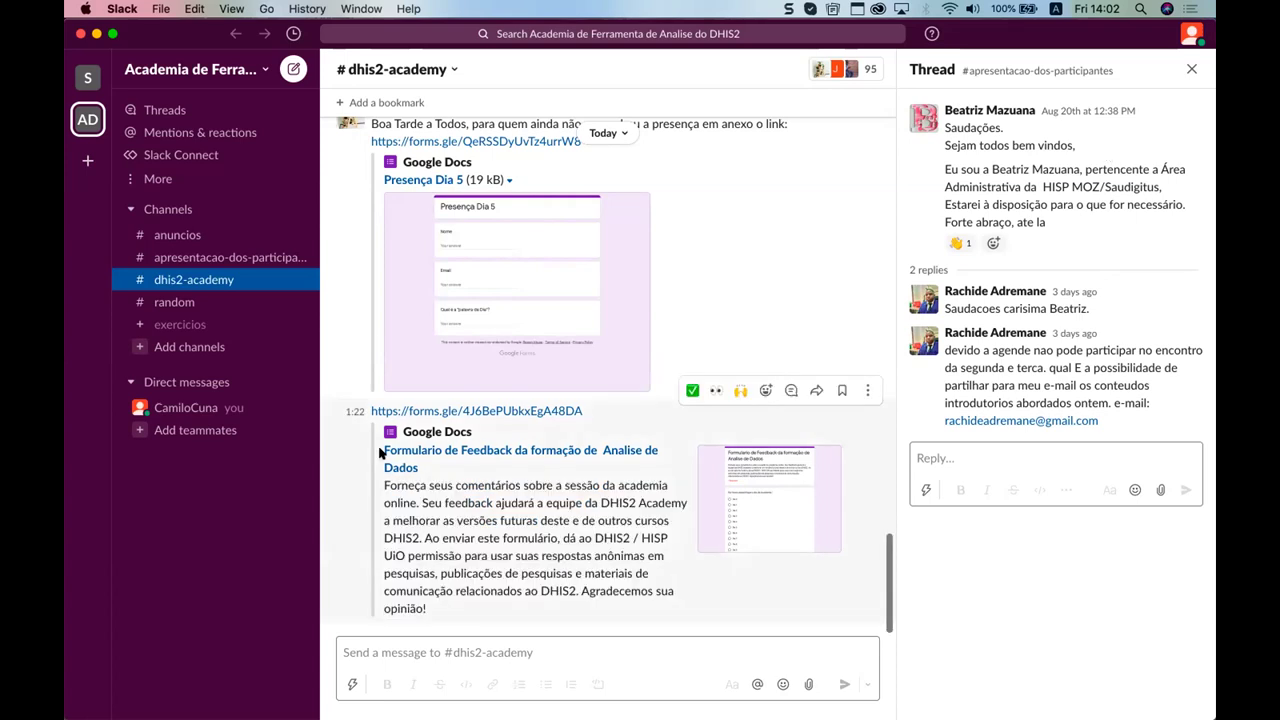
{"action": "triple_click", "coordinate": [380, 453]}
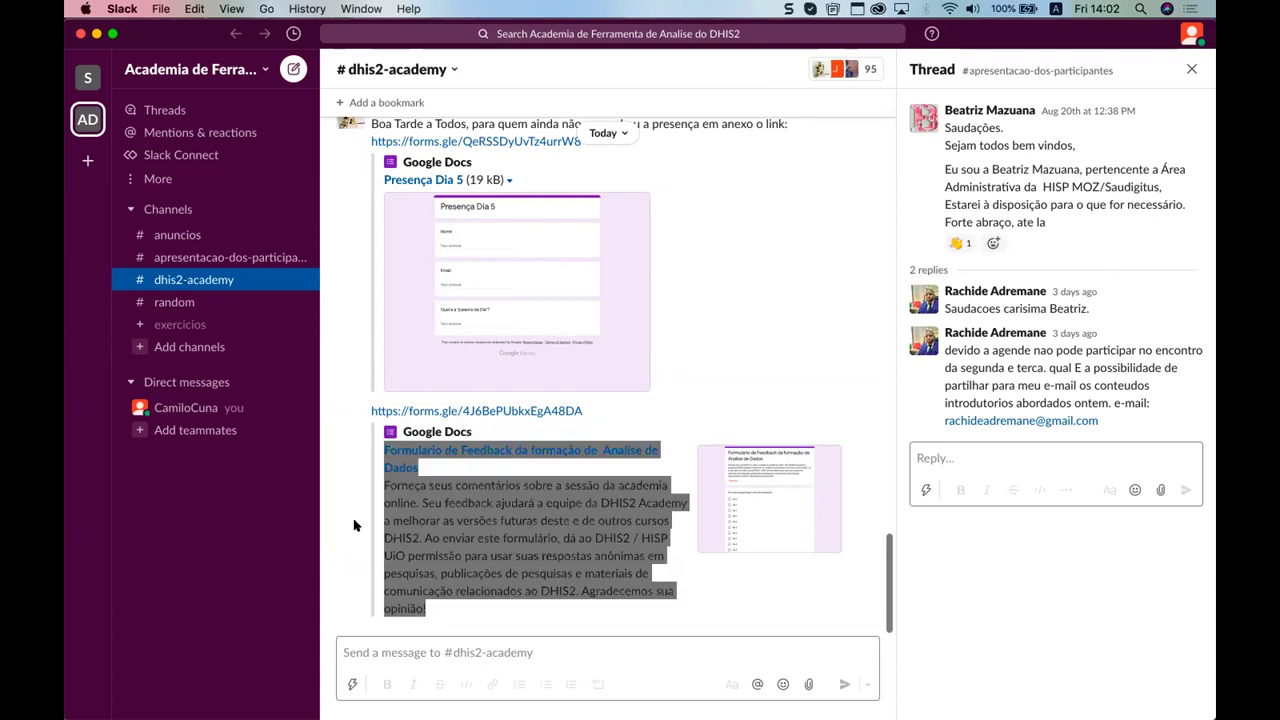
{"action": "left_click", "coordinate": [353, 525]}
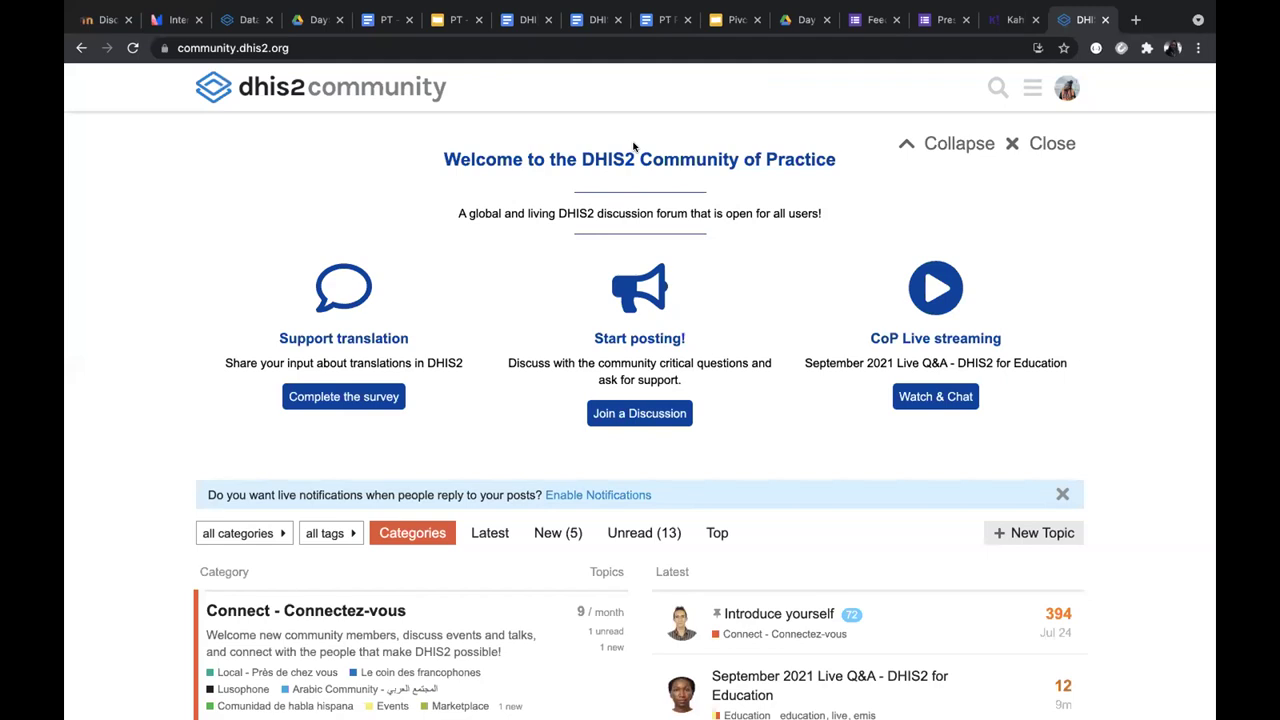
- Examine the categories and latest topics on the DHIS2 Community of Practice home page
{"action": "scroll", "coordinate": [633, 147], "scroll_direction": "down", "scroll_amount": 1}
{"action": "scroll", "coordinate": [633, 147], "scroll_direction": "down", "scroll_amount": 5}
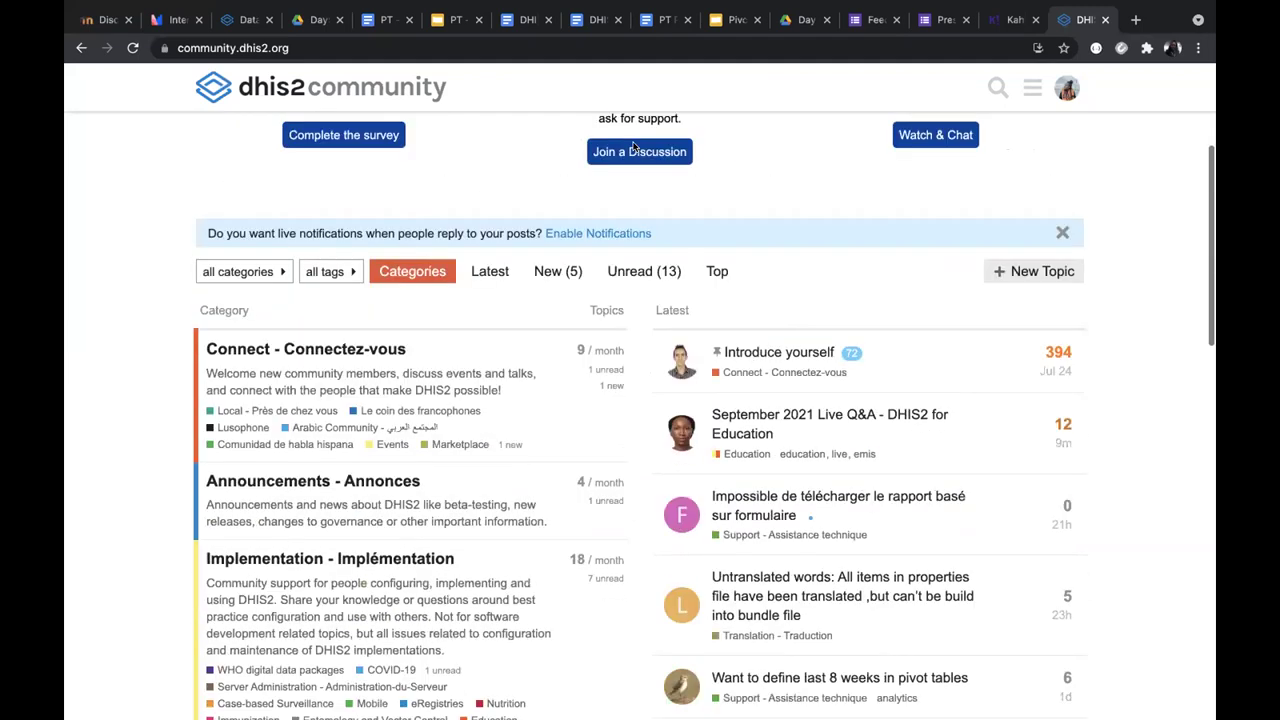
{"action": "scroll", "coordinate": [633, 147], "scroll_direction": "down", "scroll_amount": 1}
{"action": "scroll", "coordinate": [633, 147], "scroll_direction": "down", "scroll_amount": 6}
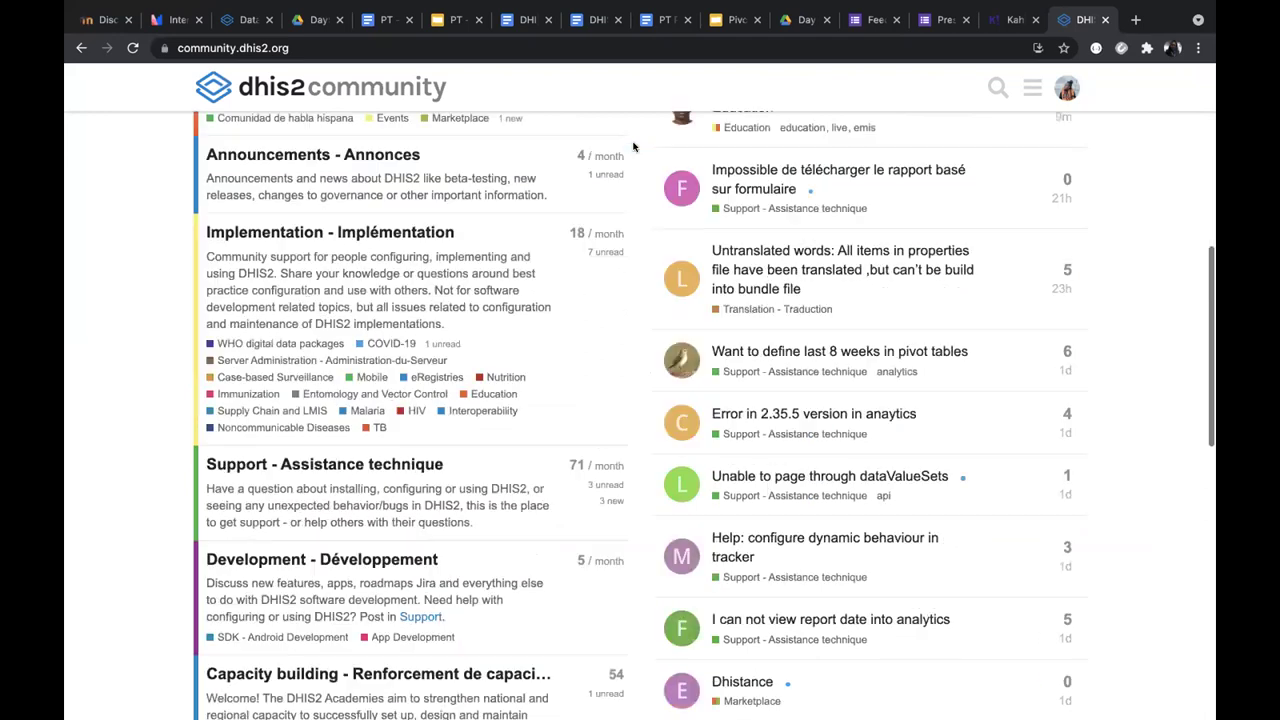
{"action": "scroll", "coordinate": [633, 147], "scroll_direction": "up", "scroll_amount": 12}
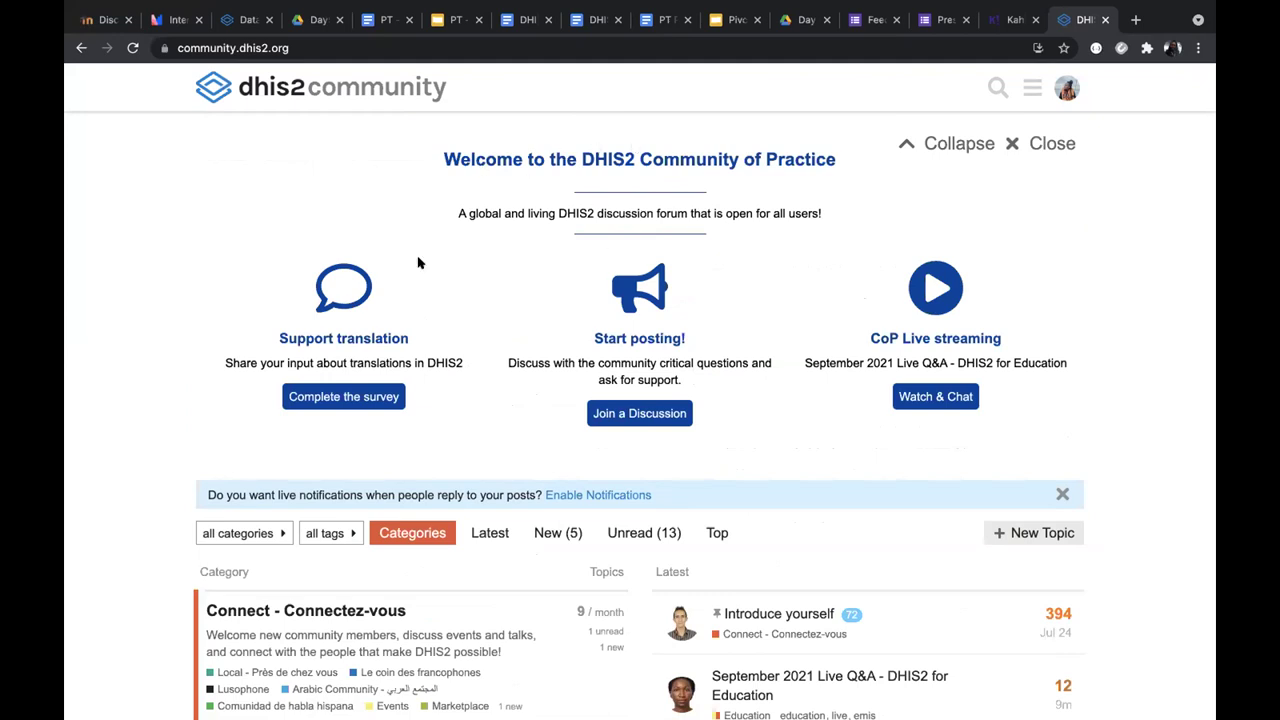
{"action": "scroll", "coordinate": [401, 342], "scroll_direction": "down", "scroll_amount": 3}
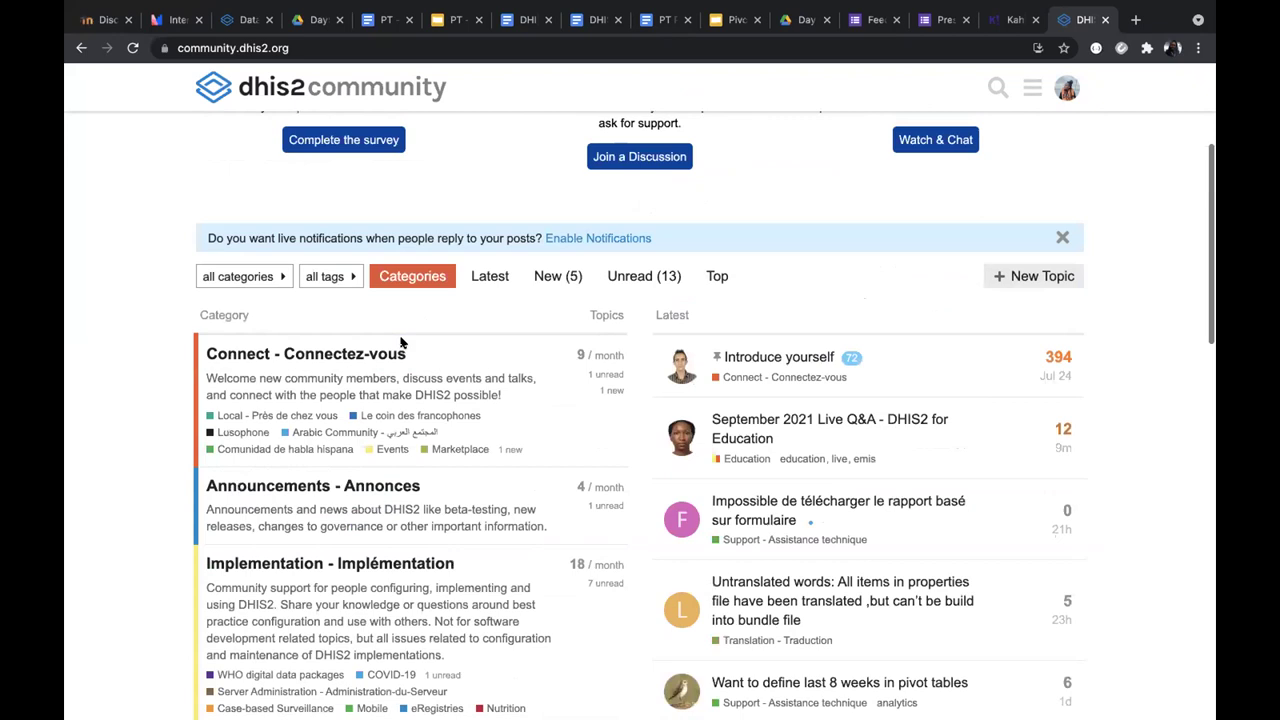
{"action": "scroll", "coordinate": [401, 342], "scroll_direction": "down", "scroll_amount": 2}
{"action": "scroll", "coordinate": [401, 342], "scroll_direction": "down", "scroll_amount": 10}
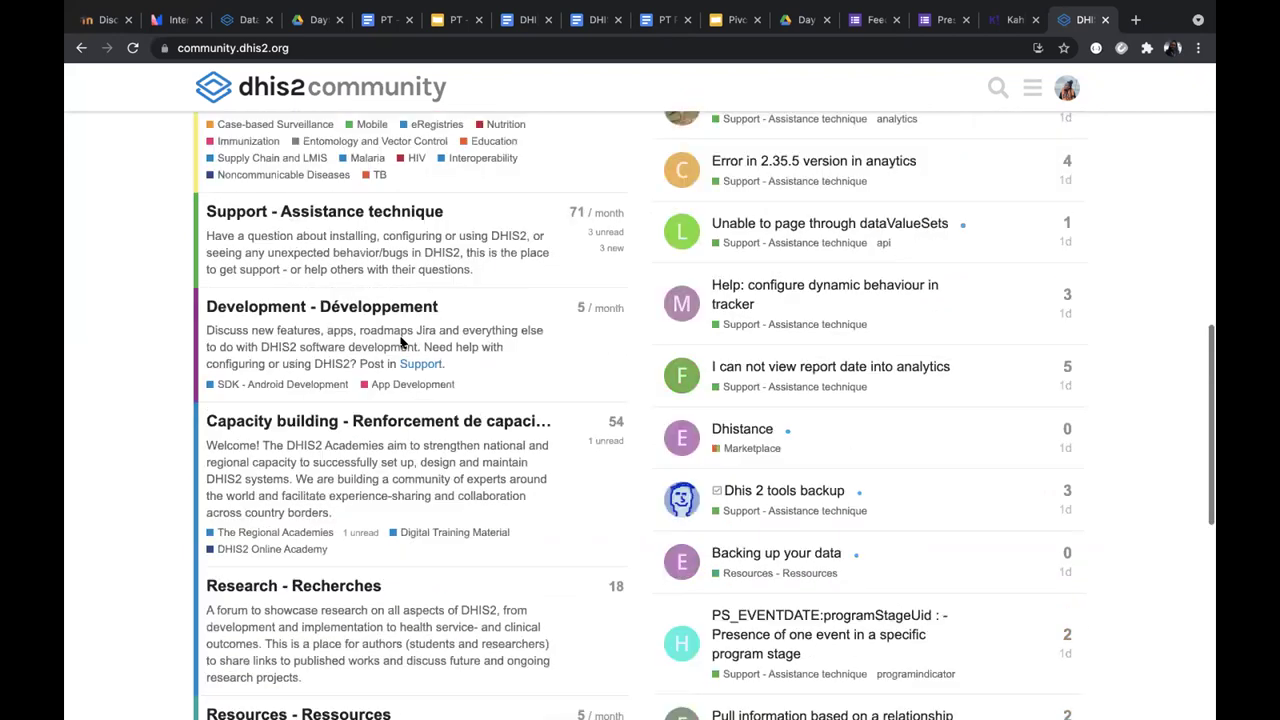
- Highlight the community site's address and open the "DHIS2 Academy Level 2 Completion" badge from the account notifications
{"action": "key", "text": "Home"}
{"action": "left_click", "coordinate": [300, 47]}
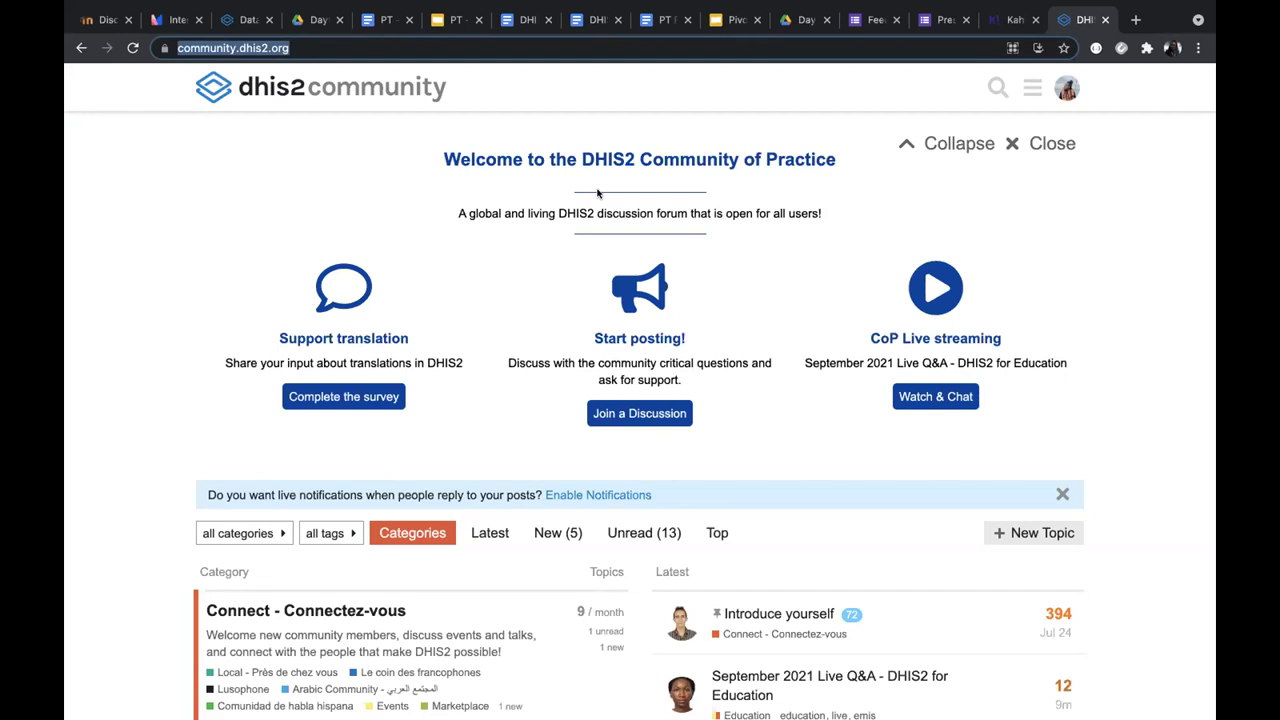
{"action": "left_click", "coordinate": [1066, 88]}
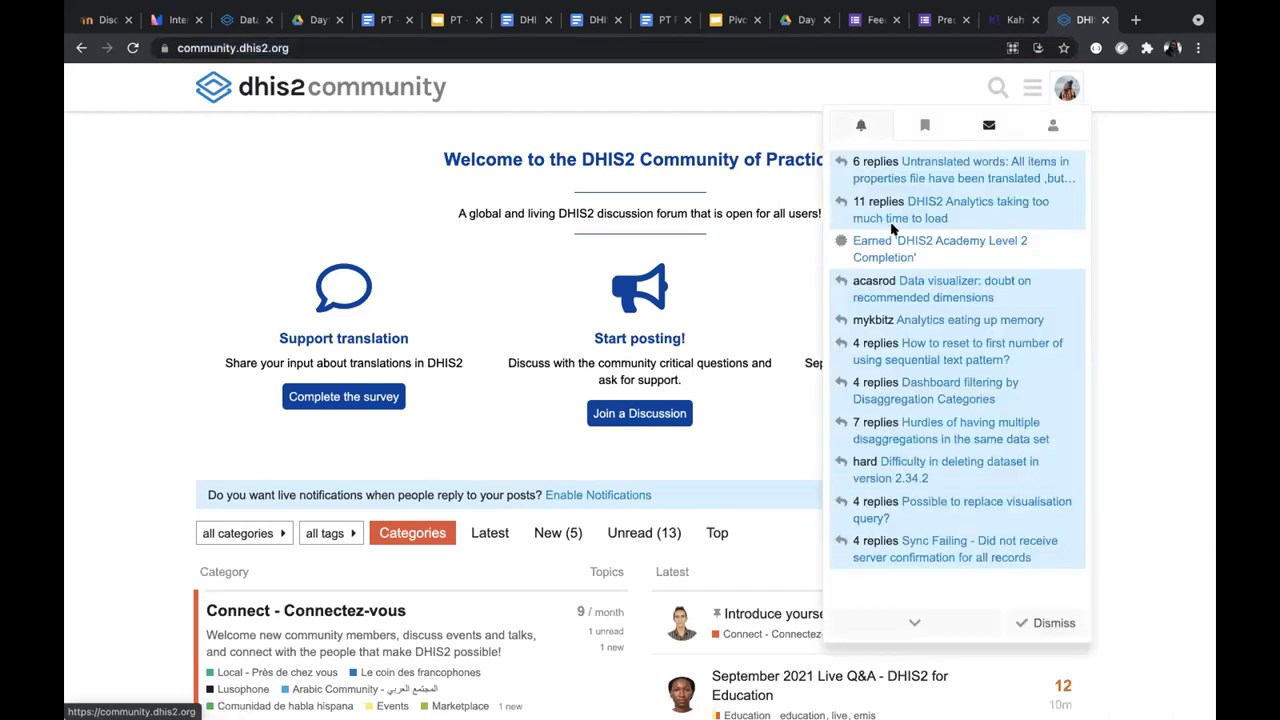
{"action": "left_click", "coordinate": [913, 252]}
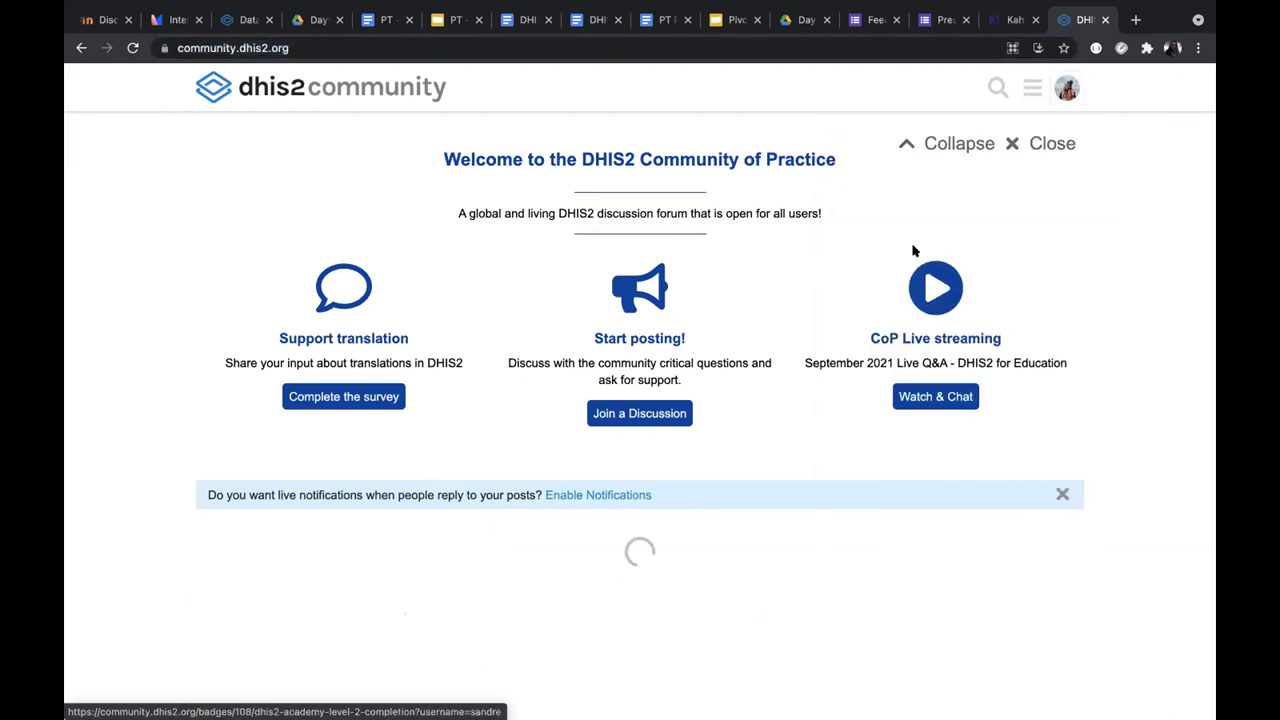
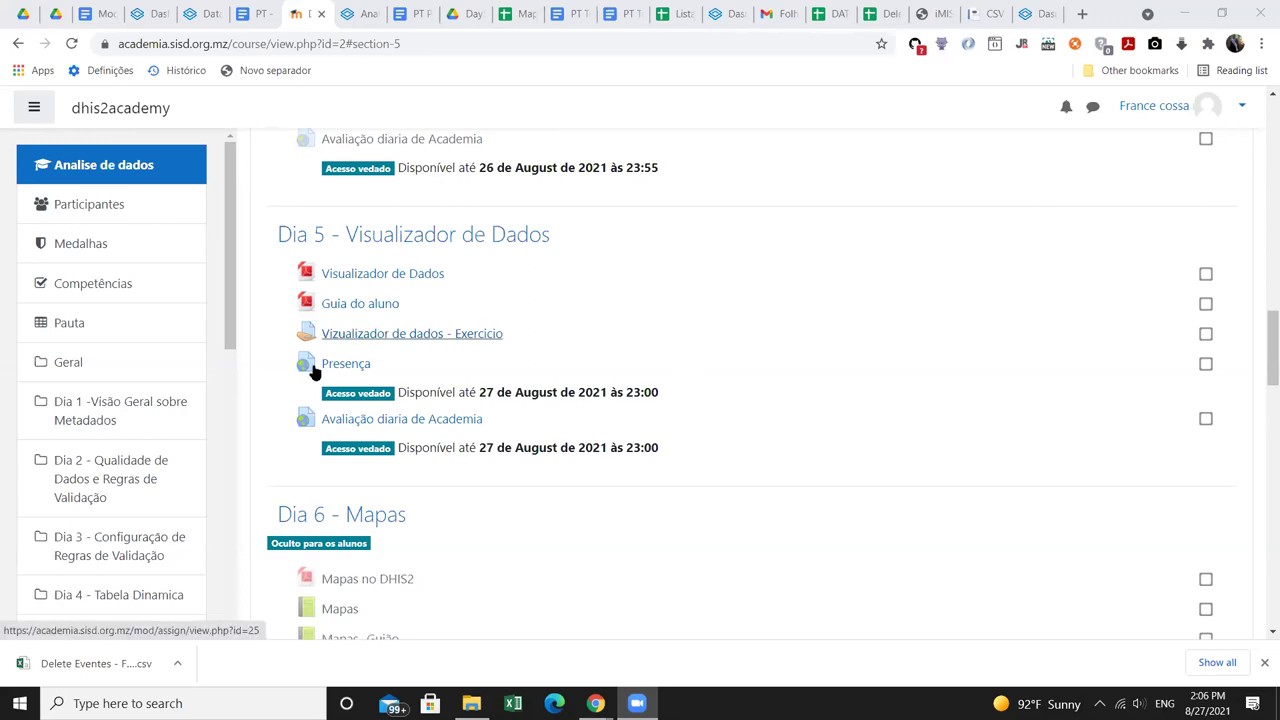
- Open the "Vizualizador de dados - Exercicio" assignment in the course section "Dia 5 - Visualizador de Dados"
{"action": "left_click_drag", "start_coordinate": [230, 355], "coordinate": [230, 445]}
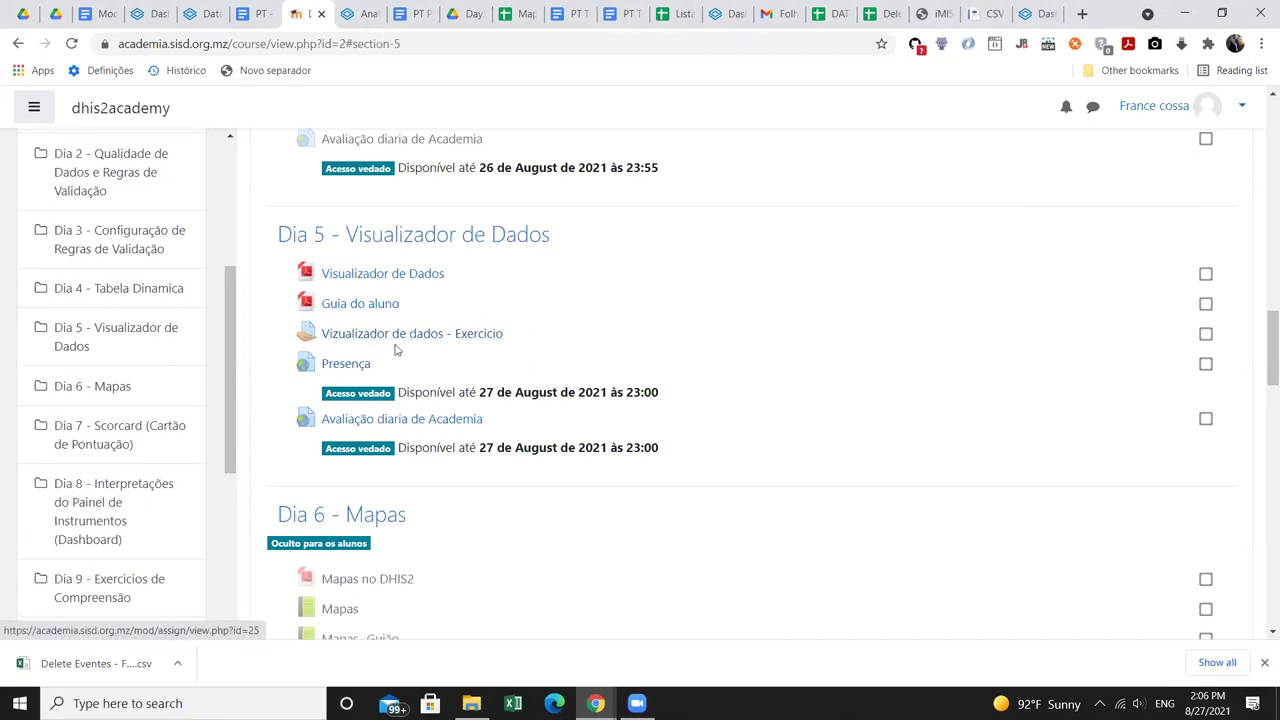
{"action": "scroll", "coordinate": [400, 345], "scroll_direction": "up", "scroll_amount": 1}
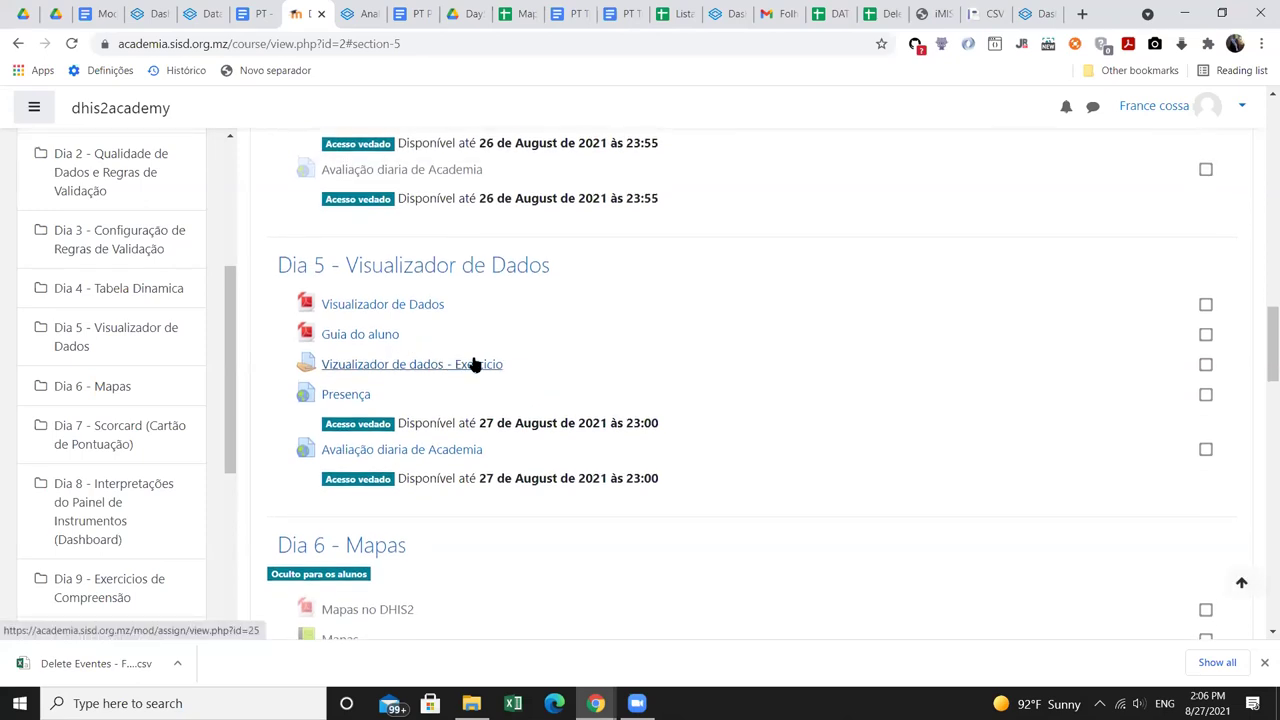
{"action": "scroll", "coordinate": [409, 334], "scroll_direction": "down", "scroll_amount": 2}
{"action": "left_click", "coordinate": [399, 313]}
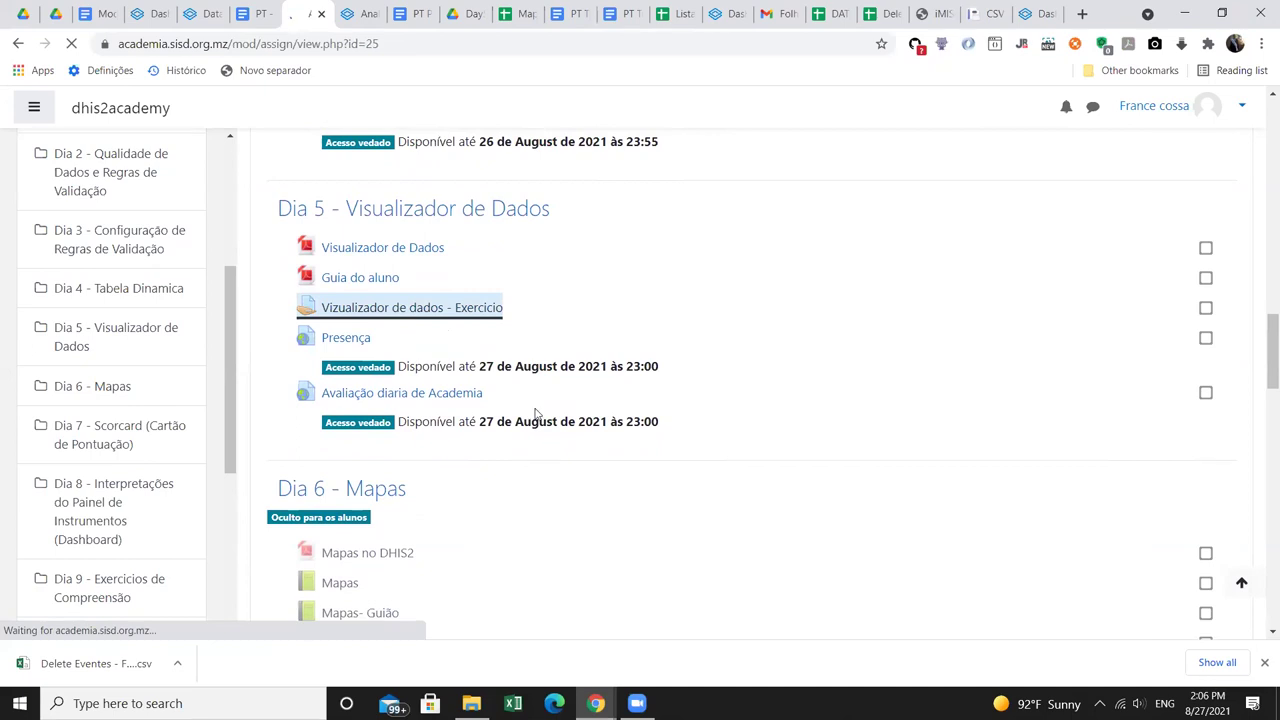
- Examine the exercise page's attached assignment document, grading status and submission status
{"action": "scroll", "coordinate": [528, 440], "scroll_direction": "down", "scroll_amount": 3}
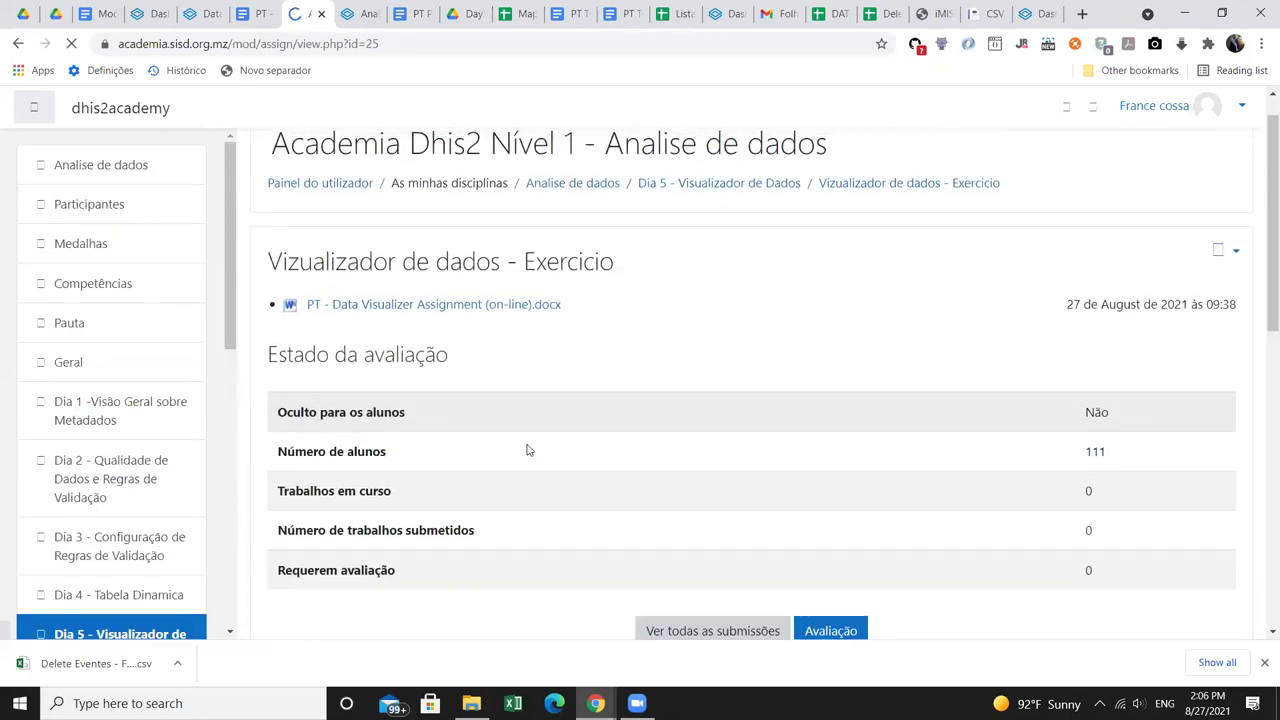
{"action": "scroll", "coordinate": [528, 450], "scroll_direction": "down", "scroll_amount": 3}
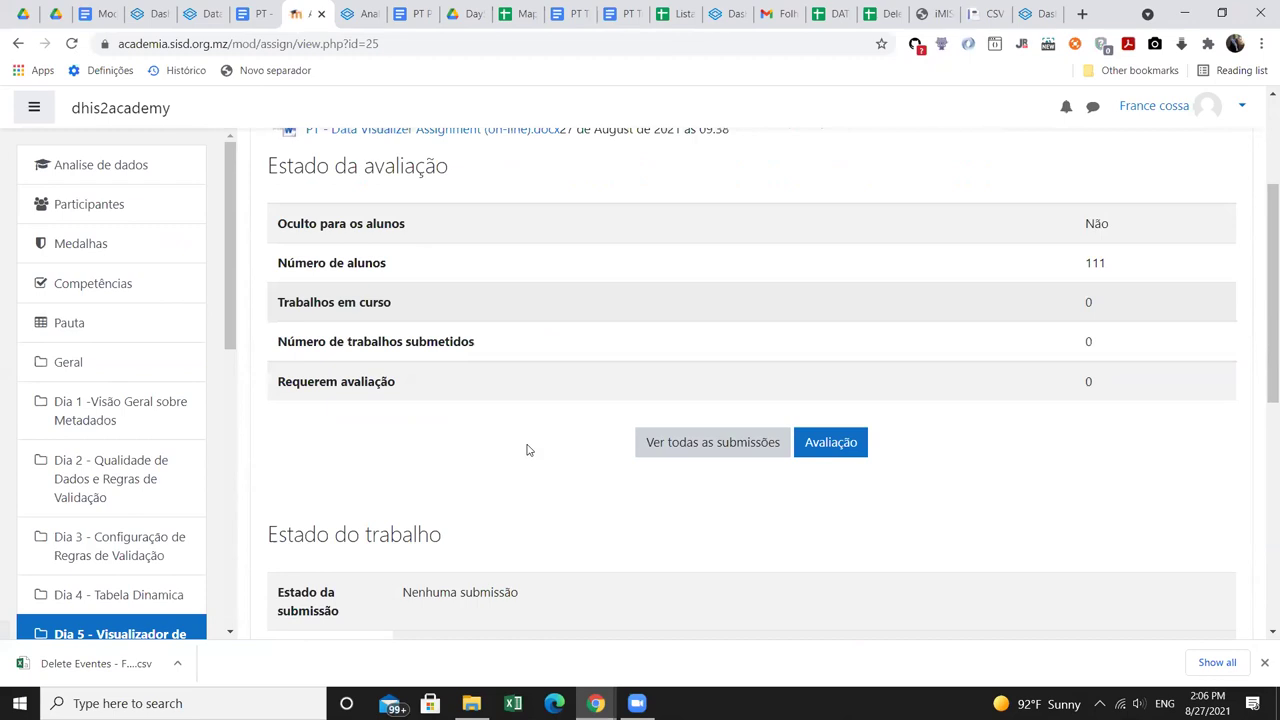
{"action": "scroll", "coordinate": [528, 450], "scroll_direction": "down", "scroll_amount": 6}
{"action": "scroll", "coordinate": [526, 449], "scroll_direction": "up", "scroll_amount": 4}
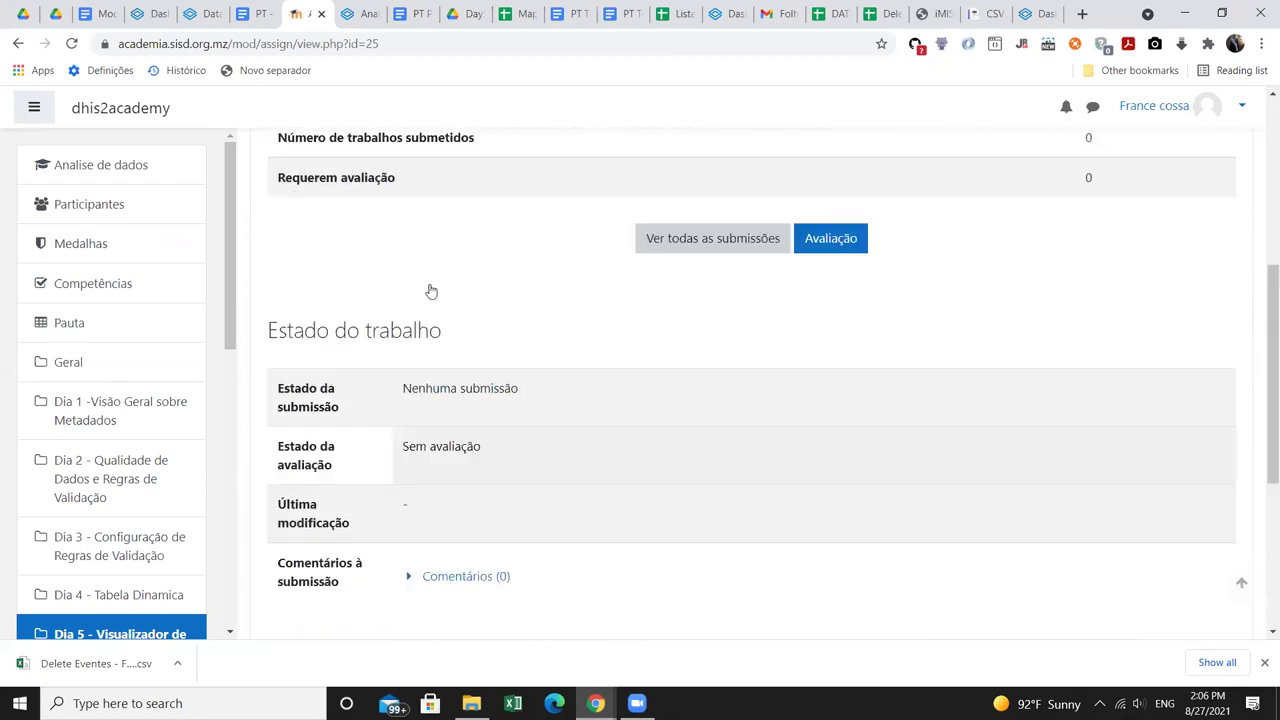
{"action": "scroll", "coordinate": [431, 291], "scroll_direction": "up", "scroll_amount": 4}
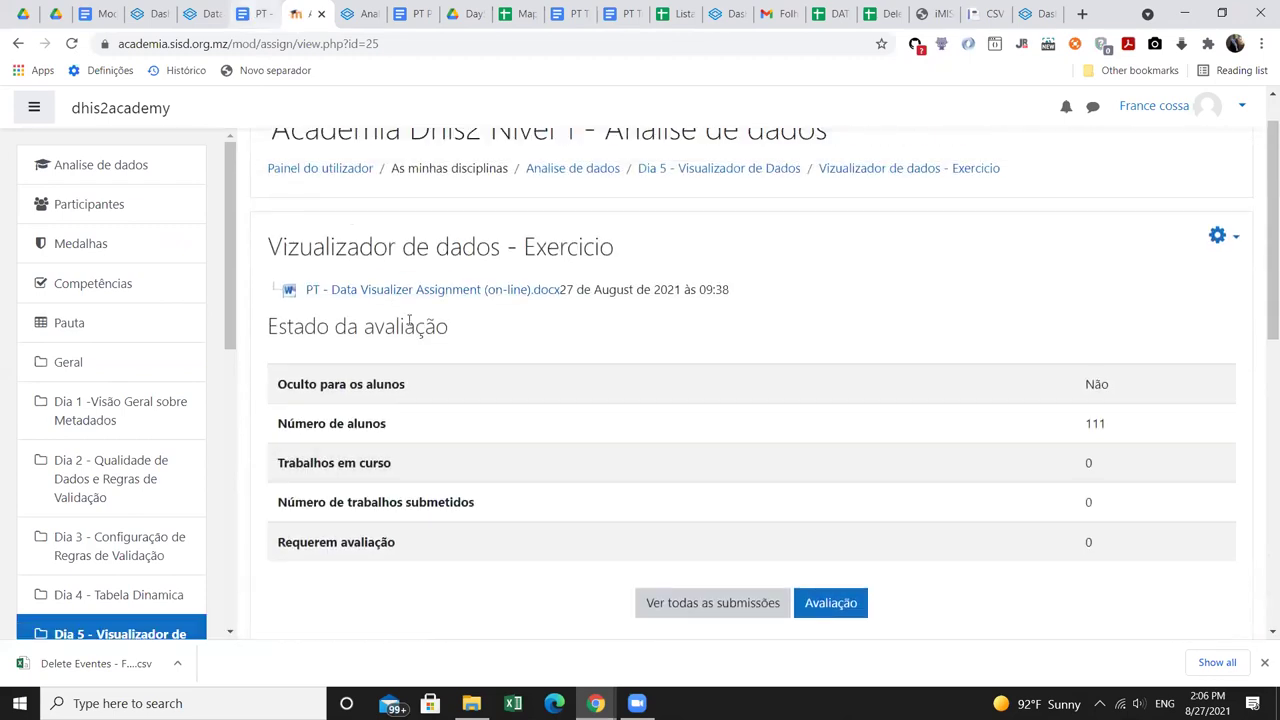
- Switch to the "PT - Data Visualizer Assignment (on-line)" document and read the column chart task with its example chart
{"action": "key", "text": "ctrl+shift+Tab"}
{"action": "scroll", "coordinate": [435, 345], "scroll_direction": "up", "scroll_amount": 1}
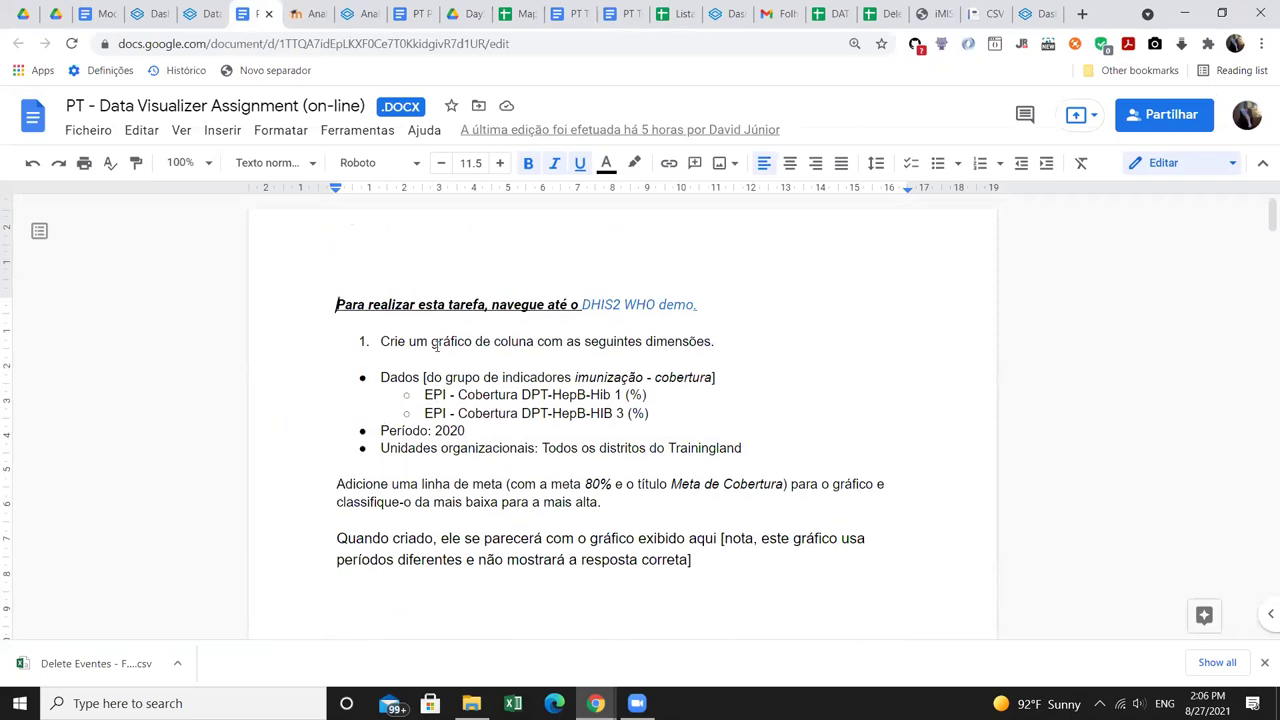
{"action": "scroll", "coordinate": [437, 359], "scroll_direction": "down", "scroll_amount": 1}
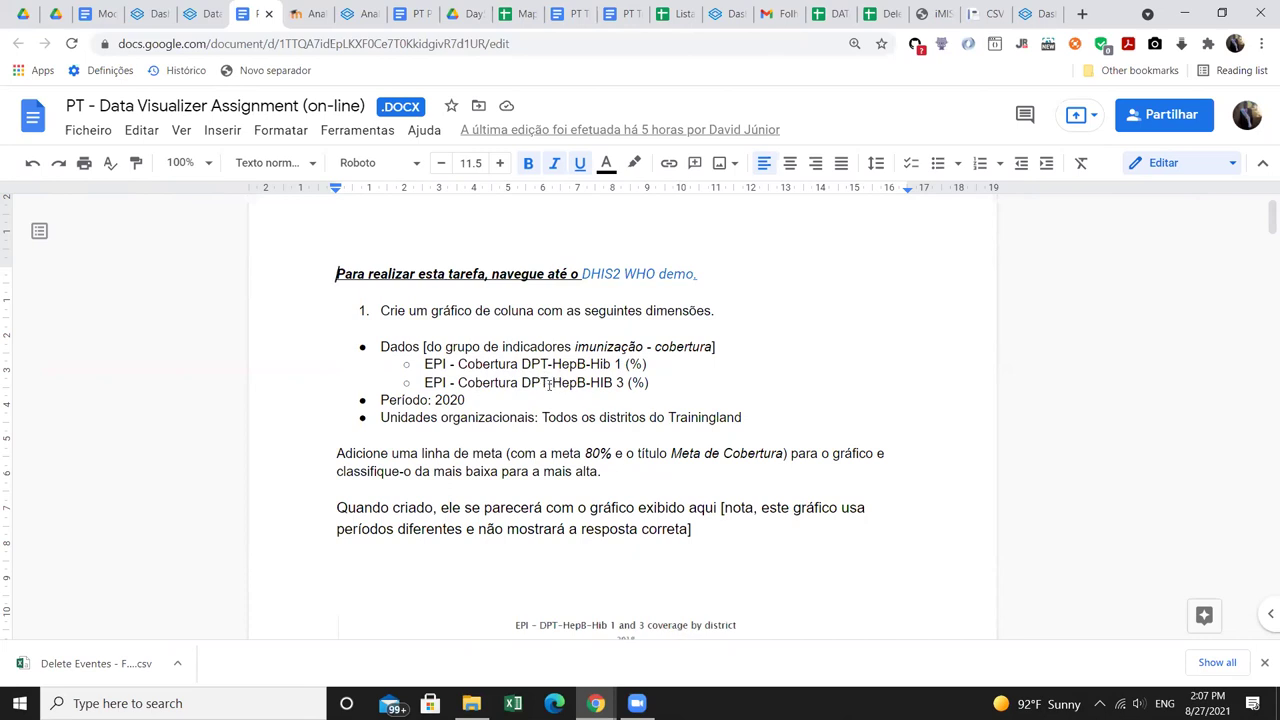
{"action": "scroll", "coordinate": [526, 392], "scroll_direction": "down", "scroll_amount": 1}
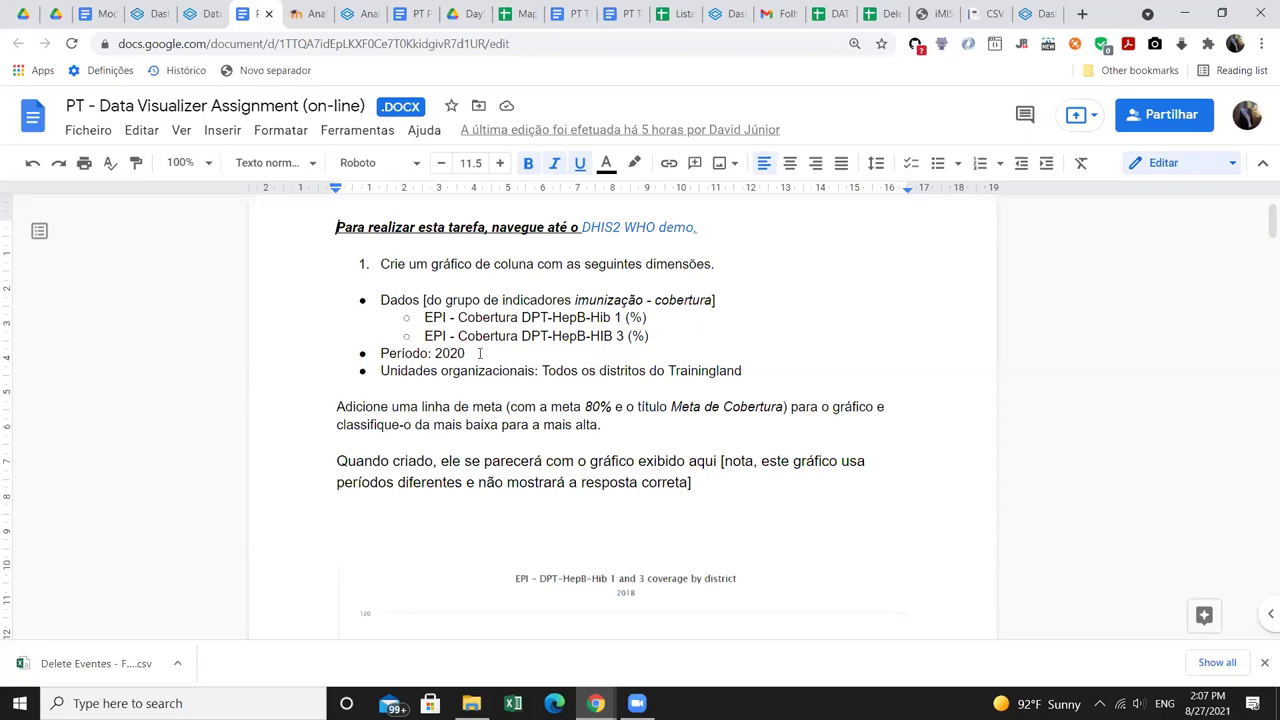
{"action": "scroll", "coordinate": [473, 352], "scroll_direction": "down", "scroll_amount": 1}
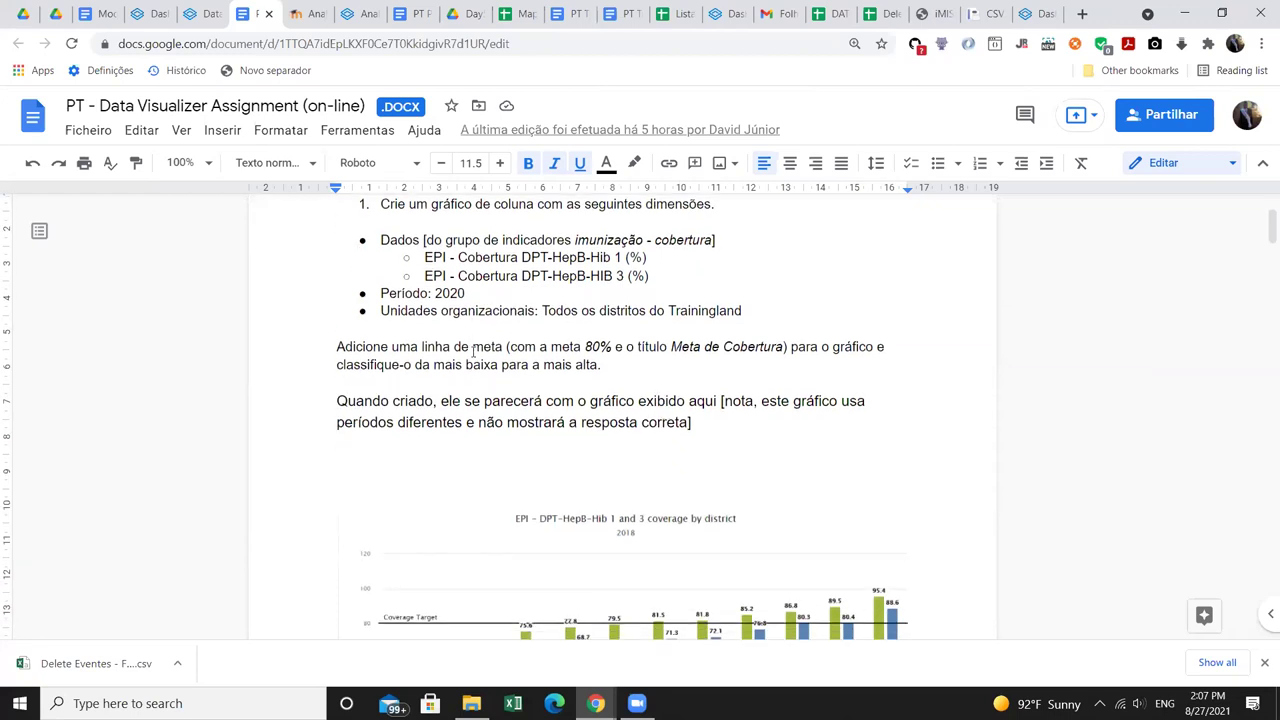
{"action": "scroll", "coordinate": [473, 352], "scroll_direction": "down", "scroll_amount": 2}
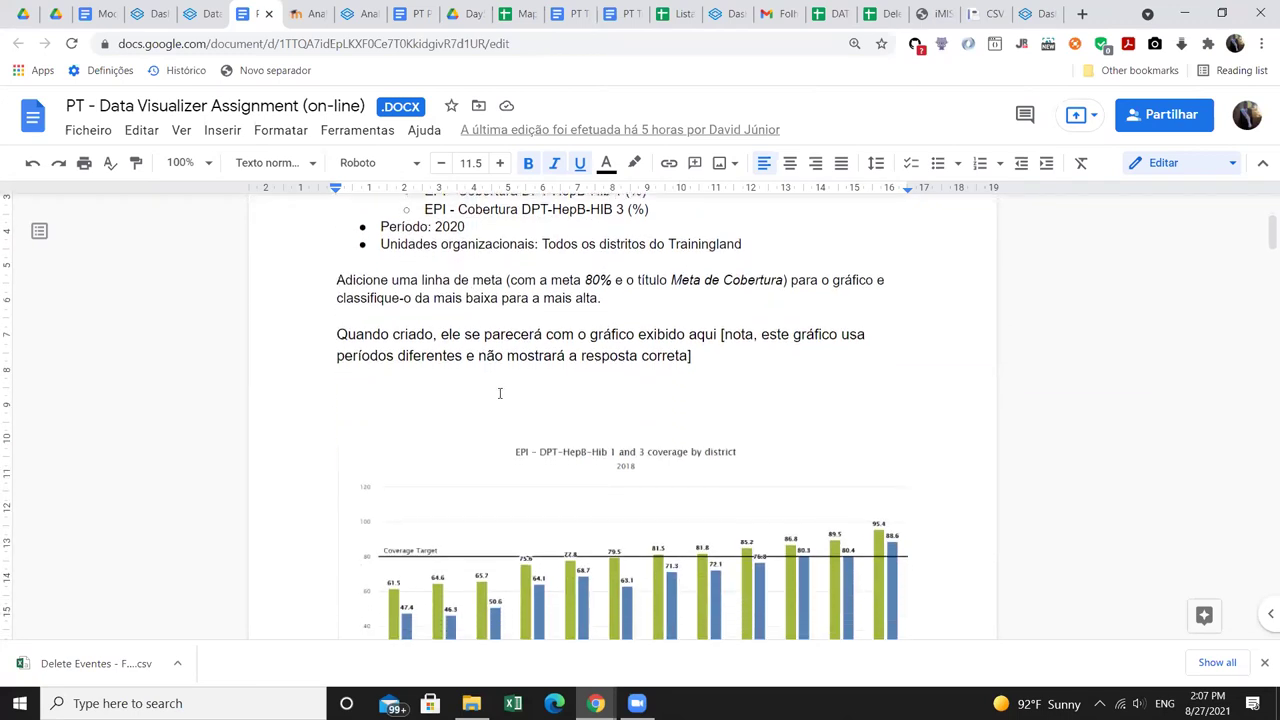
{"action": "scroll", "coordinate": [523, 389], "scroll_direction": "up", "scroll_amount": 5}
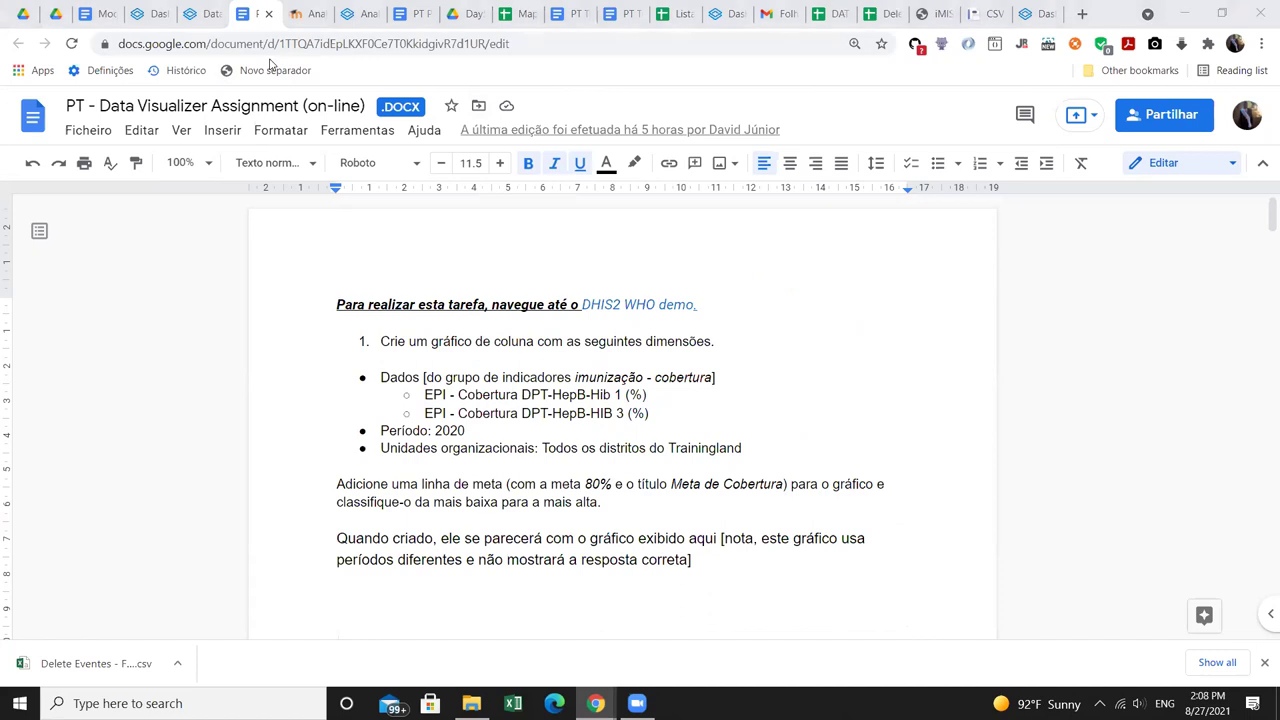
- Bring up the DHIS2 Data Visualizer page and return to the Data Visualizer assignment document
{"action": "left_click", "coordinate": [349, 16]}
{"action": "left_click", "coordinate": [588, 454]}
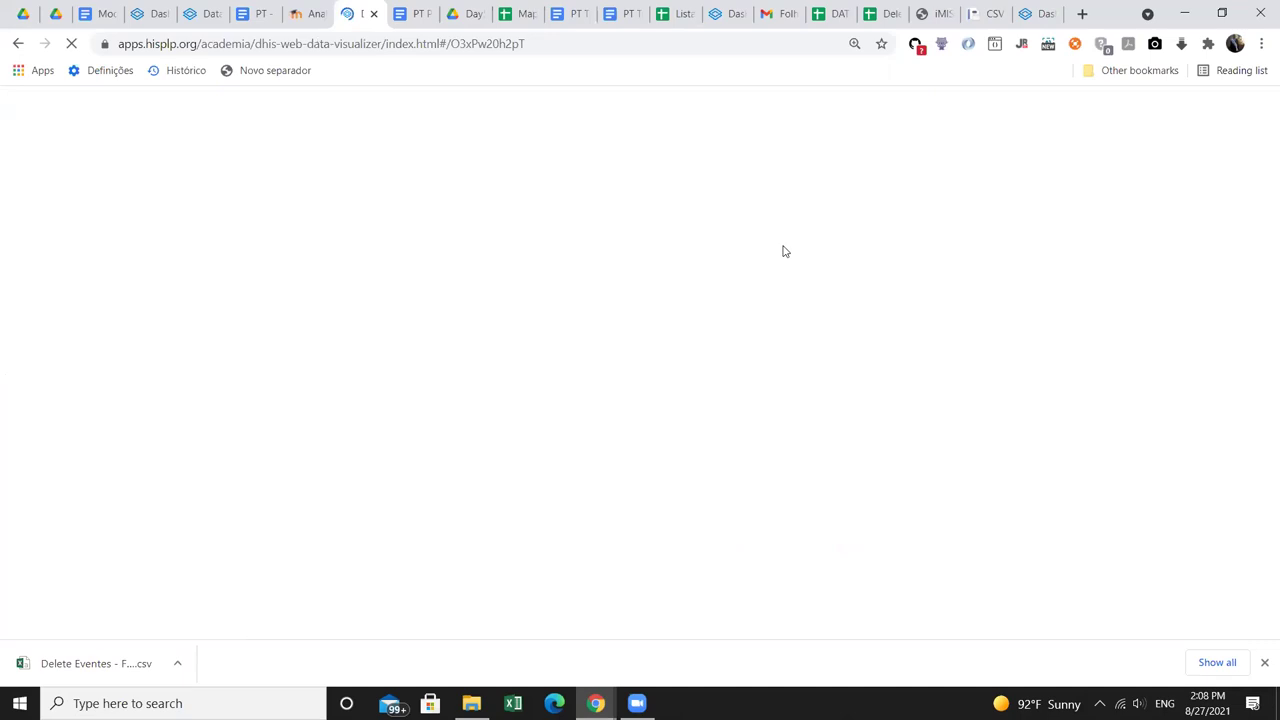
{"action": "left_click", "coordinate": [250, 17]}
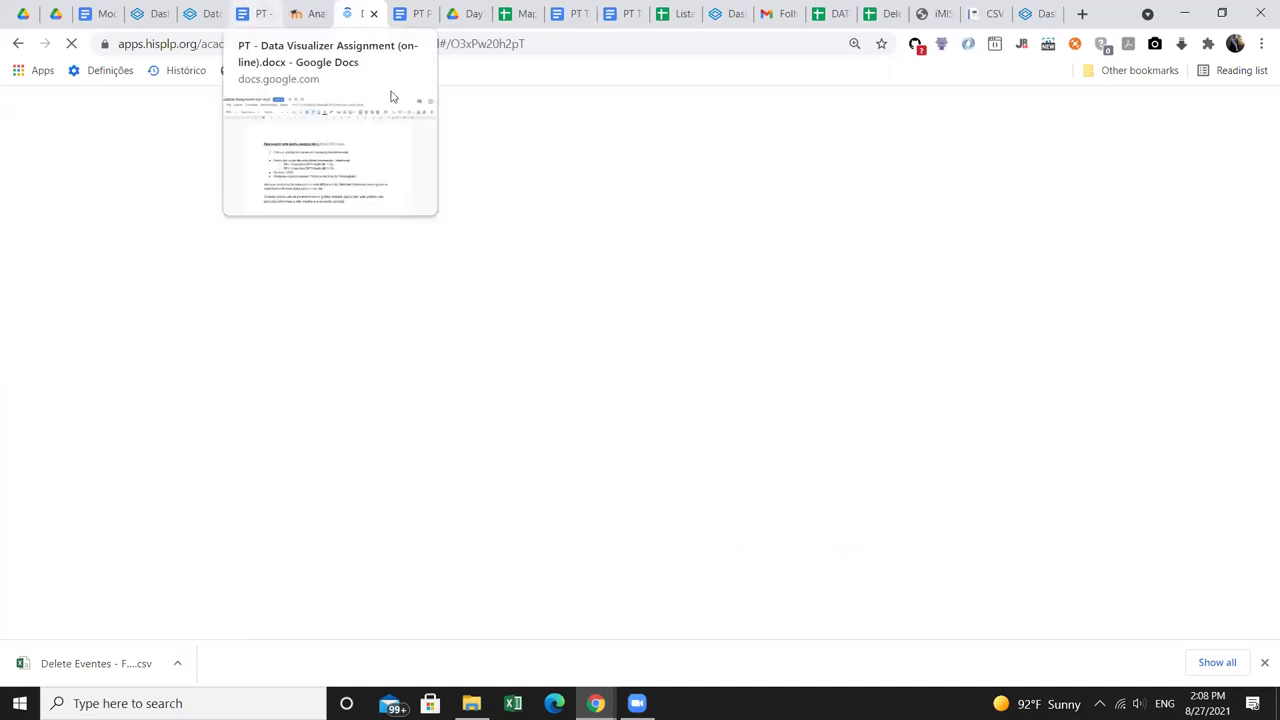
- Check the loading of the DHIS2 Data Visualizer page and go back to the column chart task in the assignment document
{"action": "left_click", "coordinate": [345, 14]}
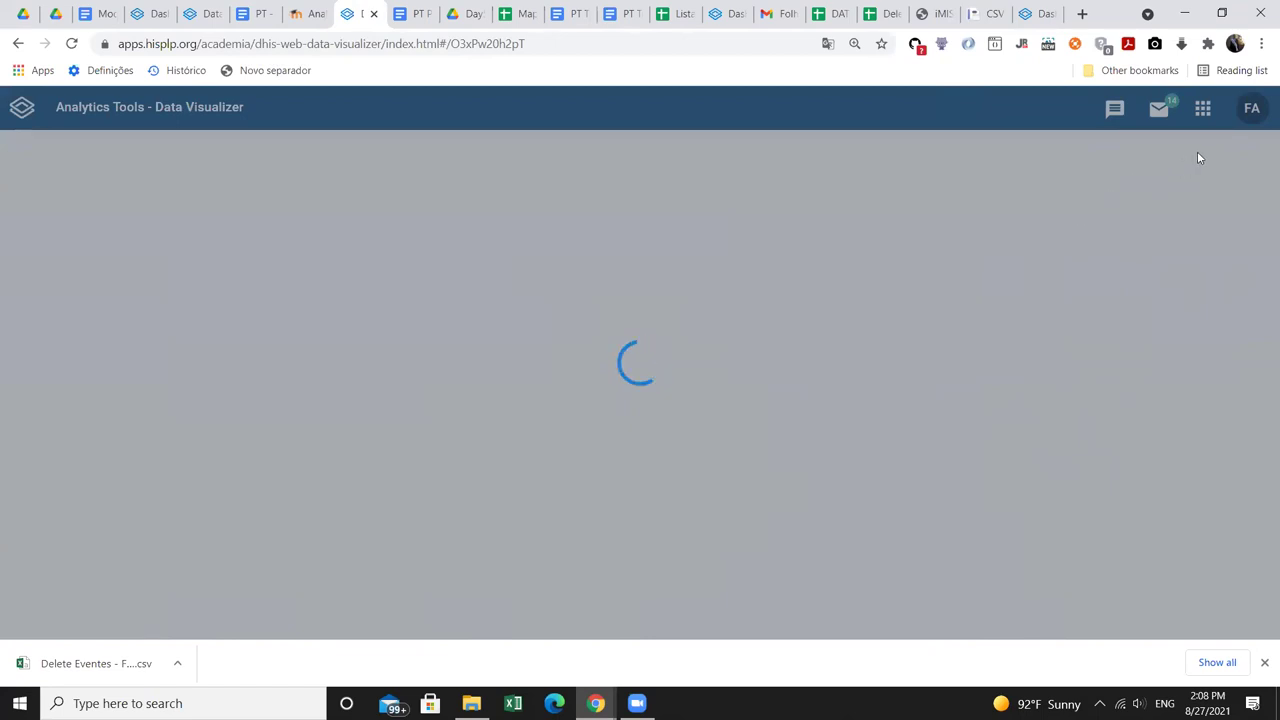
{"action": "left_click", "coordinate": [298, 45]}
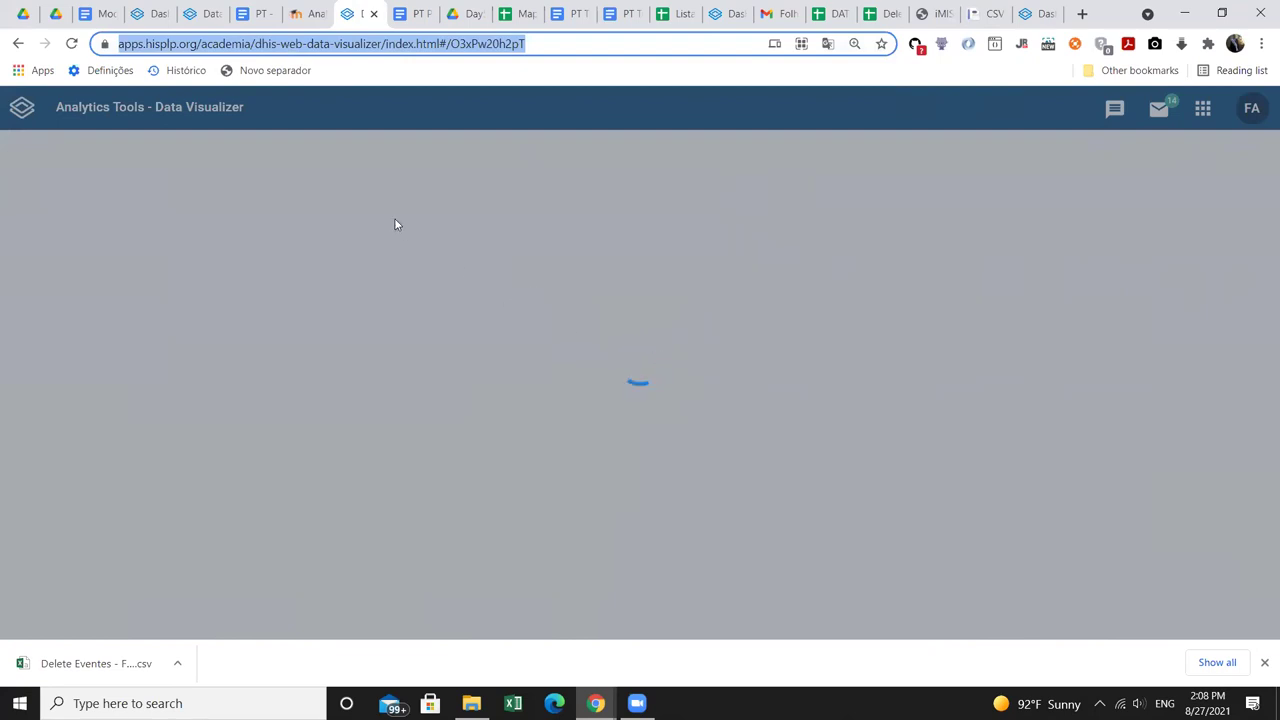
{"action": "mouse_move", "coordinate": [297, 20]}
{"action": "left_click", "coordinate": [252, 26]}
{"action": "left_click", "coordinate": [345, 16]}
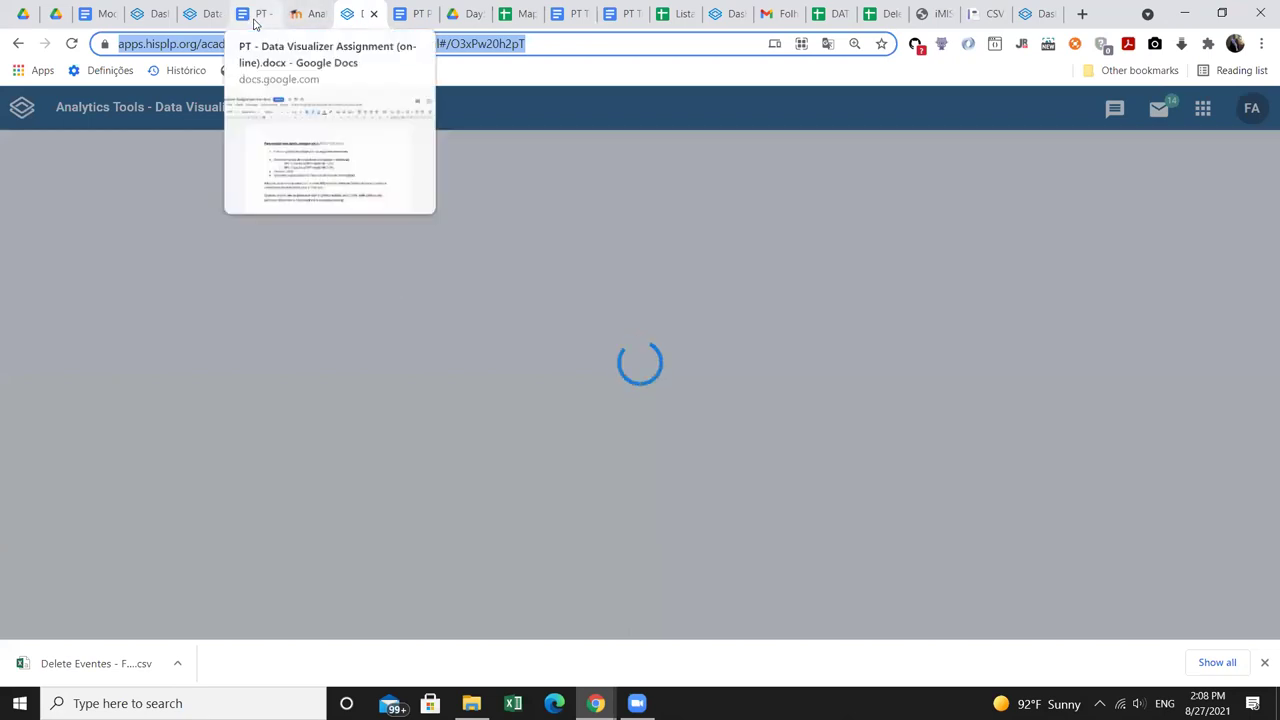
{"action": "key", "text": "ctrl+shift+Tab"}
{"action": "key", "text": "ctrl+shift+Tab"}
- Read the column chart task's 80% target line instruction, its example chart by district and the question on lowest DPT-HepB-HIB 3 coverage
{"action": "scroll", "coordinate": [405, 379], "scroll_direction": "down", "scroll_amount": 1}
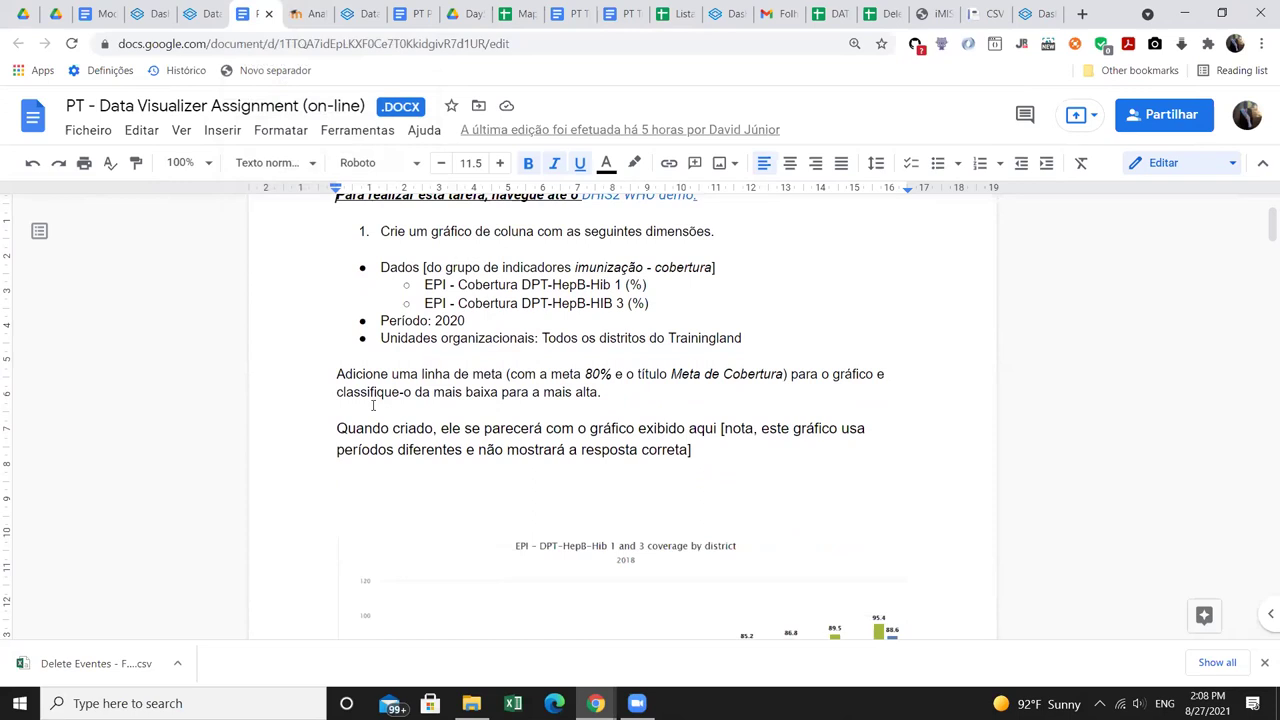
{"action": "scroll", "coordinate": [373, 405], "scroll_direction": "down", "scroll_amount": 1}
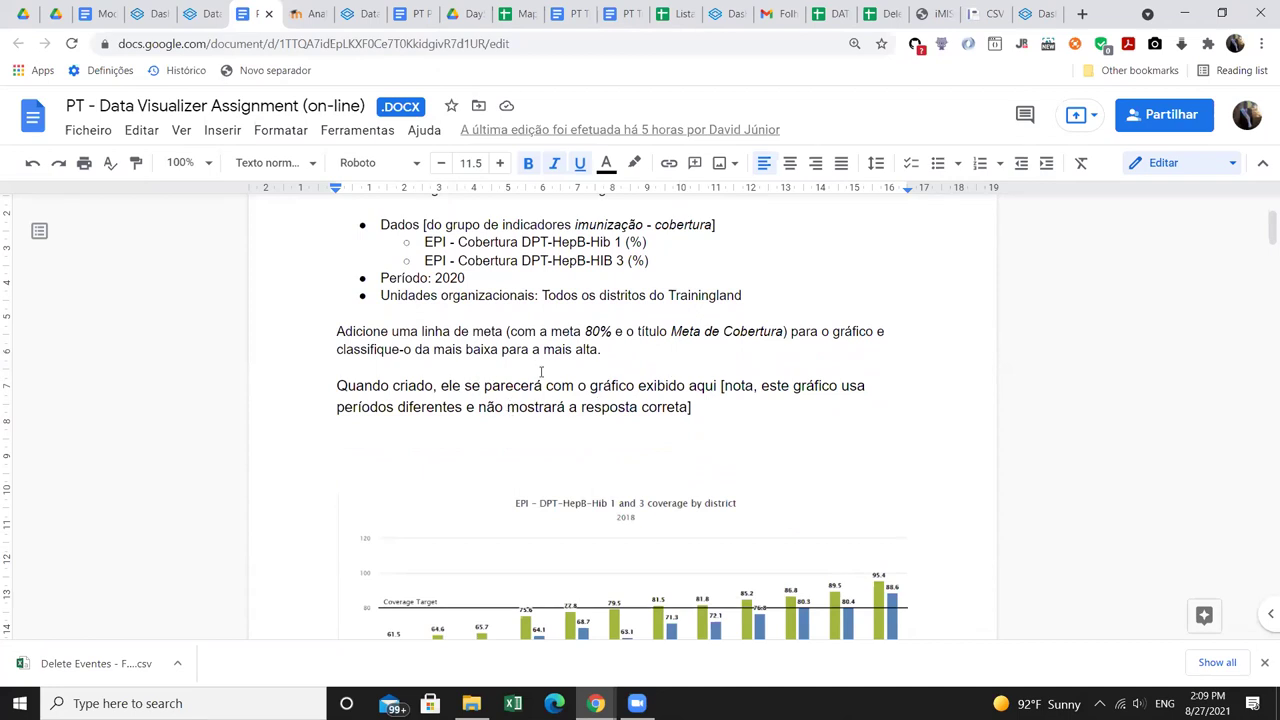
{"action": "scroll", "coordinate": [570, 372], "scroll_direction": "down", "scroll_amount": 2}
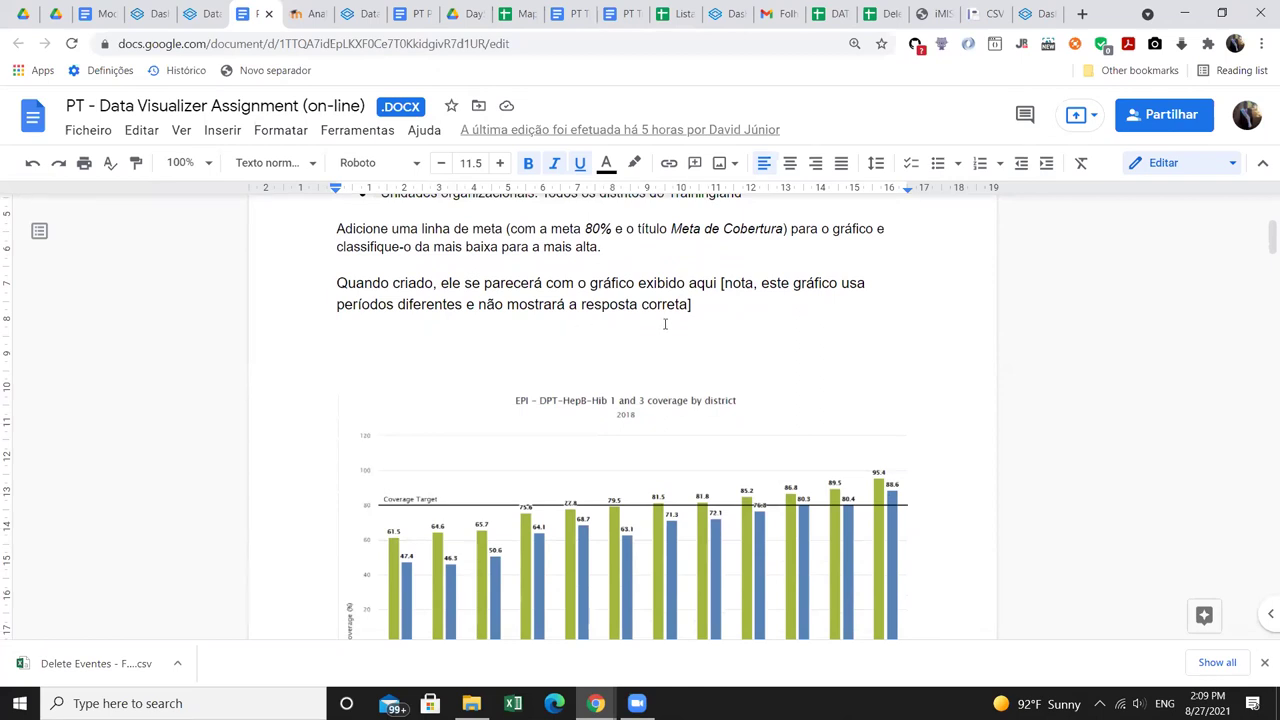
{"action": "scroll", "coordinate": [722, 370], "scroll_direction": "down", "scroll_amount": 4}
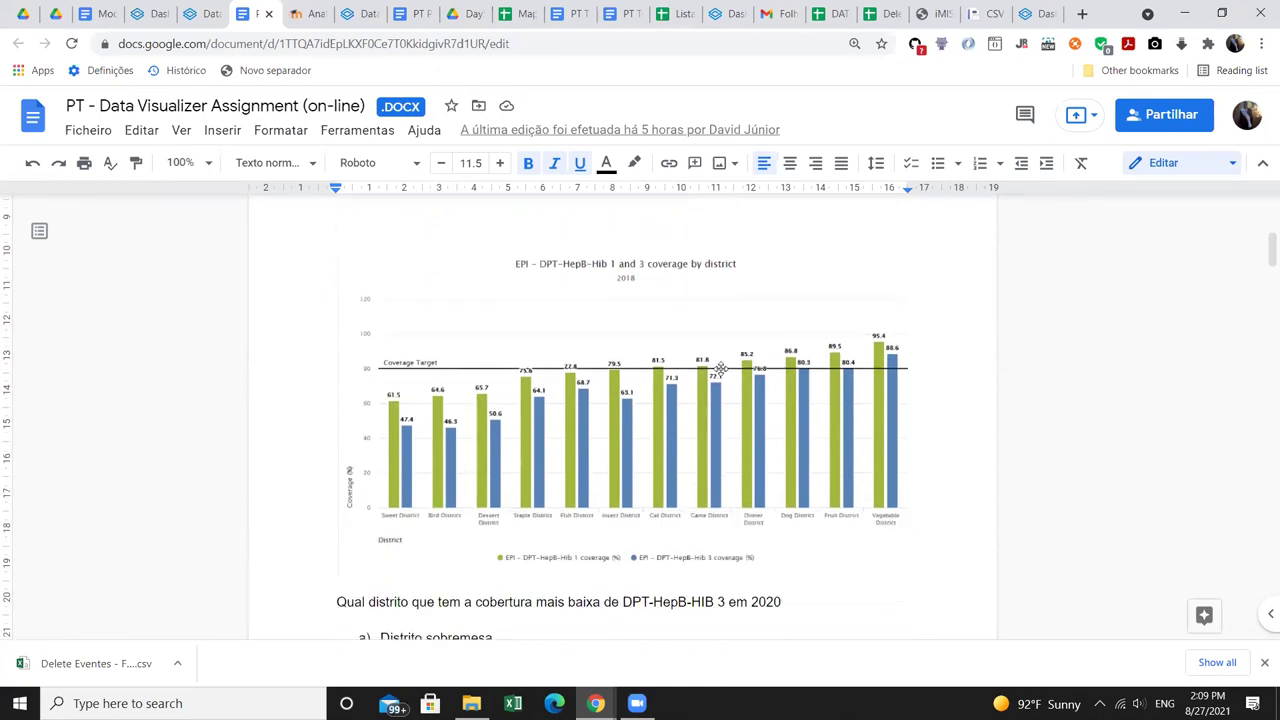
{"action": "scroll", "coordinate": [720, 369], "scroll_direction": "up", "scroll_amount": 1}
{"action": "scroll", "coordinate": [716, 370], "scroll_direction": "down", "scroll_amount": 1}
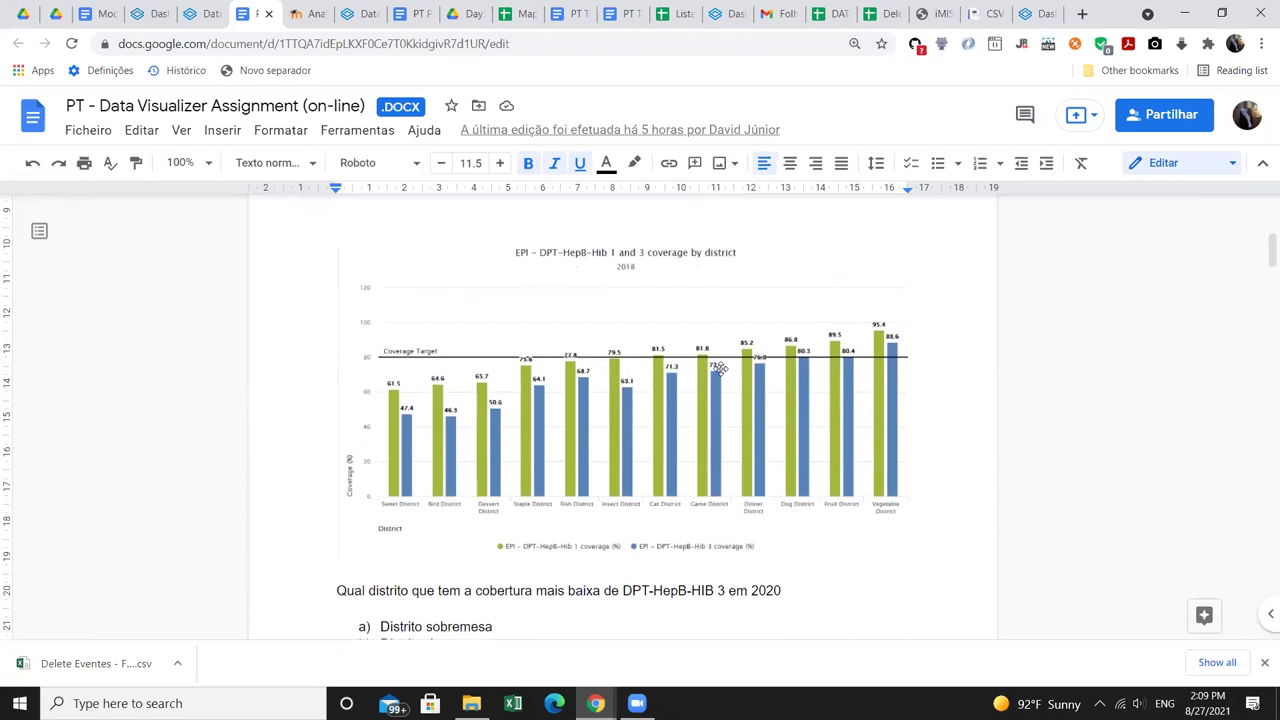
{"action": "left_click", "coordinate": [697, 374]}
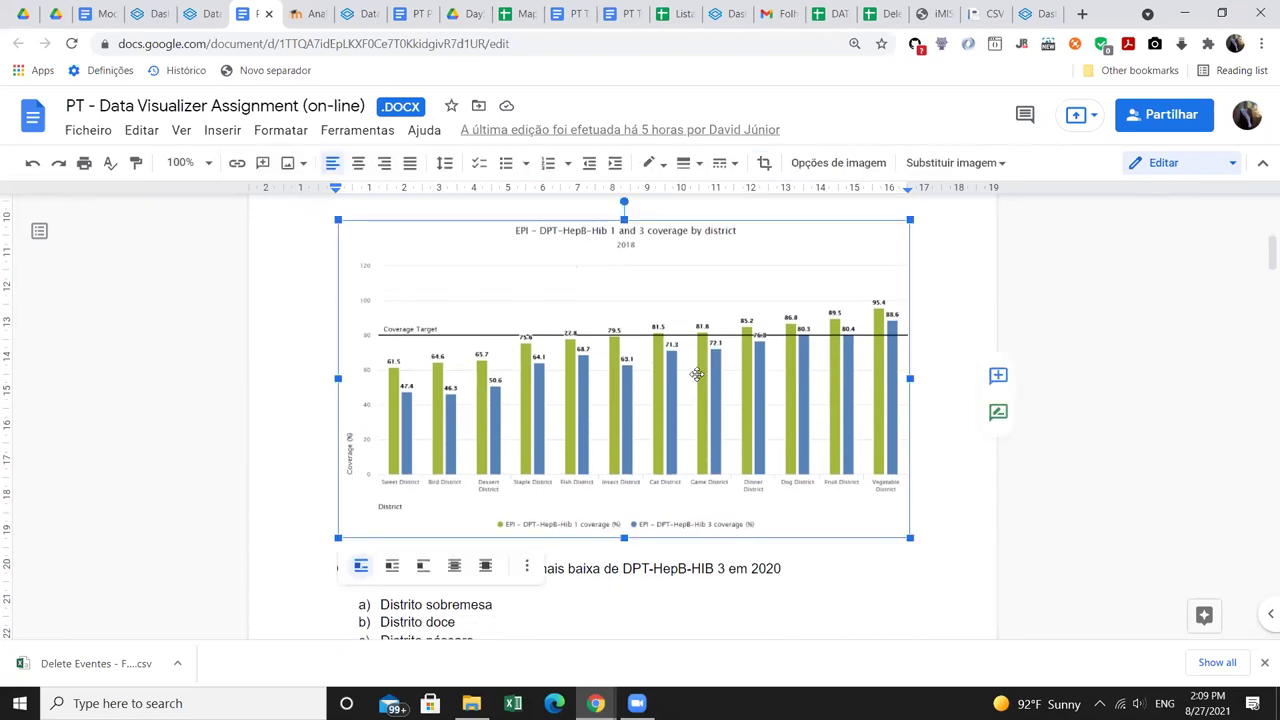
{"action": "scroll", "coordinate": [697, 374], "scroll_direction": "down", "scroll_amount": 3}
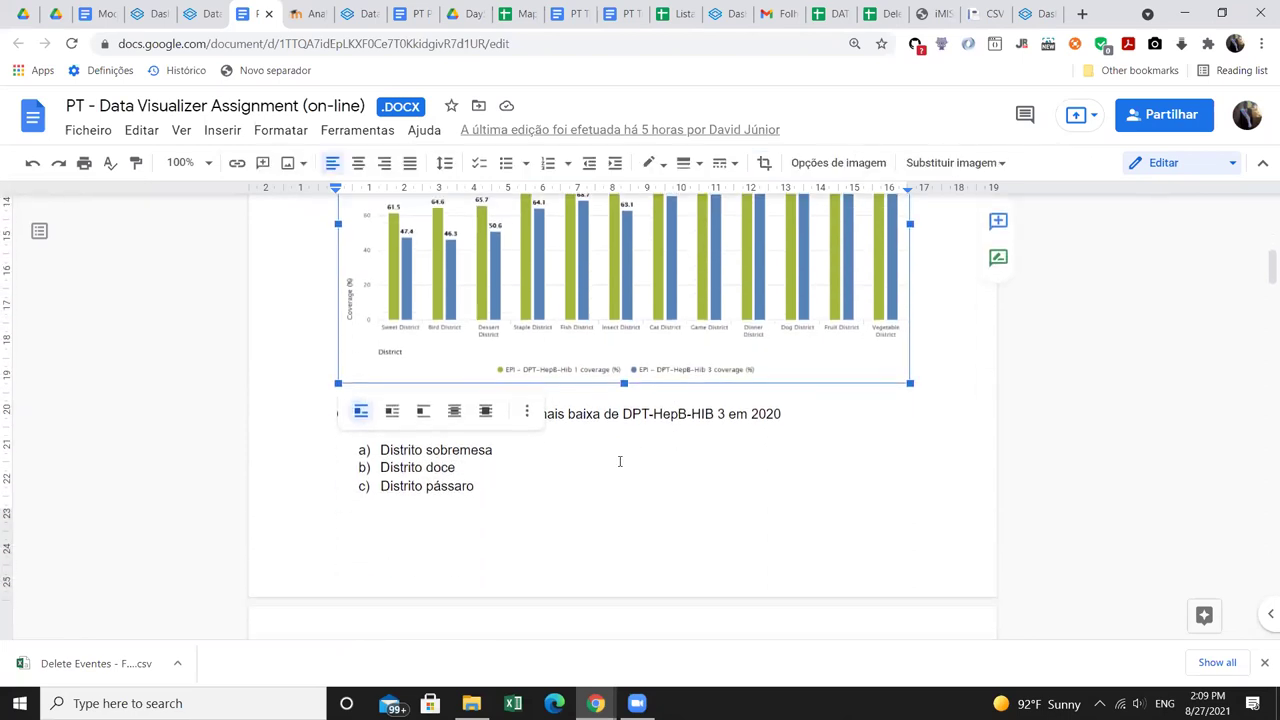
{"action": "left_click", "coordinate": [563, 471]}
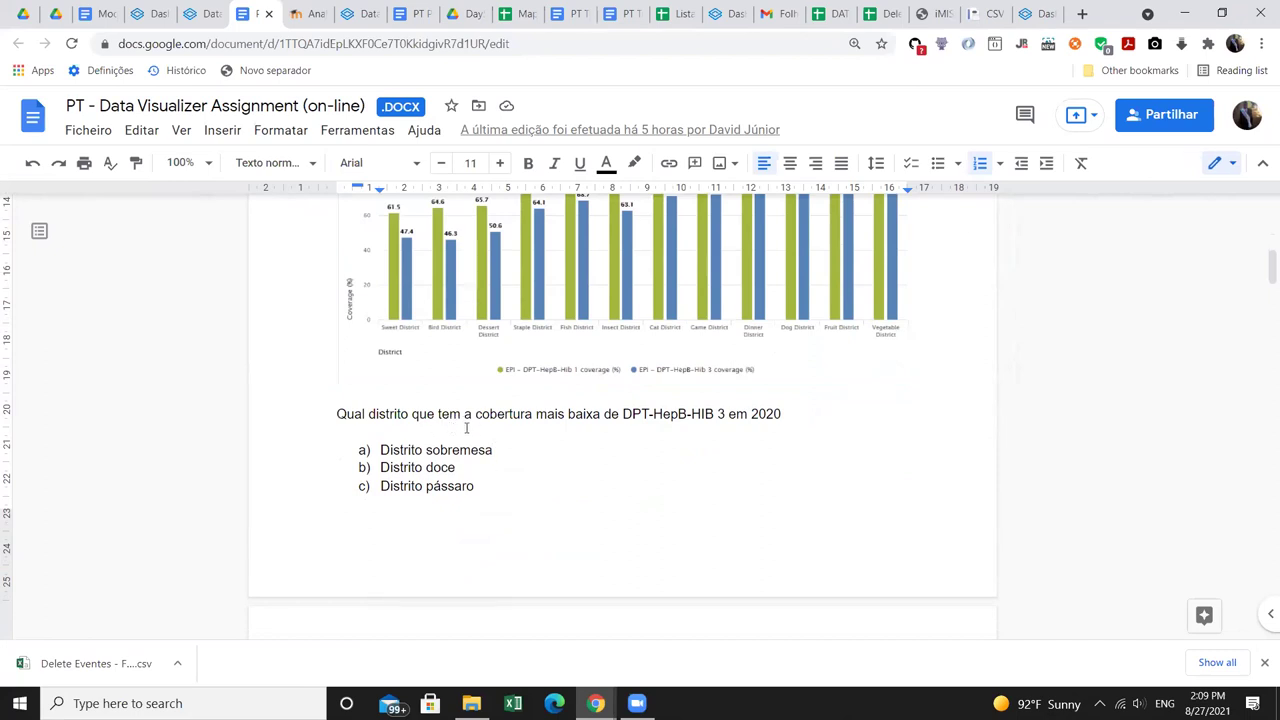
- Make answer option b, "Distrito doce", bold under the question on the lowest DPT-HepB-HIB 3 coverage in 2020
{"action": "left_click", "coordinate": [491, 450]}
{"action": "key", "text": "Down"}
{"action": "key", "text": "Down"}
{"action": "key", "text": "Up"}
{"action": "key", "text": "Up"}
{"action": "left_click", "coordinate": [458, 471]}
{"action": "left_click", "coordinate": [371, 469], "text": "shift"}
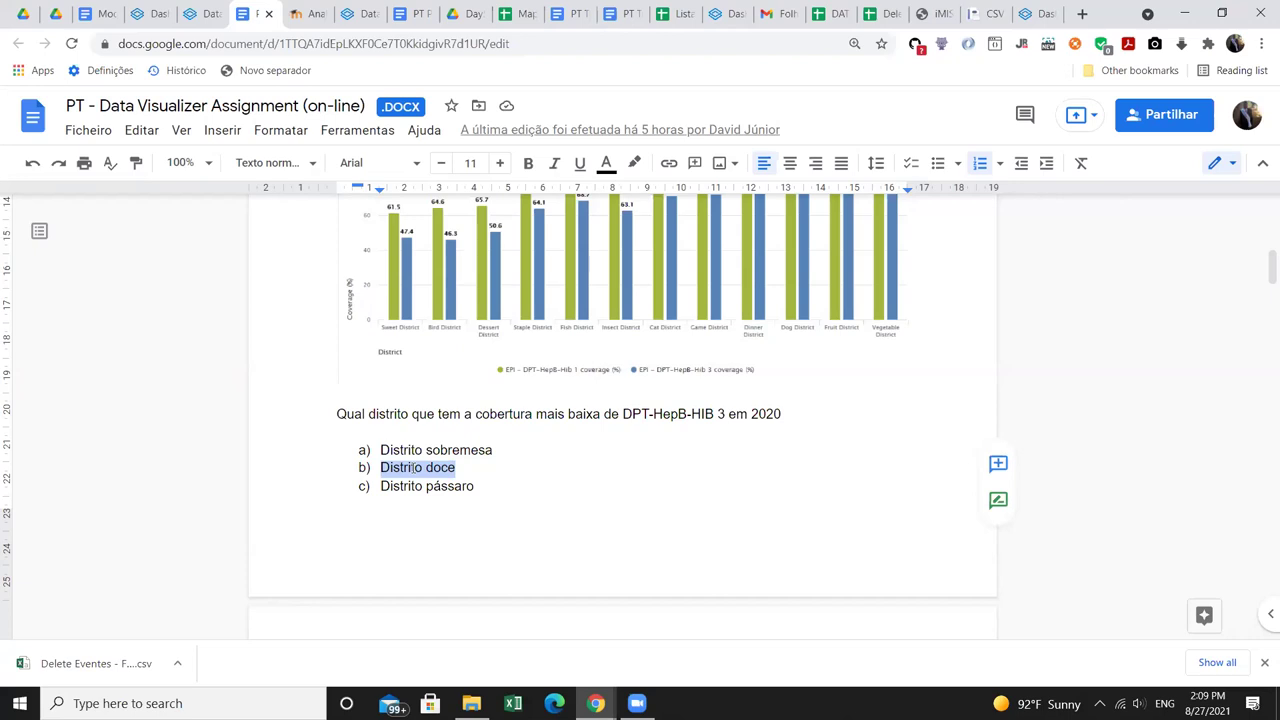
{"action": "key", "text": "ctrl+b"}
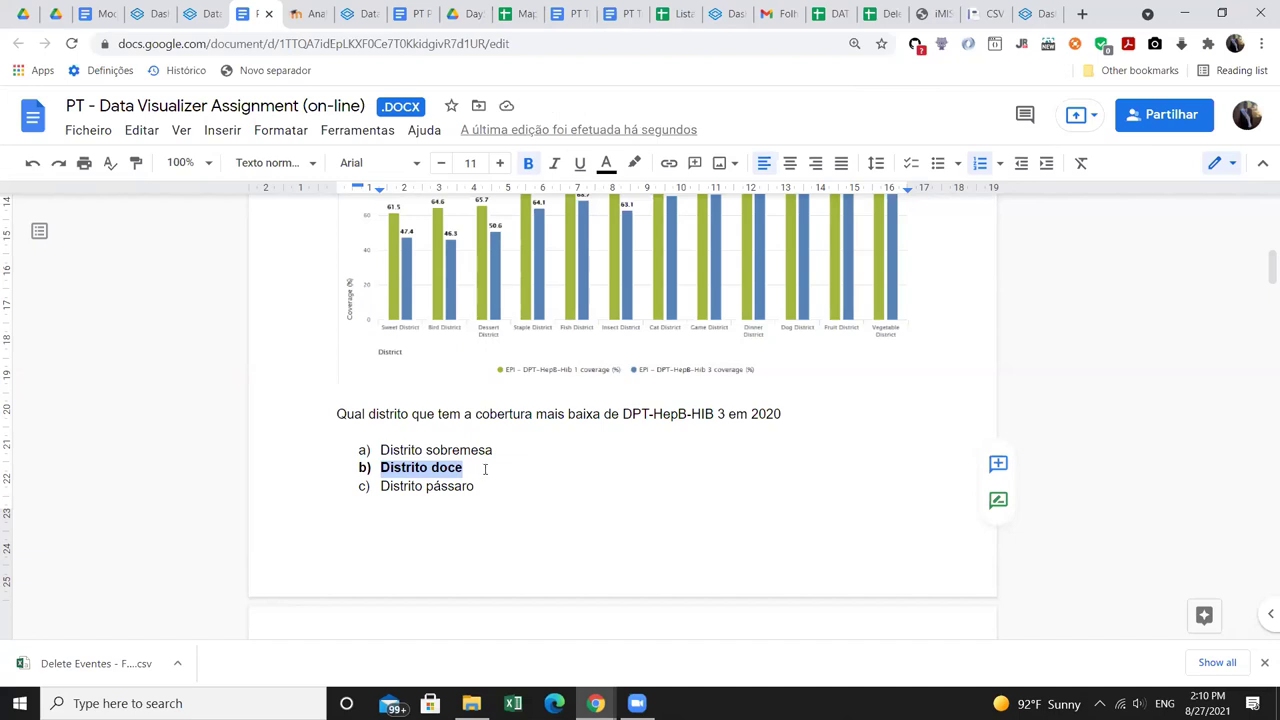
{"action": "left_click", "coordinate": [485, 469]}
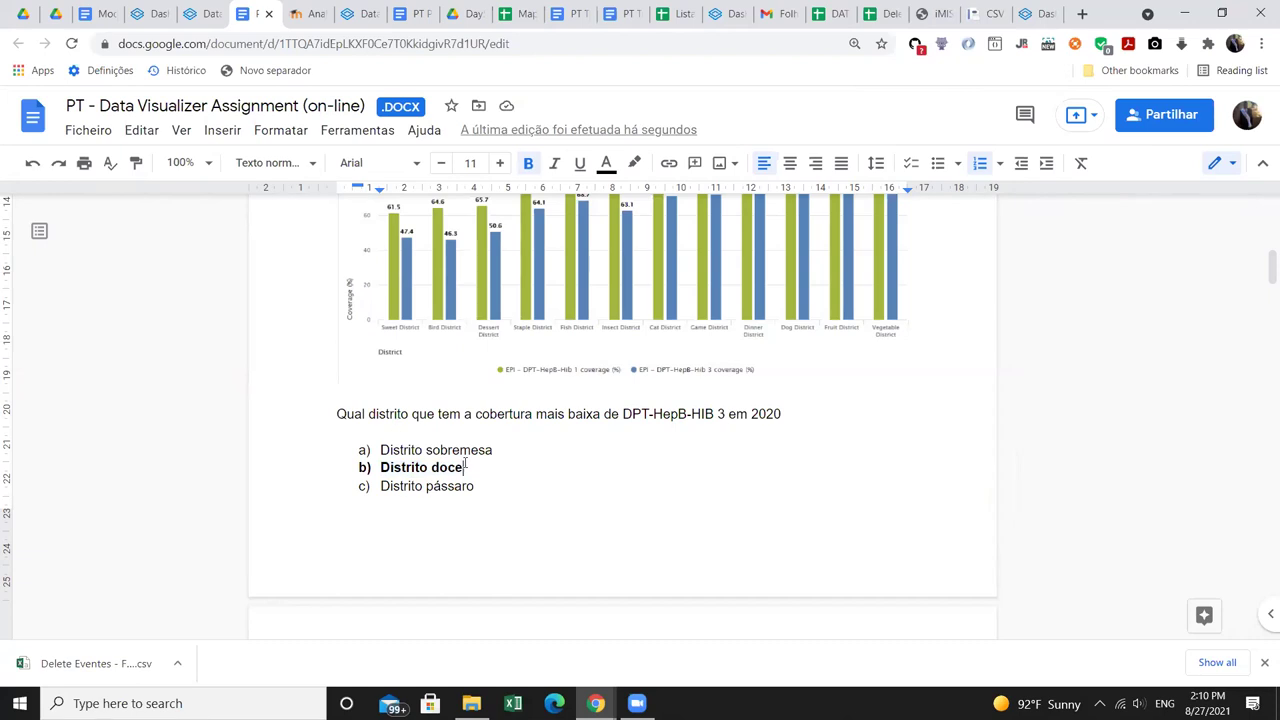
{"action": "key", "text": "ctrl+b"}
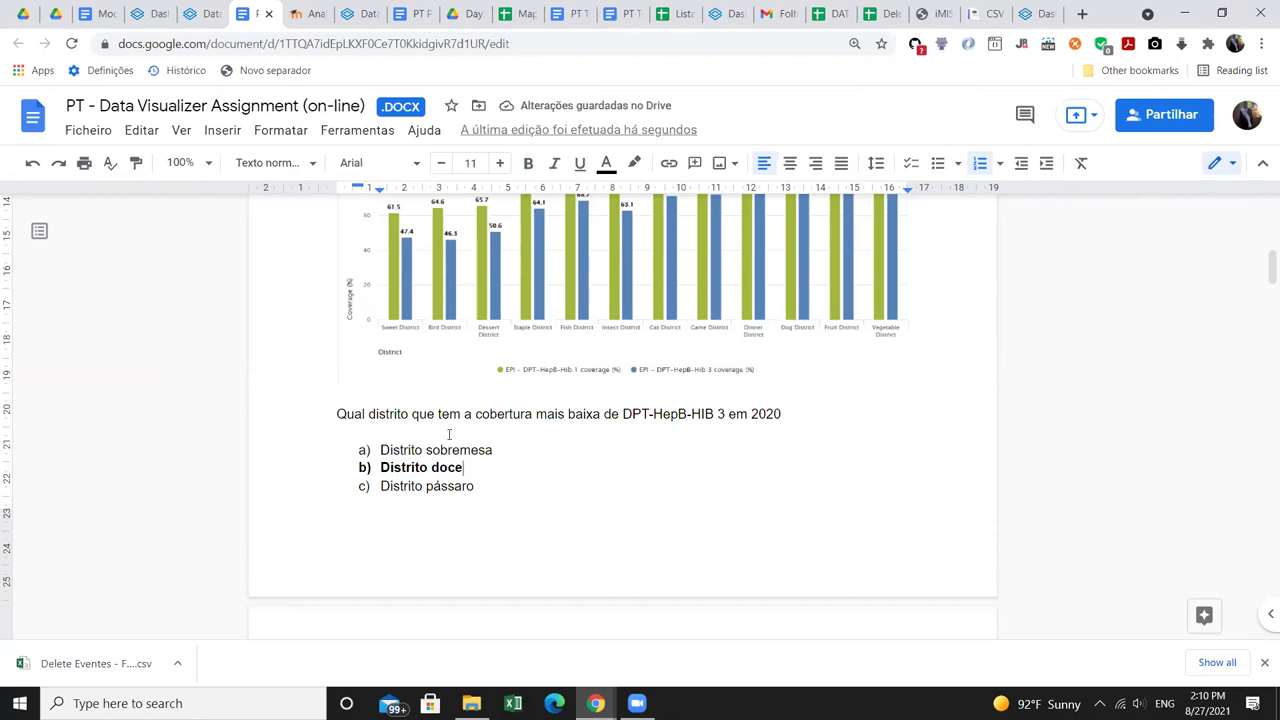
- Trim the DHIS2 page's address to apps.hisplp.org/academia and load it
{"action": "left_click", "coordinate": [350, 14]}
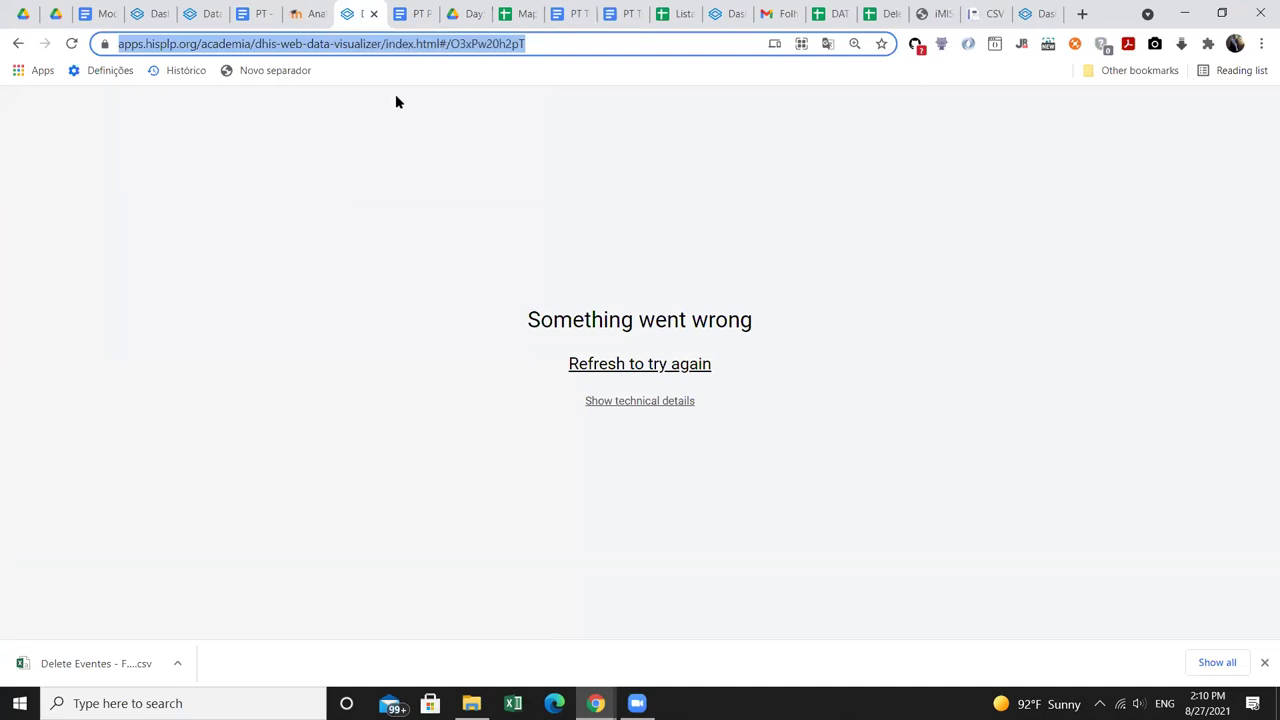
{"action": "left_click", "coordinate": [323, 44]}
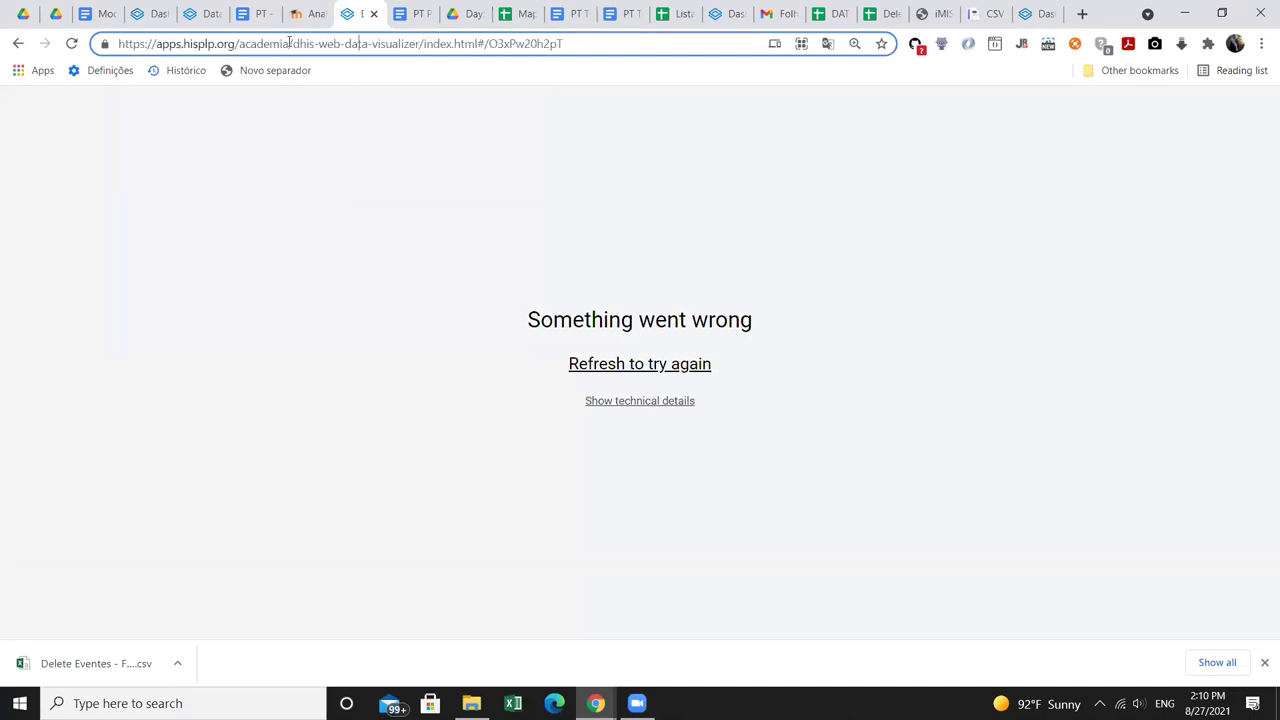
{"action": "left_click_drag", "start_coordinate": [292, 44], "coordinate": [852, 247]}
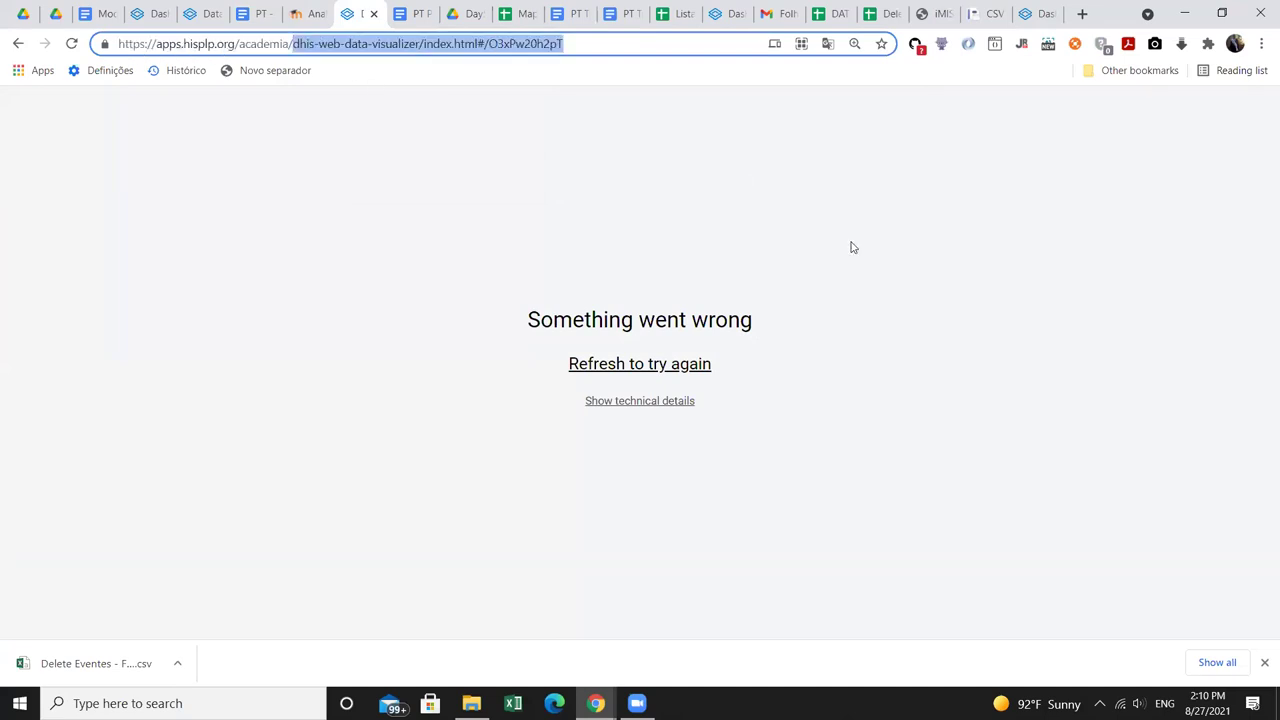
{"action": "key", "text": "BackSpace"}
{"action": "key", "text": "BackSpace"}
{"action": "key", "text": "Return"}
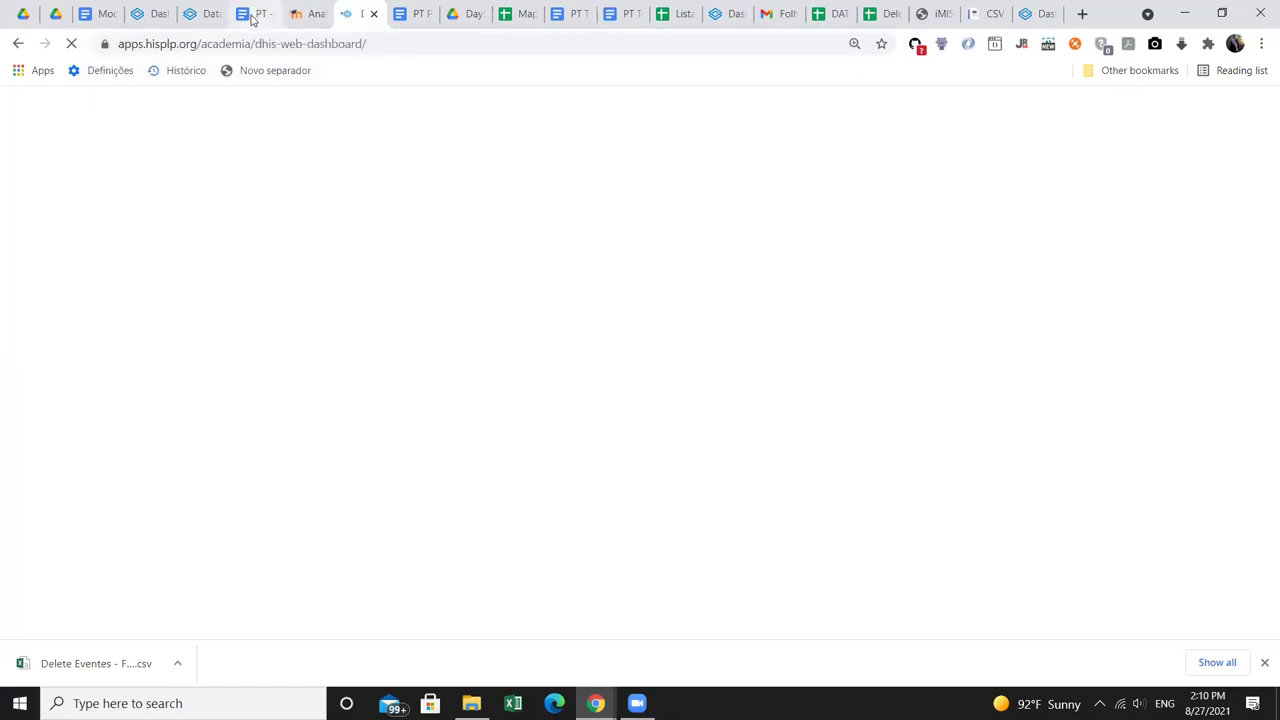
- Return to the Data Visualizer assignment document and bring up task 2, the pie chart exercise
{"action": "mouse_move", "coordinate": [249, 19]}
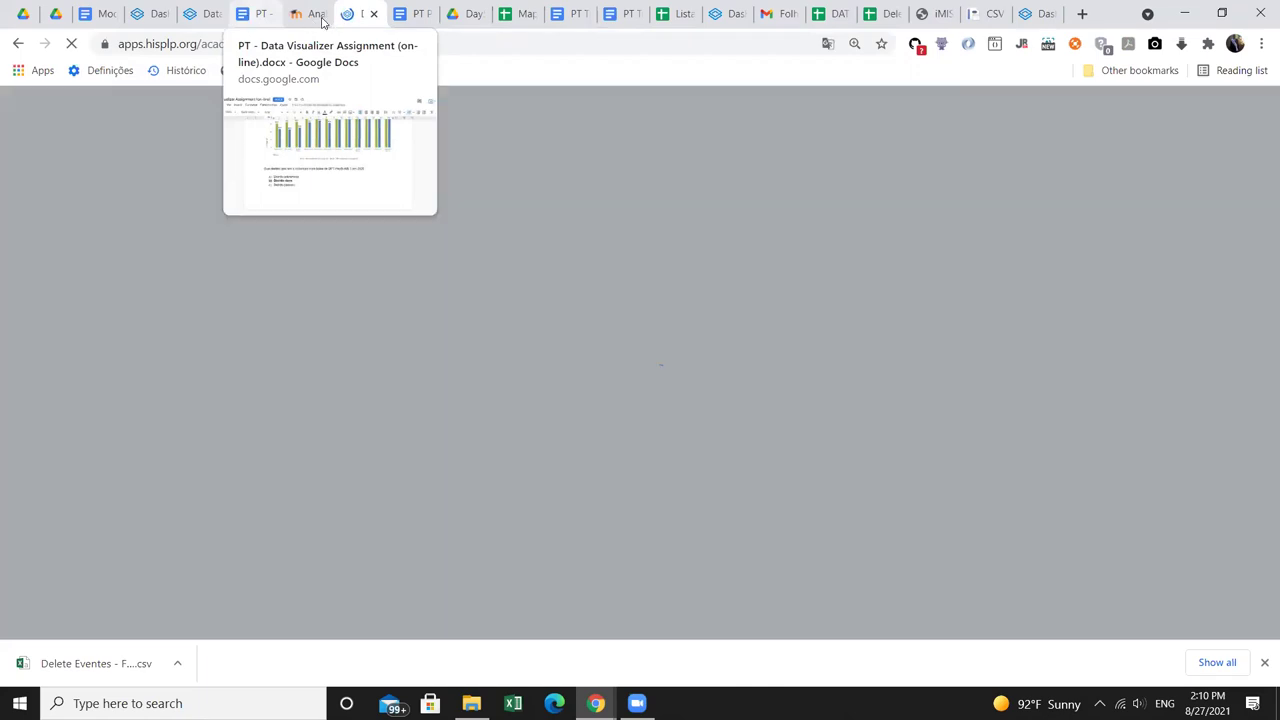
{"action": "key", "text": "ctrl+shift+Tab"}
{"action": "key", "text": "ctrl+shift+Tab"}
{"action": "left_click", "coordinate": [360, 14]}
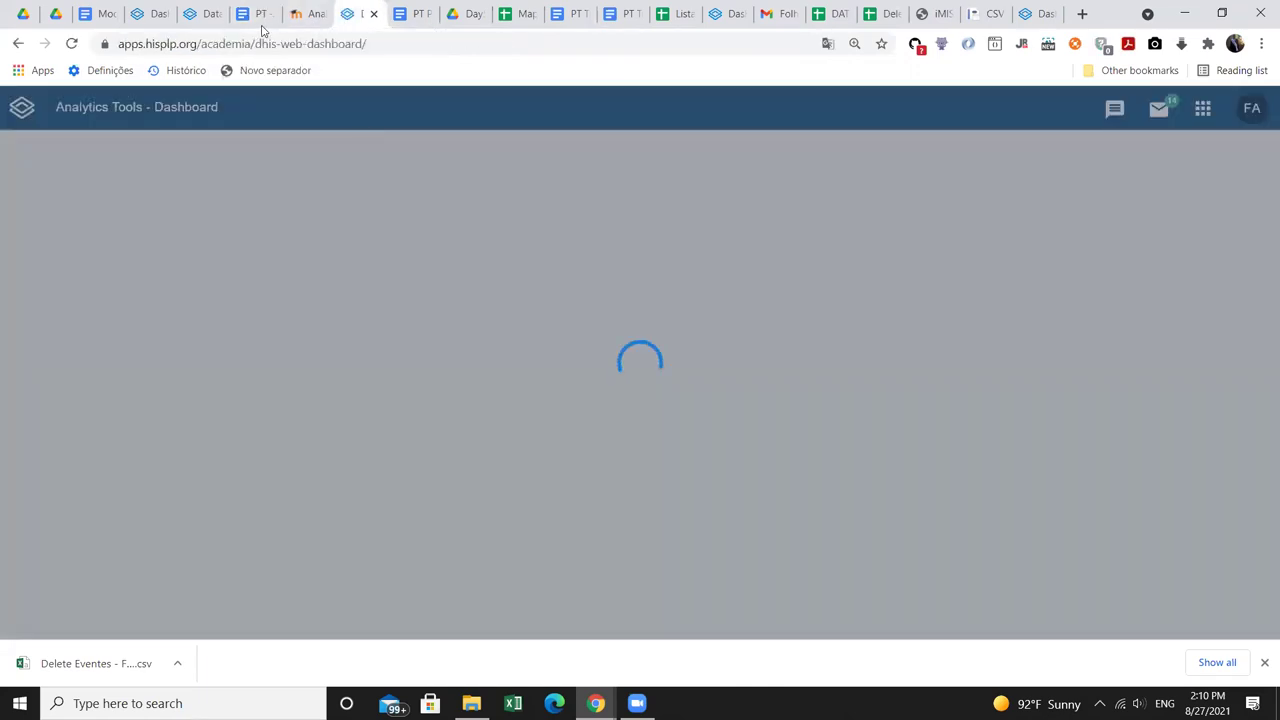
{"action": "left_click", "coordinate": [252, 14]}
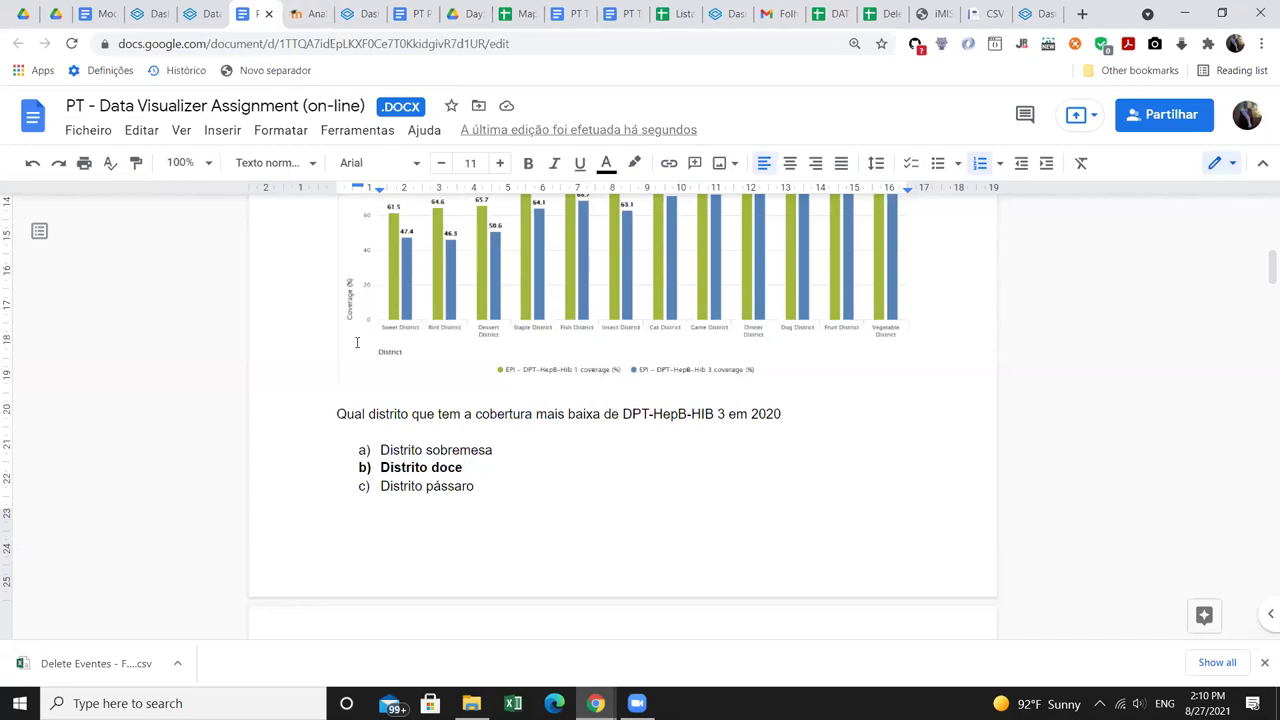
{"action": "scroll", "coordinate": [350, 330], "scroll_direction": "down", "scroll_amount": 4}
{"action": "scroll", "coordinate": [356, 342], "scroll_direction": "down", "scroll_amount": 1}
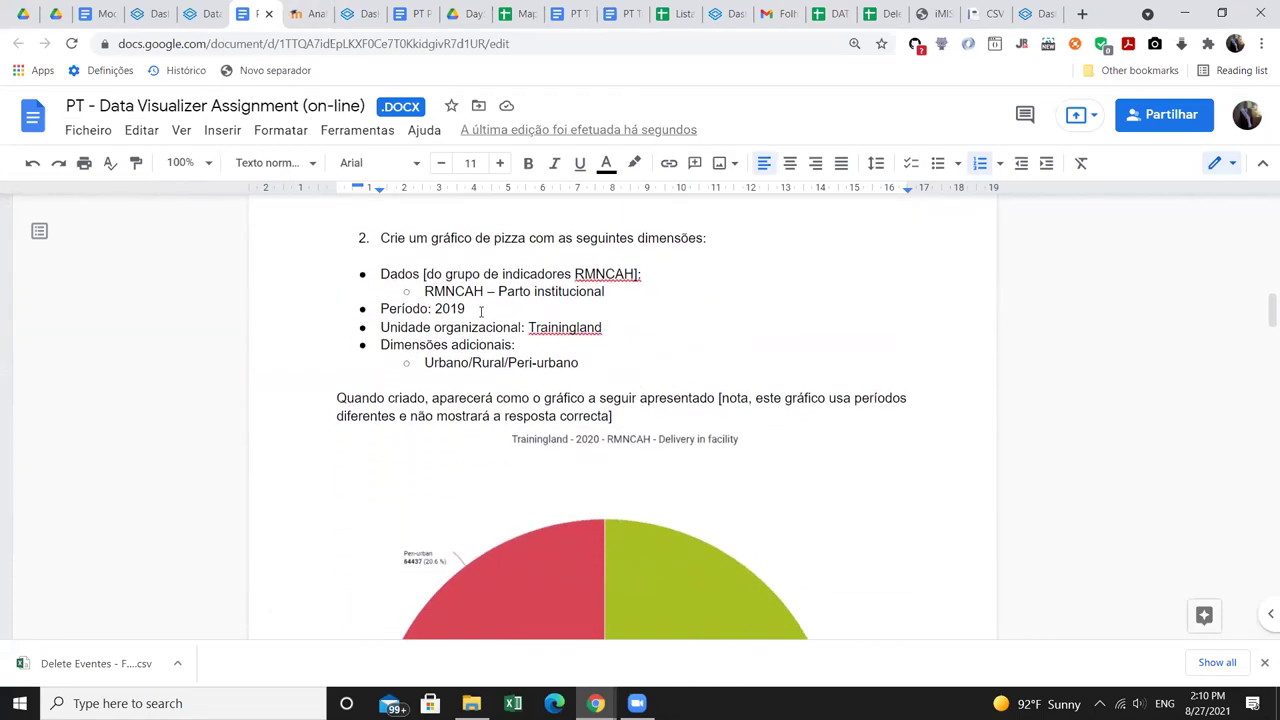
- Go through the pie chart task's dimensions: RMNCAH indicator group, "Parto institucional" indicator, period 2019 and organisation unit Trainingland
{"action": "left_click", "coordinate": [612, 275]}
{"action": "left_click", "coordinate": [406, 275]}
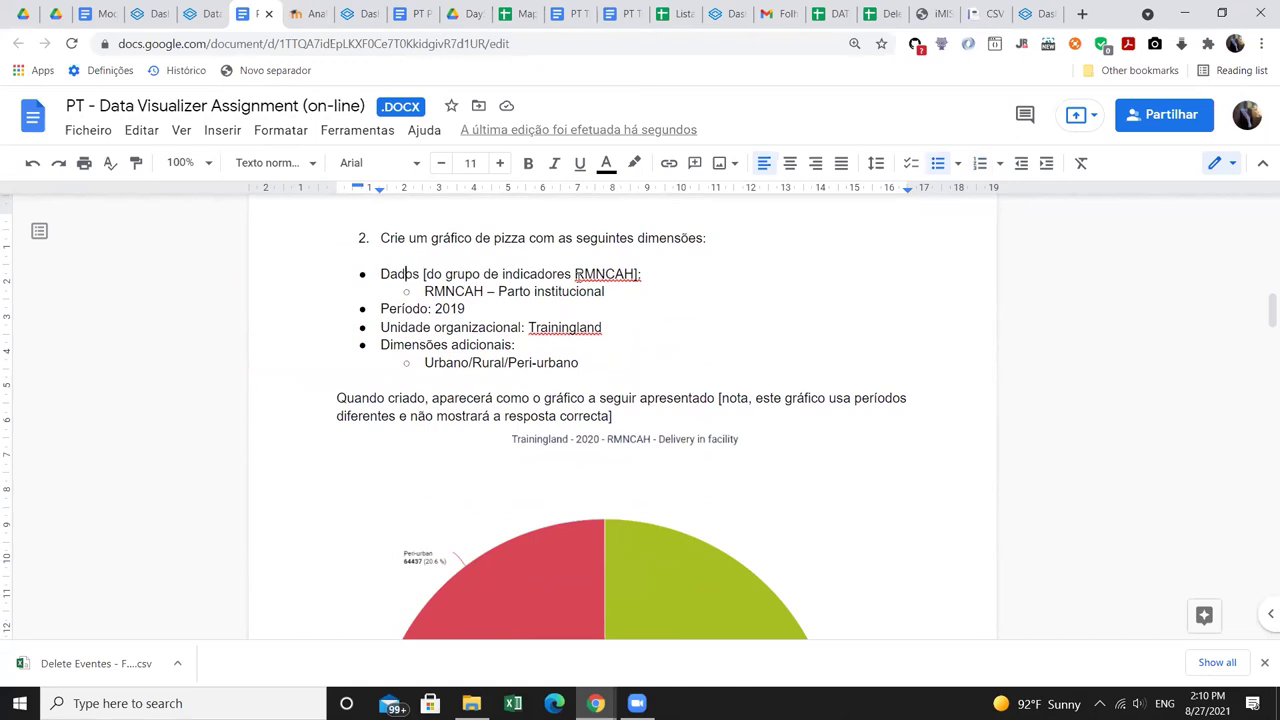
{"action": "left_click", "coordinate": [596, 275]}
{"action": "key", "text": "shift+Right"}
{"action": "key", "text": "shift+Right"}
{"action": "key", "text": "shift+Right"}
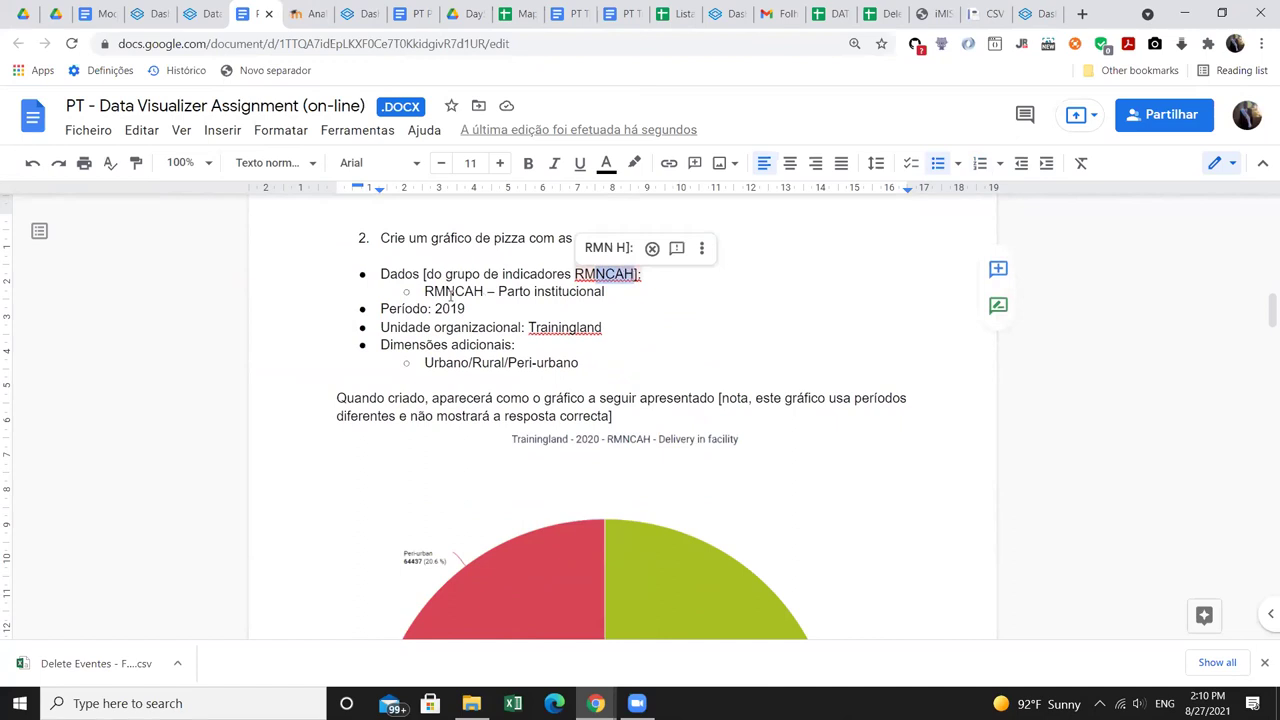
{"action": "left_click", "coordinate": [418, 293]}
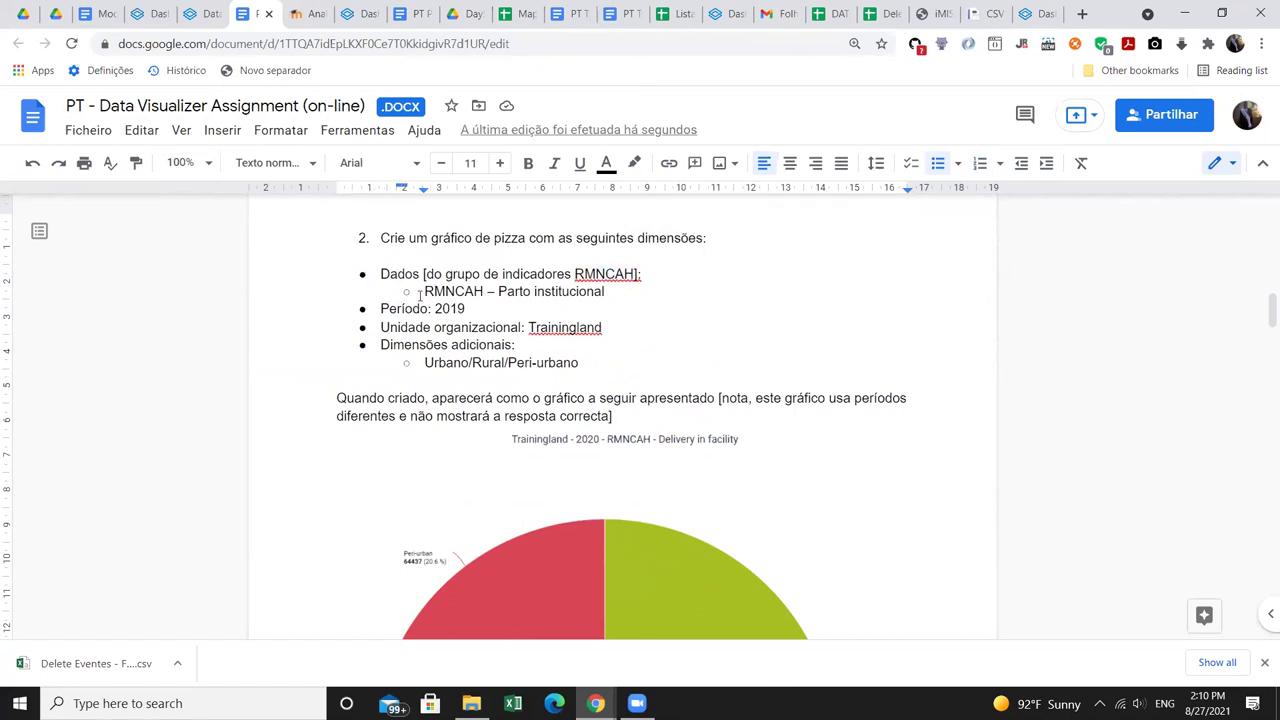
{"action": "left_click_drag", "start_coordinate": [418, 293], "coordinate": [415, 327]}
{"action": "left_click_drag", "start_coordinate": [497, 325], "coordinate": [532, 327]}
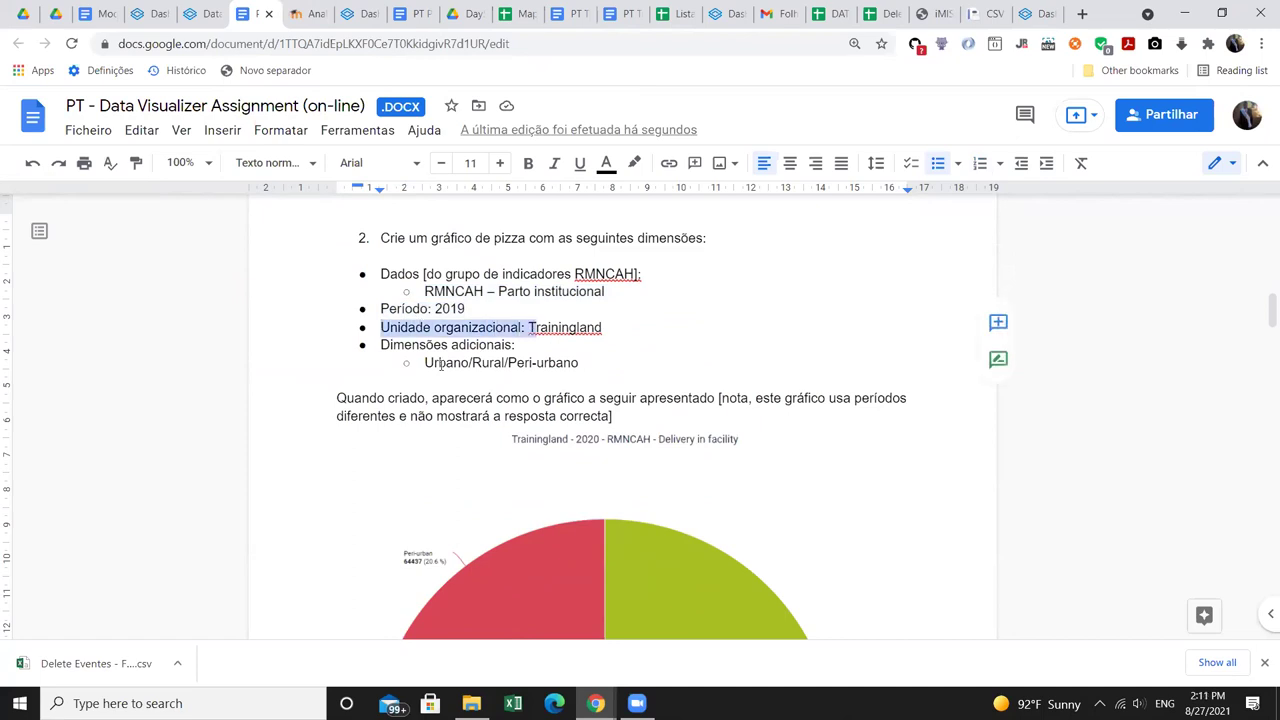
- Examine the example pie chart of facility deliveries by urban, rural and peri-urban area
{"action": "scroll", "coordinate": [441, 350], "scroll_direction": "down", "scroll_amount": 1}
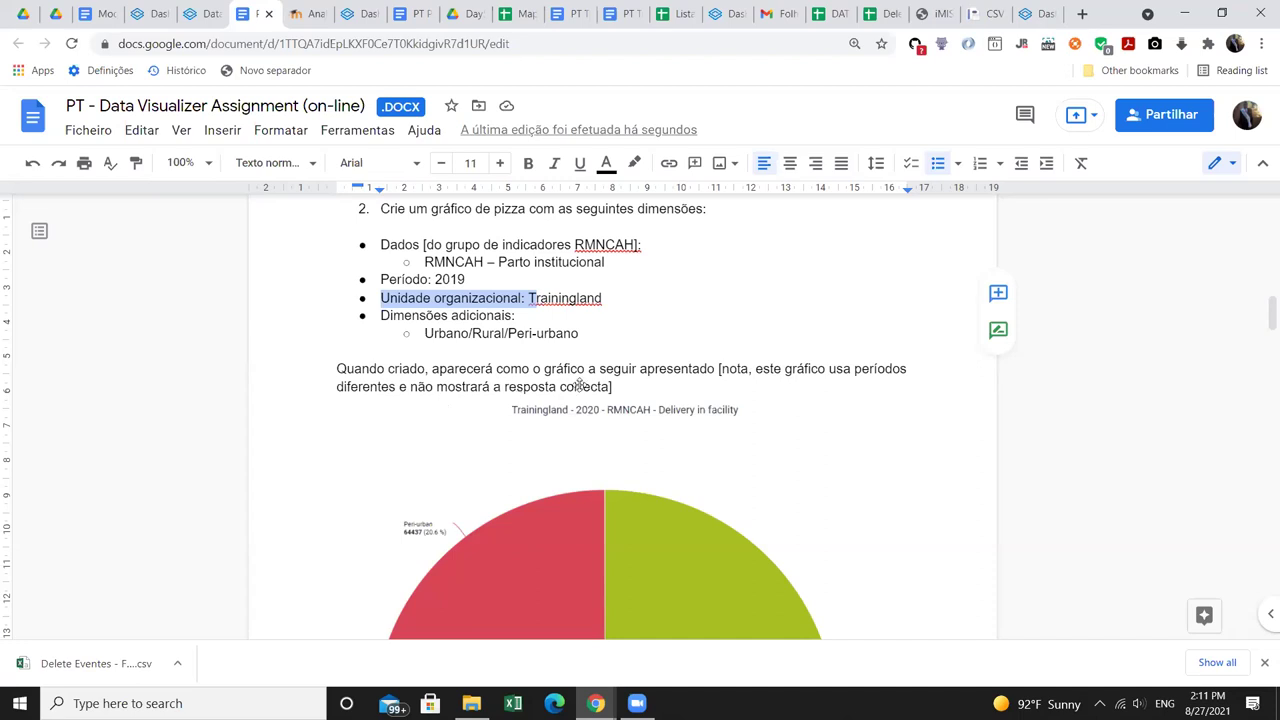
{"action": "scroll", "coordinate": [579, 385], "scroll_direction": "down", "scroll_amount": 1}
{"action": "scroll", "coordinate": [579, 385], "scroll_direction": "down", "scroll_amount": 5}
{"action": "scroll", "coordinate": [579, 385], "scroll_direction": "up", "scroll_amount": 3}
{"action": "scroll", "coordinate": [579, 385], "scroll_direction": "up", "scroll_amount": 1}
{"action": "scroll", "coordinate": [579, 385], "scroll_direction": "down", "scroll_amount": 2}
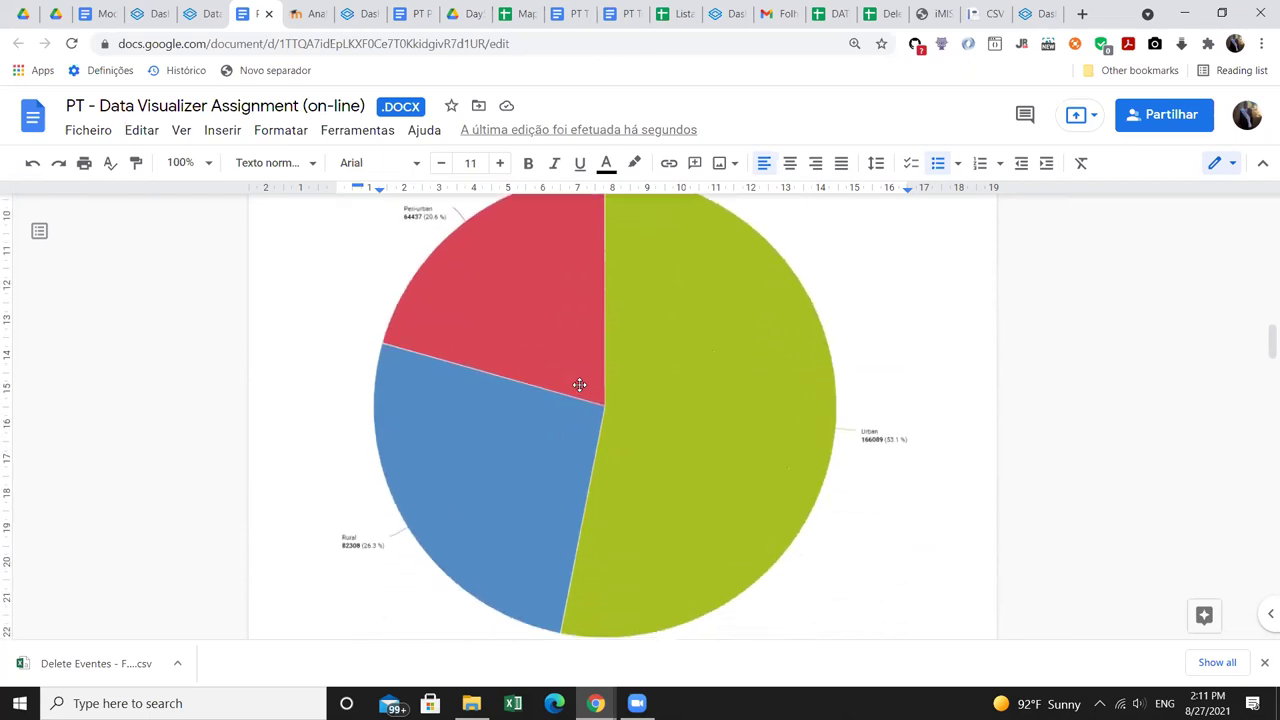
{"action": "scroll", "coordinate": [579, 385], "scroll_direction": "up", "scroll_amount": 1}
{"action": "left_click", "coordinate": [582, 314]}
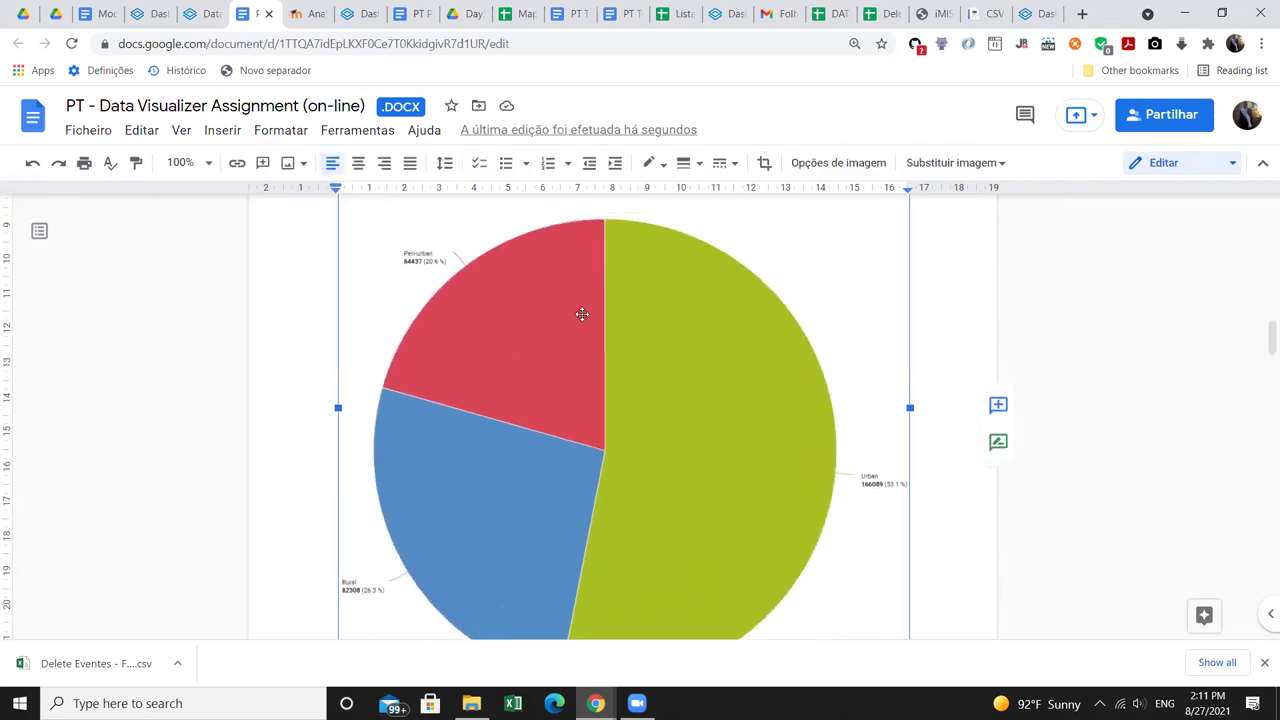
{"action": "scroll", "coordinate": [582, 314], "scroll_direction": "down", "scroll_amount": 5}
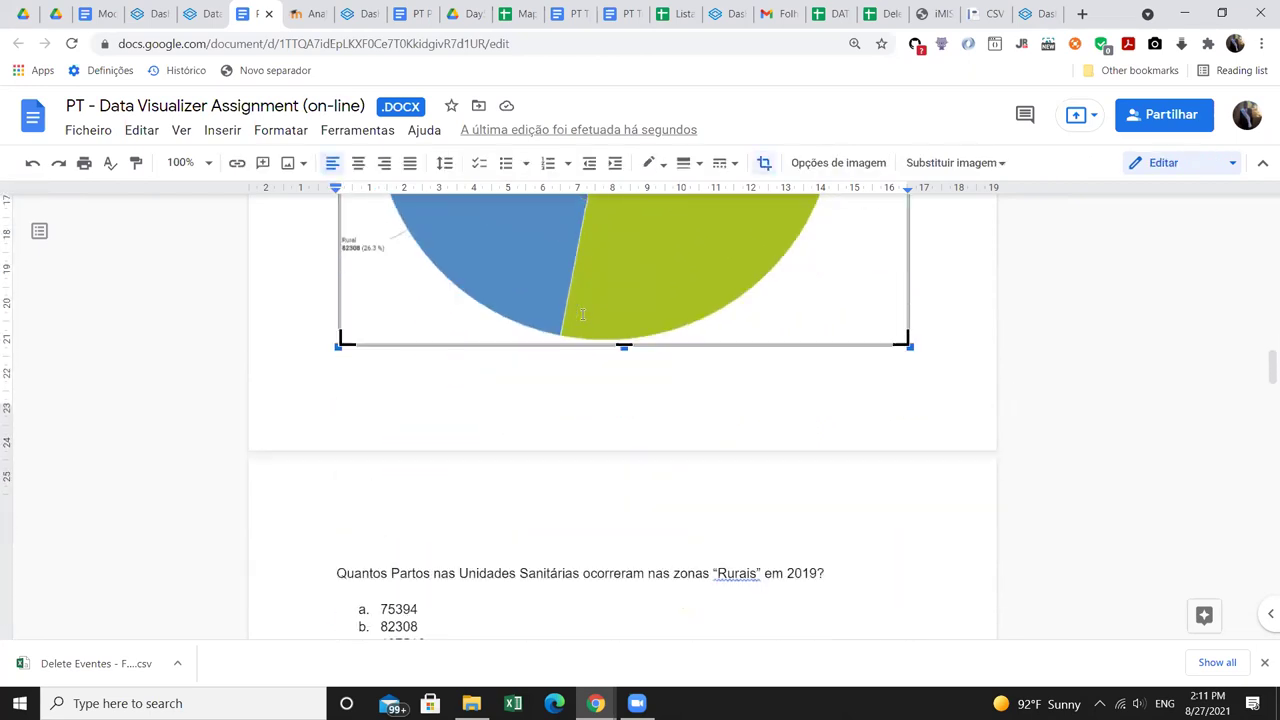
- Read the question on facility deliveries in "Rurais" zones in 2019 and its three answer options
{"action": "scroll", "coordinate": [582, 314], "scroll_direction": "down", "scroll_amount": 1}
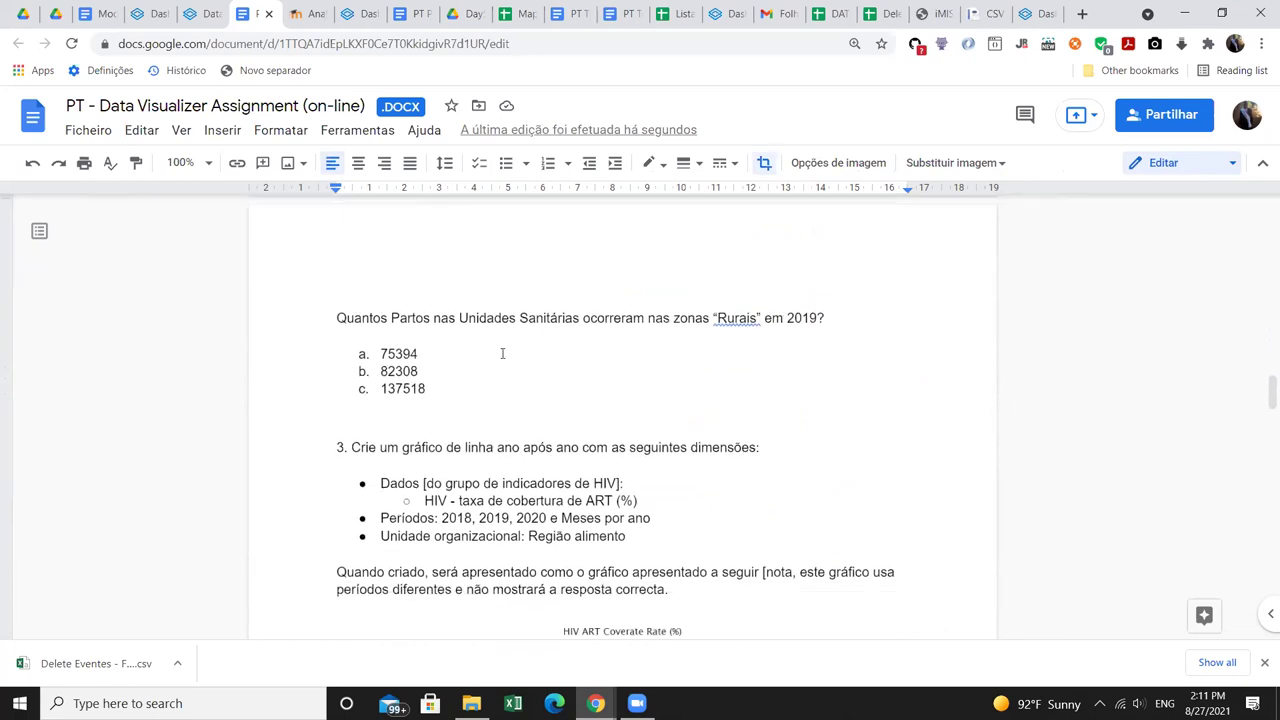
{"action": "left_click", "coordinate": [428, 353]}
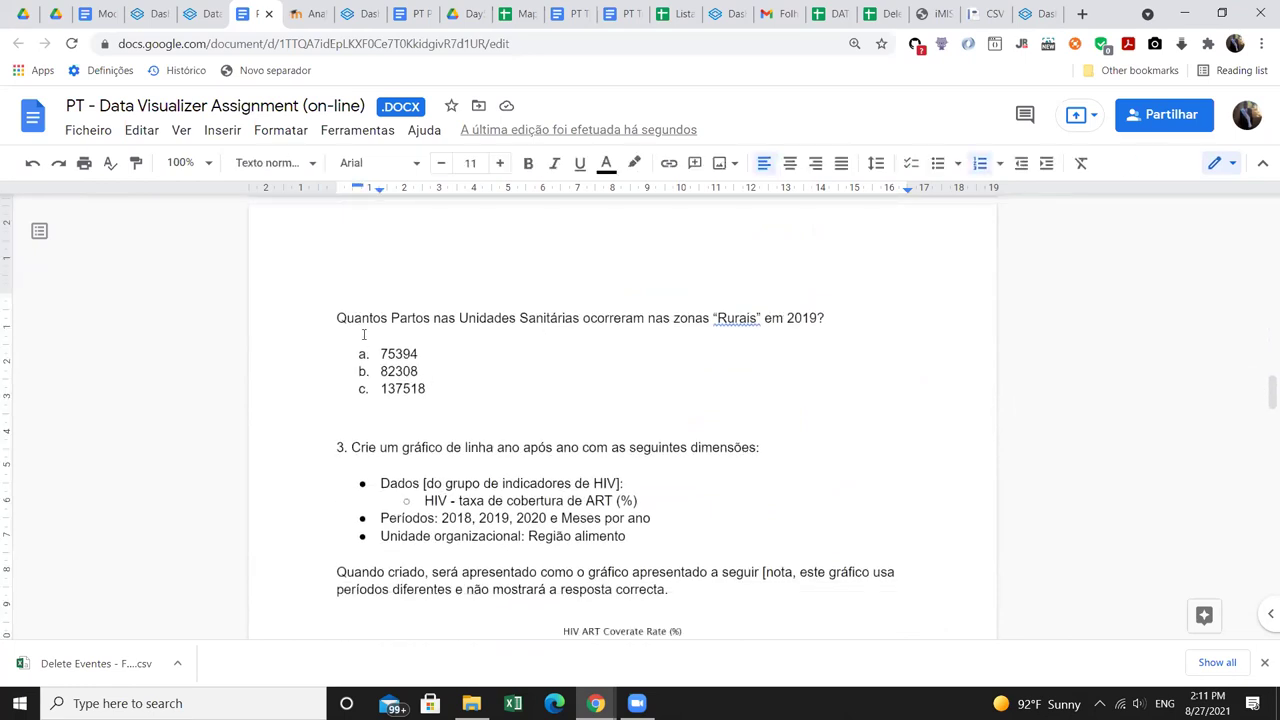
{"action": "left_click", "coordinate": [389, 318]}
{"action": "left_click", "coordinate": [818, 318]}
{"action": "scroll", "coordinate": [418, 370], "scroll_direction": "down", "scroll_amount": 1}
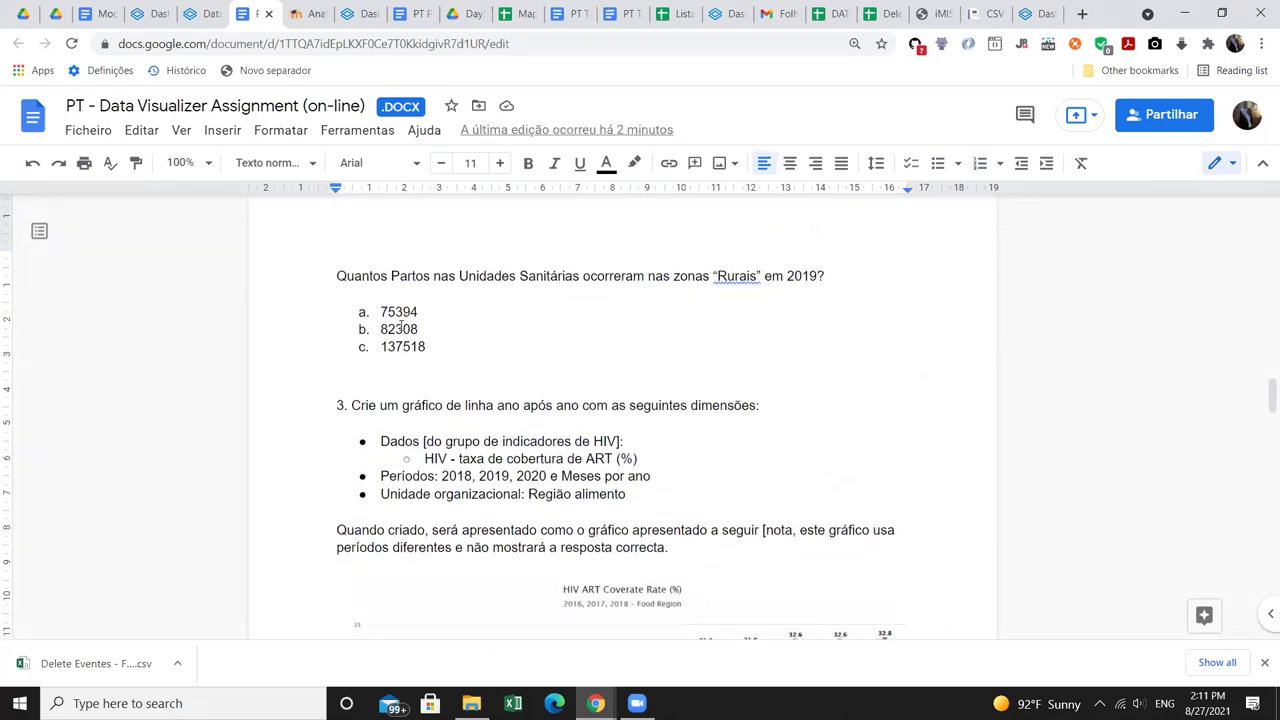
{"action": "scroll", "coordinate": [534, 391], "scroll_direction": "up", "scroll_amount": 5}
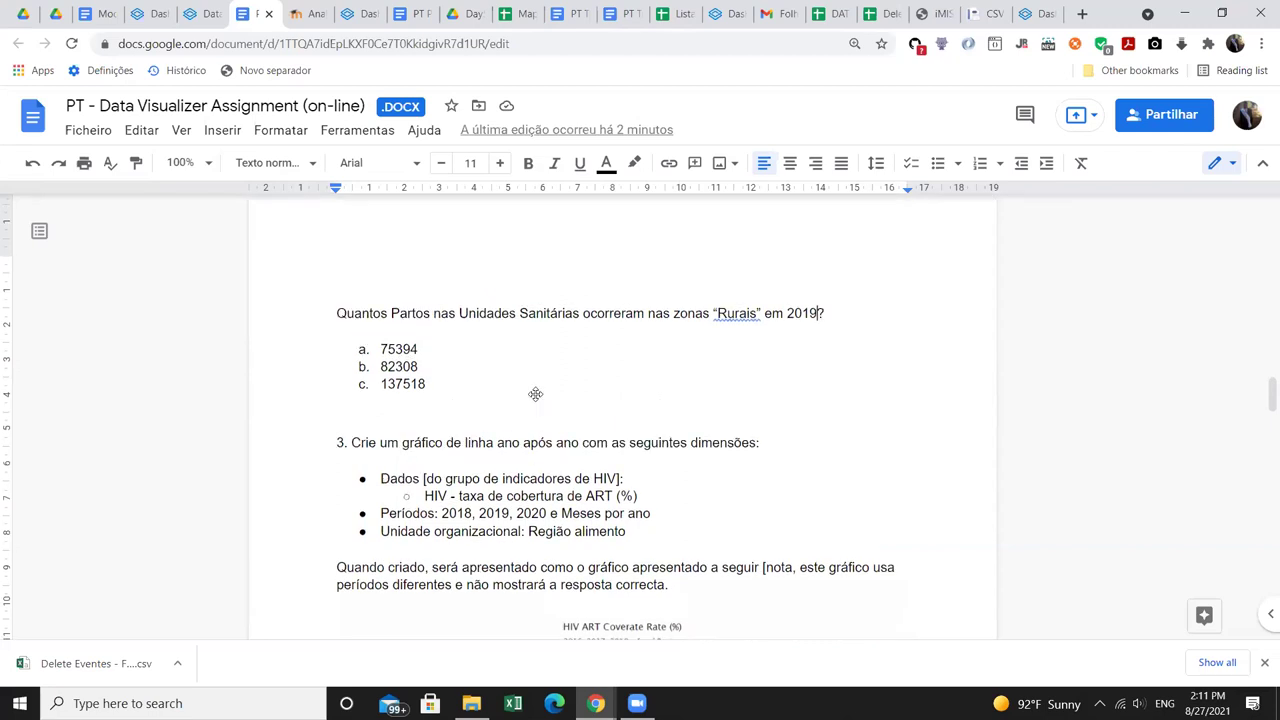
- Switch to the DHIS2 dashboard and open the Visualização de Dados app
{"action": "left_click", "coordinate": [539, 380]}
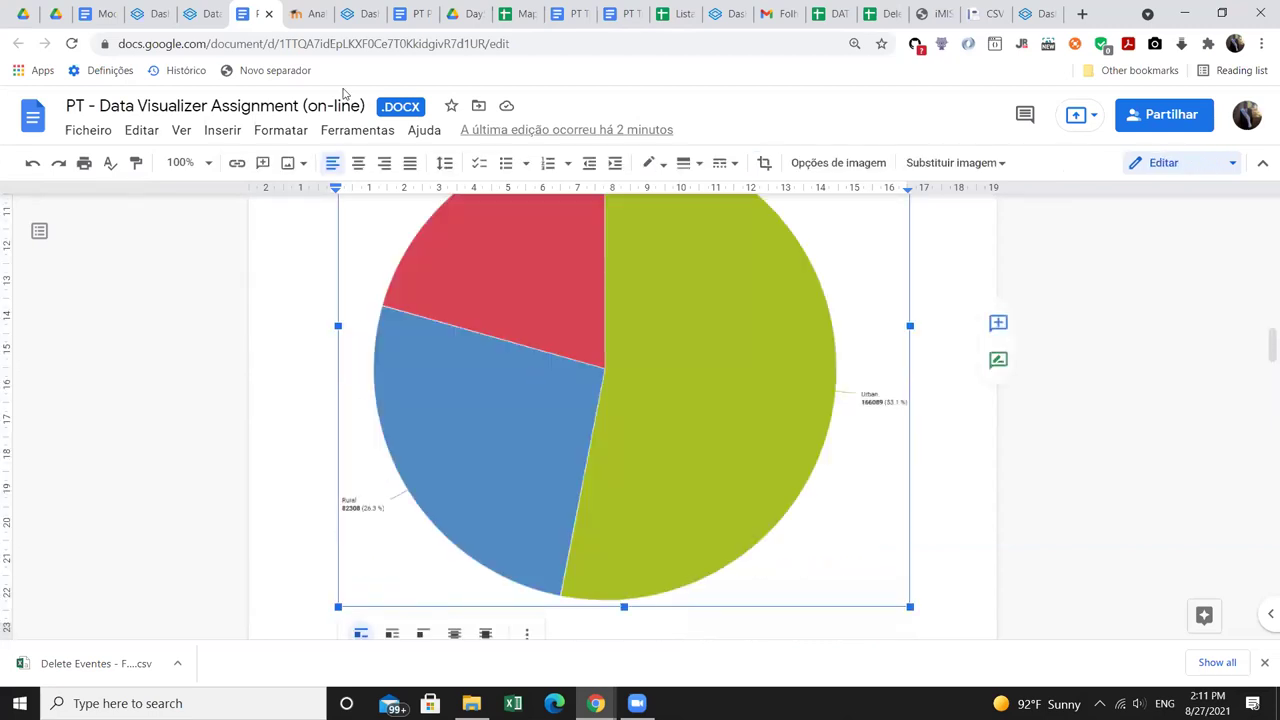
{"action": "left_click", "coordinate": [345, 14]}
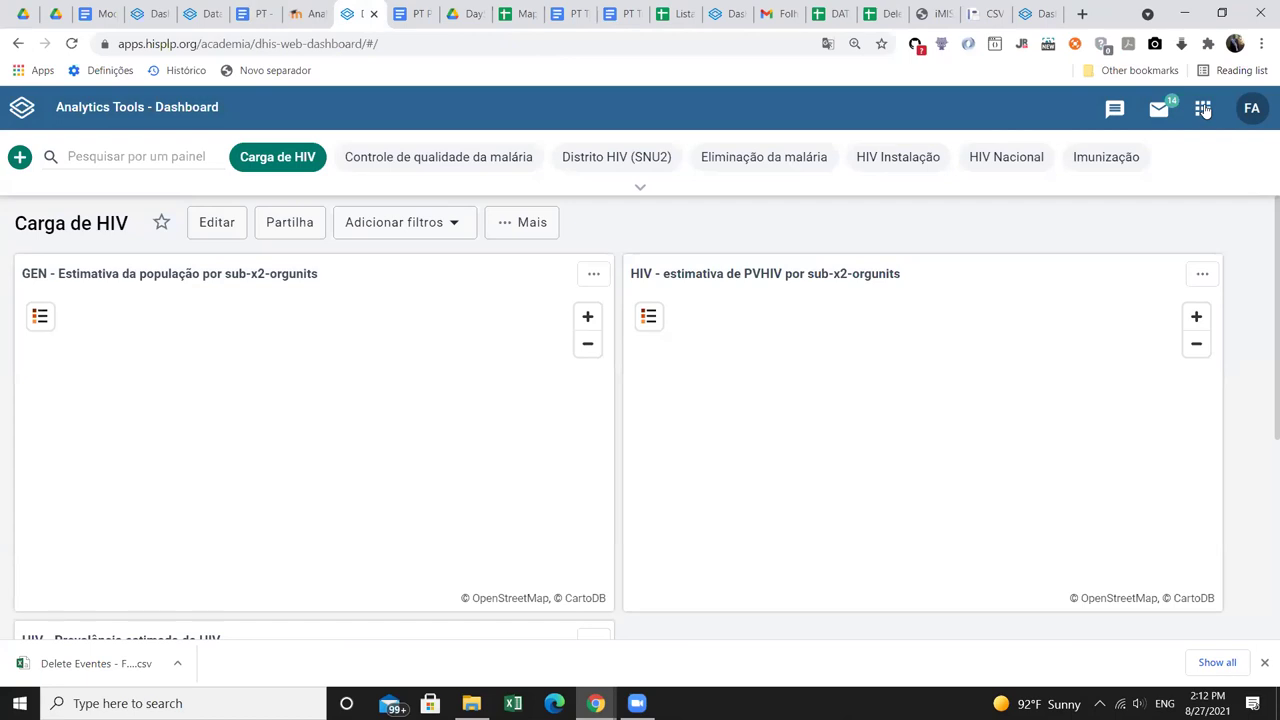
{"action": "left_click", "coordinate": [1205, 110]}
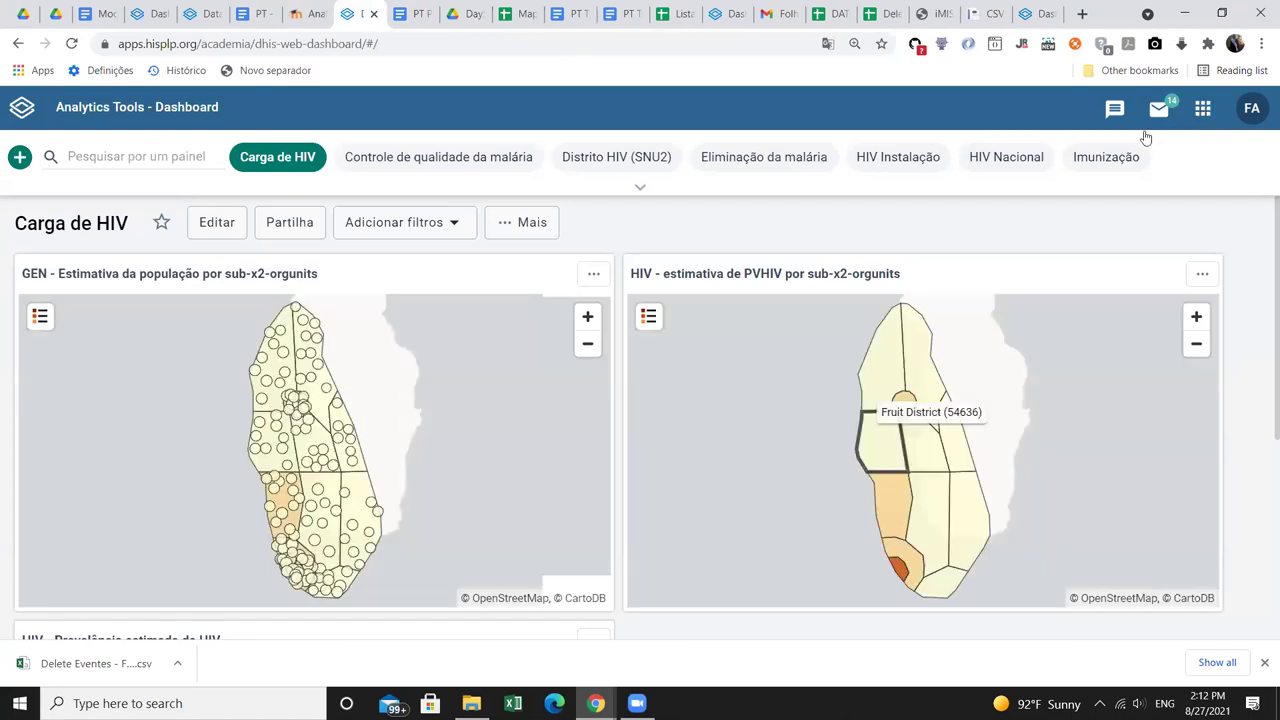
{"action": "key", "text": "Escape"}
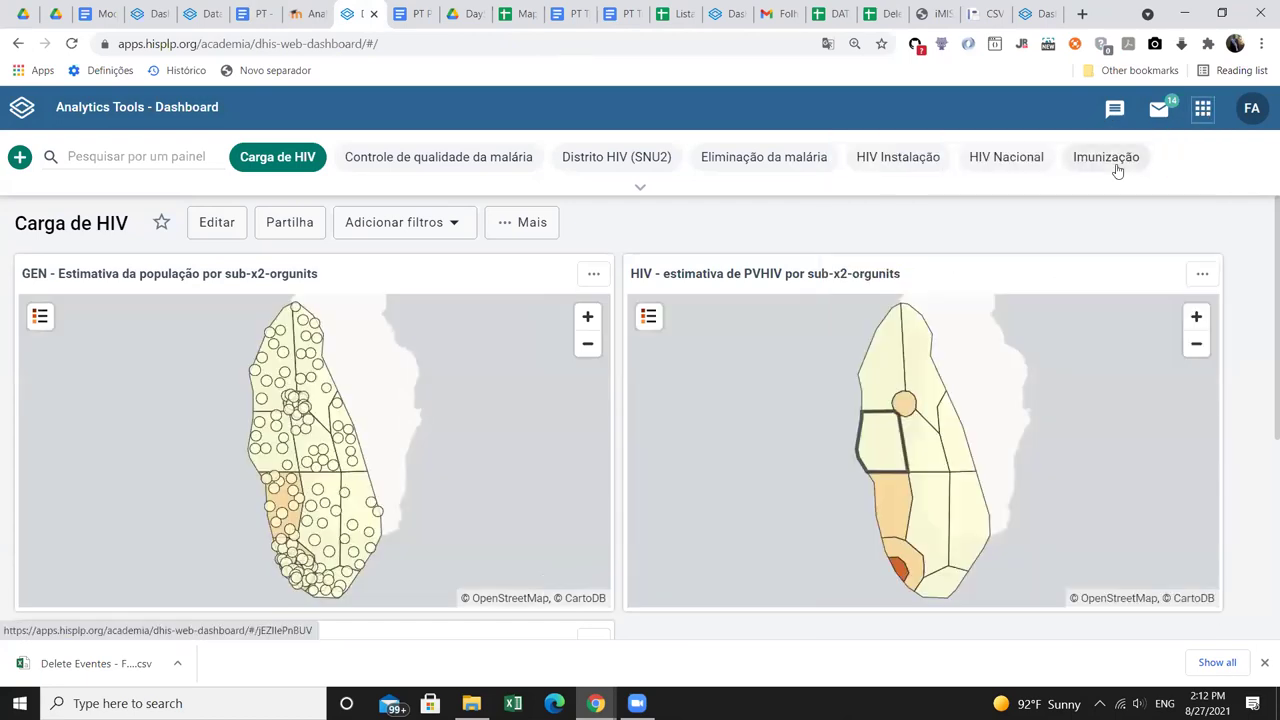
{"action": "left_click", "coordinate": [1200, 116]}
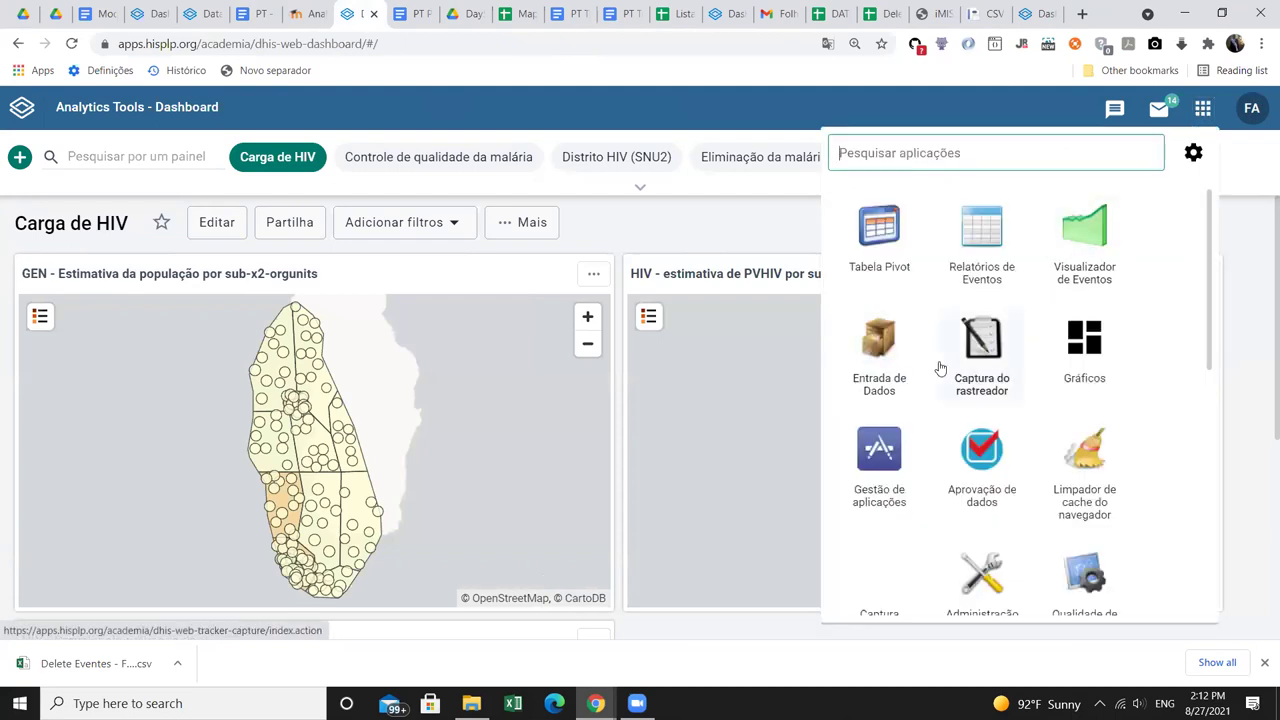
{"action": "scroll", "coordinate": [940, 369], "scroll_direction": "down", "scroll_amount": 3}
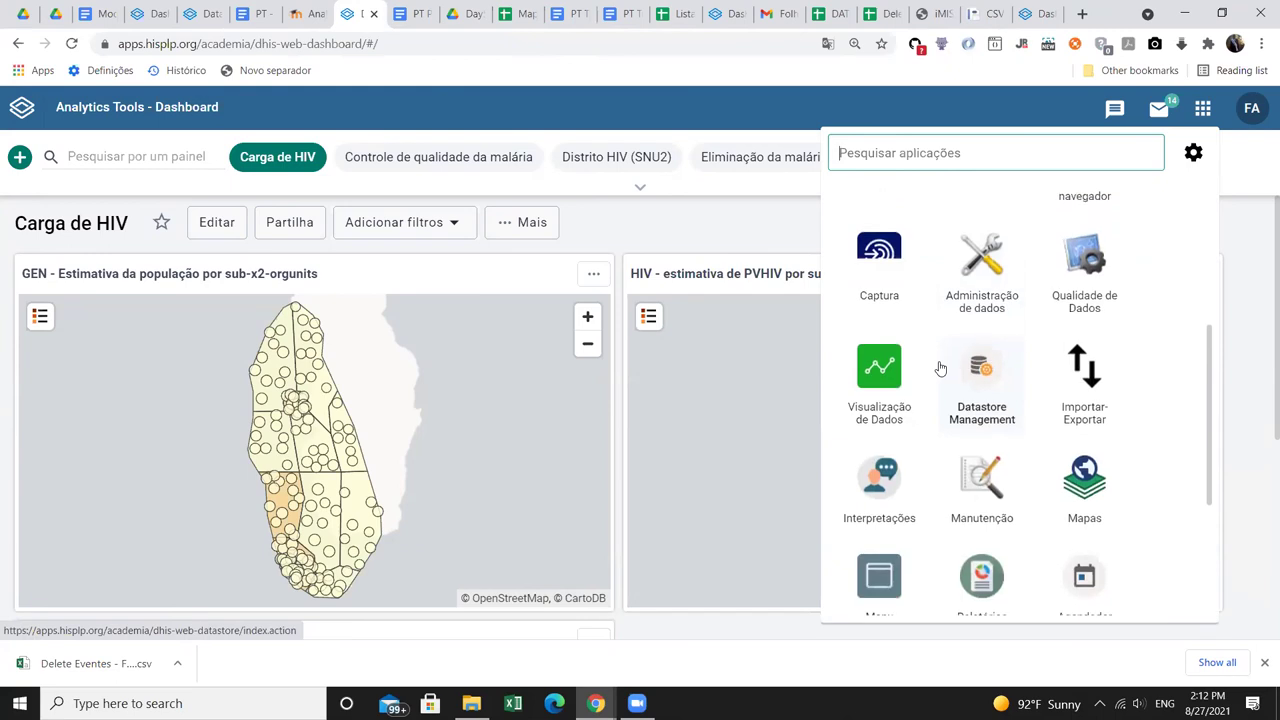
{"action": "scroll", "coordinate": [910, 367], "scroll_direction": "down", "scroll_amount": 1}
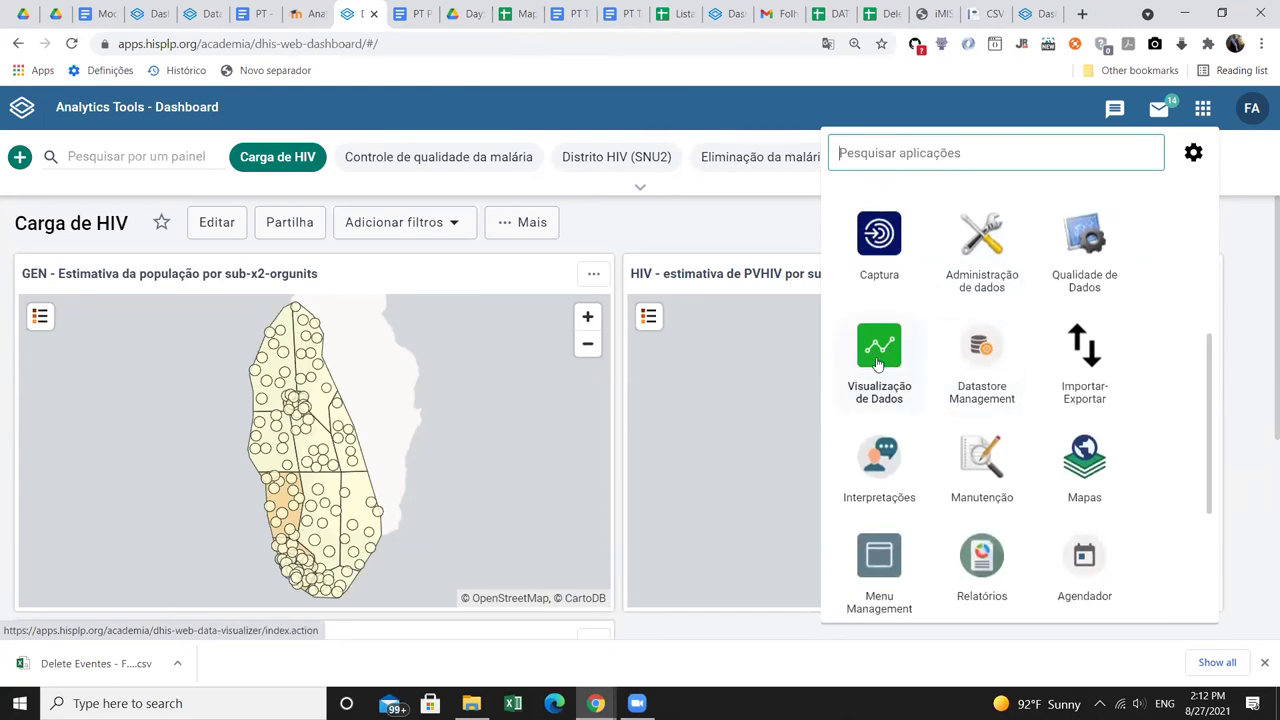
{"action": "left_click", "coordinate": [877, 364]}
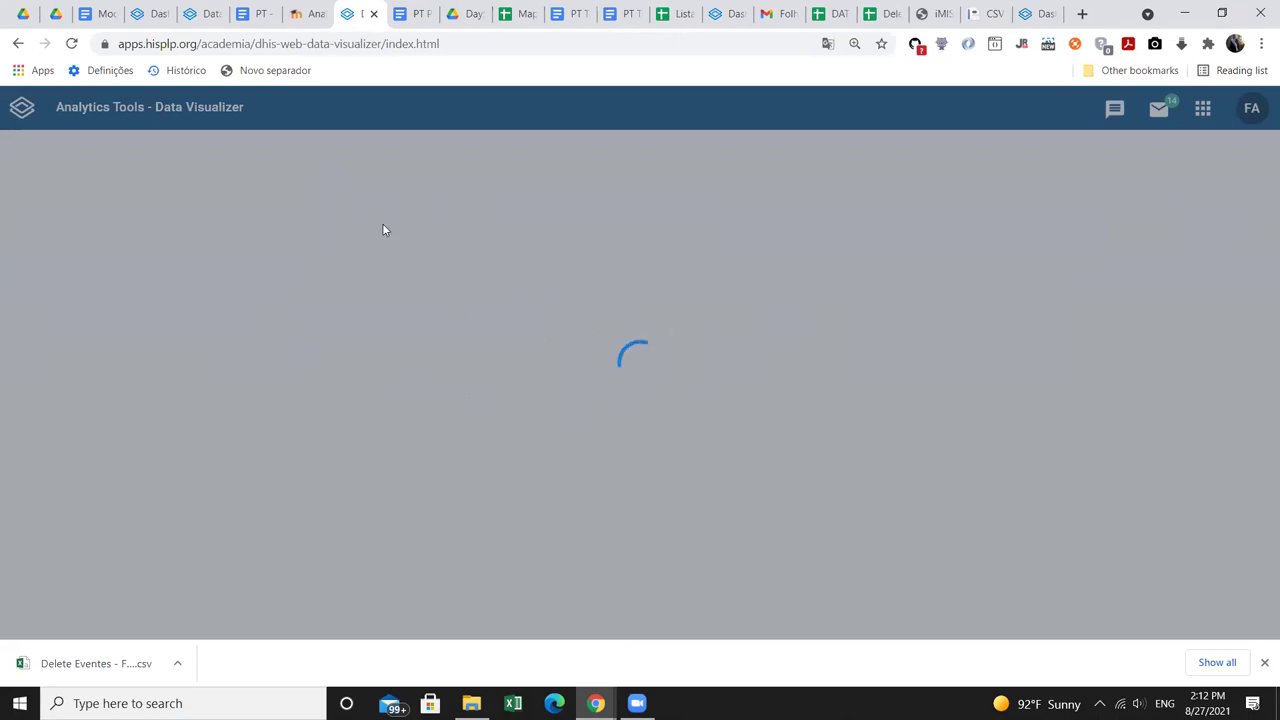
- Go back to the assignment document and review the example pie chart and the question on deliveries in "Rurais" zones
{"action": "left_click", "coordinate": [255, 14]}
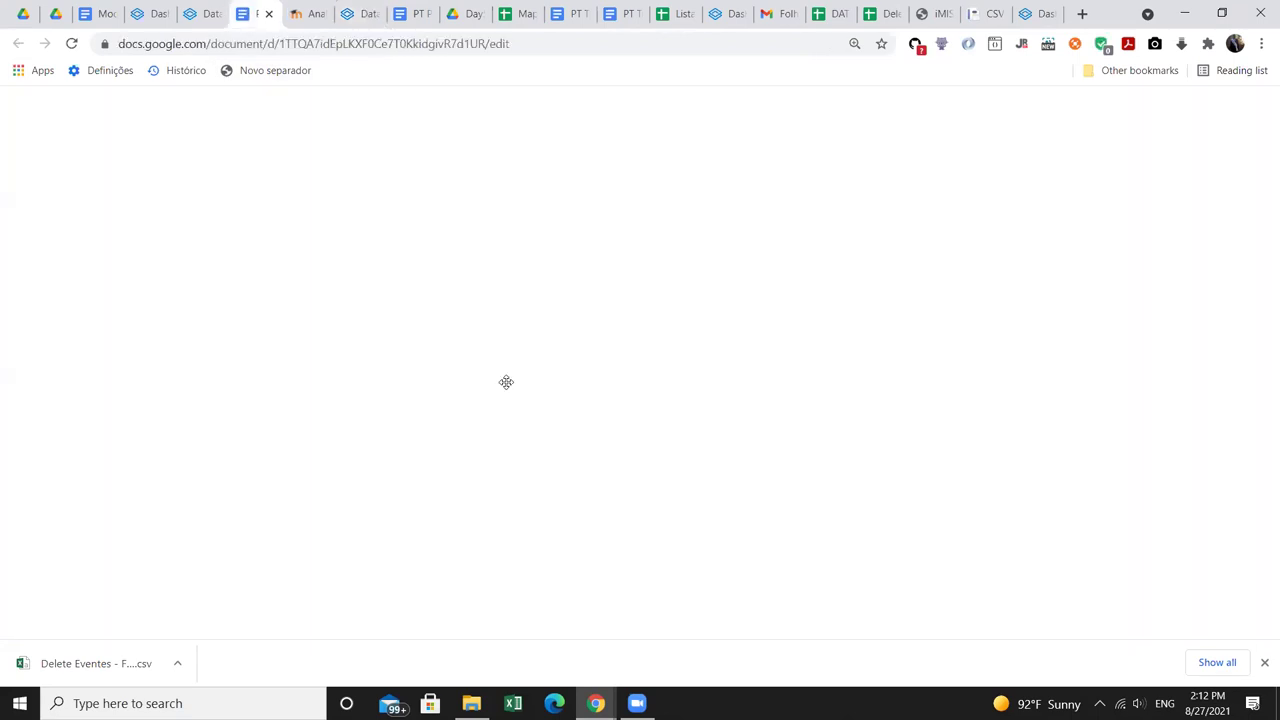
{"action": "scroll", "coordinate": [360, 131], "scroll_direction": "down", "scroll_amount": 3}
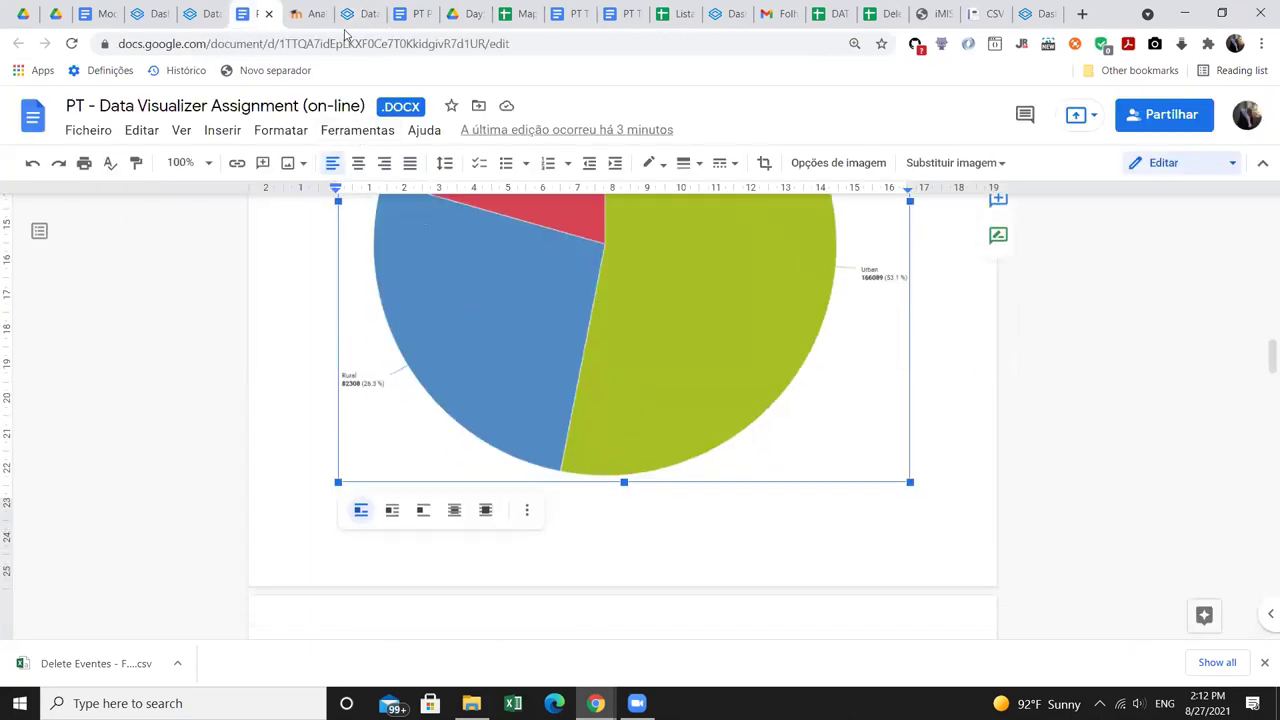
{"action": "left_click", "coordinate": [347, 22]}
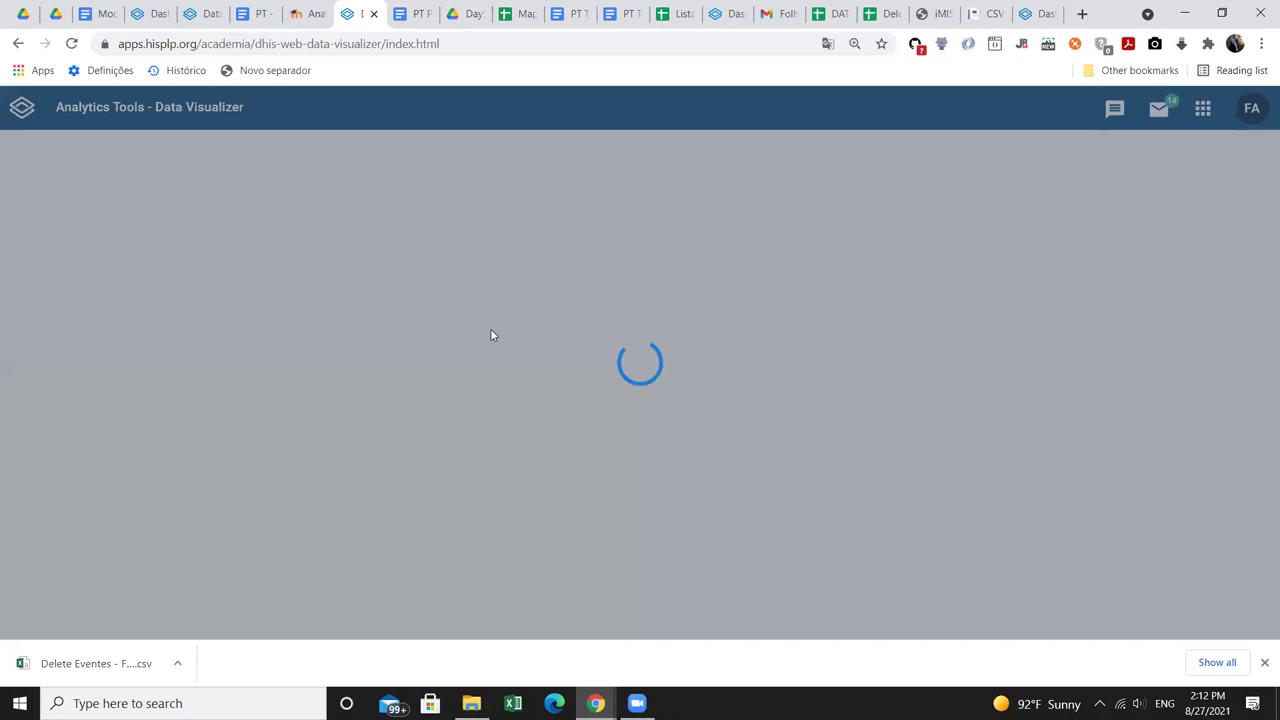
{"action": "left_click", "coordinate": [245, 18]}
{"action": "scroll", "coordinate": [397, 369], "scroll_direction": "down", "scroll_amount": 5}
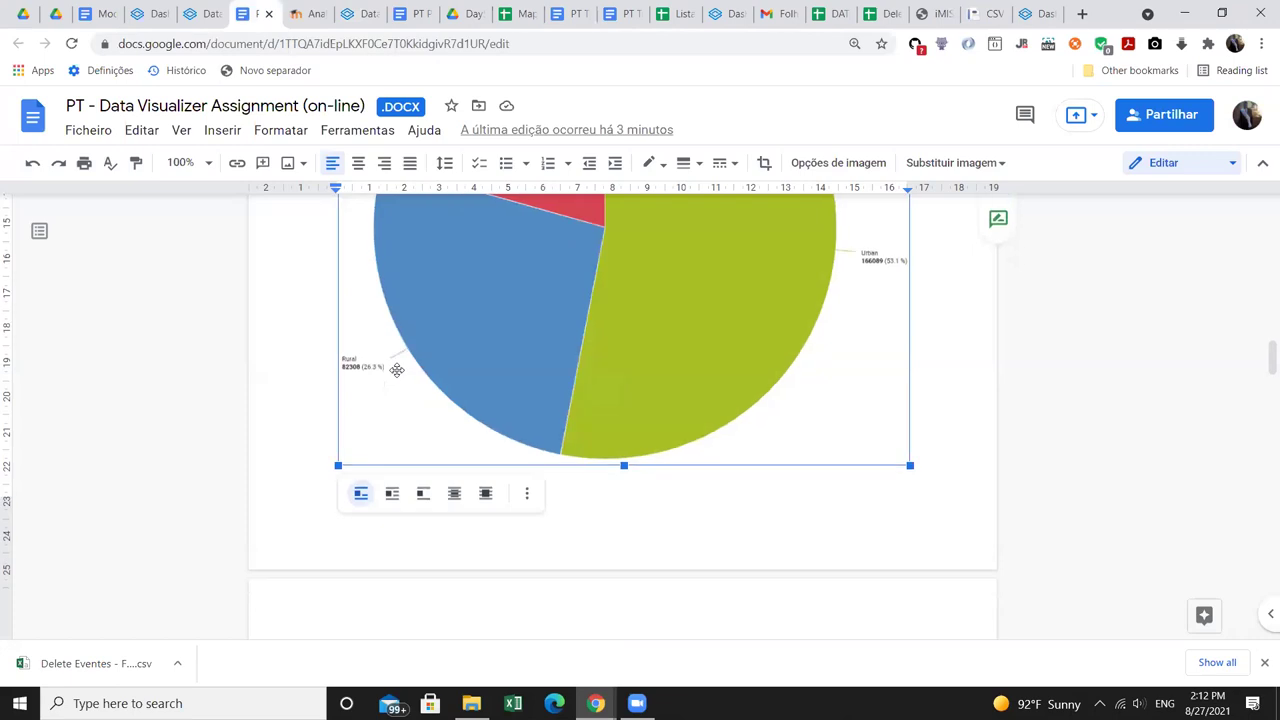
{"action": "left_click", "coordinate": [339, 18]}
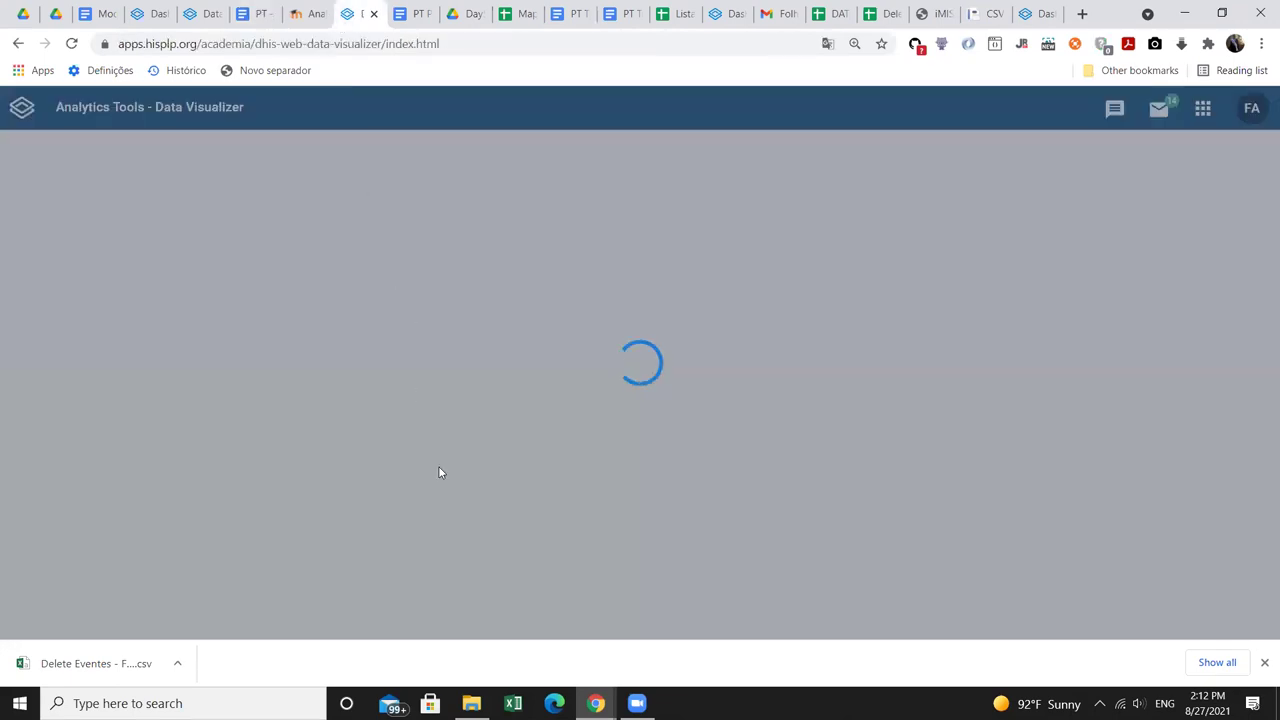
{"action": "left_click", "coordinate": [240, 20]}
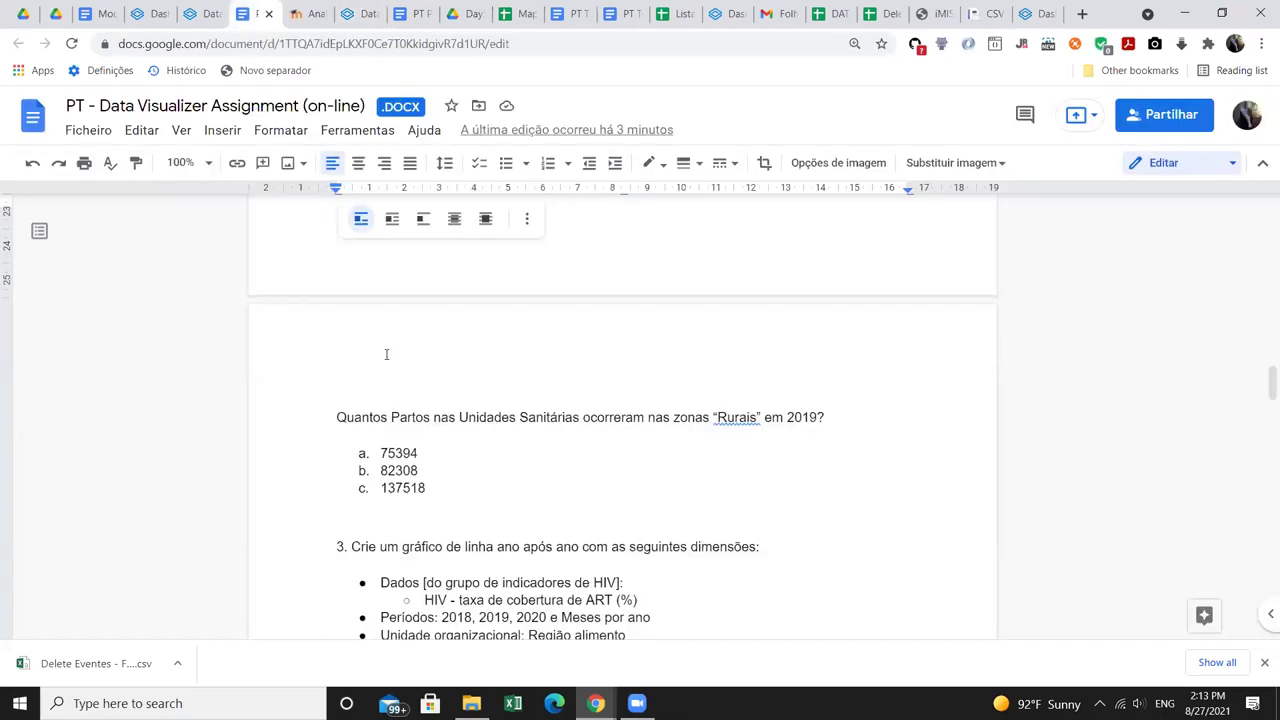
{"action": "scroll", "coordinate": [386, 354], "scroll_direction": "down", "scroll_amount": 2}
{"action": "left_click", "coordinate": [346, 18]}
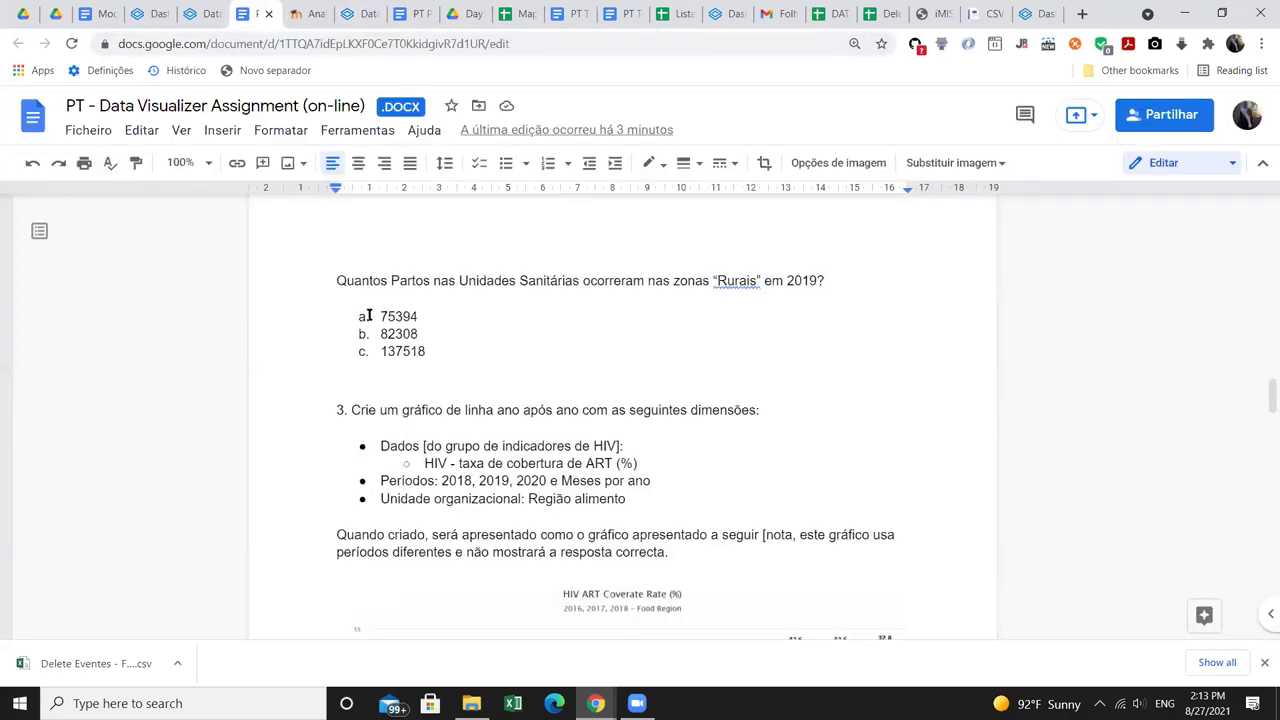
{"action": "left_click", "coordinate": [248, 14]}
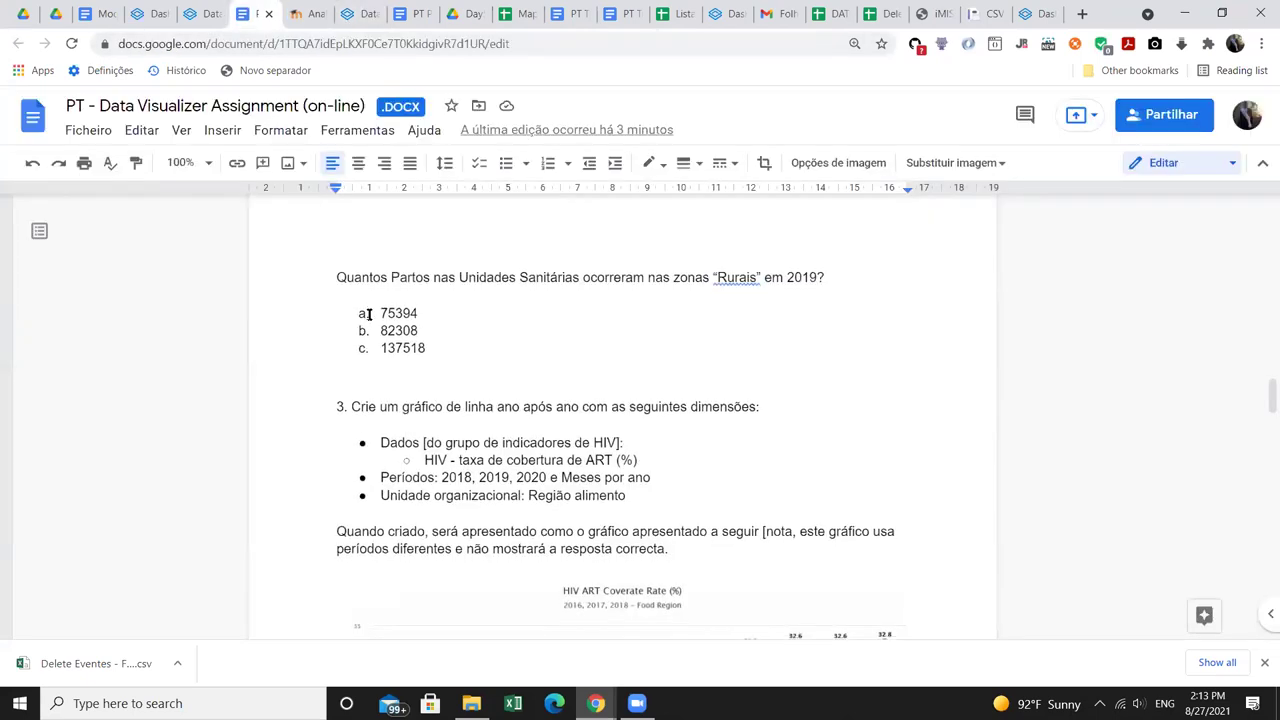
- Go through task 3's year-over-year line chart dimensions: HIV indicator group, ART coverage rate, periods 2018, 2019, 2020 with months per year, and Região alimento
{"action": "scroll", "coordinate": [369, 314], "scroll_direction": "down", "scroll_amount": 2}
{"action": "scroll", "coordinate": [369, 314], "scroll_direction": "down", "scroll_amount": 1}
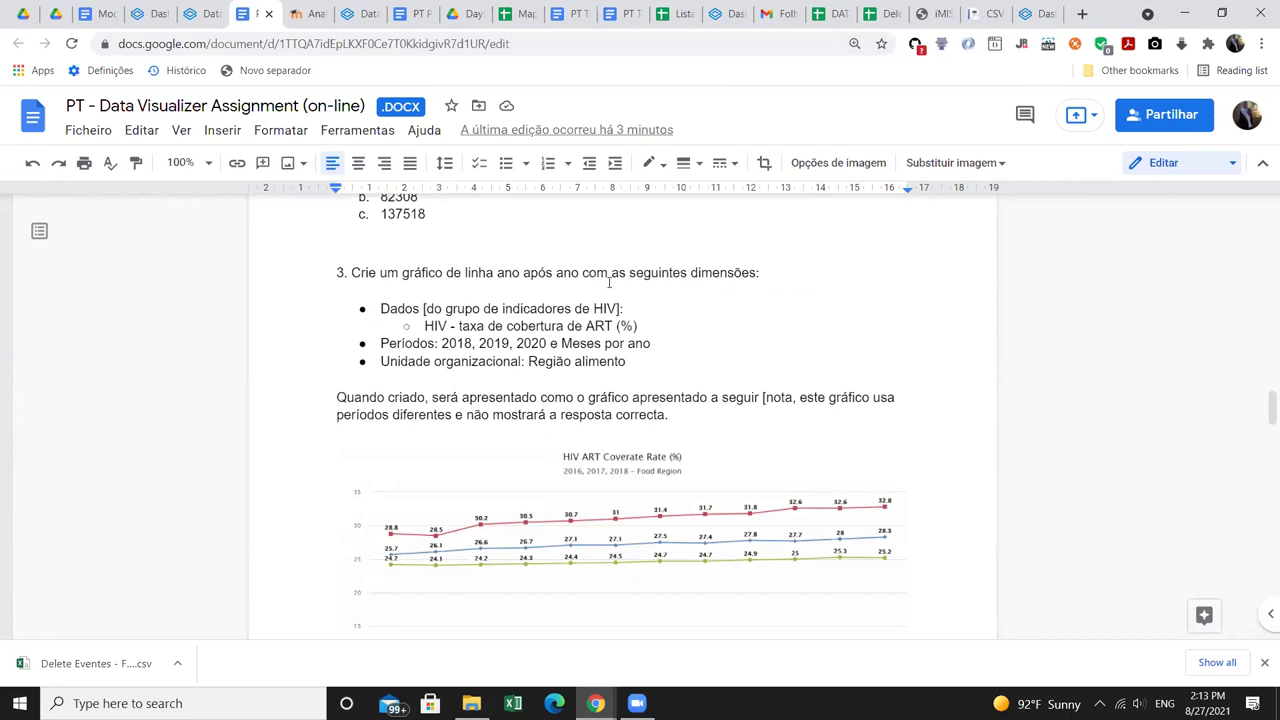
{"action": "double_click", "coordinate": [383, 308]}
{"action": "left_click_drag", "start_coordinate": [383, 308], "coordinate": [620, 309]}
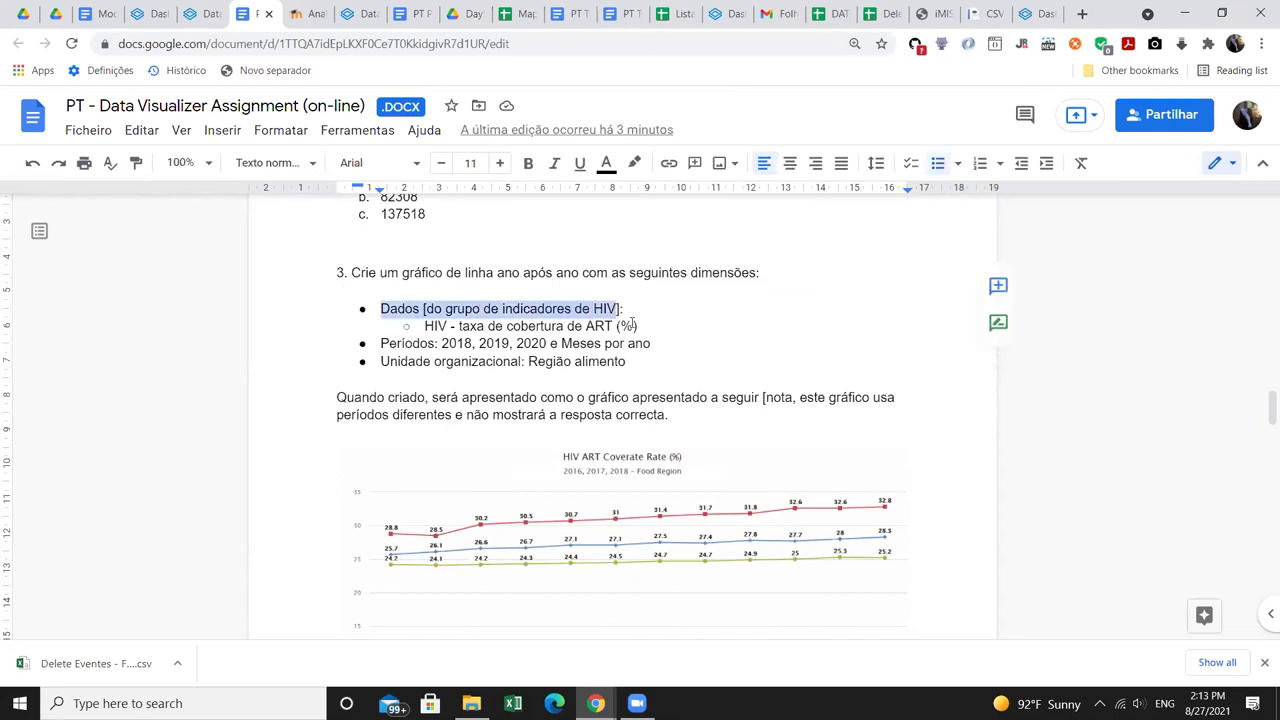
{"action": "triple_click", "coordinate": [444, 328]}
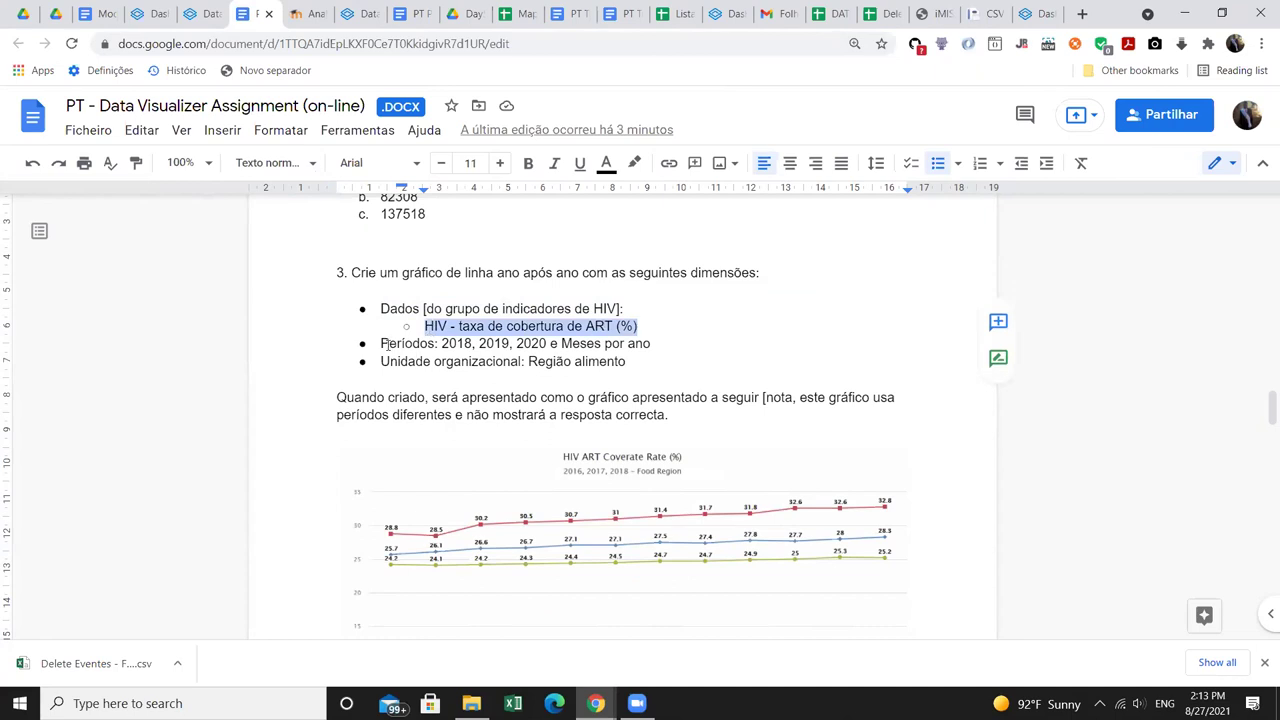
{"action": "left_click_drag", "start_coordinate": [383, 344], "coordinate": [470, 342]}
{"action": "left_click", "coordinate": [494, 343]}
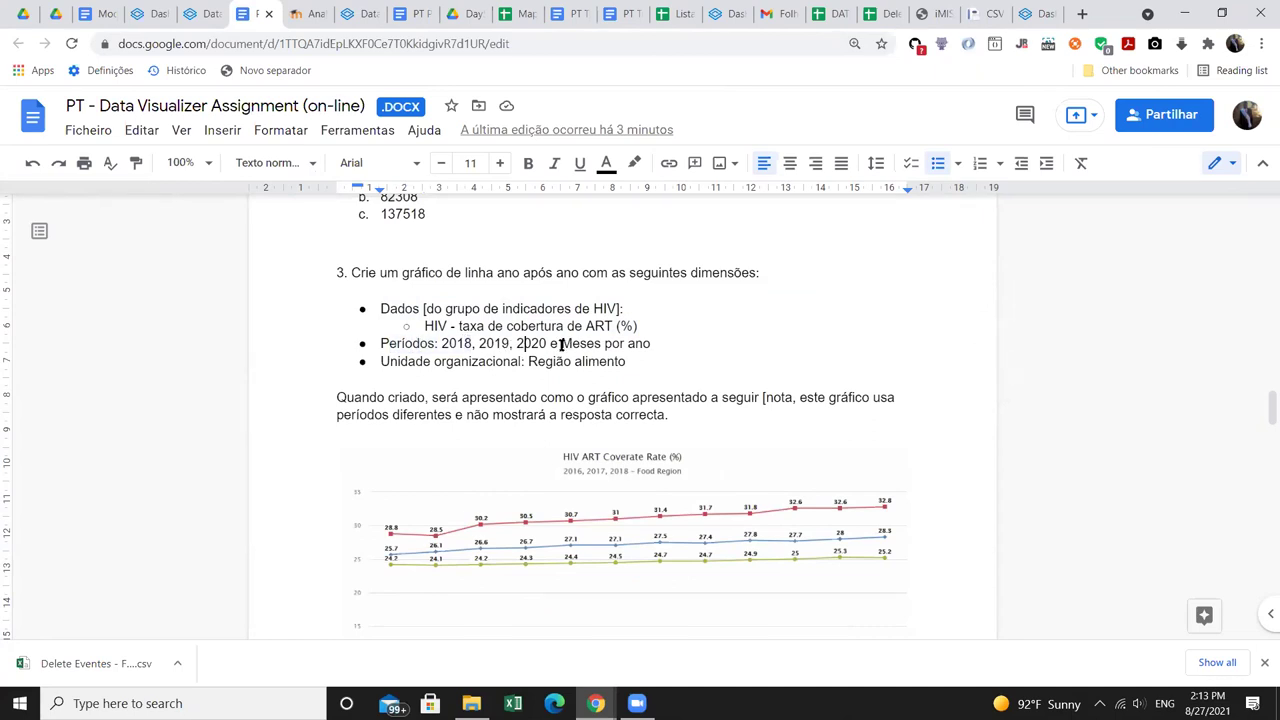
{"action": "key", "text": "Right"}
{"action": "key", "text": "Right"}
{"action": "key", "text": "Right"}
{"action": "key", "text": "Right"}
{"action": "key", "text": "Right"}
{"action": "left_click_drag", "start_coordinate": [633, 358], "coordinate": [531, 368]}
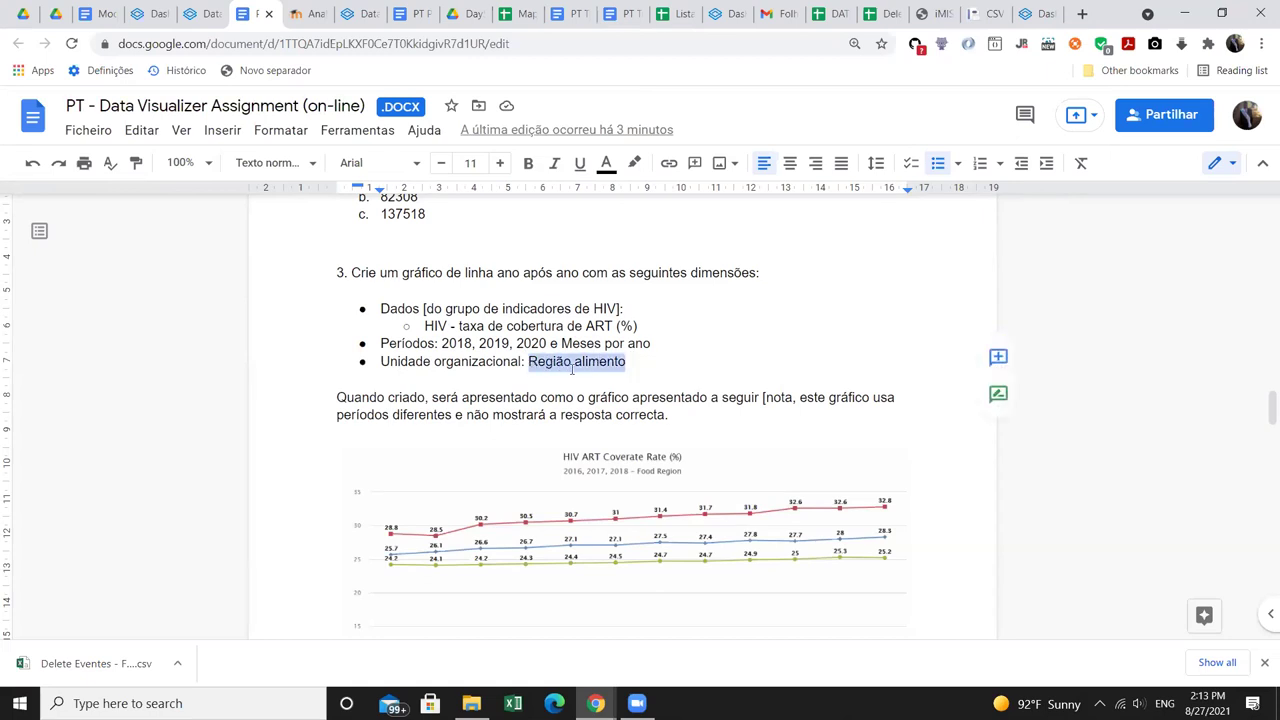
- Examine the example year-over-year line chart of HIV ART coverage for Food Region in 2016, 2017 and 2018
{"action": "scroll", "coordinate": [565, 370], "scroll_direction": "down", "scroll_amount": 1}
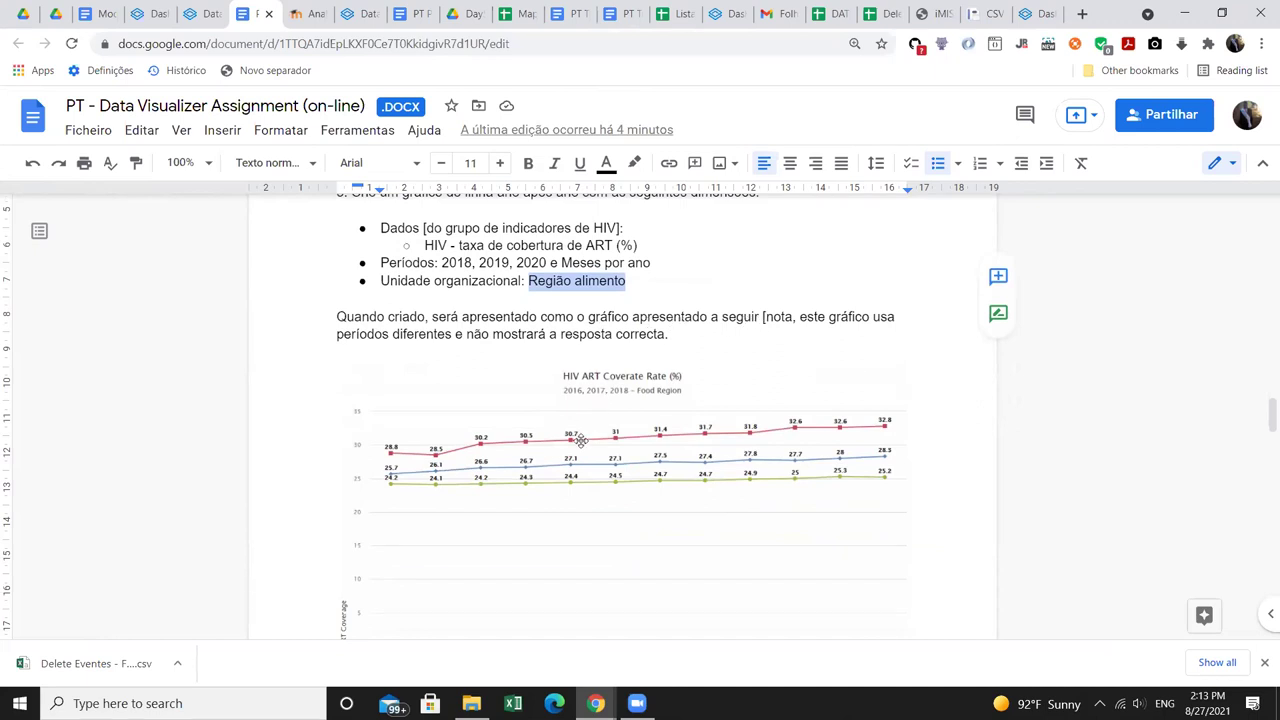
{"action": "scroll", "coordinate": [618, 311], "scroll_direction": "up", "scroll_amount": 1}
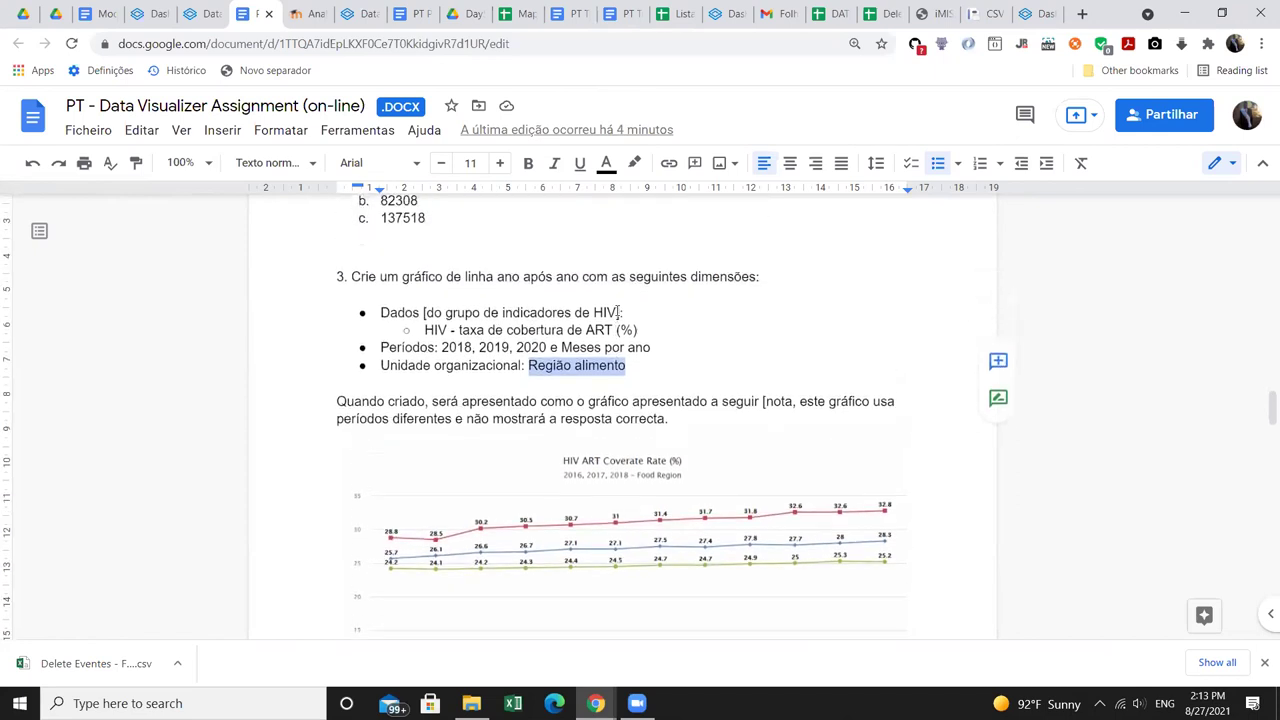
{"action": "scroll", "coordinate": [595, 335], "scroll_direction": "down", "scroll_amount": 1}
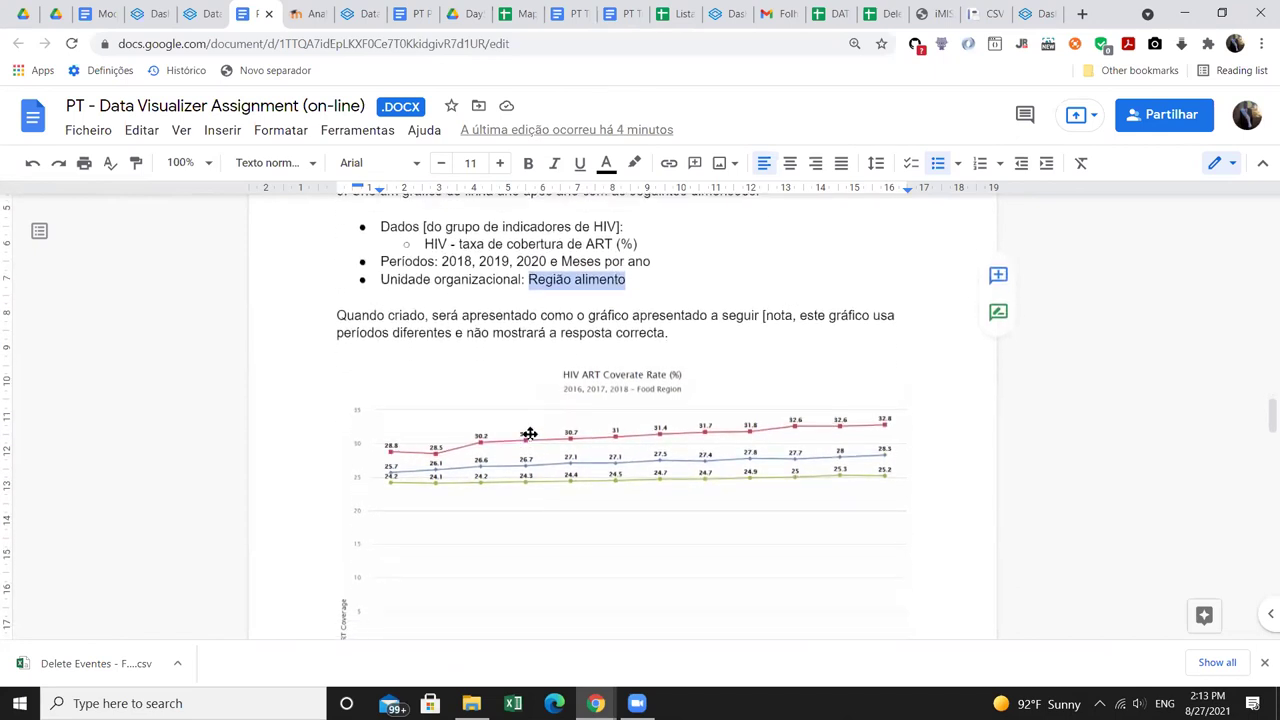
{"action": "scroll", "coordinate": [522, 389], "scroll_direction": "down", "scroll_amount": 1}
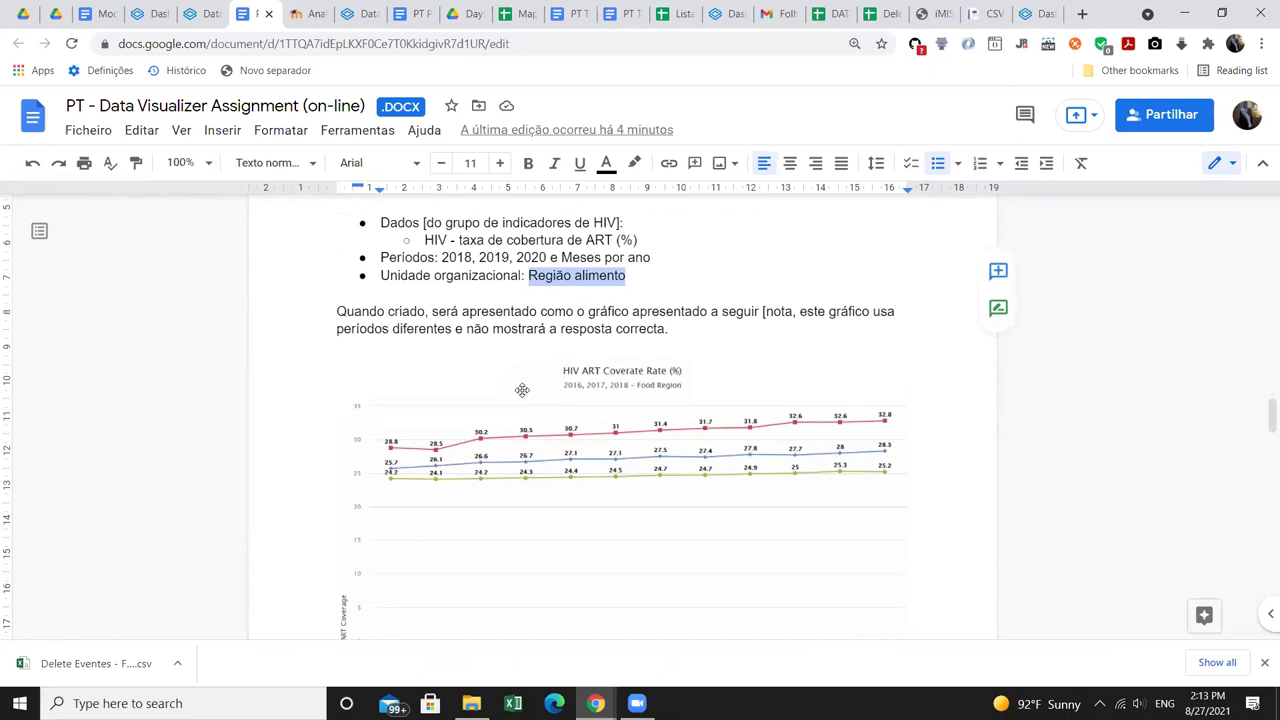
{"action": "left_click", "coordinate": [560, 457]}
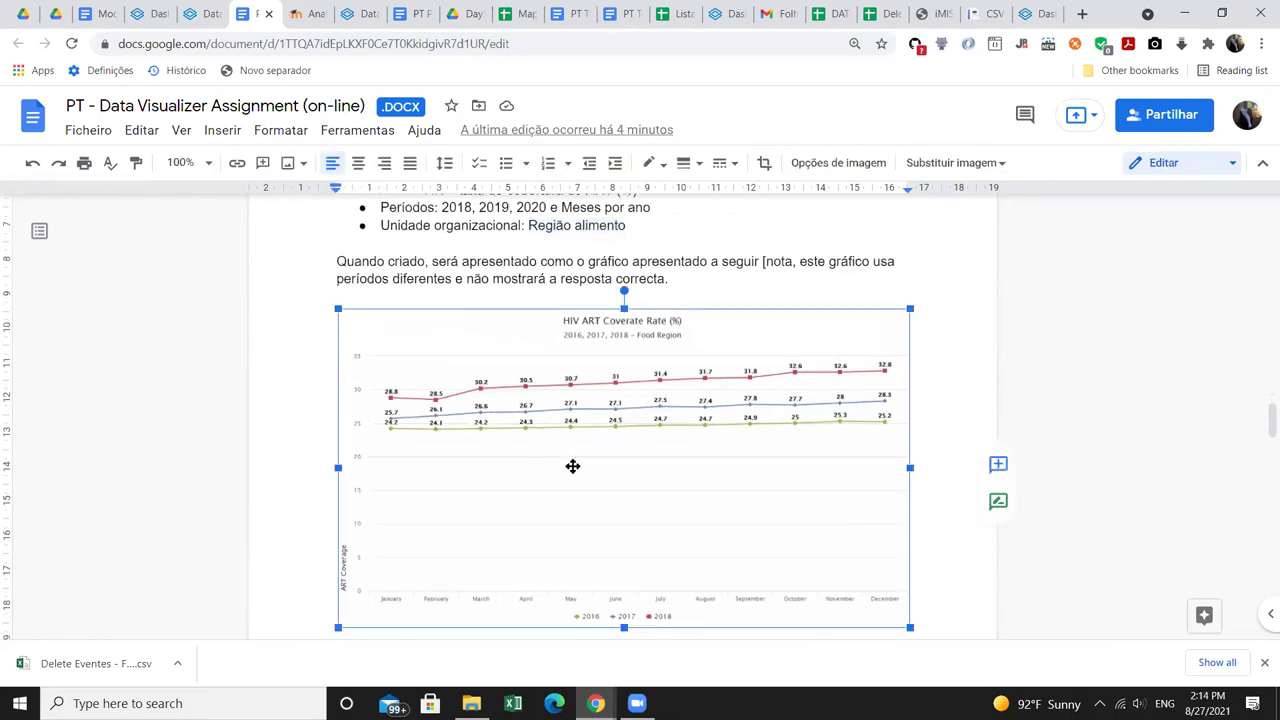
{"action": "scroll", "coordinate": [568, 462], "scroll_direction": "down", "scroll_amount": 3}
{"action": "scroll", "coordinate": [640, 350], "scroll_direction": "down", "scroll_amount": 1}
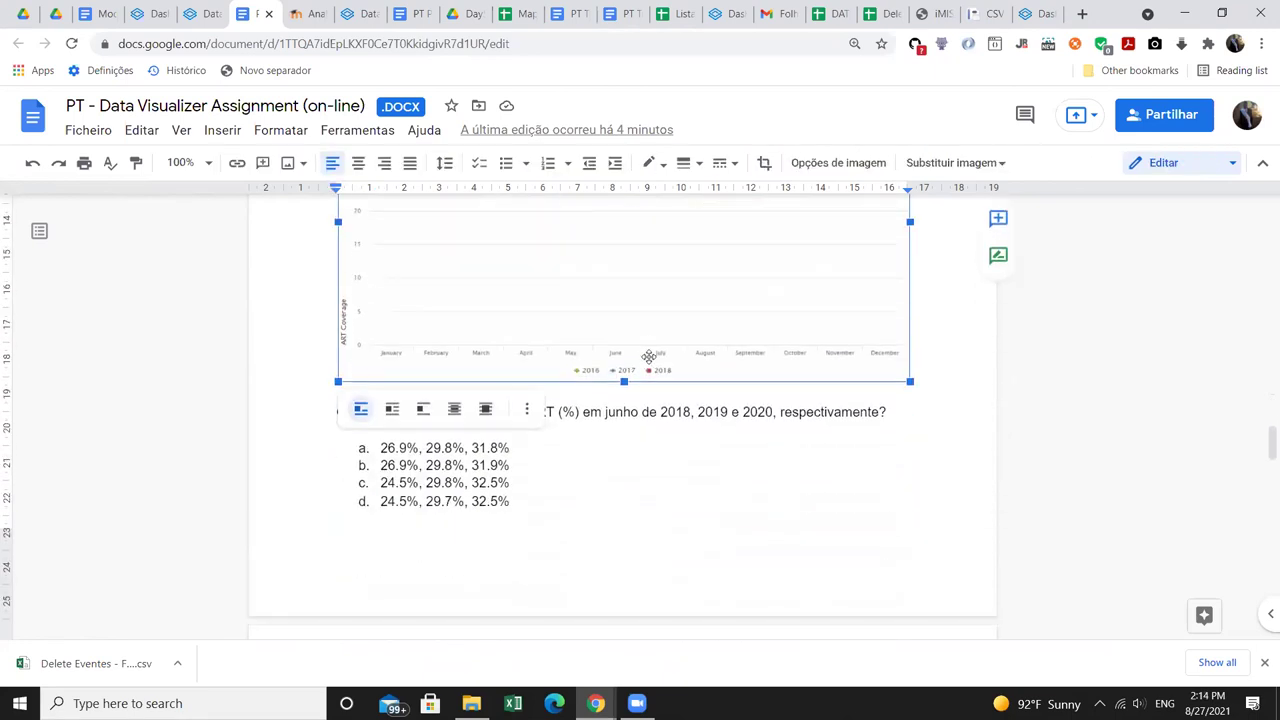
{"action": "scroll", "coordinate": [617, 386], "scroll_direction": "up", "scroll_amount": 3}
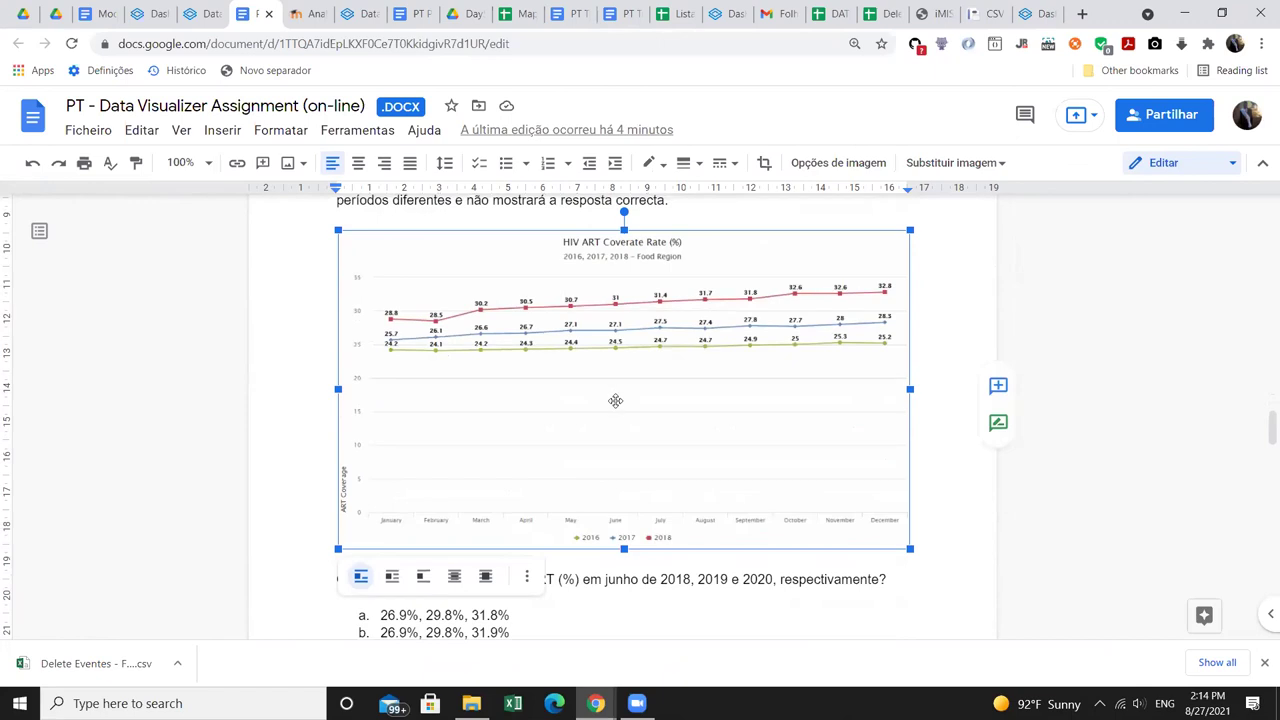
- Read the question on the ART coverage rate in June 2018, 2019 and 2020 and its four answer options
{"action": "scroll", "coordinate": [615, 400], "scroll_direction": "down", "scroll_amount": 2}
{"action": "left_click", "coordinate": [554, 500]}
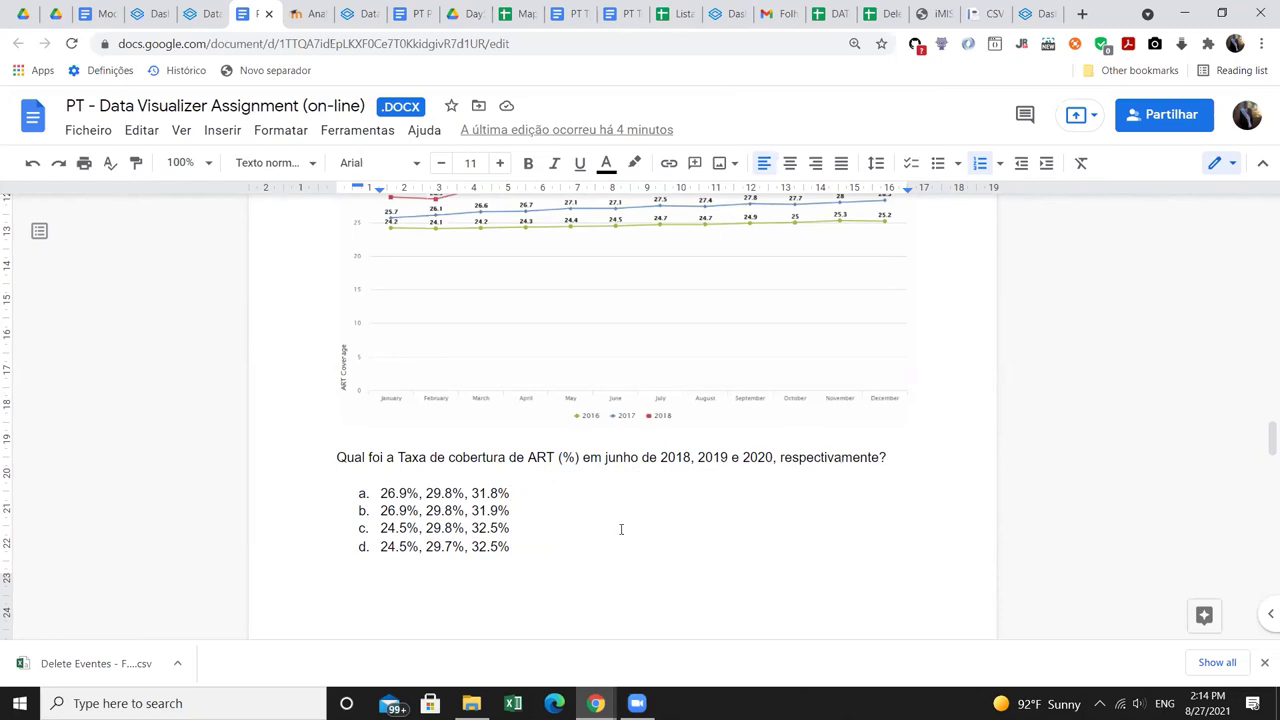
{"action": "scroll", "coordinate": [504, 435], "scroll_direction": "up", "scroll_amount": 3}
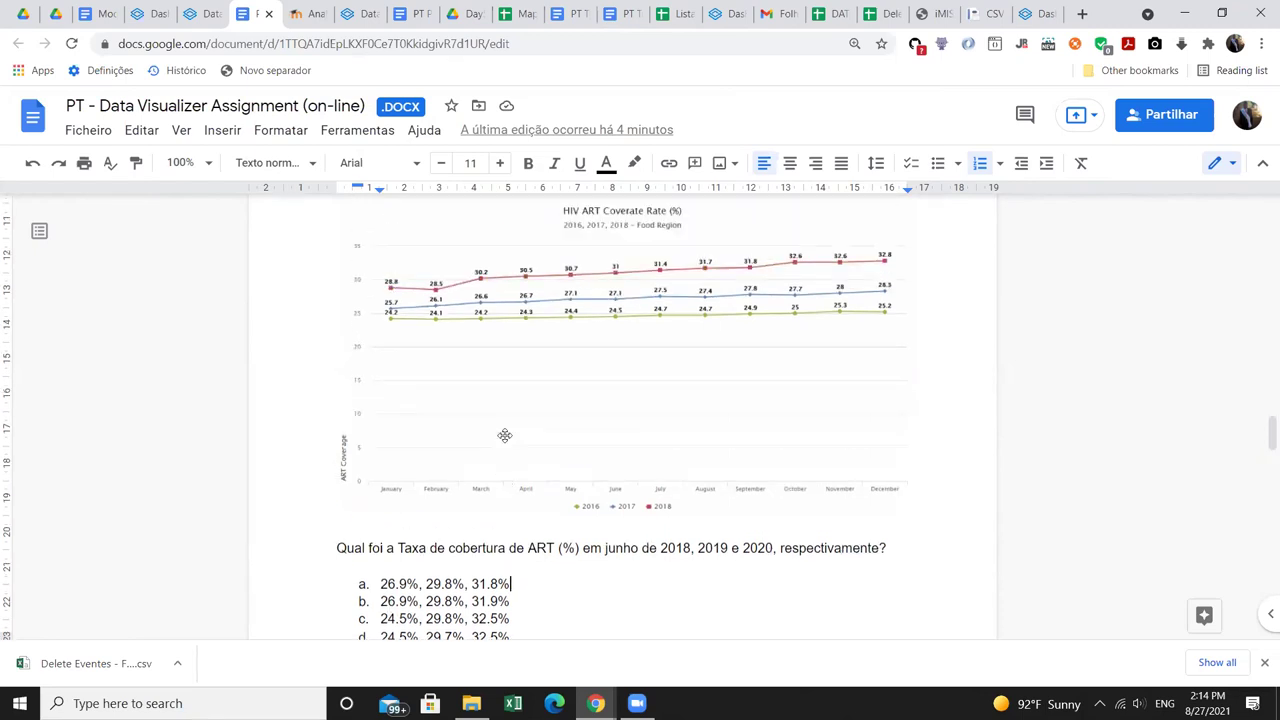
{"action": "scroll", "coordinate": [504, 435], "scroll_direction": "down", "scroll_amount": 3}
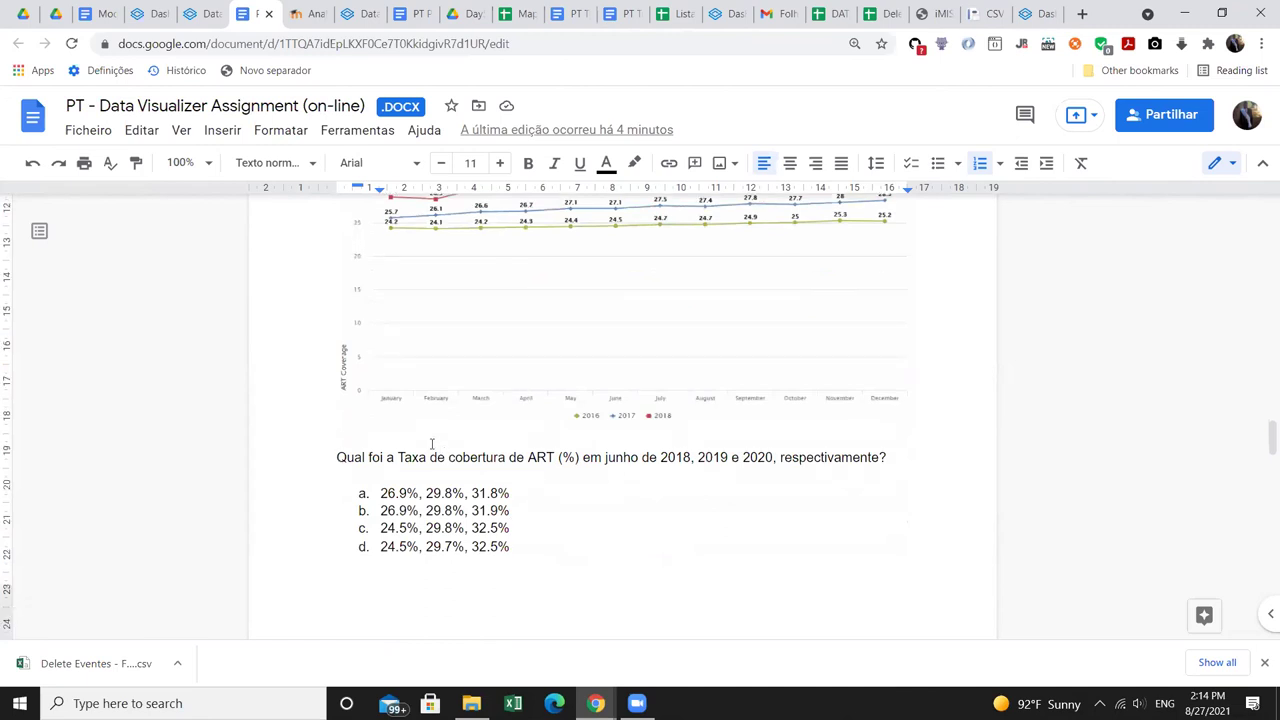
{"action": "left_click", "coordinate": [380, 404]}
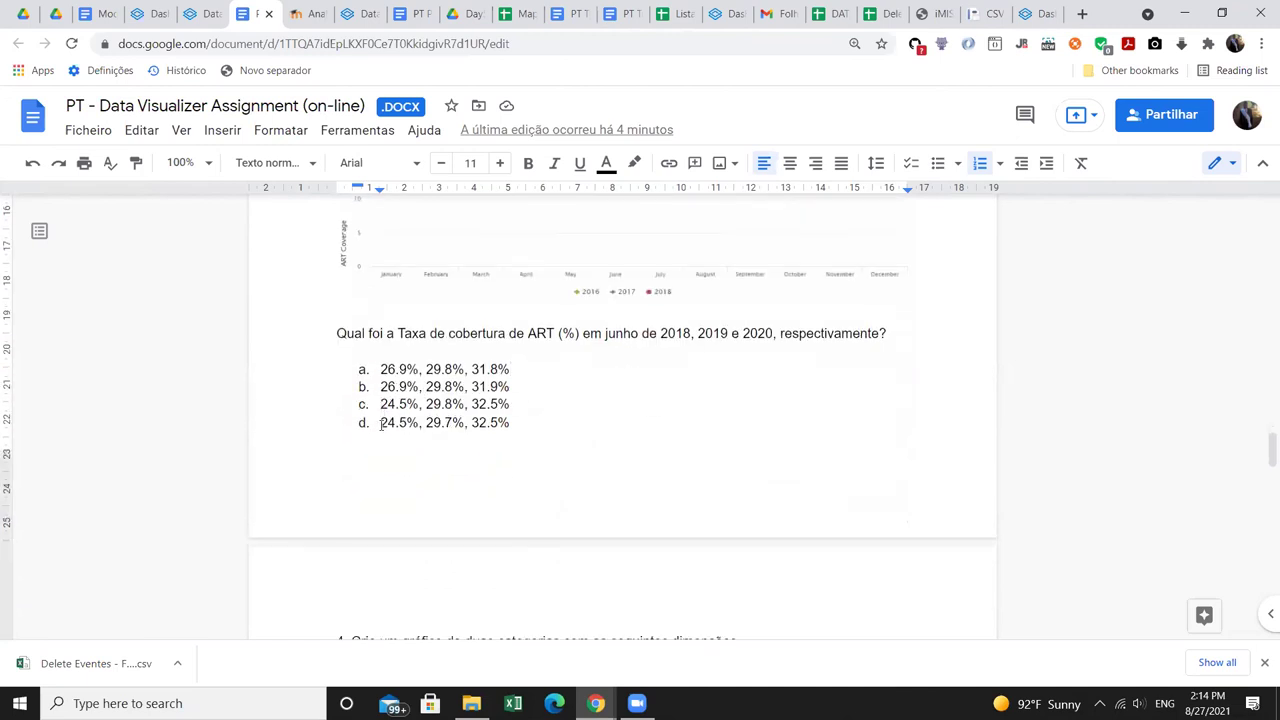
{"action": "left_click_drag", "start_coordinate": [380, 424], "coordinate": [510, 423]}
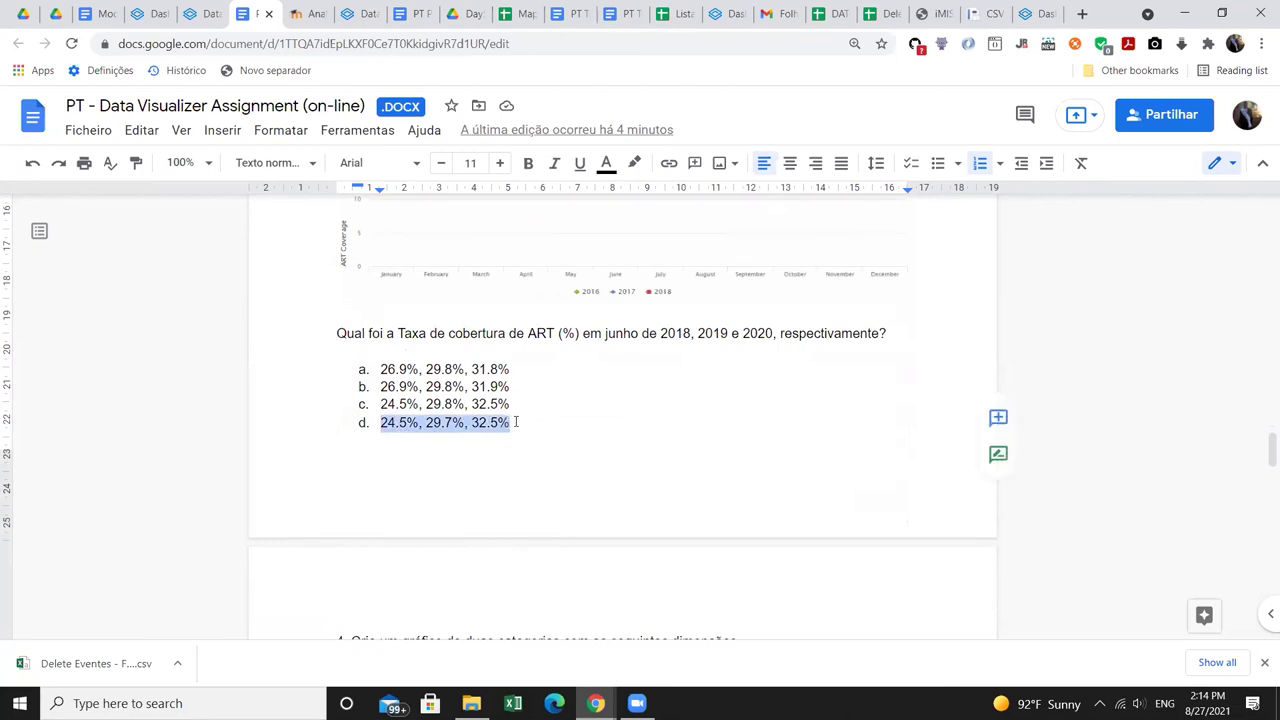
{"action": "left_click", "coordinate": [516, 422]}
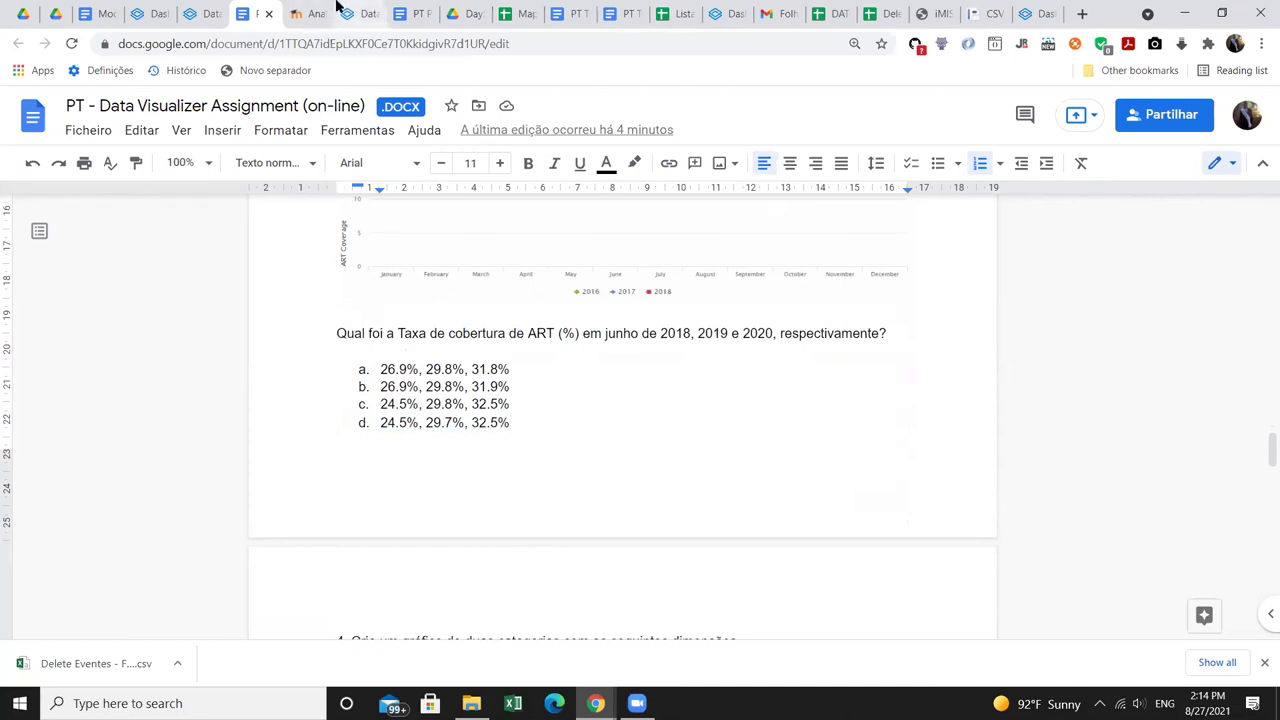
{"action": "scroll", "coordinate": [421, 419], "scroll_direction": "down", "scroll_amount": 1}
{"action": "scroll", "coordinate": [421, 419], "scroll_direction": "down", "scroll_amount": 1}
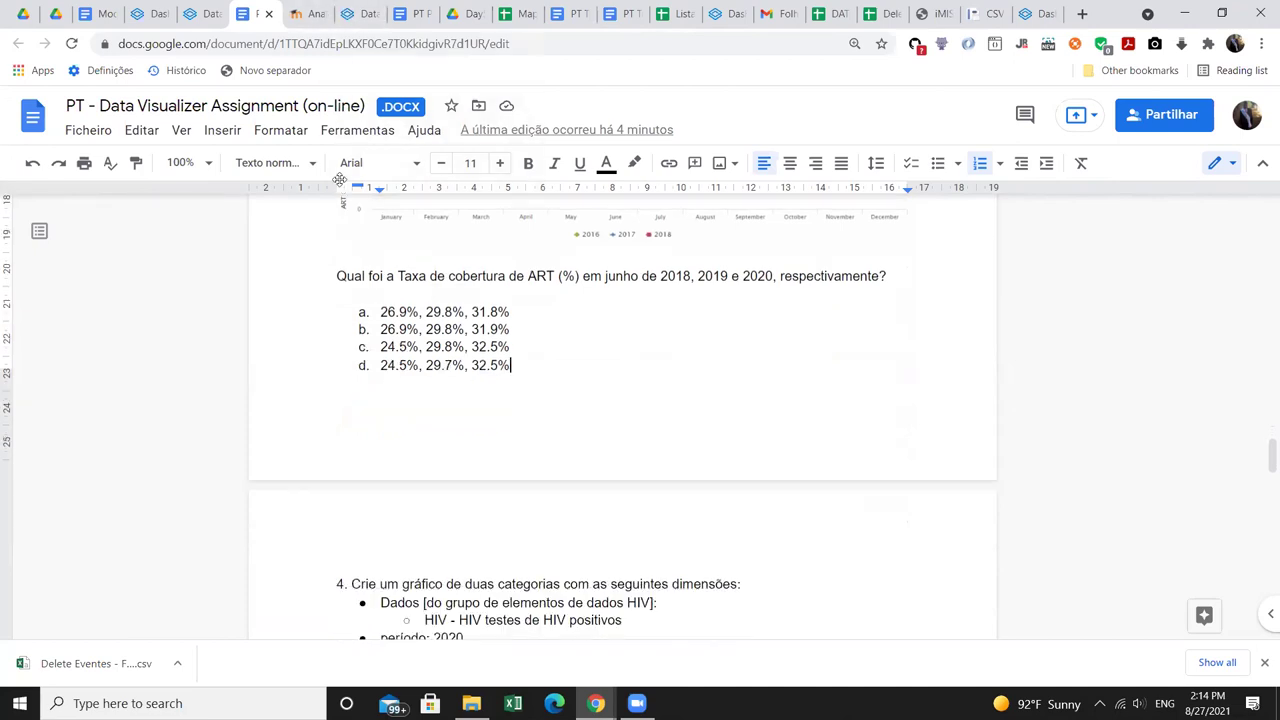
{"action": "left_click", "coordinate": [343, 16]}
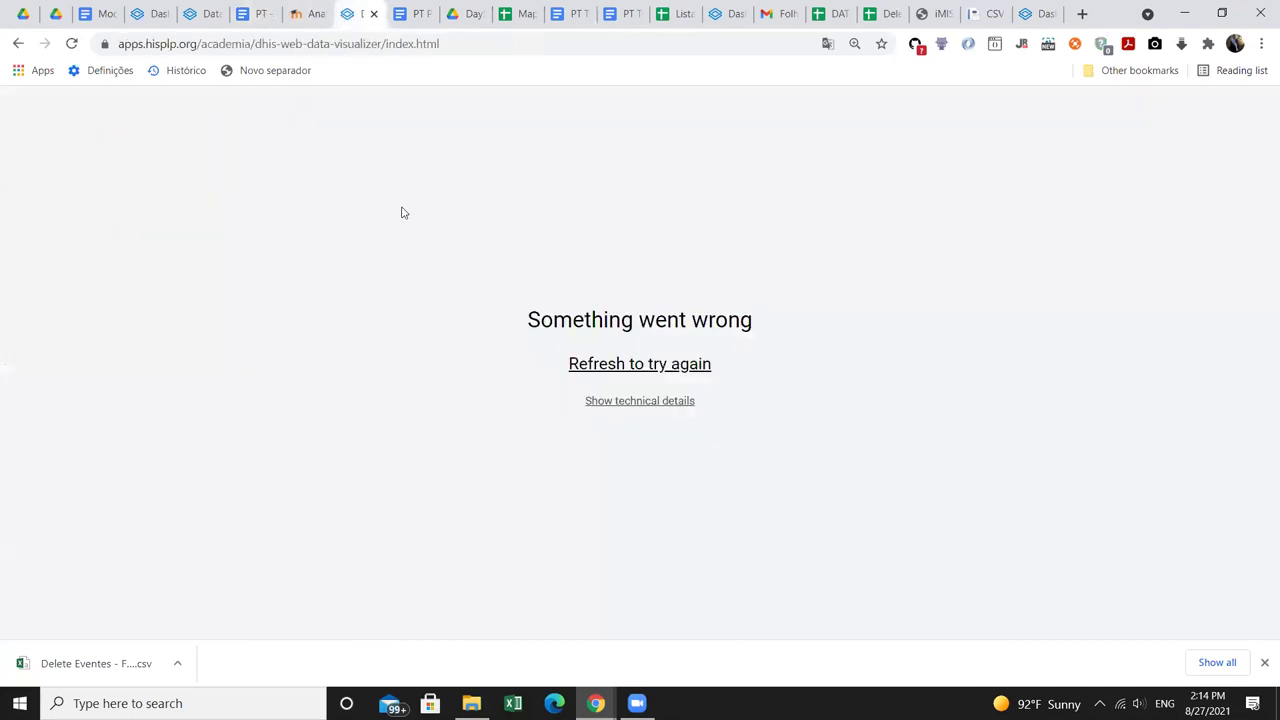
{"action": "left_click", "coordinate": [305, 43]}
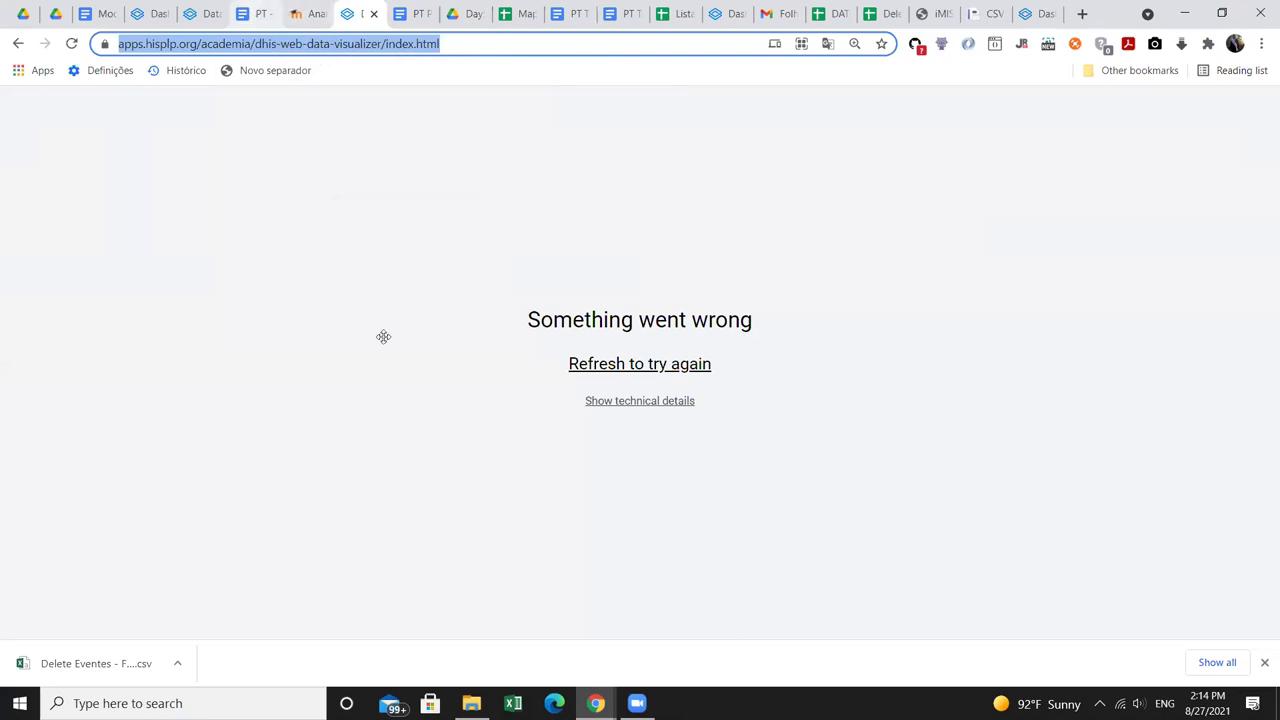
{"action": "key", "text": "ctrl+shift+Tab"}
{"action": "key", "text": "ctrl+shift+Tab"}
- Go through task 4's two-category chart dimensions: HIV positive tests, period 2020, all districts in Trainingland and the Sexo disaggregation
{"action": "scroll", "coordinate": [461, 546], "scroll_direction": "down", "scroll_amount": 5}
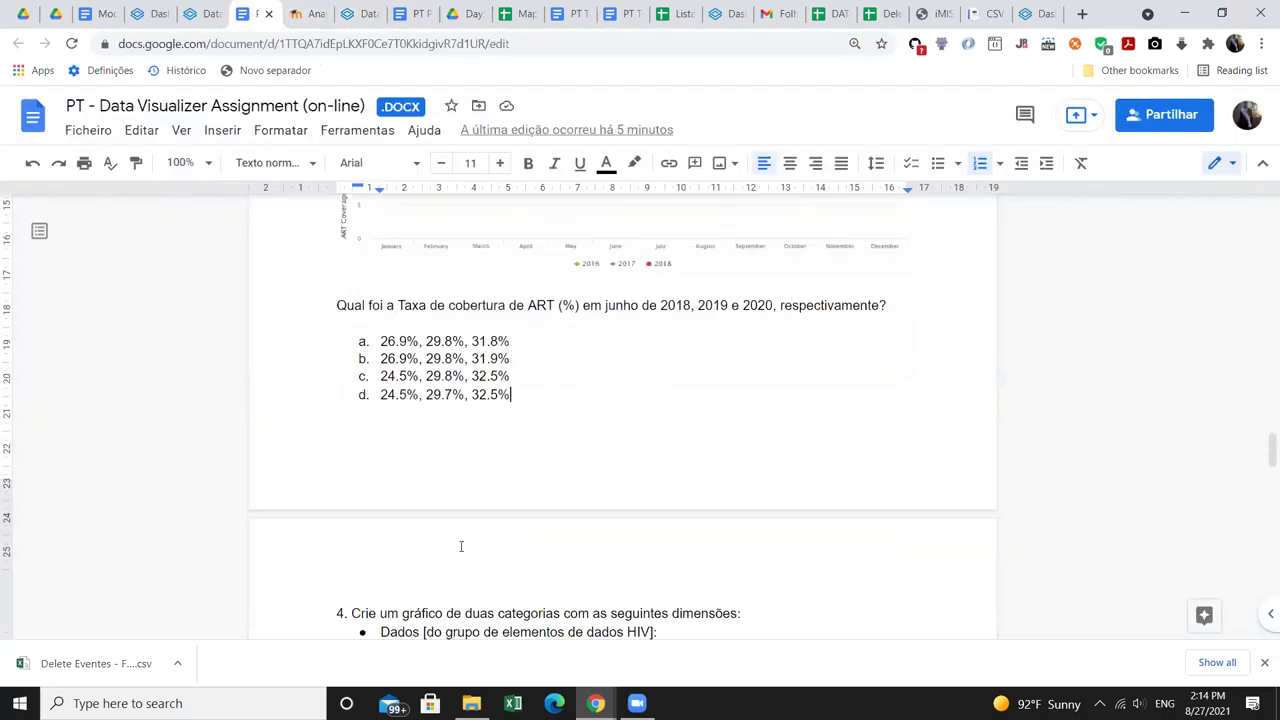
{"action": "scroll", "coordinate": [461, 546], "scroll_direction": "down", "scroll_amount": 3}
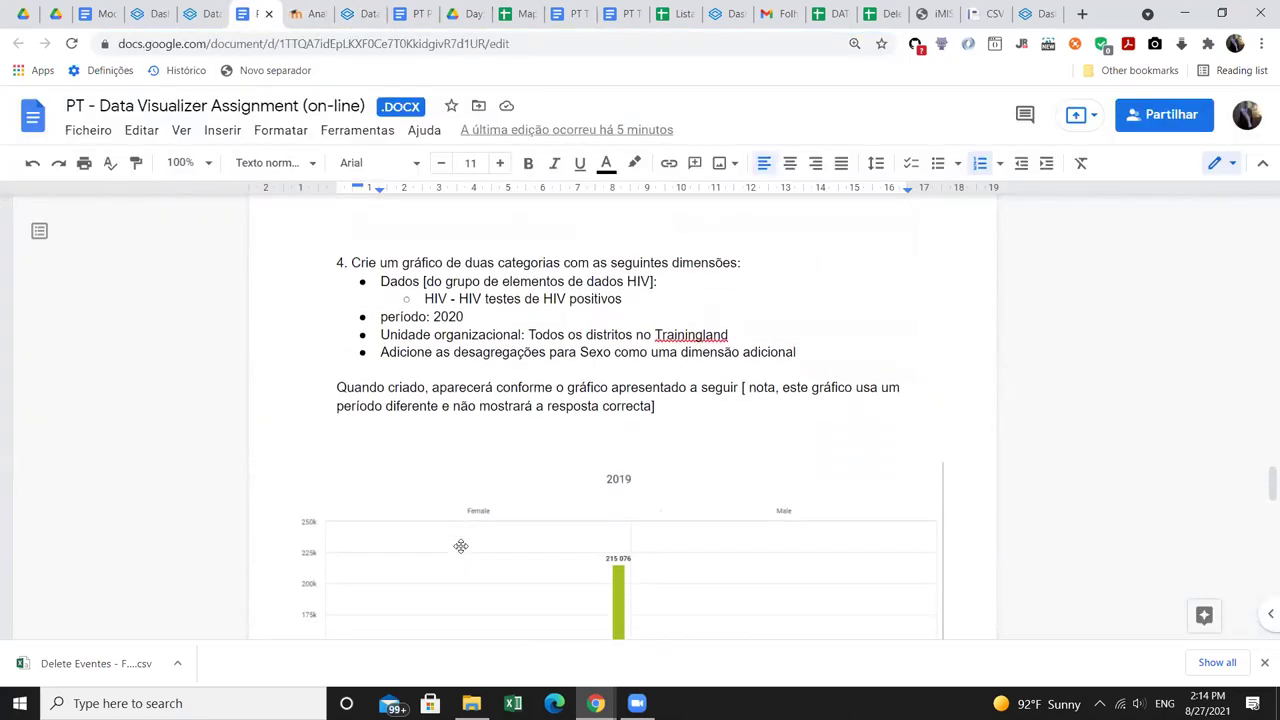
{"action": "scroll", "coordinate": [443, 366], "scroll_direction": "up", "scroll_amount": 1}
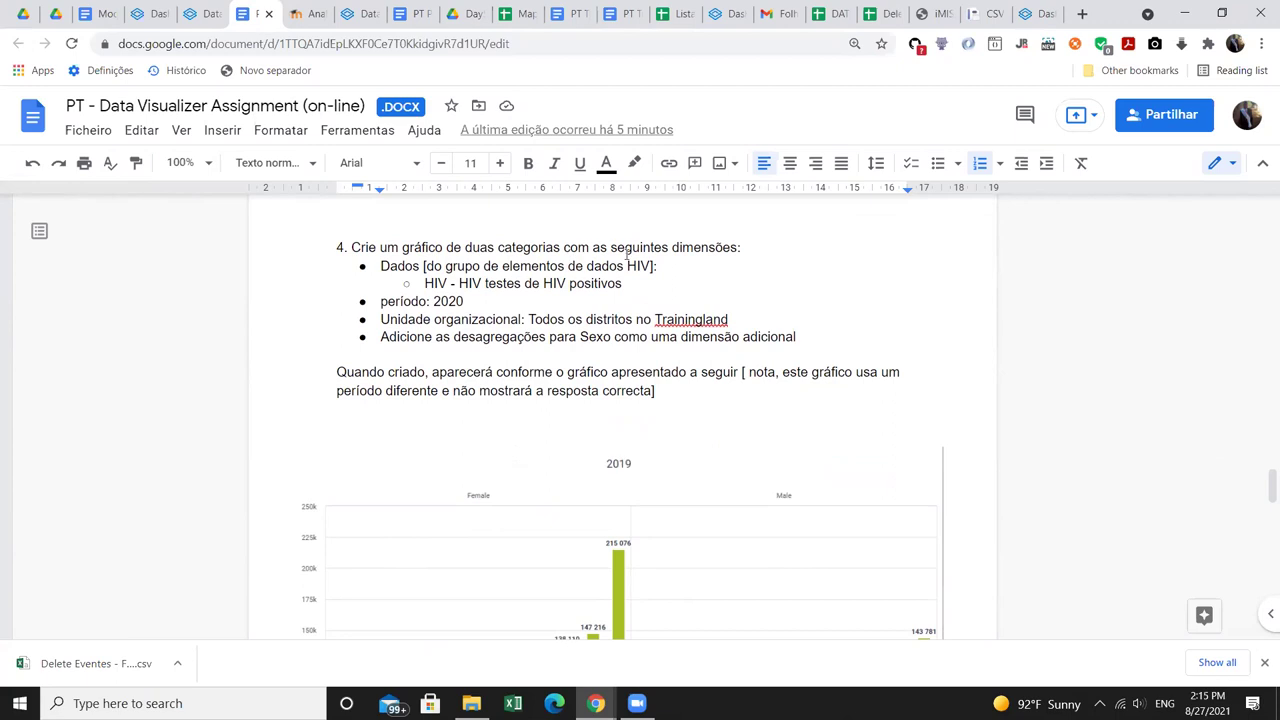
{"action": "left_click", "coordinate": [380, 265]}
{"action": "left_click_drag", "start_coordinate": [380, 265], "coordinate": [652, 266]}
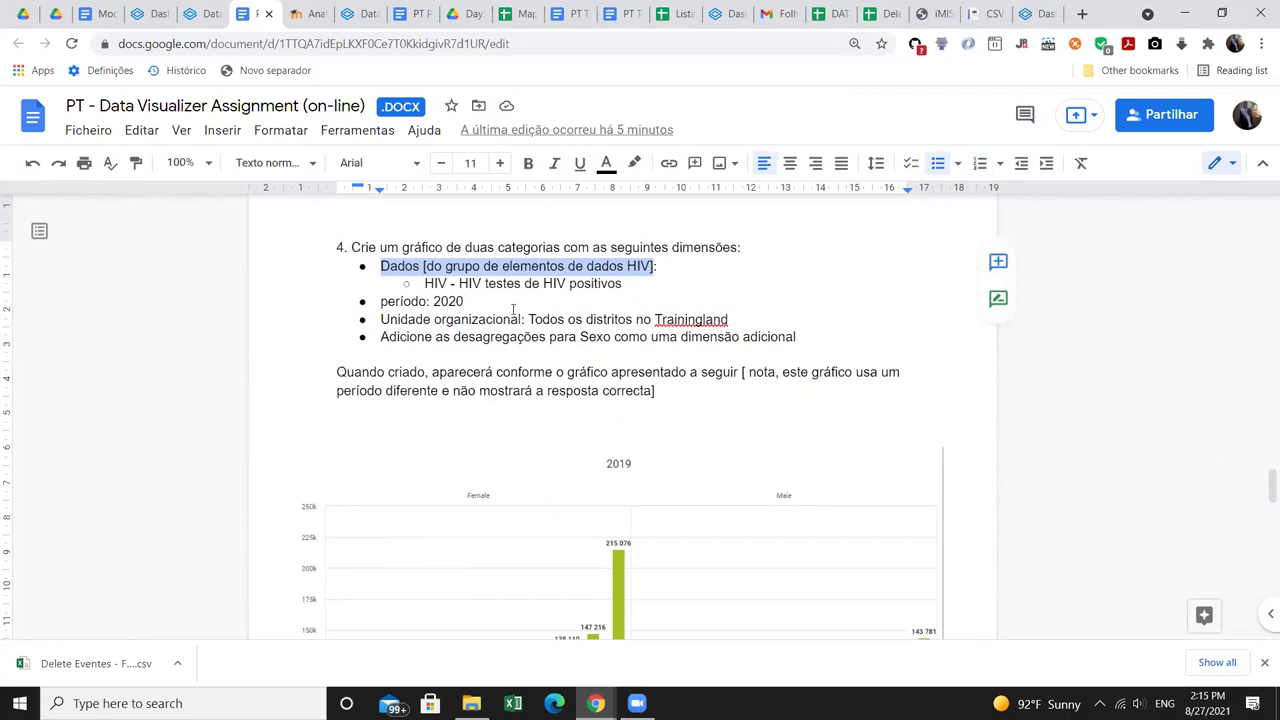
{"action": "left_click_drag", "start_coordinate": [466, 301], "coordinate": [377, 306]}
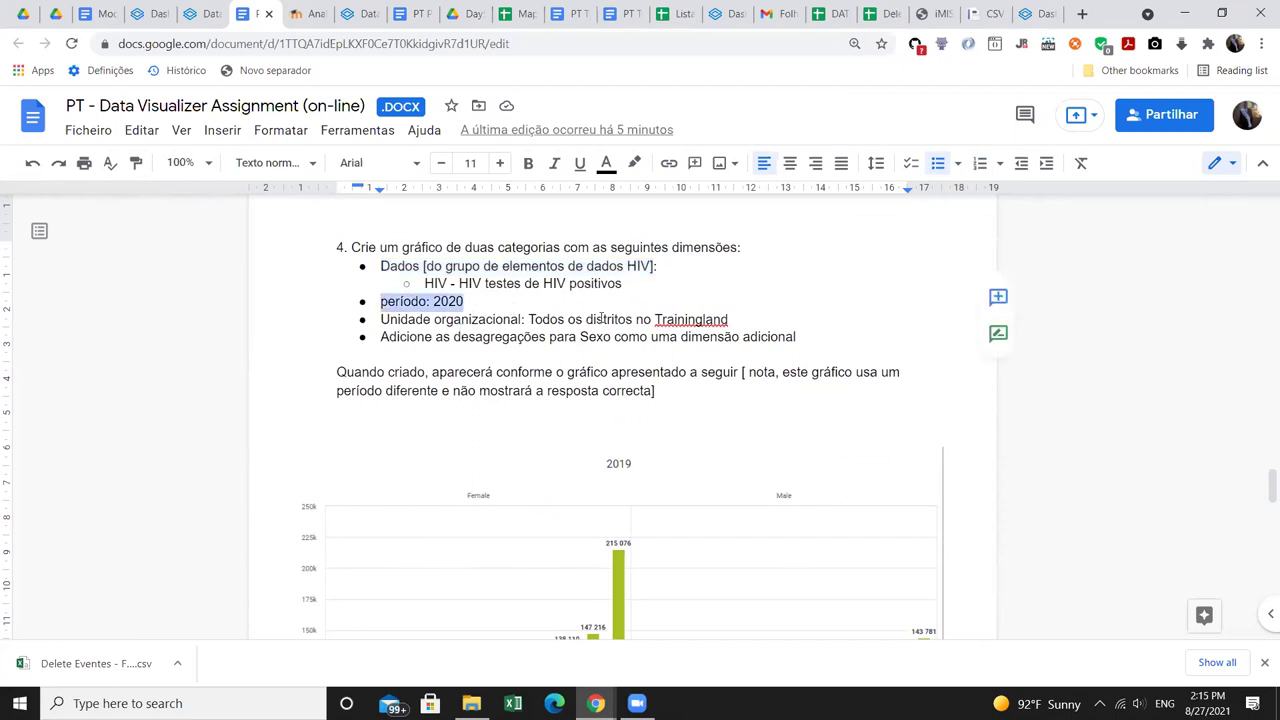
{"action": "left_click", "coordinate": [604, 318]}
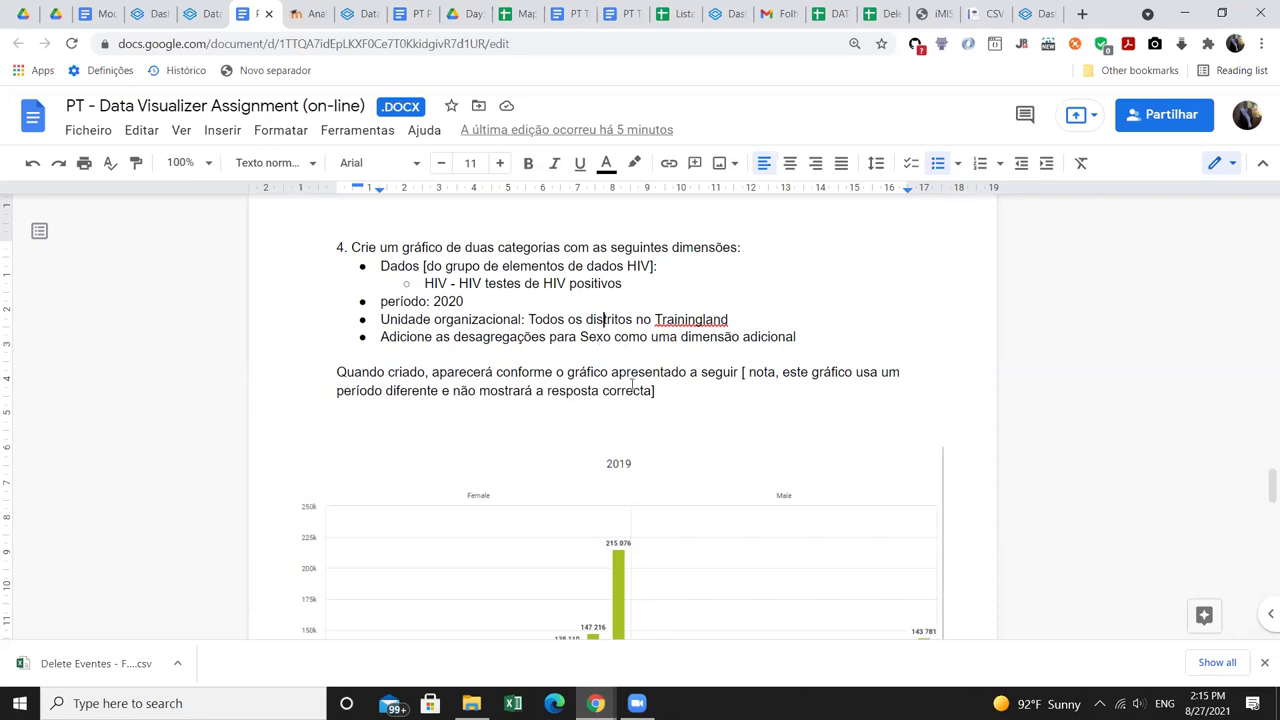
- Compare the example 2019 chart split into Female and Male with the dimensions listed for task 4
{"action": "scroll", "coordinate": [528, 388], "scroll_direction": "down", "scroll_amount": 1}
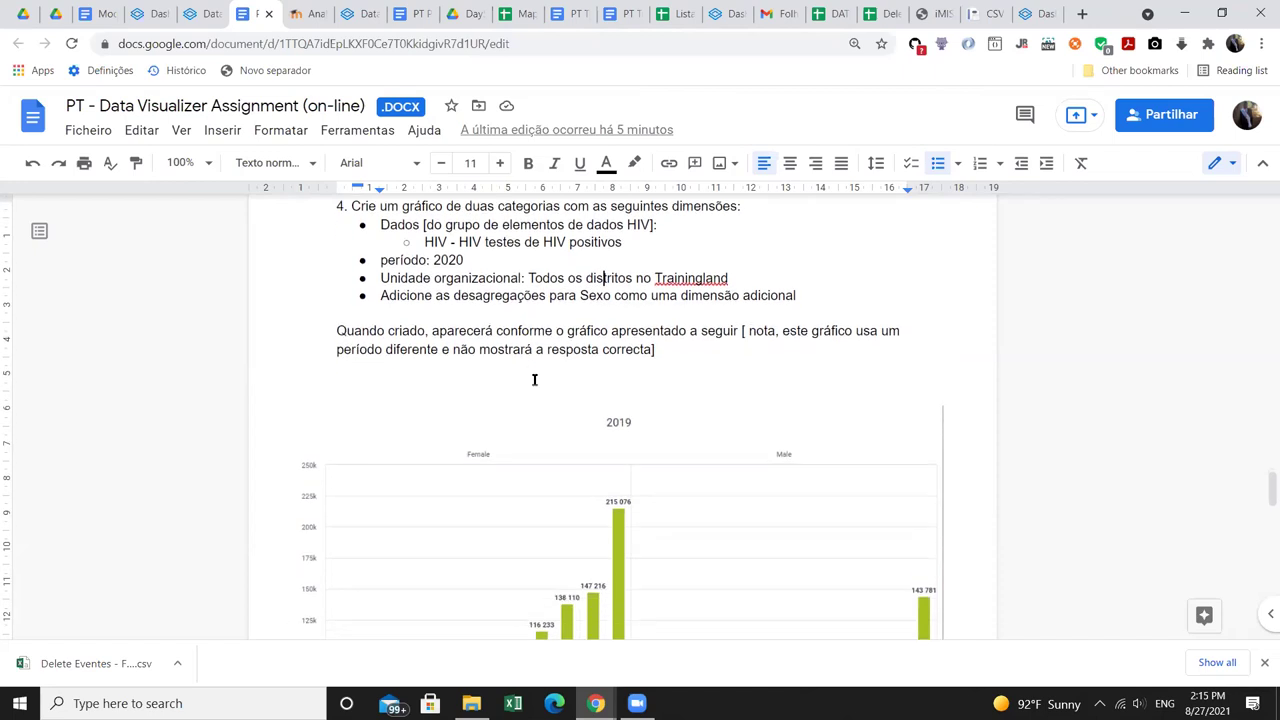
{"action": "scroll", "coordinate": [540, 465], "scroll_direction": "down", "scroll_amount": 4}
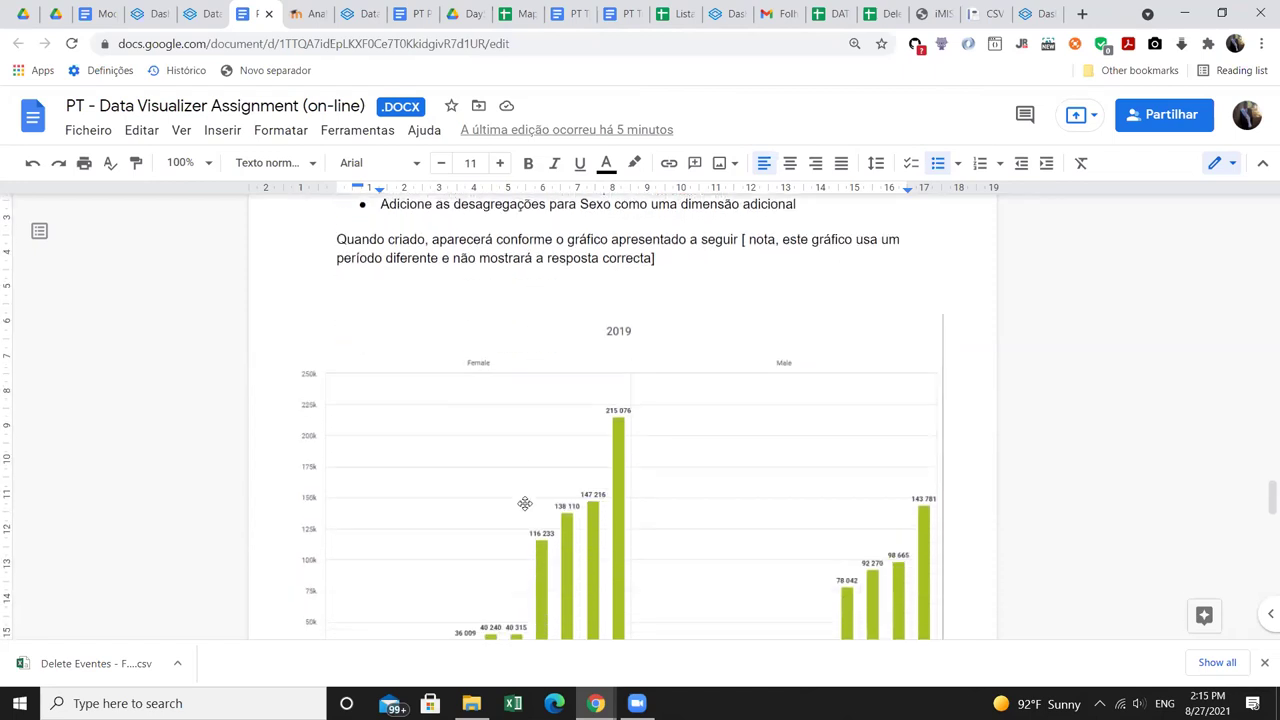
{"action": "left_click", "coordinate": [566, 491]}
{"action": "scroll", "coordinate": [566, 491], "scroll_direction": "up", "scroll_amount": 6}
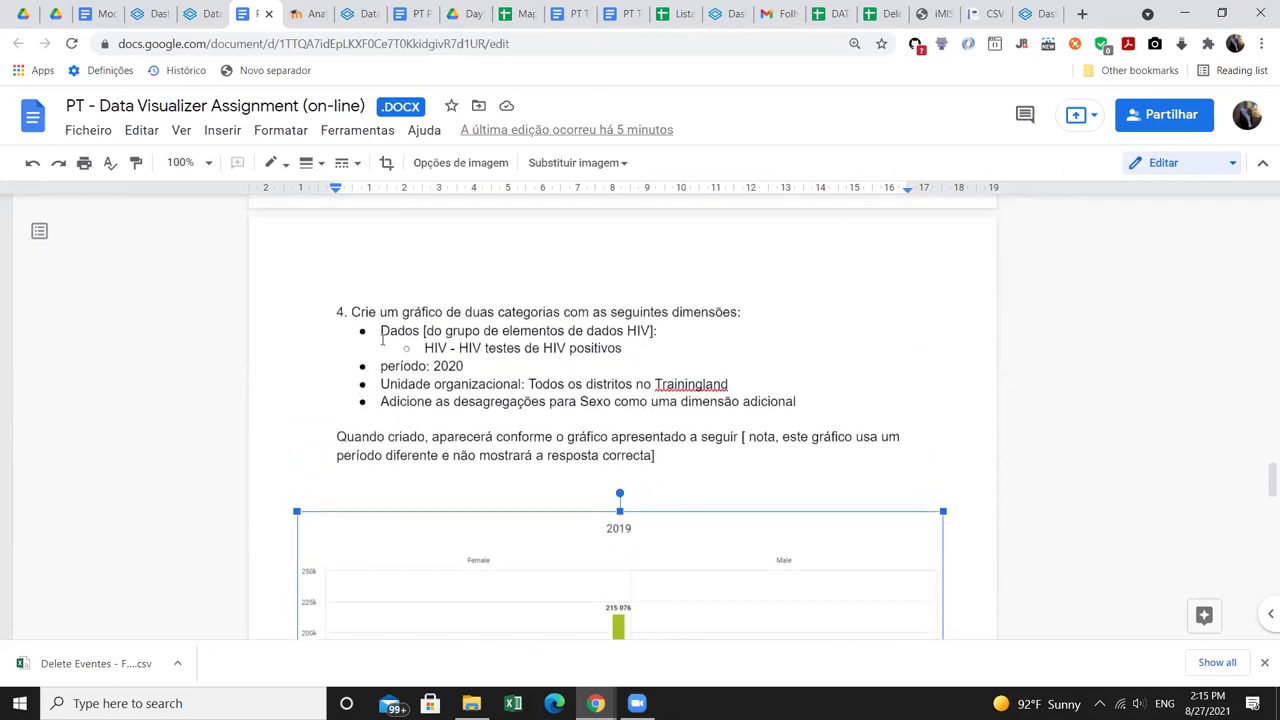
{"action": "left_click", "coordinate": [382, 343]}
{"action": "left_click", "coordinate": [380, 384]}
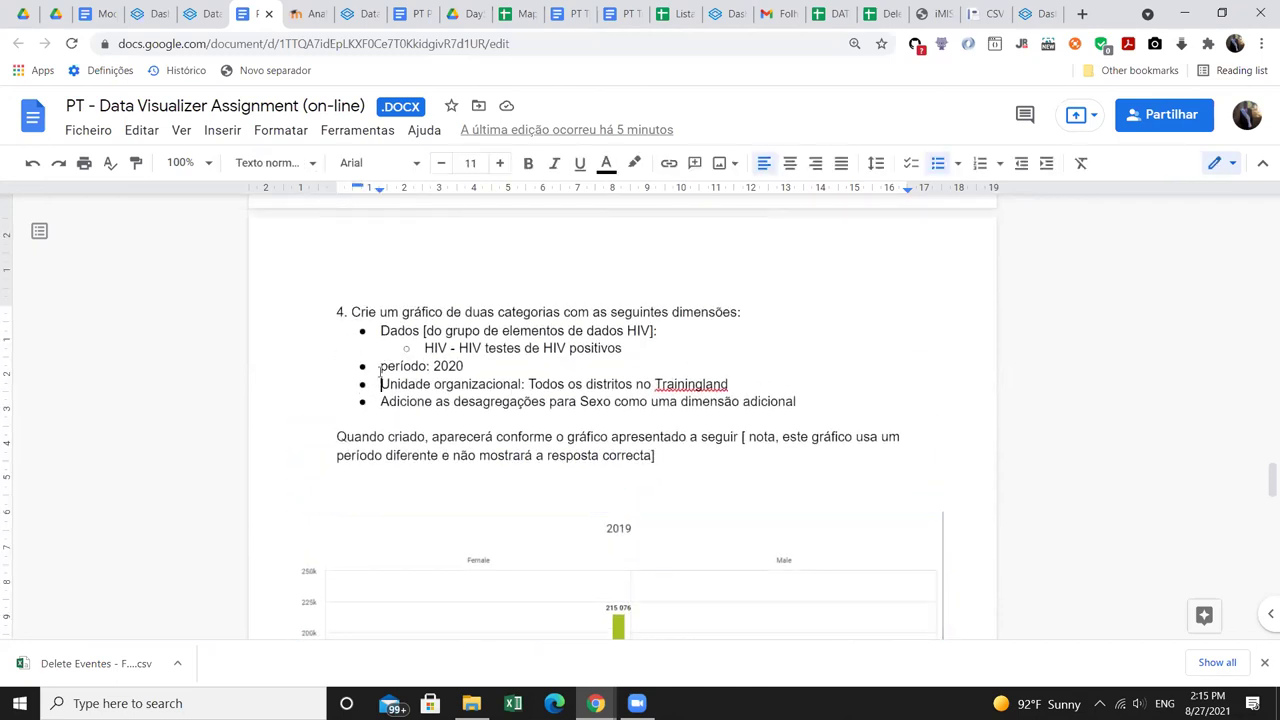
- Read the question on which district had the most women testing positive and relate it to the example chart
{"action": "scroll", "coordinate": [388, 420], "scroll_direction": "down", "scroll_amount": 5}
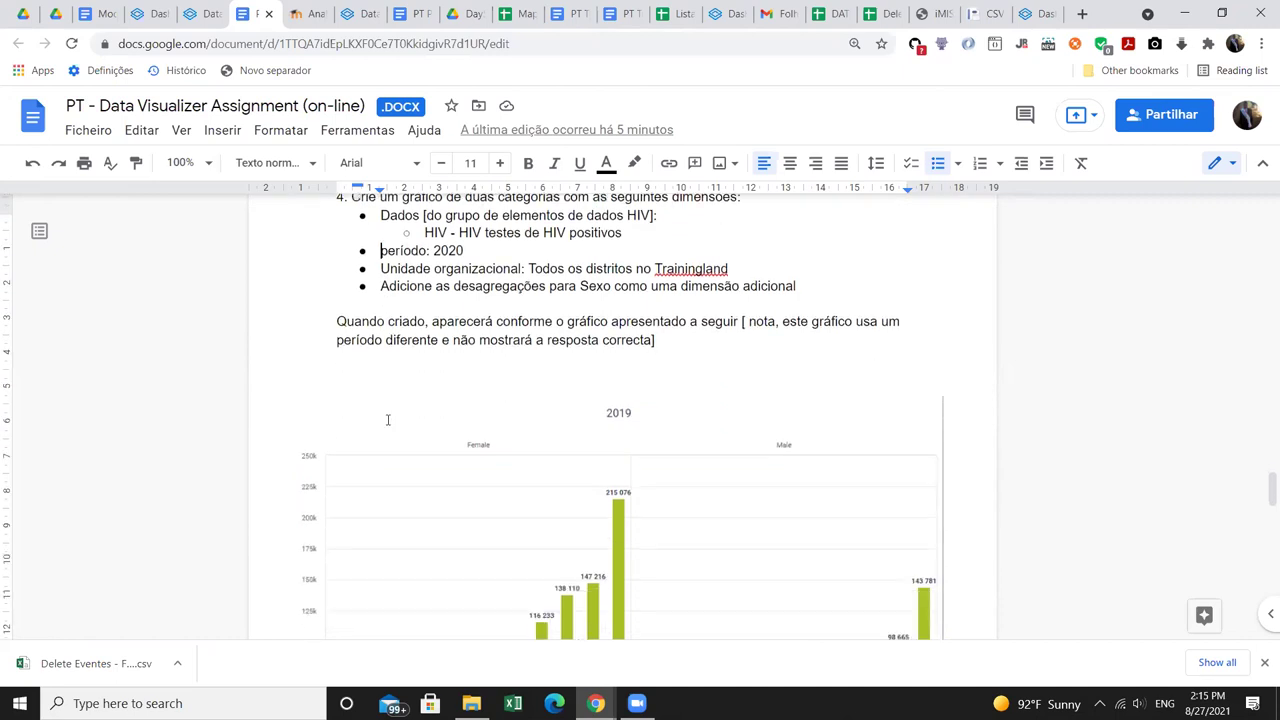
{"action": "scroll", "coordinate": [388, 420], "scroll_direction": "down", "scroll_amount": 3}
{"action": "scroll", "coordinate": [388, 420], "scroll_direction": "up", "scroll_amount": 1}
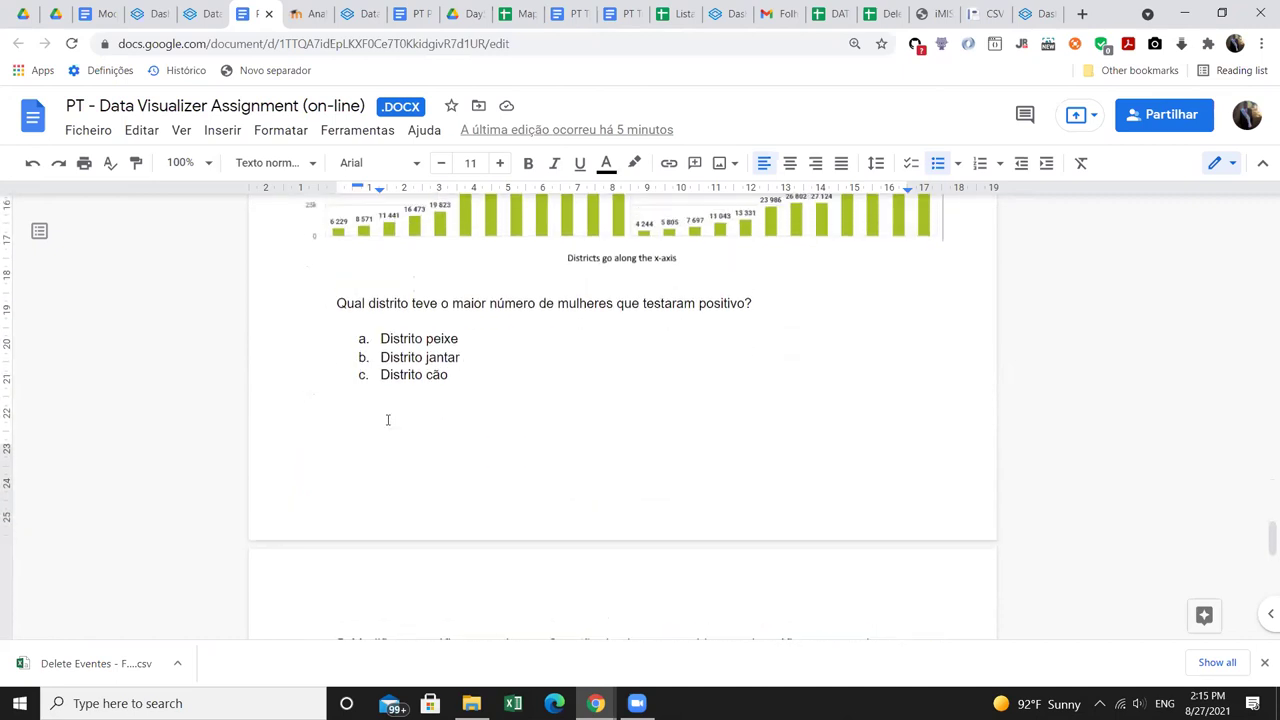
{"action": "scroll", "coordinate": [388, 420], "scroll_direction": "up", "scroll_amount": 1}
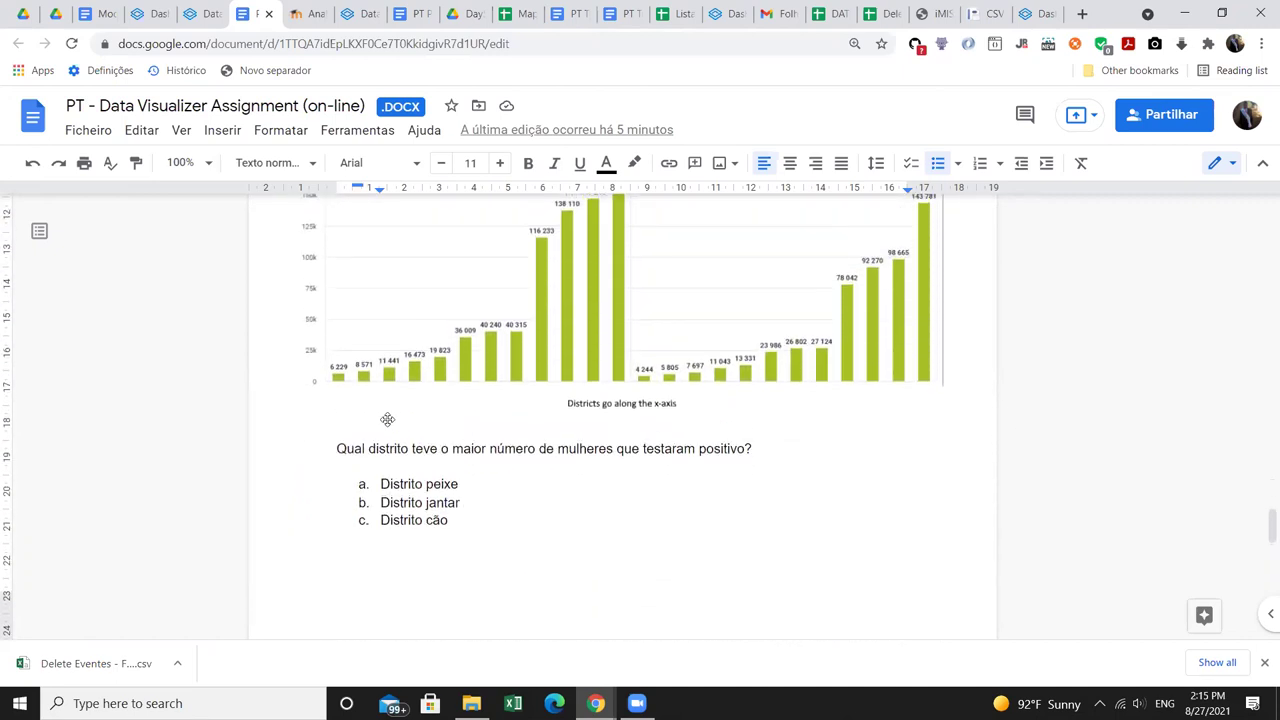
{"action": "left_click", "coordinate": [524, 292]}
{"action": "scroll", "coordinate": [524, 292], "scroll_direction": "up", "scroll_amount": 2}
{"action": "scroll", "coordinate": [586, 414], "scroll_direction": "down", "scroll_amount": 4}
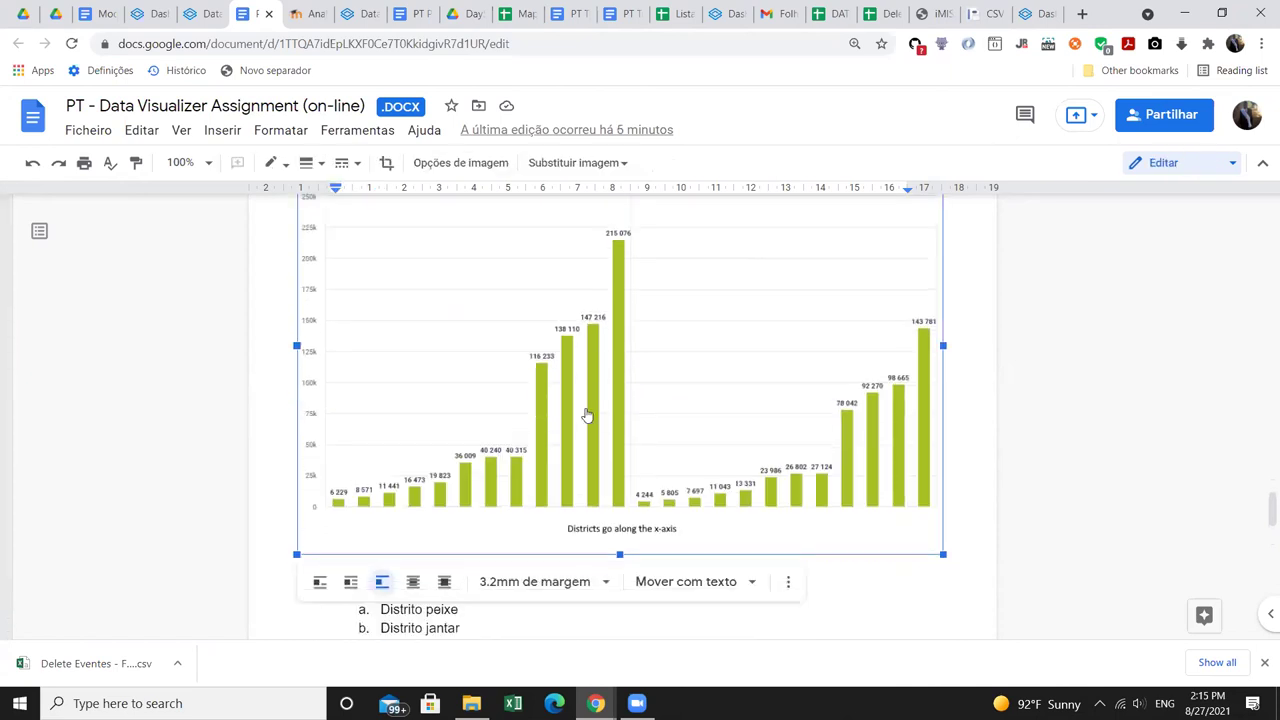
{"action": "left_click", "coordinate": [549, 409]}
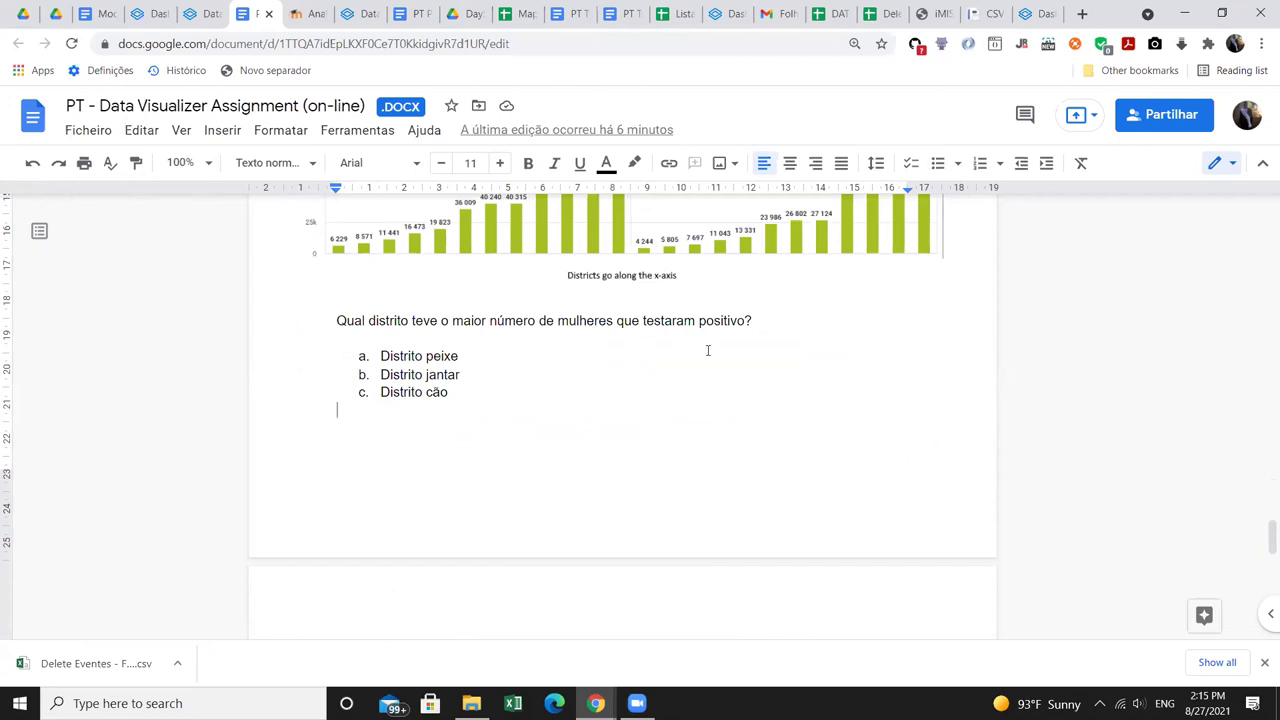
- Examine the example chart's Female and Male columns again and the note about its different period
{"action": "scroll", "coordinate": [503, 354], "scroll_direction": "up", "scroll_amount": 5}
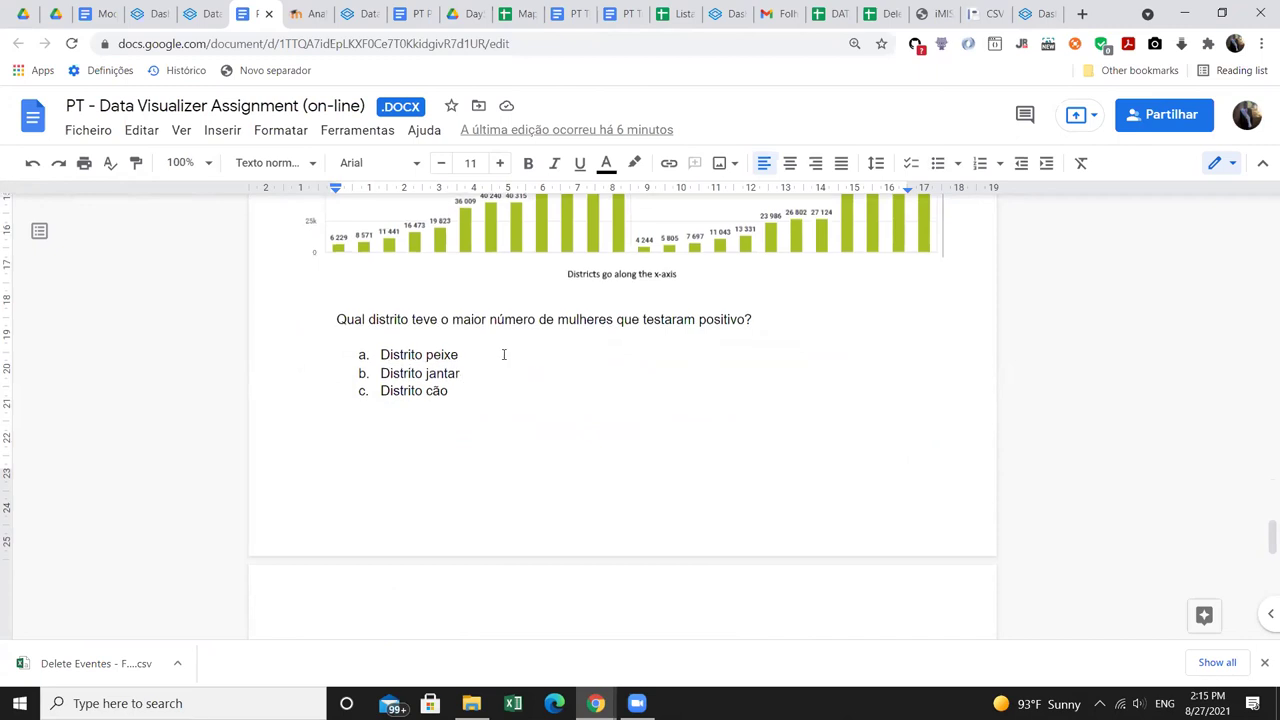
{"action": "scroll", "coordinate": [503, 354], "scroll_direction": "up", "scroll_amount": 2}
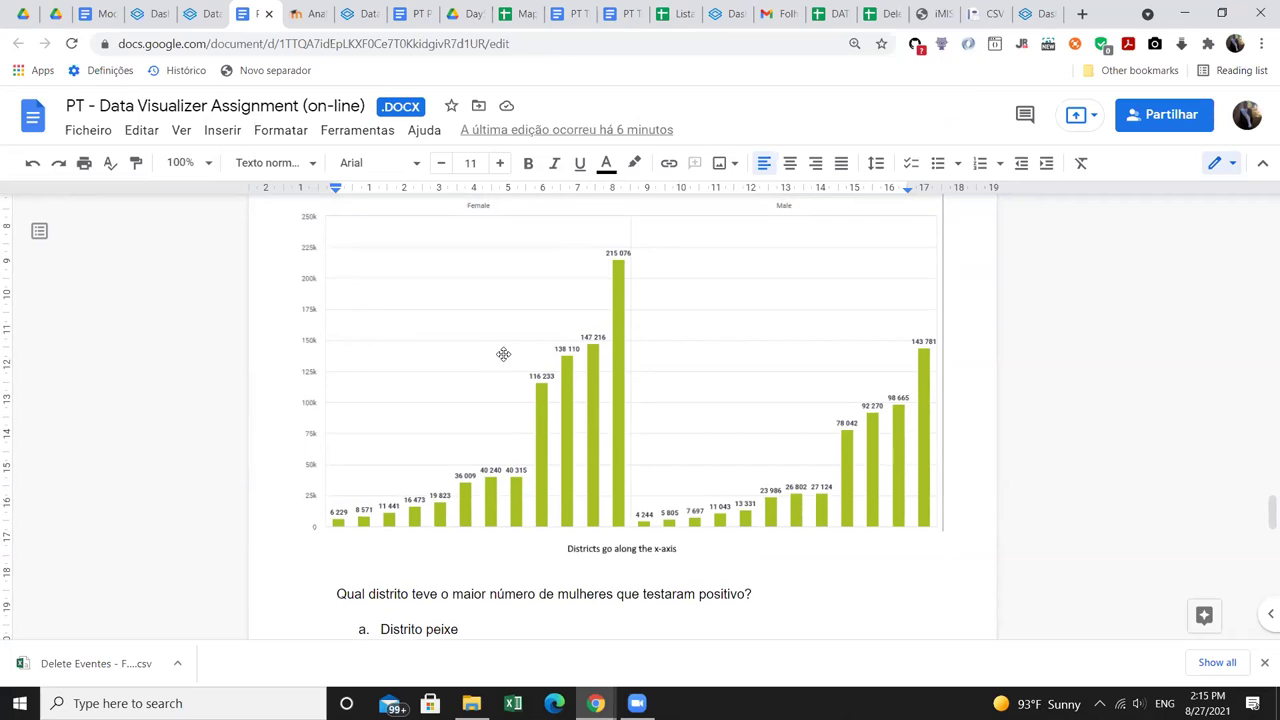
{"action": "left_click", "coordinate": [549, 357]}
{"action": "scroll", "coordinate": [550, 357], "scroll_direction": "up", "scroll_amount": 2}
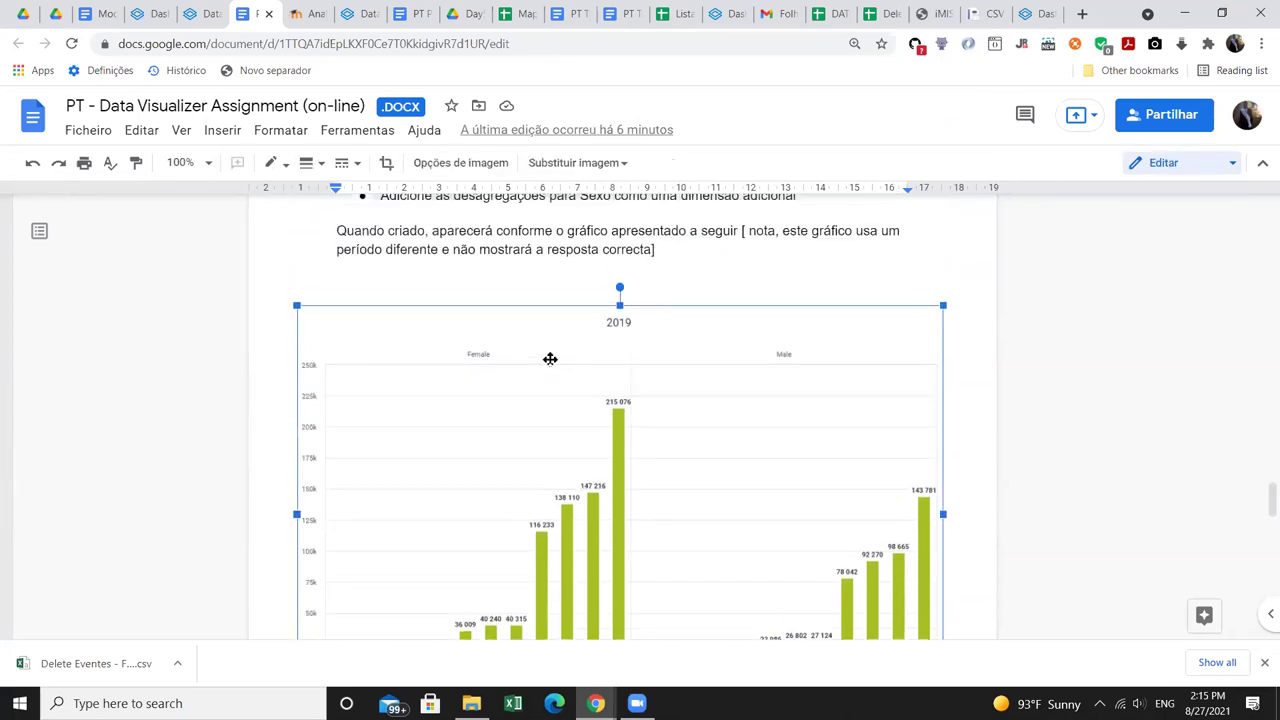
{"action": "scroll", "coordinate": [594, 271], "scroll_direction": "up", "scroll_amount": 1}
{"action": "left_click", "coordinate": [586, 300]}
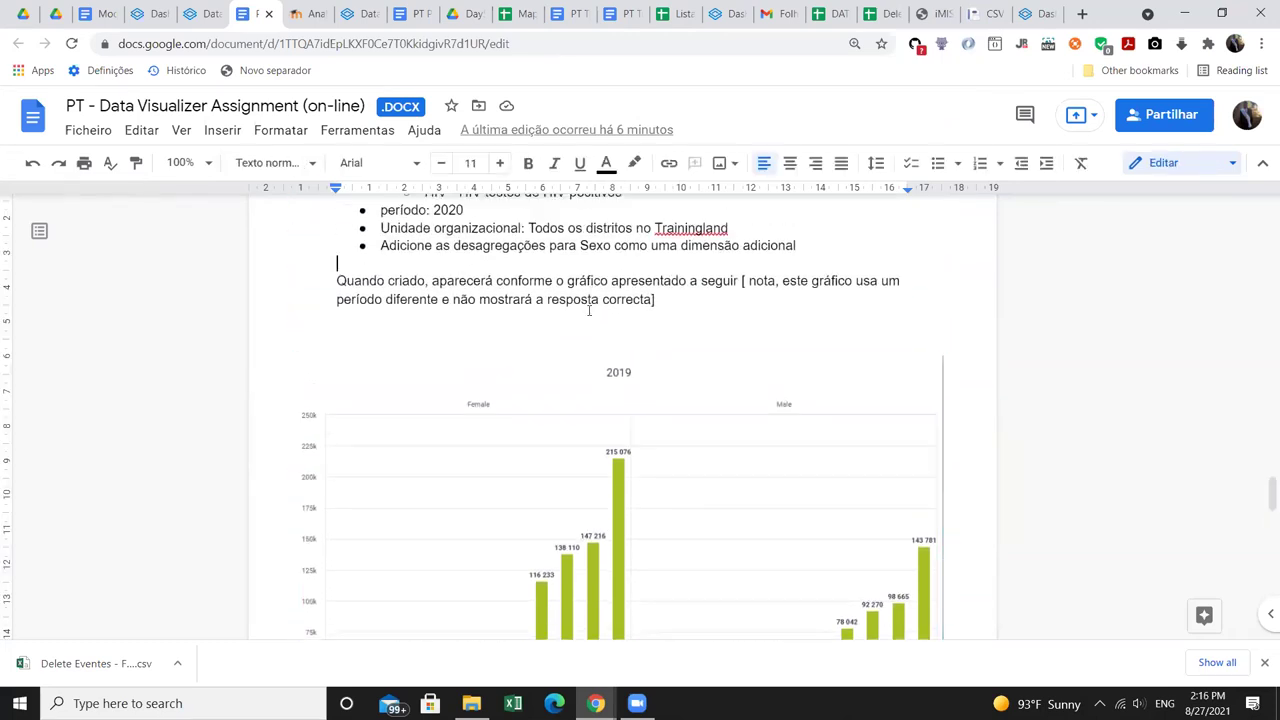
- Go through task 4's answer options: Distrito peixe, Distrito jantar and Distrito cão
{"action": "scroll", "coordinate": [586, 305], "scroll_direction": "down", "scroll_amount": 7}
{"action": "scroll", "coordinate": [491, 349], "scroll_direction": "down", "scroll_amount": 1}
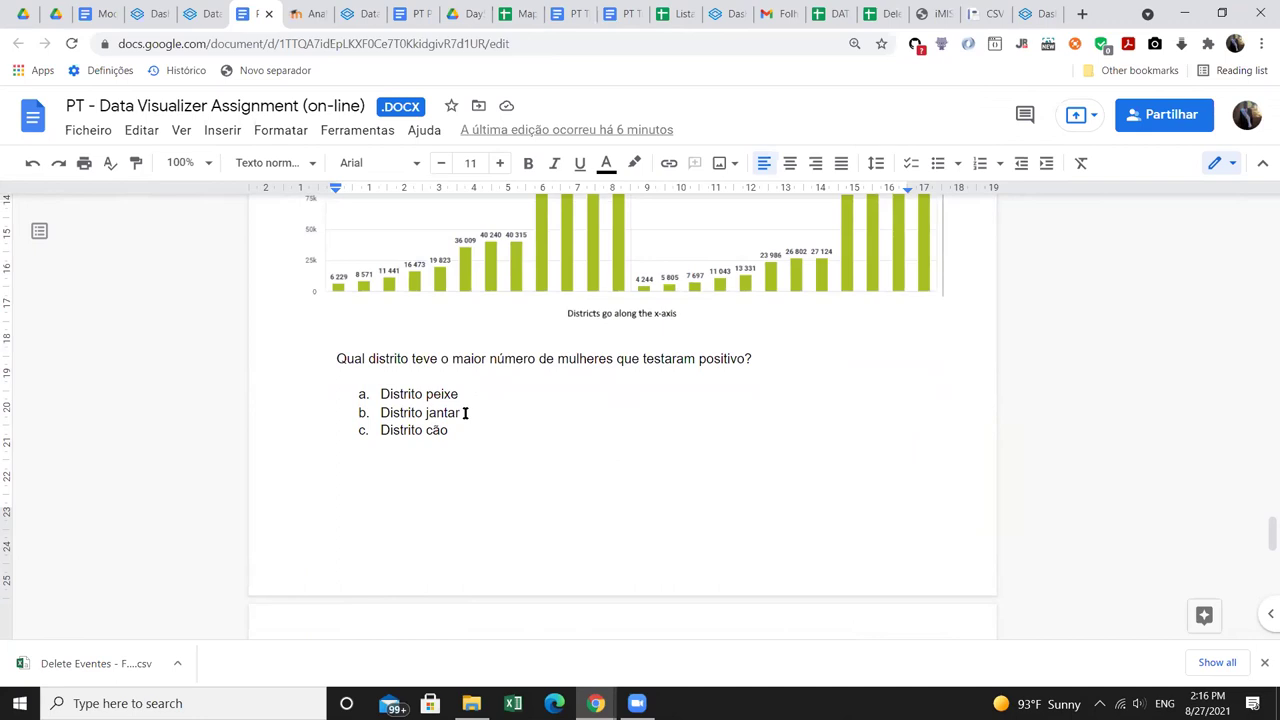
{"action": "scroll", "coordinate": [465, 413], "scroll_direction": "down", "scroll_amount": 1}
{"action": "scroll", "coordinate": [470, 367], "scroll_direction": "down", "scroll_amount": 1}
{"action": "mouse_move", "coordinate": [467, 369]}
{"action": "left_mouse_down"}
{"action": "mouse_move", "coordinate": [390, 368]}
{"action": "mouse_move", "coordinate": [465, 350]}
{"action": "left_mouse_up"}
{"action": "left_click", "coordinate": [393, 367]}
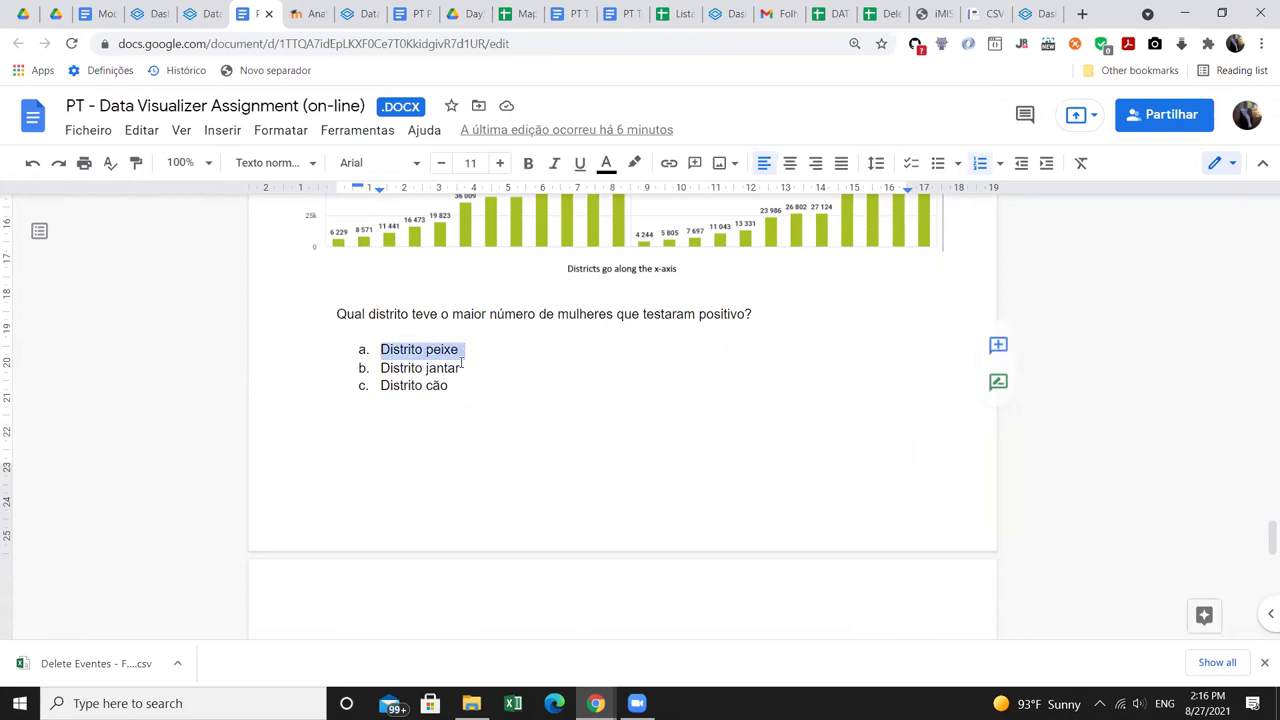
{"action": "left_click", "coordinate": [461, 388]}
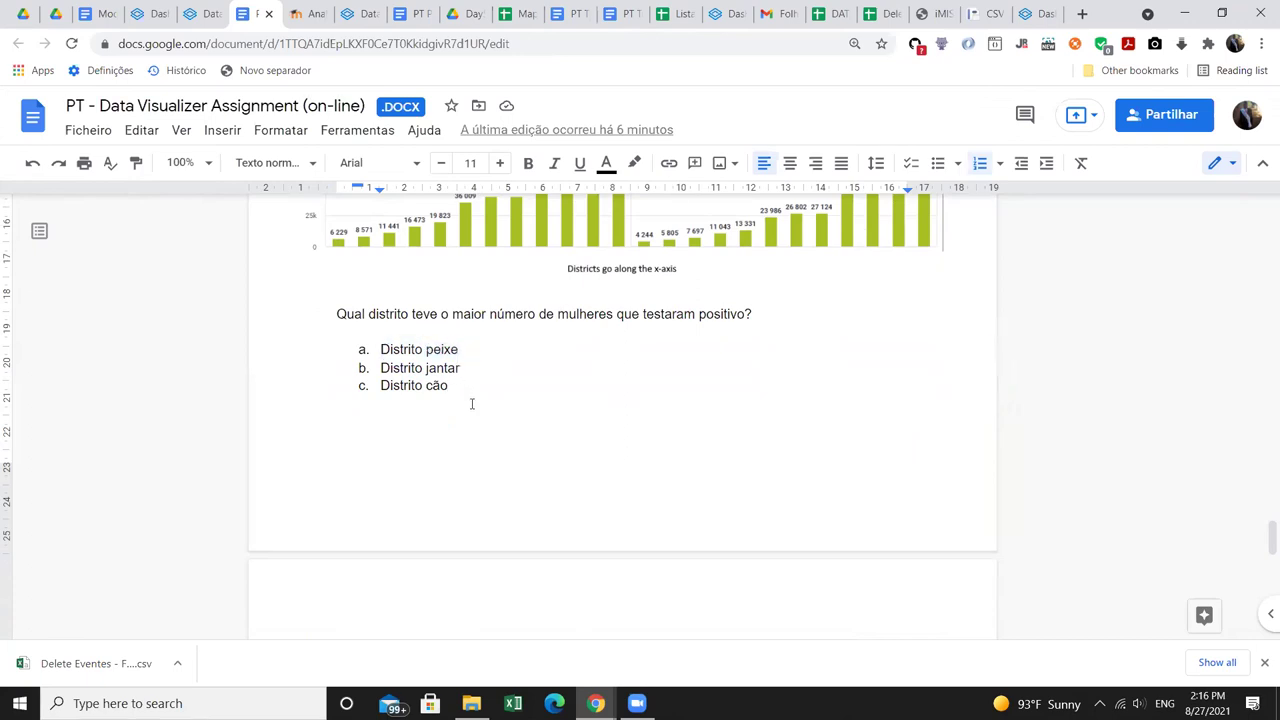
- Review task 5's combination chart with the "HIV - Taxa de positividade (%)" indicator and its 2020 question, and return to task 4
{"action": "scroll", "coordinate": [471, 403], "scroll_direction": "down", "scroll_amount": 5}
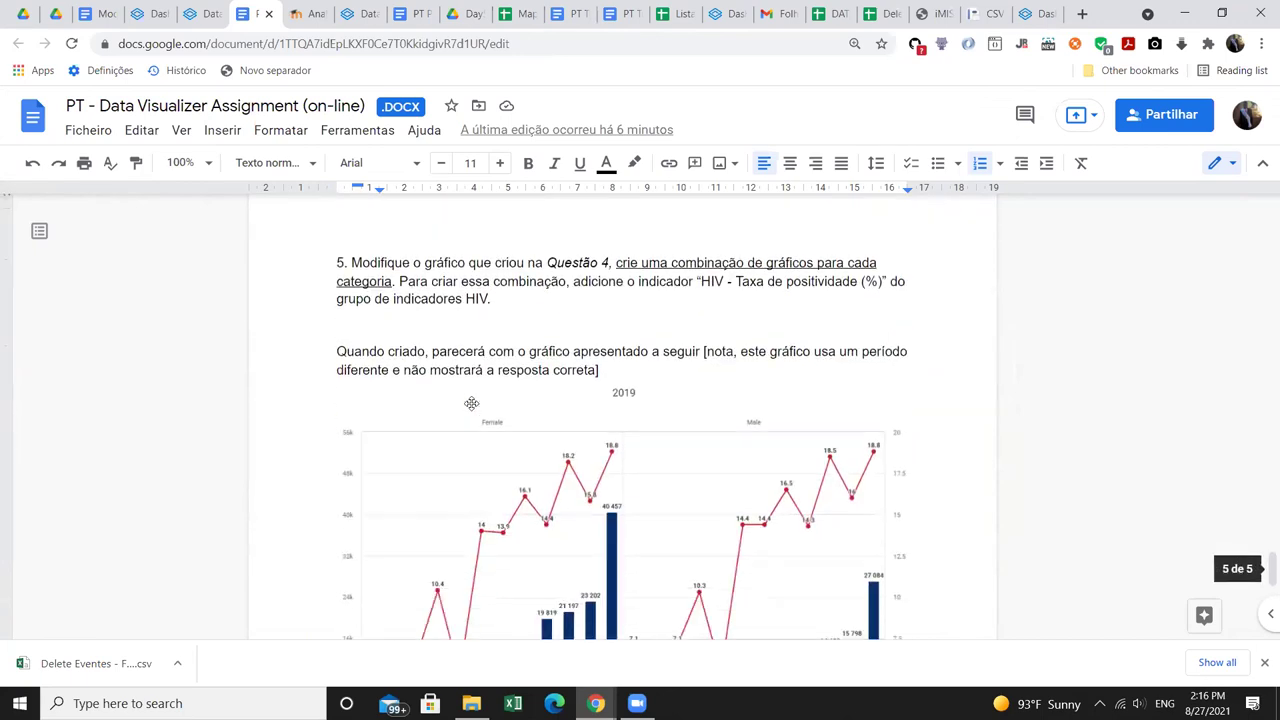
{"action": "scroll", "coordinate": [471, 403], "scroll_direction": "down", "scroll_amount": 5}
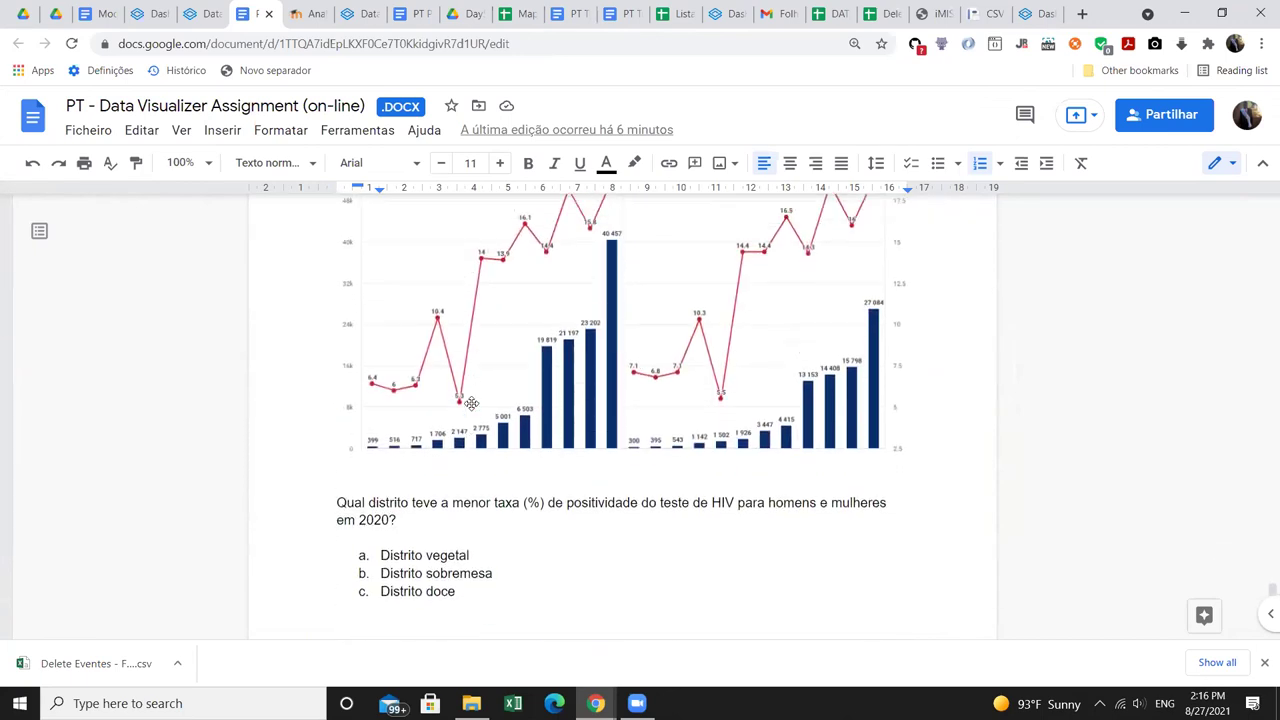
{"action": "scroll", "coordinate": [471, 403], "scroll_direction": "up", "scroll_amount": 3}
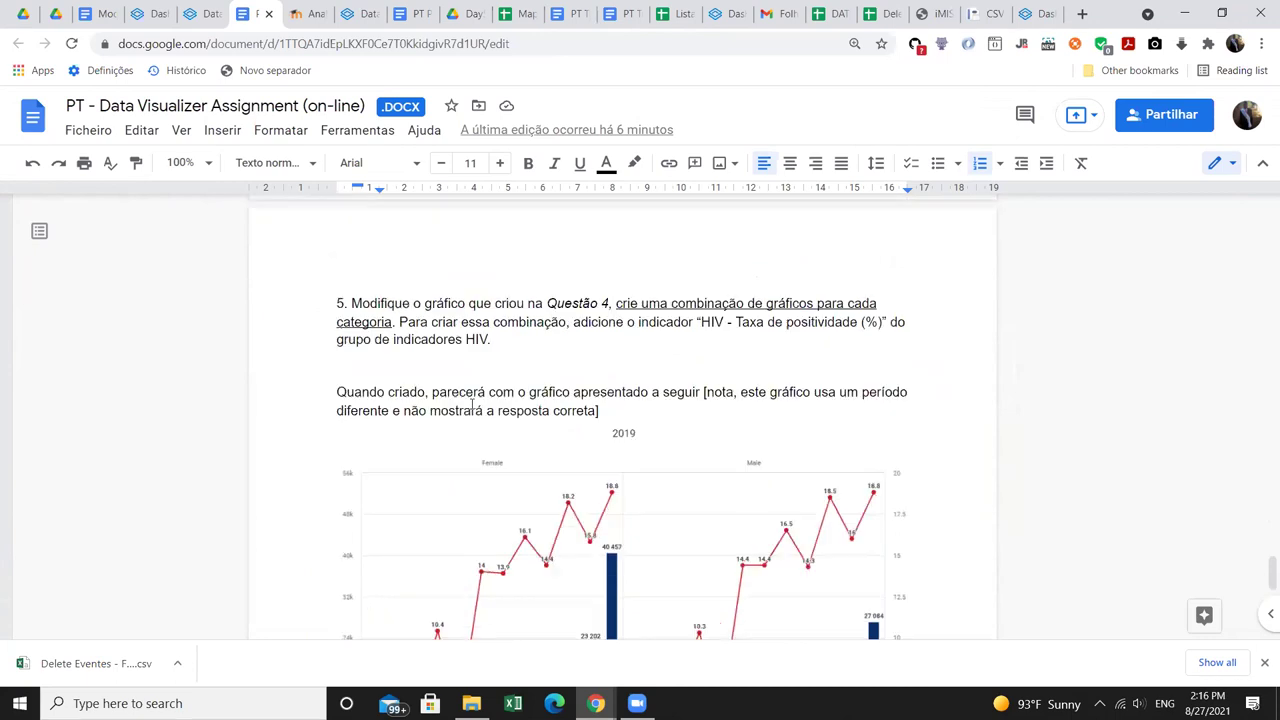
{"action": "scroll", "coordinate": [471, 403], "scroll_direction": "up", "scroll_amount": 6}
{"action": "scroll", "coordinate": [471, 403], "scroll_direction": "up", "scroll_amount": 8}
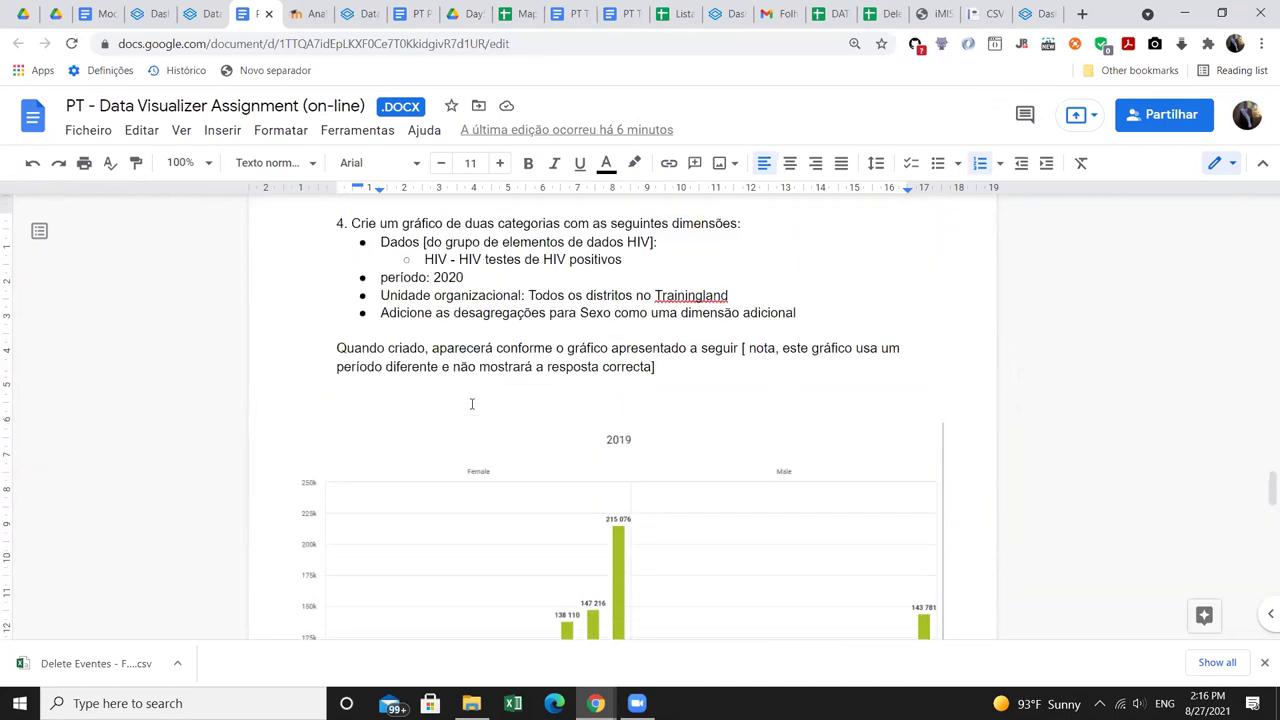
{"action": "scroll", "coordinate": [471, 403], "scroll_direction": "up", "scroll_amount": 3}
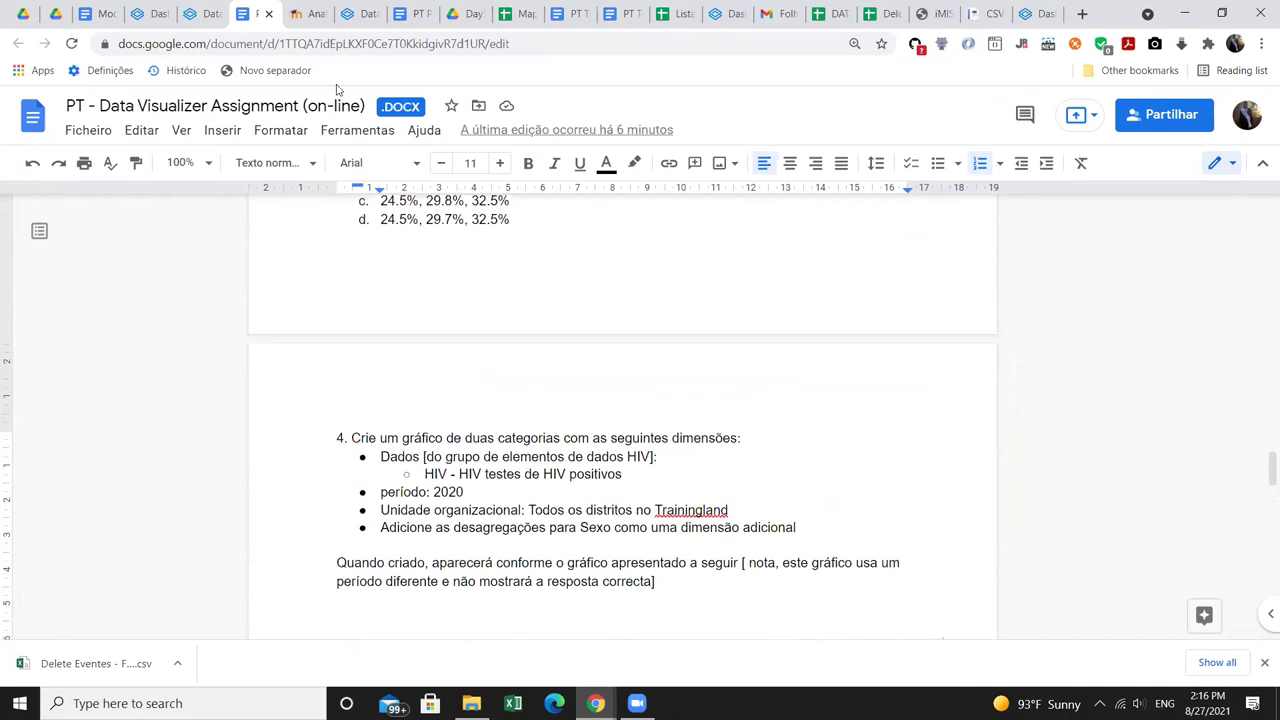
- Switch to the Moodle page "Vizualizador de dados - Exercicio" and review its assignment file, status tables and work submission section
{"action": "left_click", "coordinate": [296, 22]}
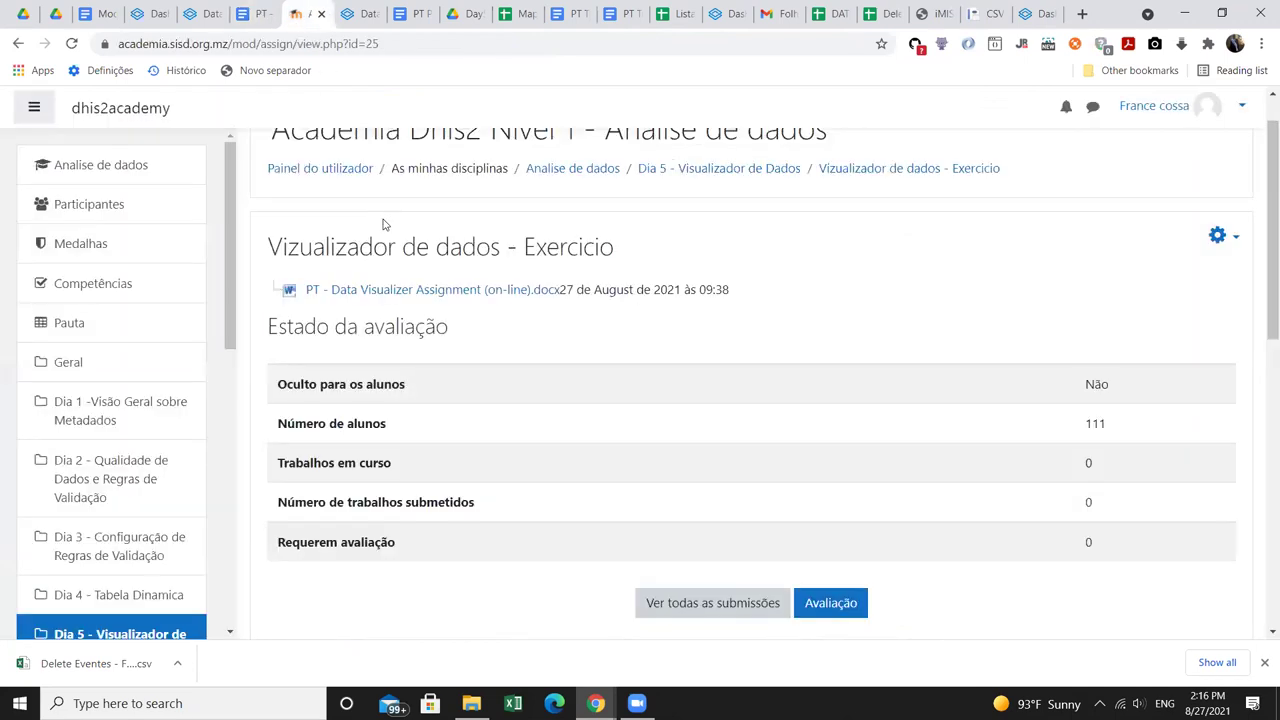
{"action": "scroll", "coordinate": [491, 277], "scroll_direction": "down", "scroll_amount": 3}
{"action": "scroll", "coordinate": [492, 279], "scroll_direction": "down", "scroll_amount": 5}
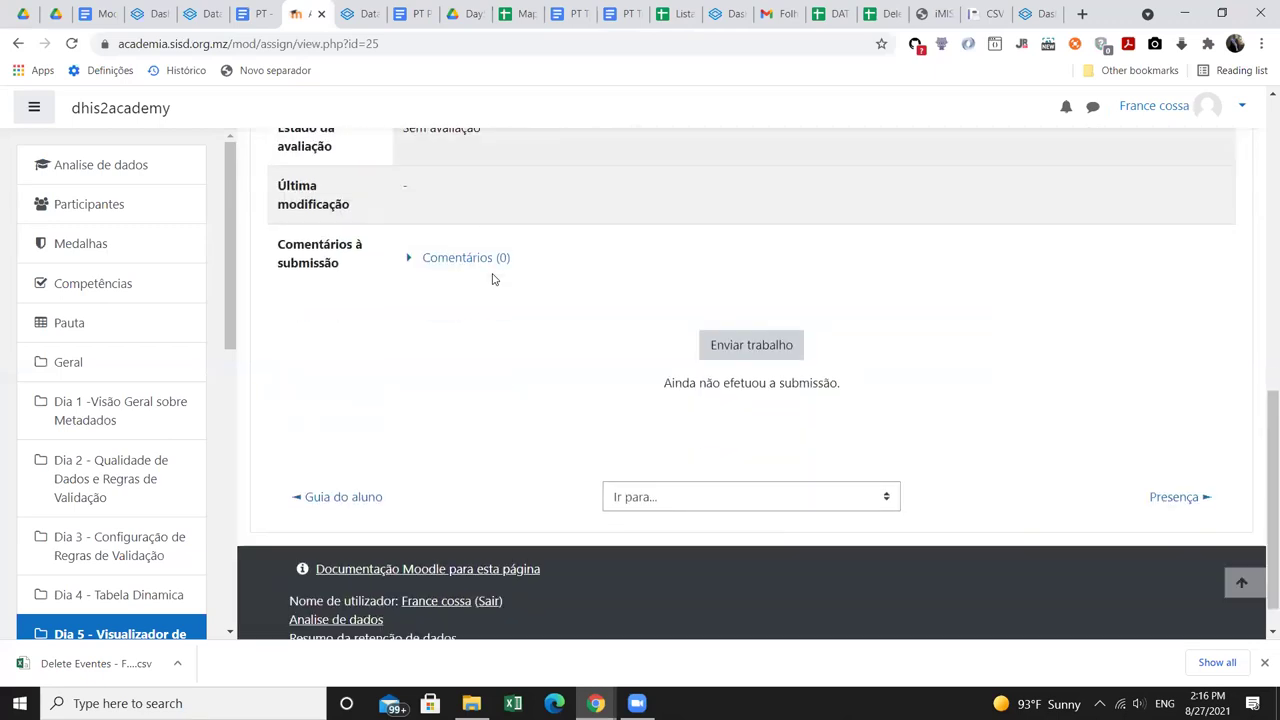
{"action": "scroll", "coordinate": [492, 279], "scroll_direction": "up", "scroll_amount": 10}
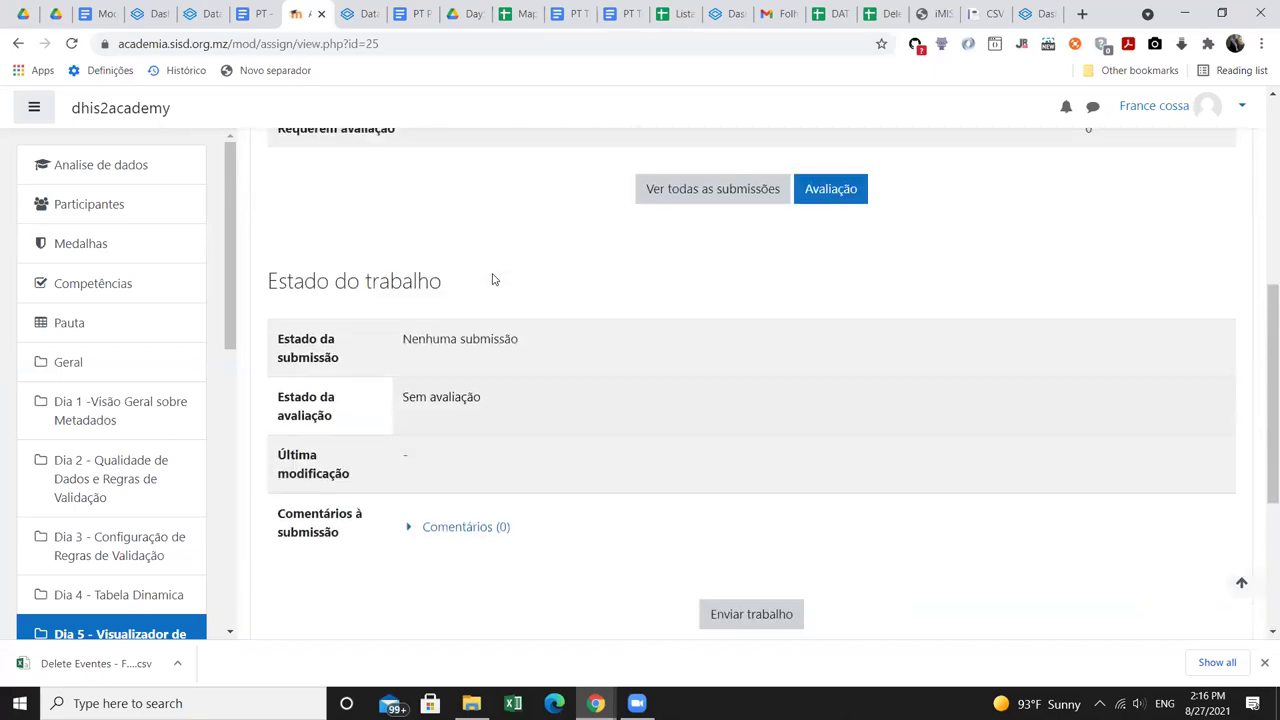
{"action": "scroll", "coordinate": [492, 279], "scroll_direction": "down", "scroll_amount": 3}
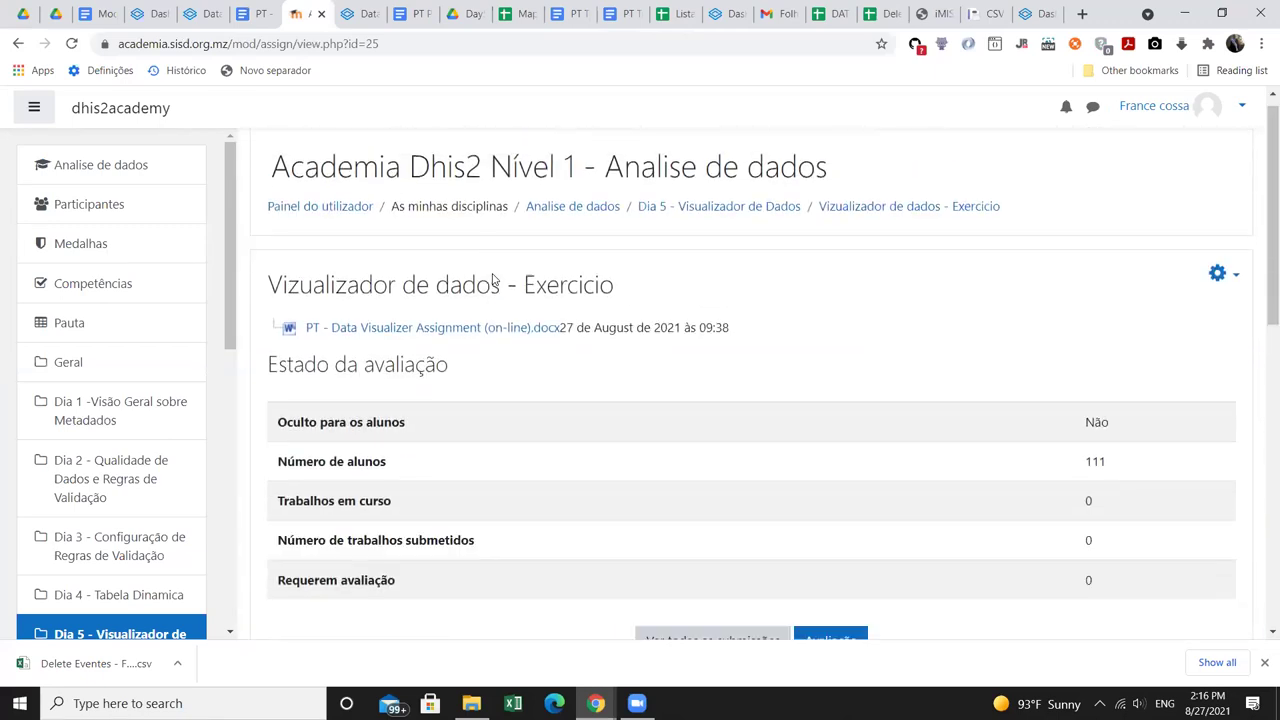
{"action": "scroll", "coordinate": [492, 279], "scroll_direction": "down", "scroll_amount": 5}
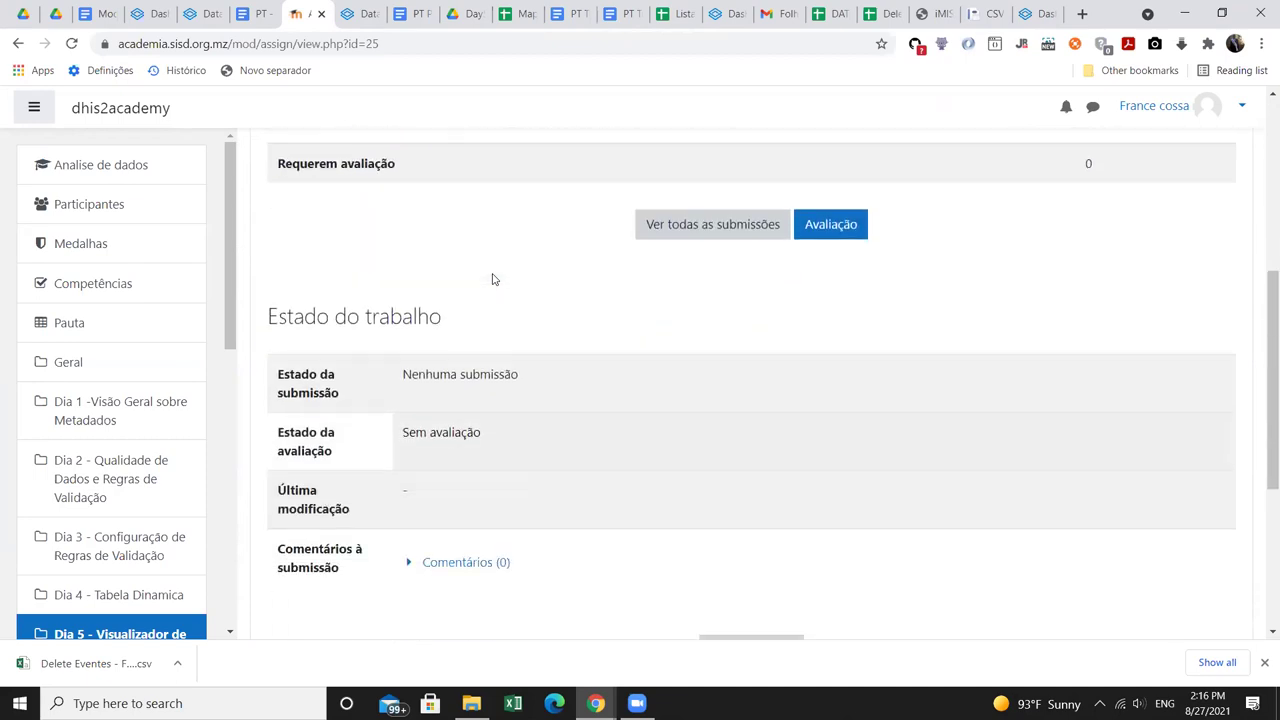
{"action": "scroll", "coordinate": [492, 331], "scroll_direction": "up", "scroll_amount": 6}
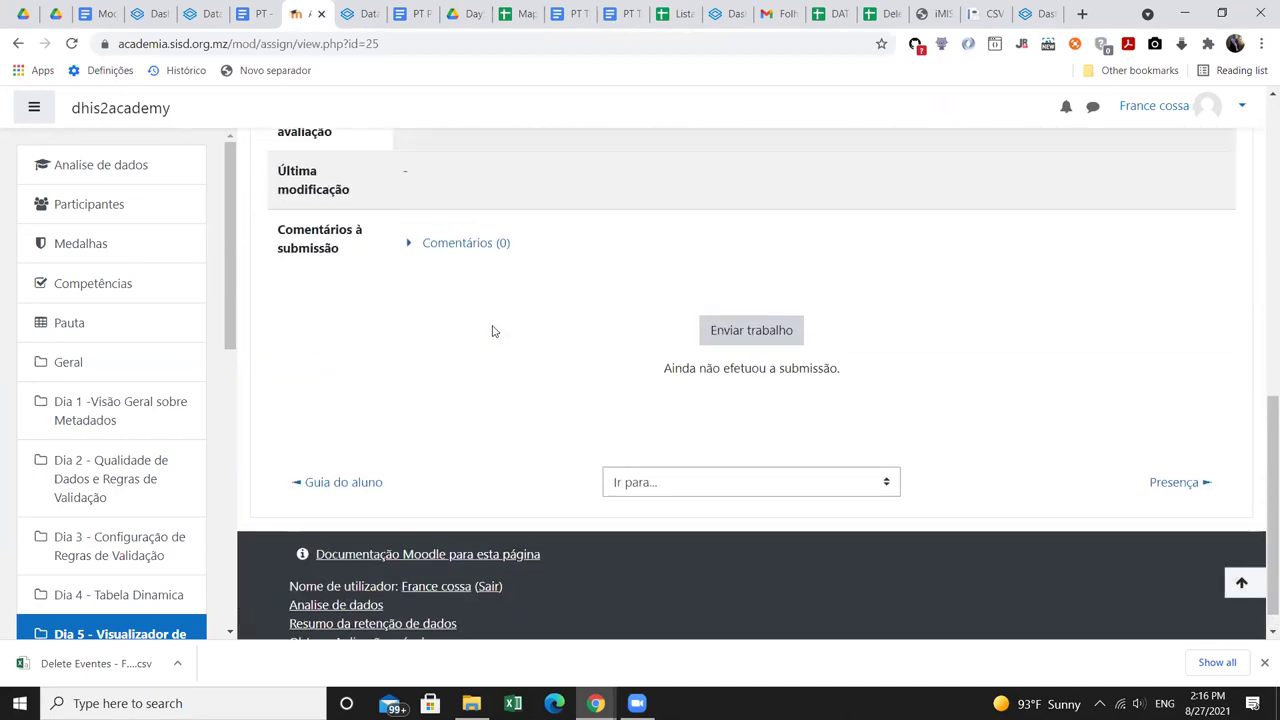
- Return to the "PT - Data Visualizer Assignment (on-line)" document and review task 1's column chart dimensions, example chart and question
{"action": "scroll", "coordinate": [492, 331], "scroll_direction": "up", "scroll_amount": 3}
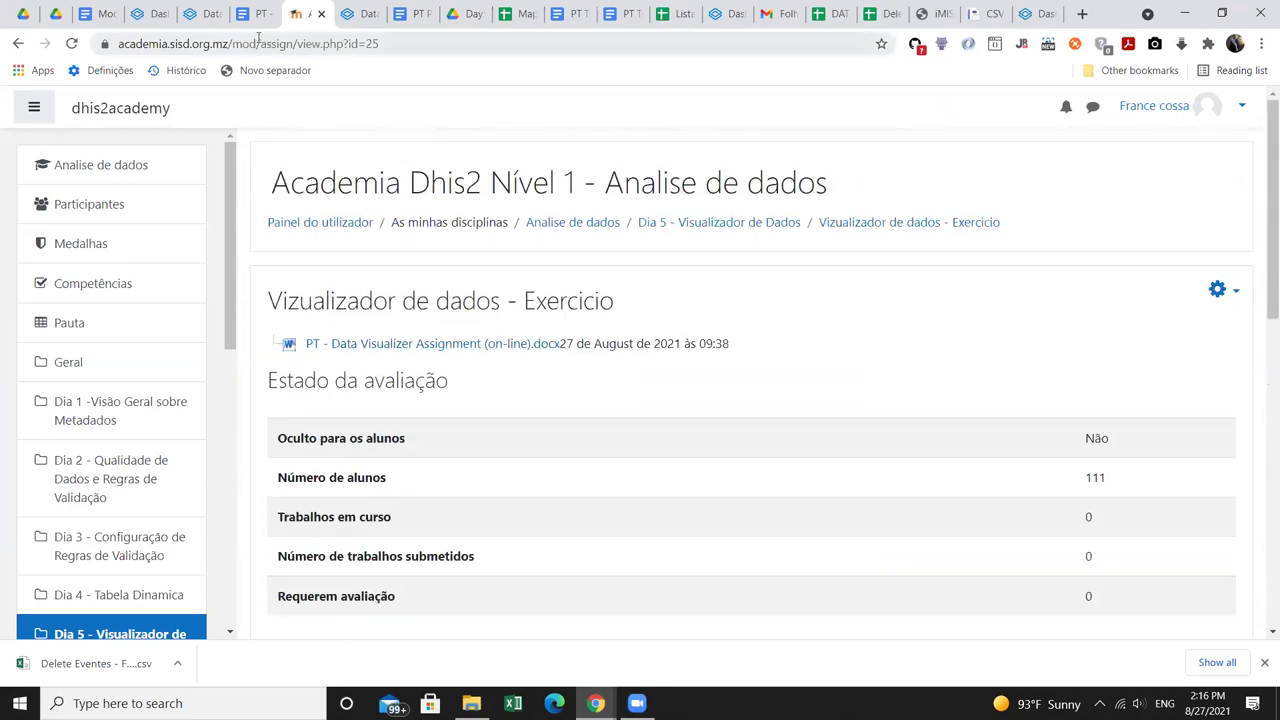
{"action": "key", "text": "ctrl+Page_Up"}
{"action": "scroll", "coordinate": [515, 360], "scroll_direction": "up", "scroll_amount": 4}
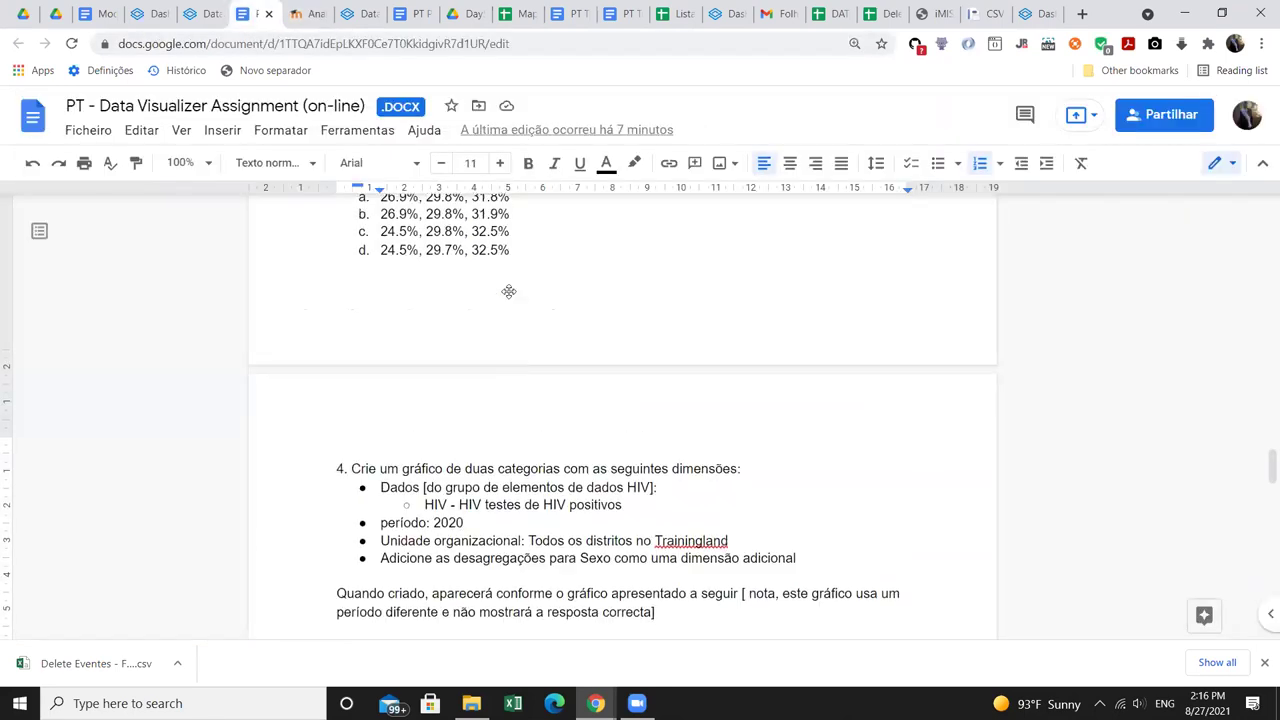
{"action": "scroll", "coordinate": [521, 432], "scroll_direction": "up", "scroll_amount": 10}
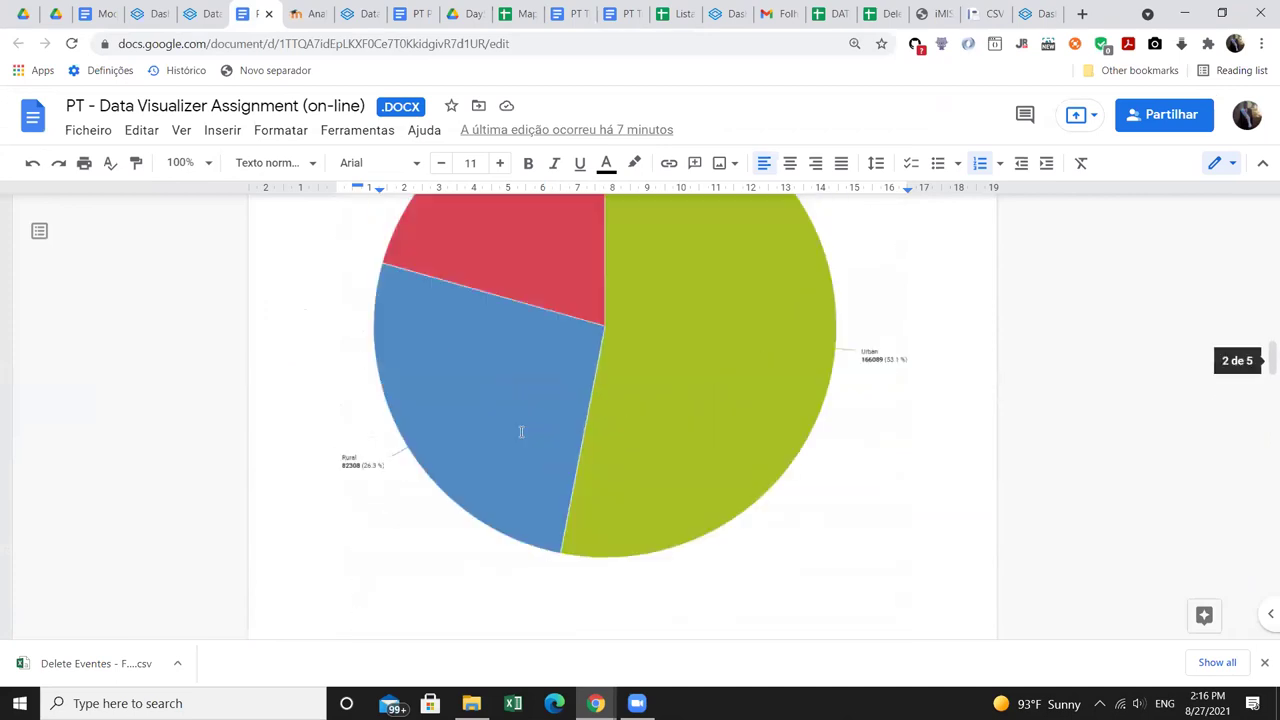
{"action": "scroll", "coordinate": [521, 432], "scroll_direction": "down", "scroll_amount": 8}
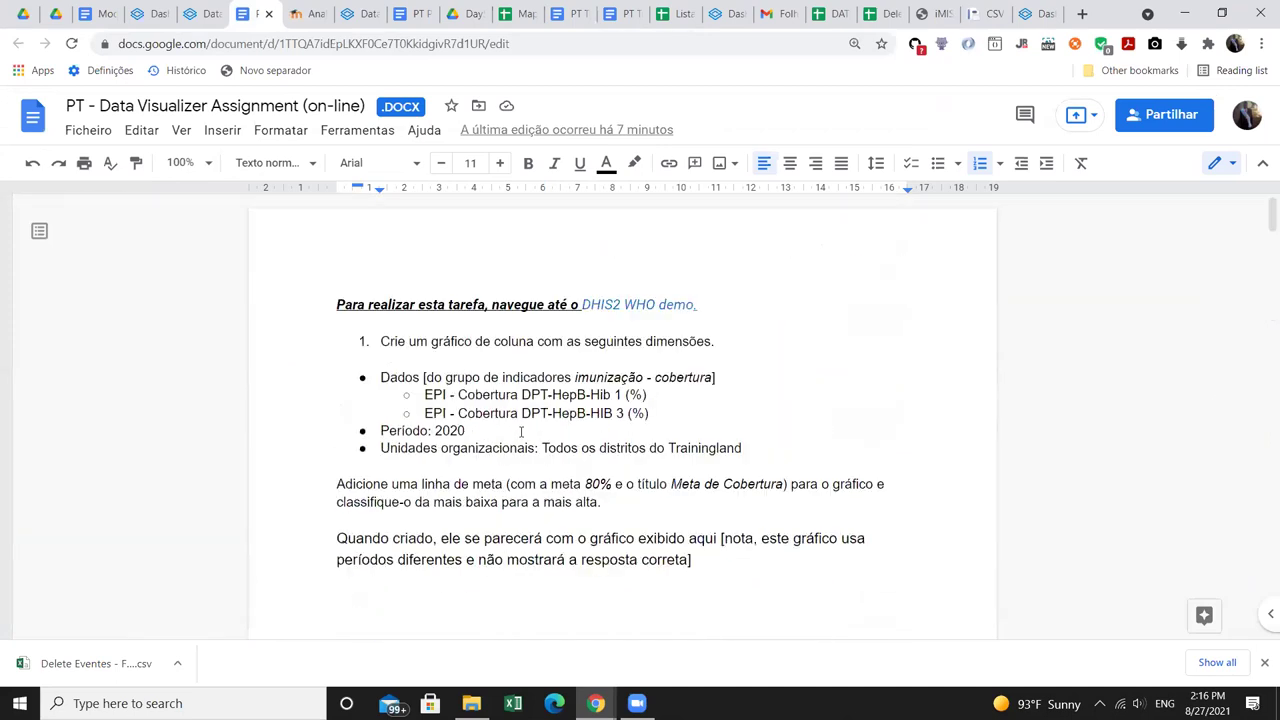
{"action": "scroll", "coordinate": [521, 432], "scroll_direction": "down", "scroll_amount": 4}
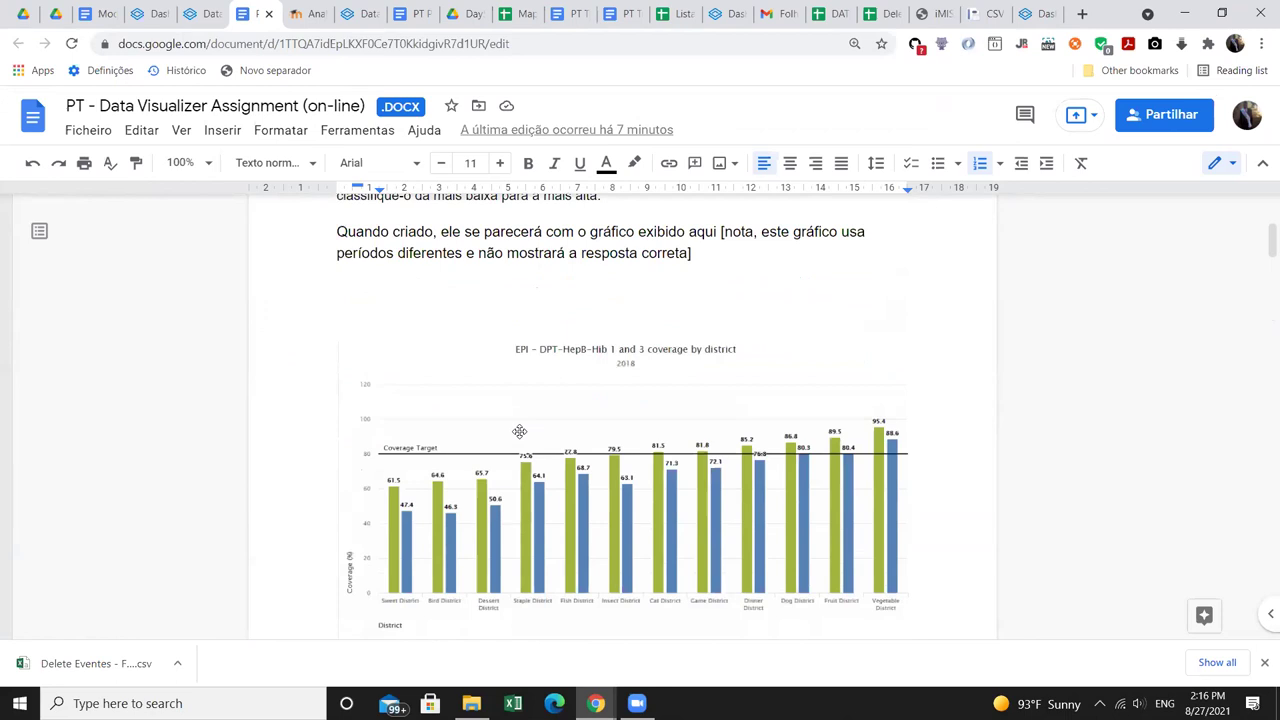
{"action": "scroll", "coordinate": [520, 431], "scroll_direction": "up", "scroll_amount": 1}
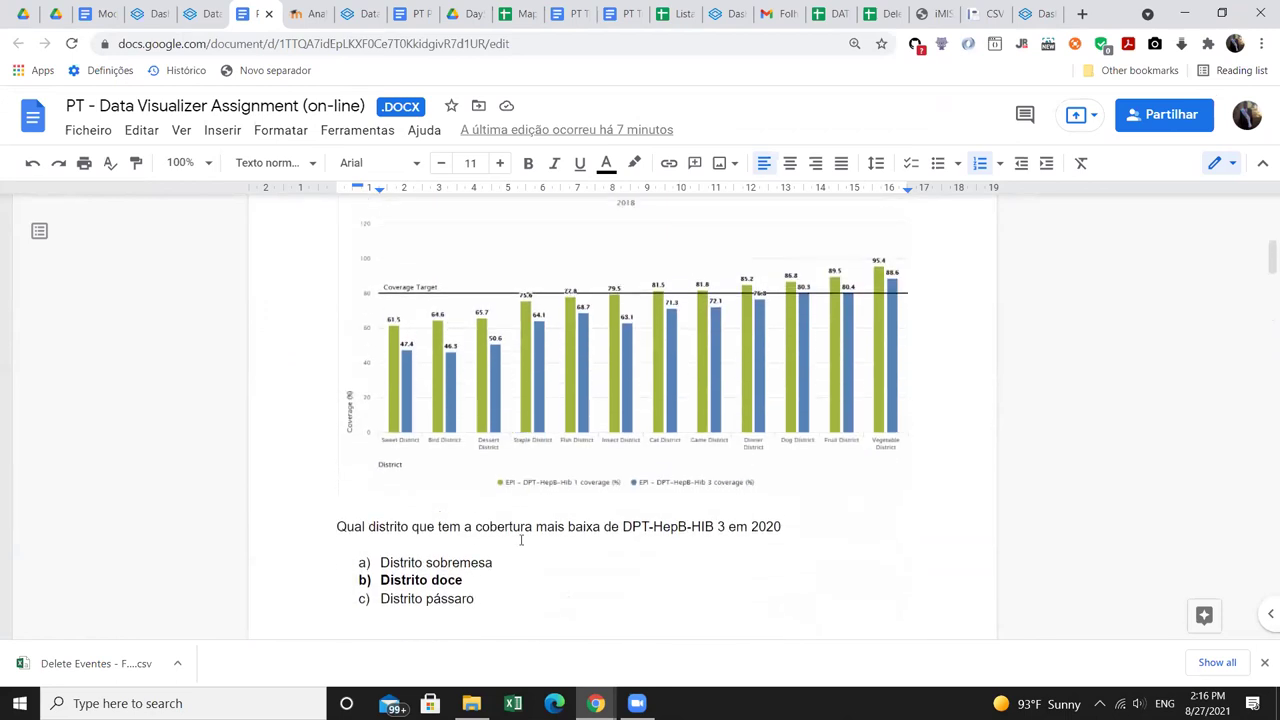
- Go over task 1's target line instruction, the note about the example chart's different periods, and the answer options again
{"action": "scroll", "coordinate": [521, 540], "scroll_direction": "up", "scroll_amount": 5}
{"action": "scroll", "coordinate": [520, 537], "scroll_direction": "down", "scroll_amount": 2}
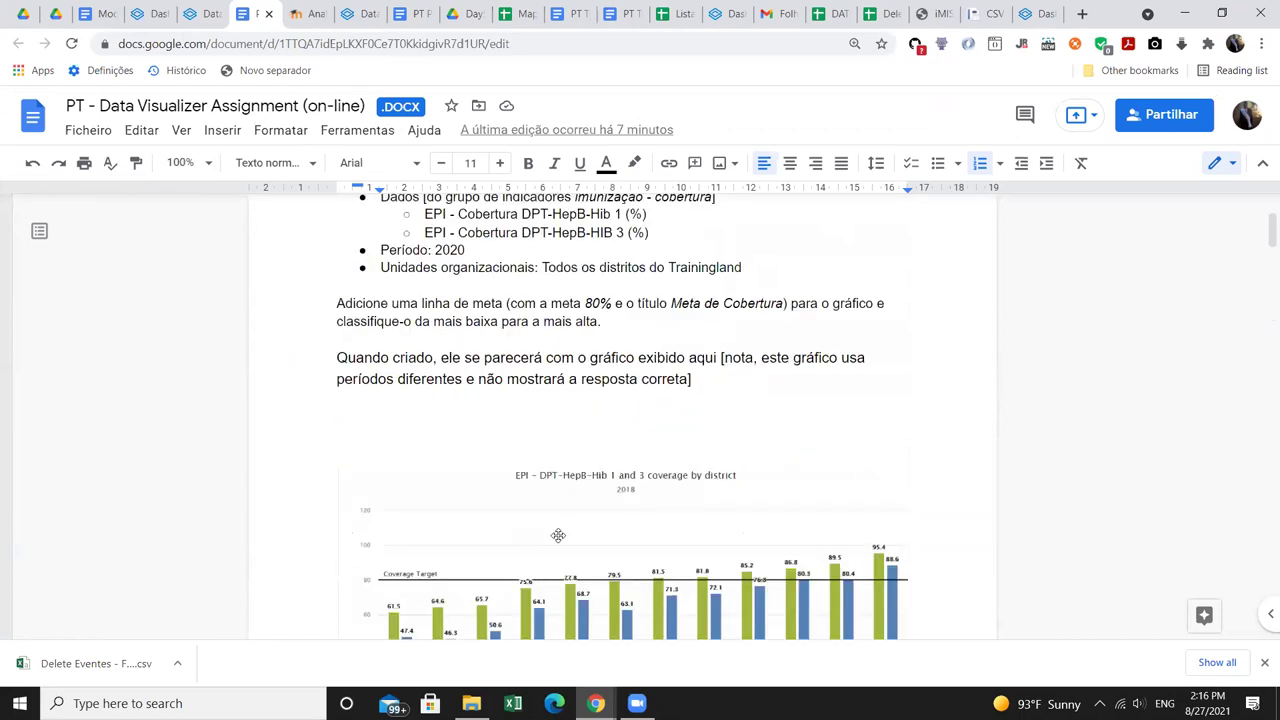
{"action": "left_click", "coordinate": [595, 369]}
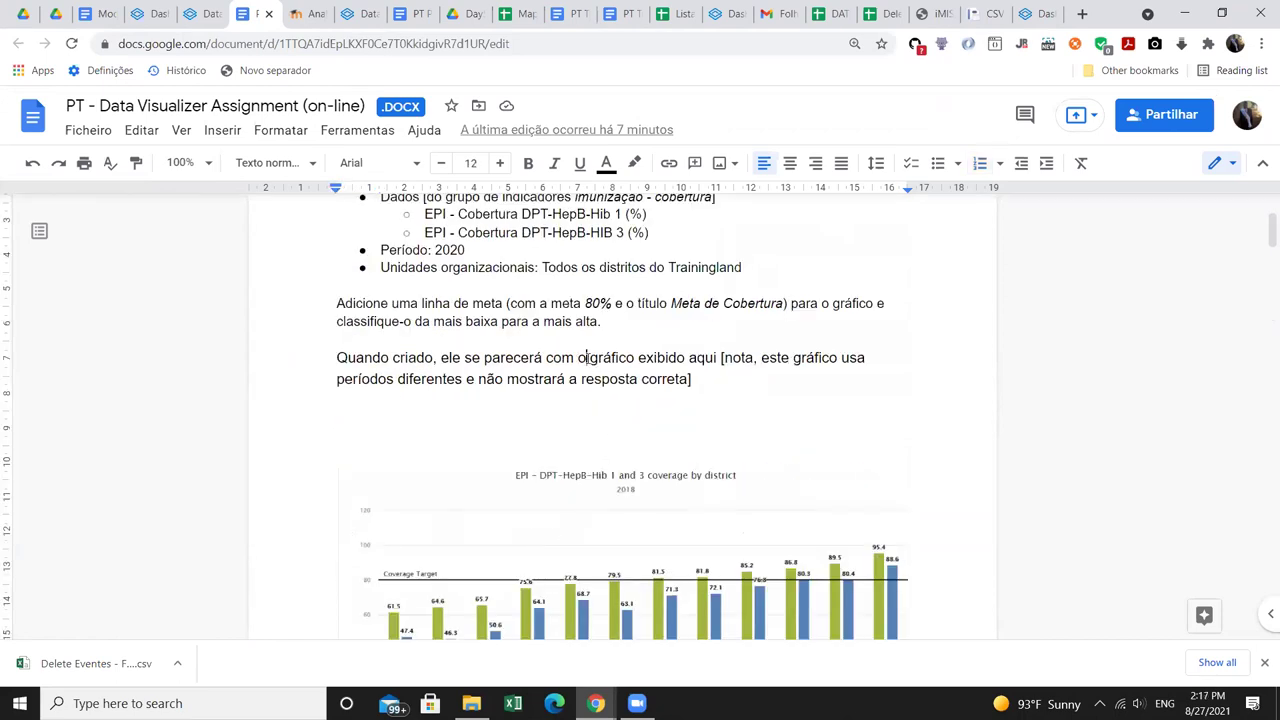
{"action": "scroll", "coordinate": [582, 378], "scroll_direction": "down", "scroll_amount": 4}
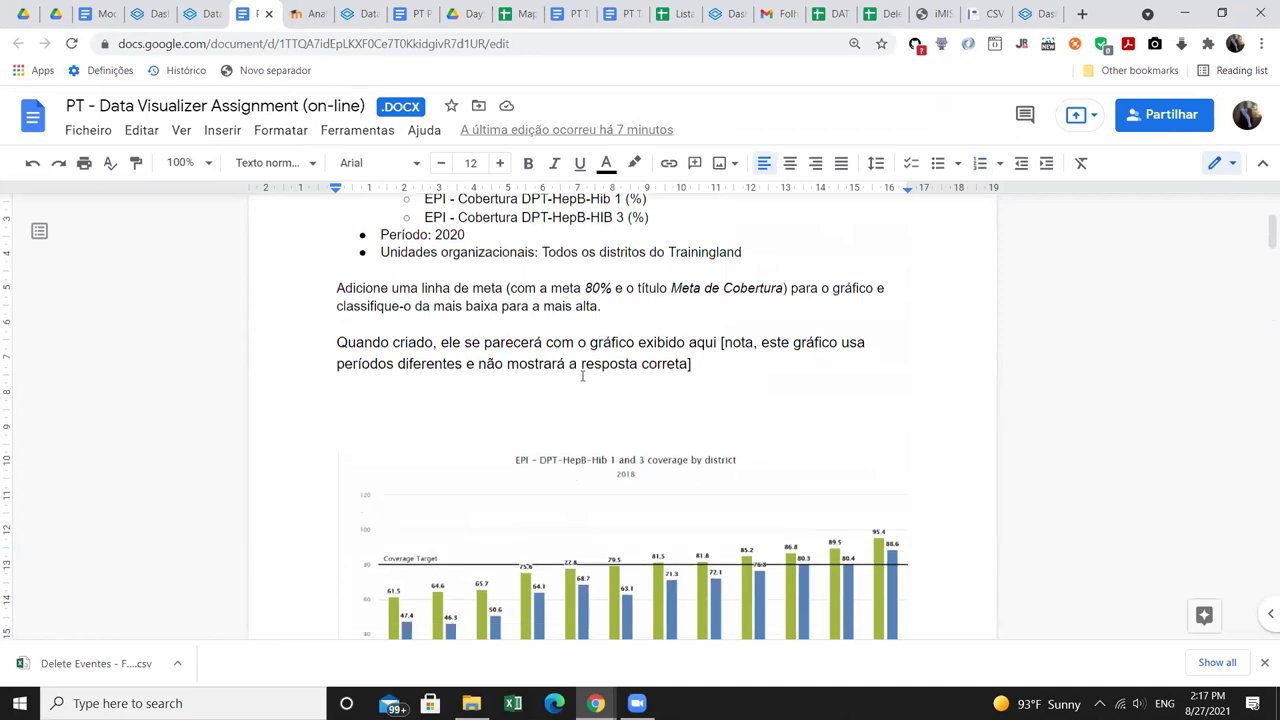
{"action": "scroll", "coordinate": [582, 375], "scroll_direction": "down", "scroll_amount": 5}
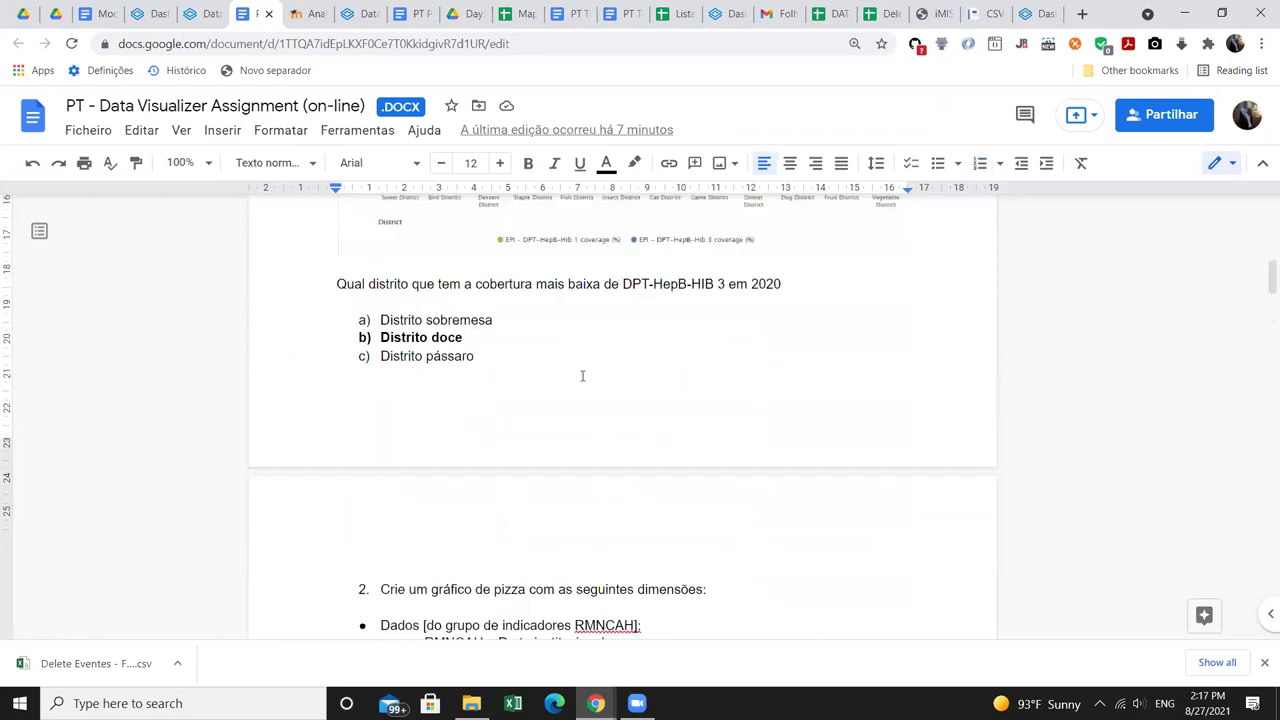
- Review task 2's pie chart dimensions, 2019 period and example chart, and return to the Moodle page "Vizualizador de dados - Exercicio"
{"action": "scroll", "coordinate": [583, 376], "scroll_direction": "up", "scroll_amount": 1}
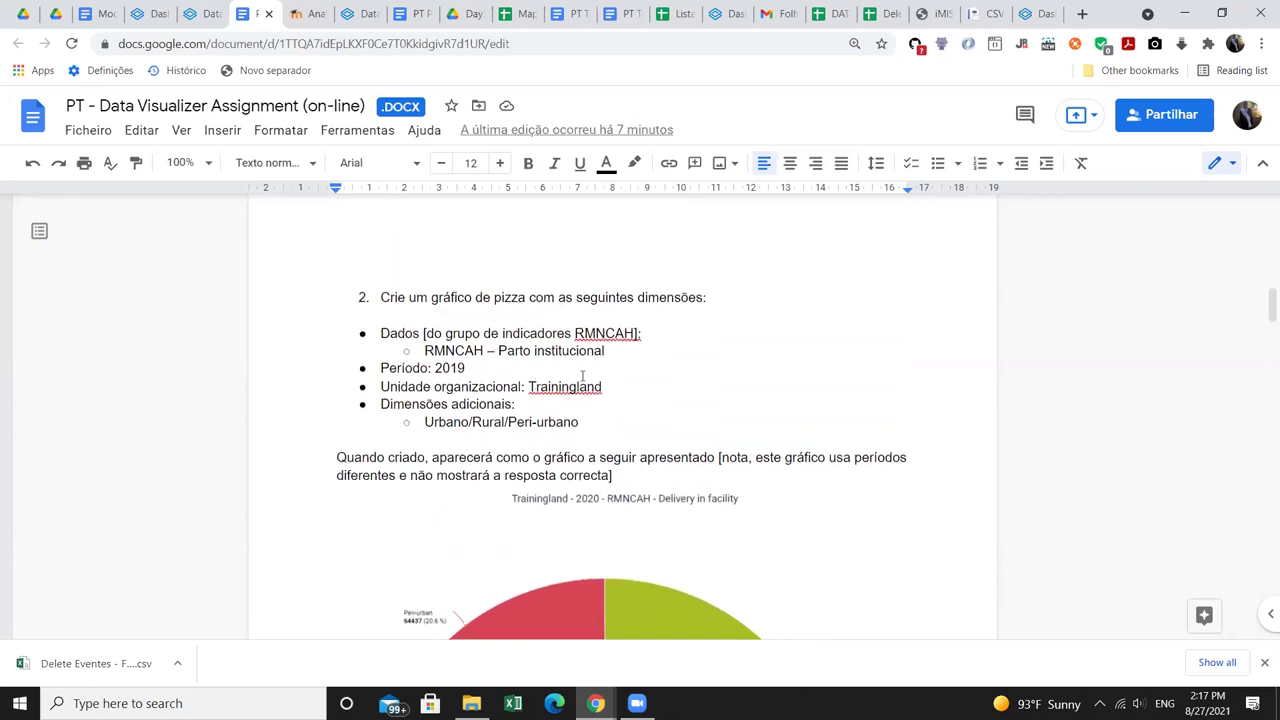
{"action": "left_click", "coordinate": [479, 387]}
{"action": "scroll", "coordinate": [490, 395], "scroll_direction": "down", "scroll_amount": 2}
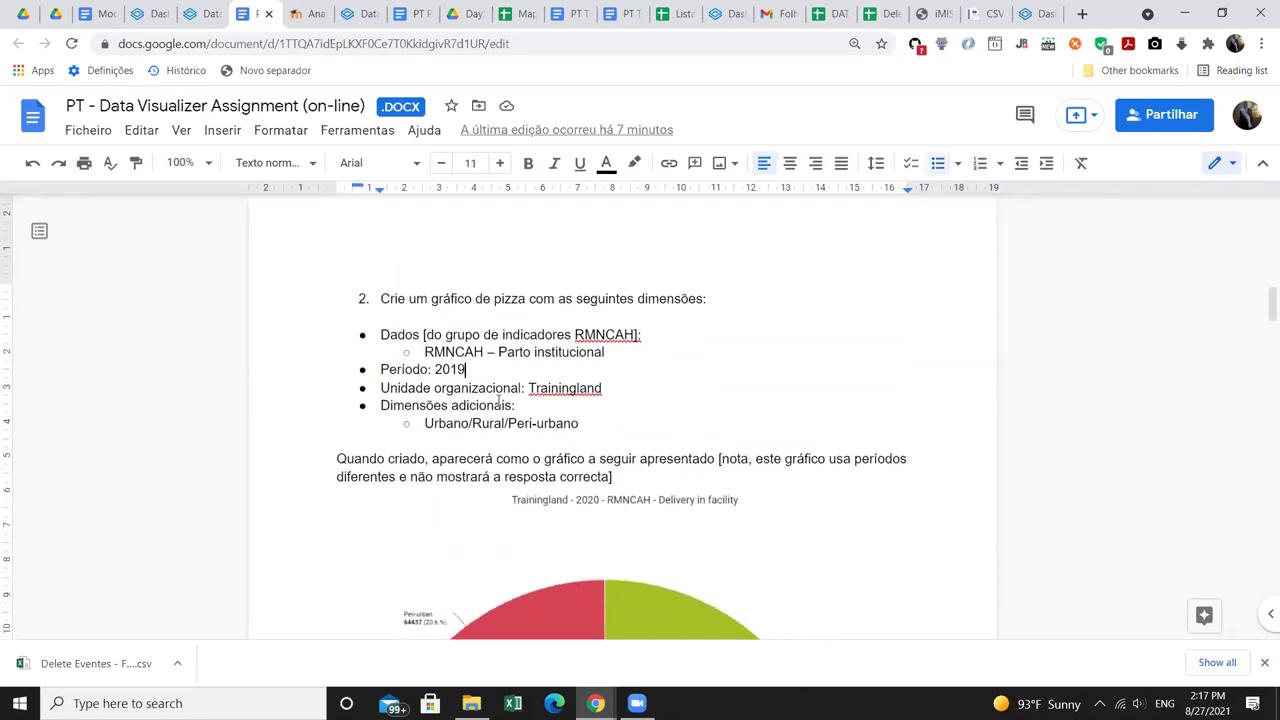
{"action": "scroll", "coordinate": [498, 399], "scroll_direction": "down", "scroll_amount": 5}
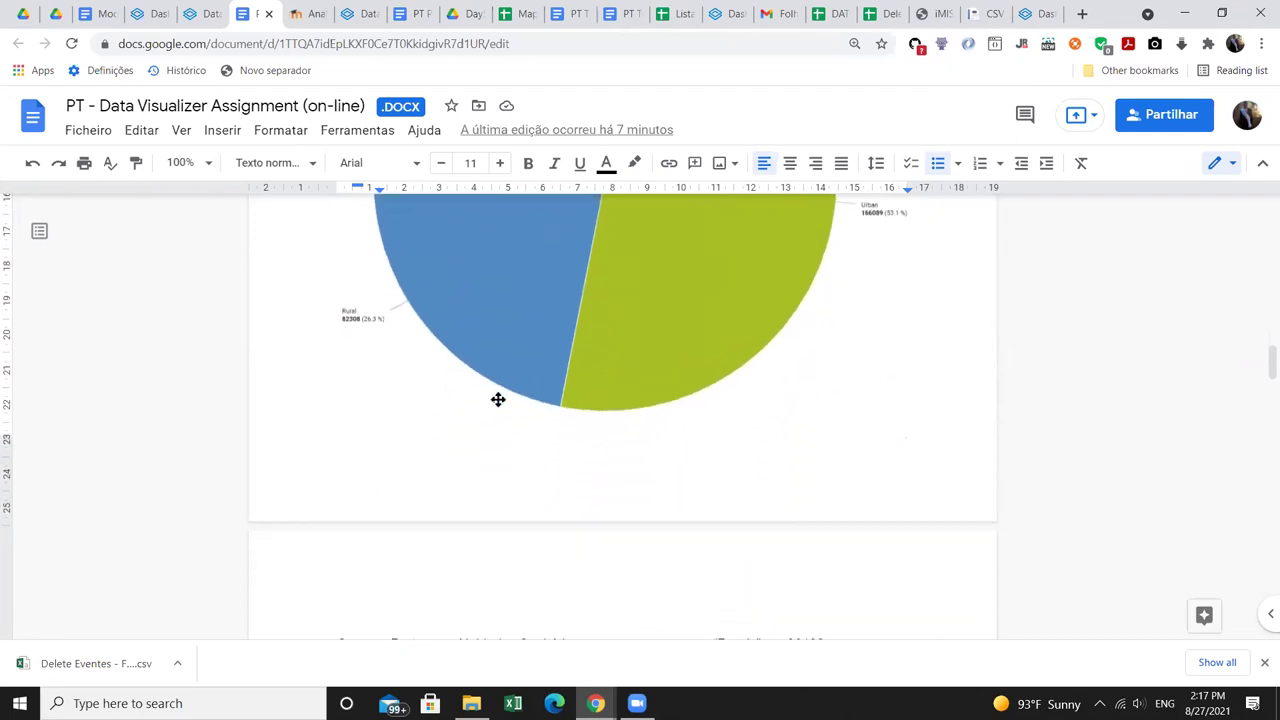
{"action": "scroll", "coordinate": [498, 399], "scroll_direction": "down", "scroll_amount": 1}
{"action": "left_click", "coordinate": [308, 14]}
{"action": "left_click", "coordinate": [350, 14]}
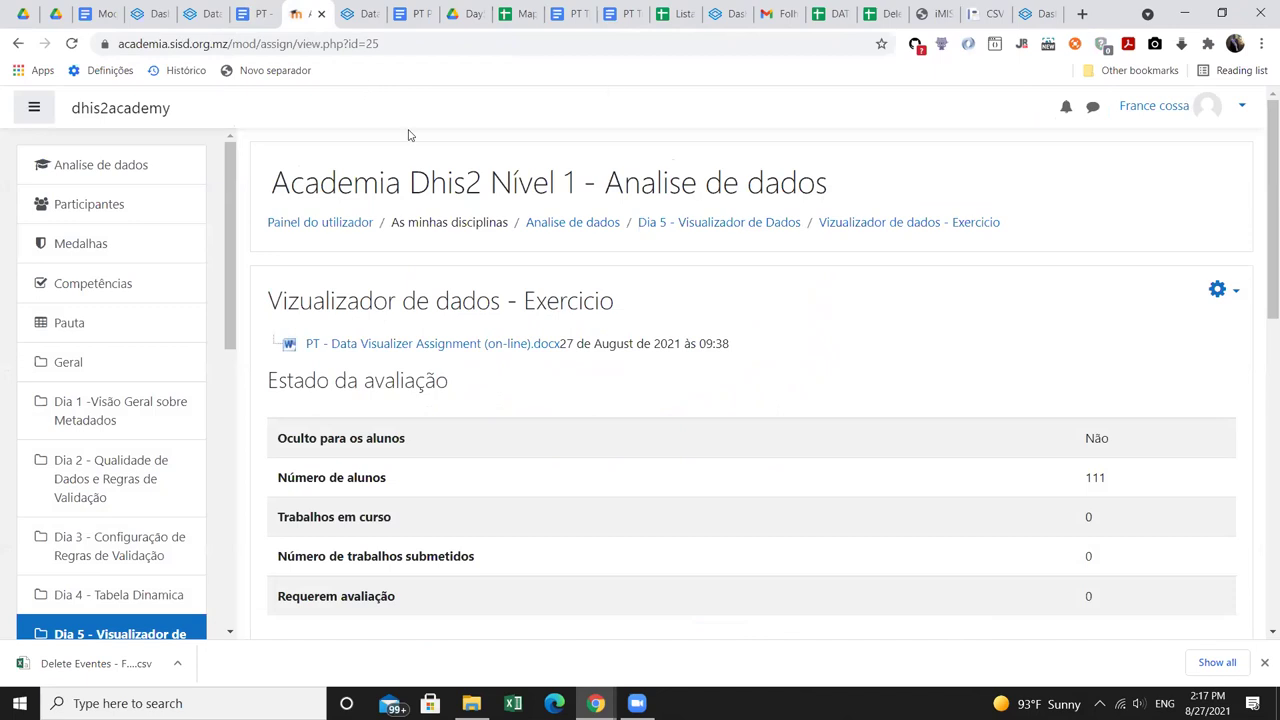